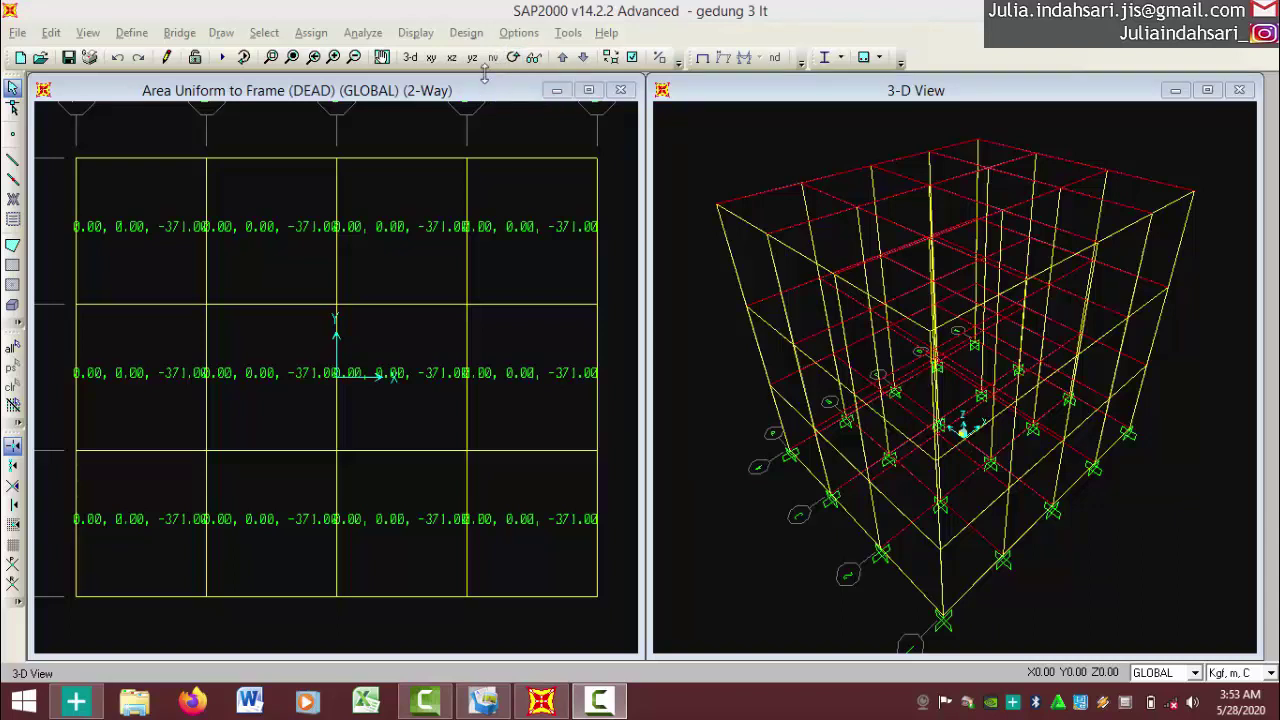
Display the DEAD frame span loading forces with their values and joint loads in the 3-D view
click(487, 92)
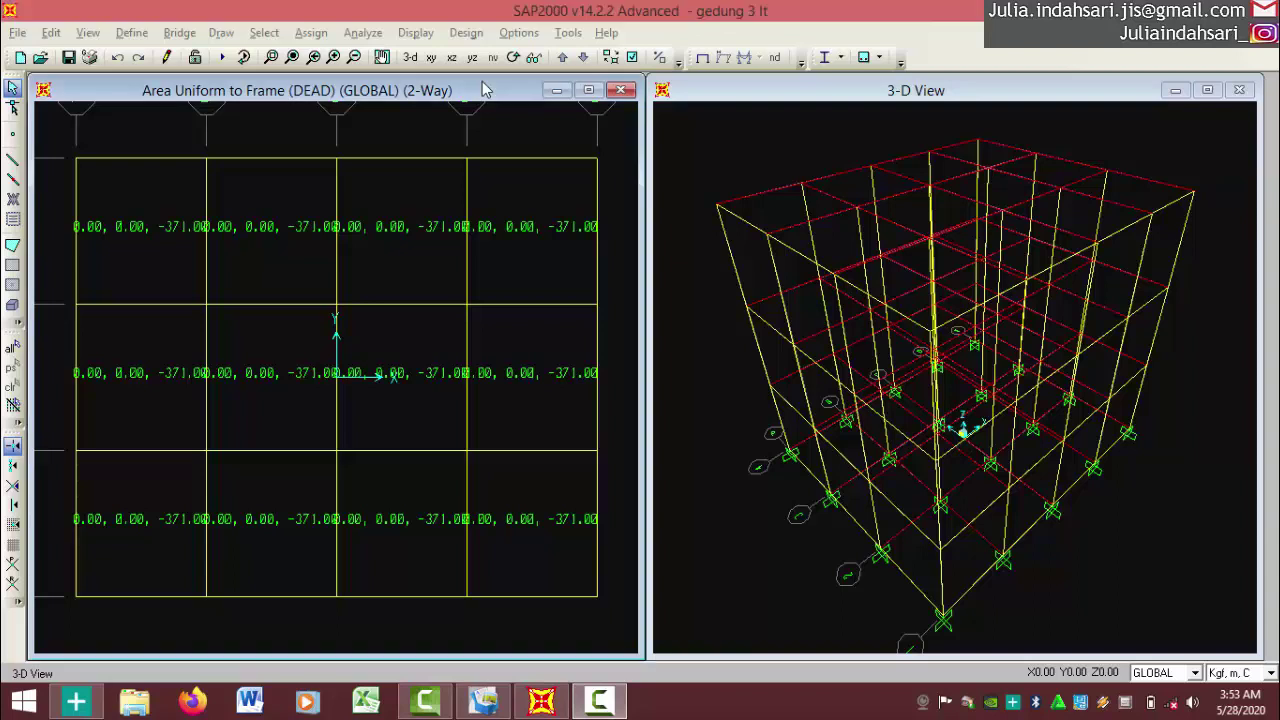
click(414, 33)
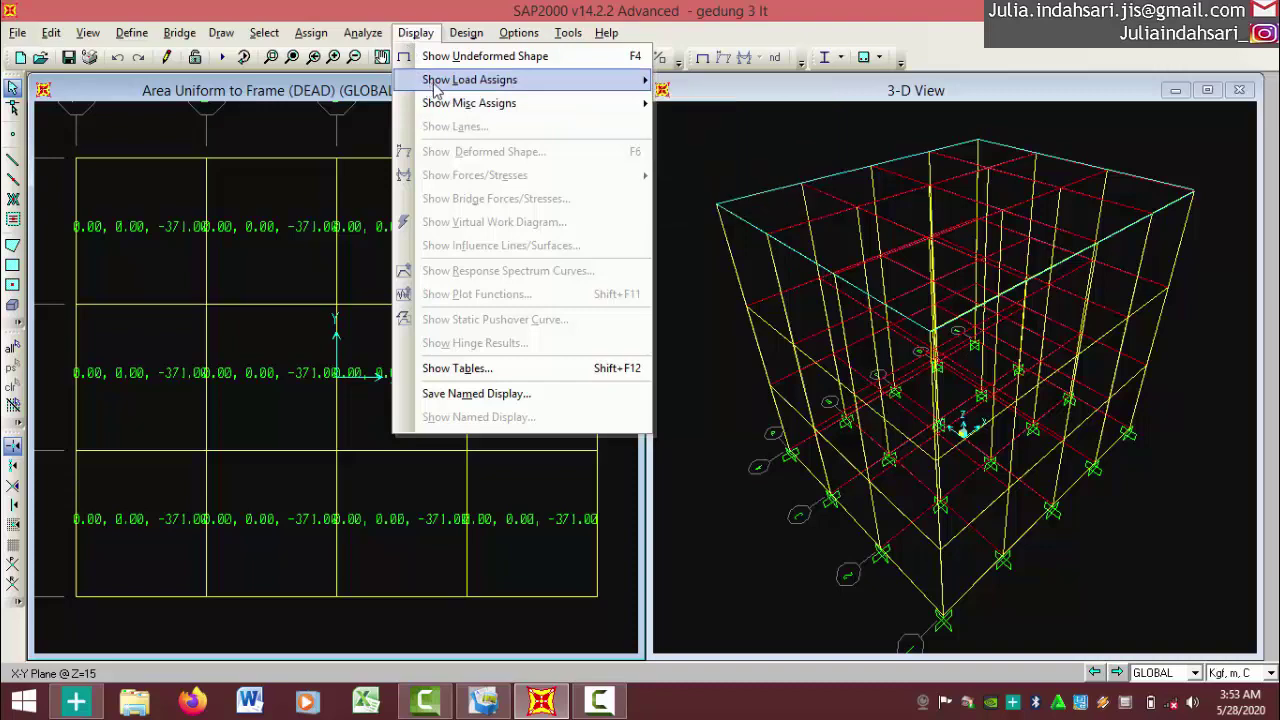
mouse_move(462, 90)
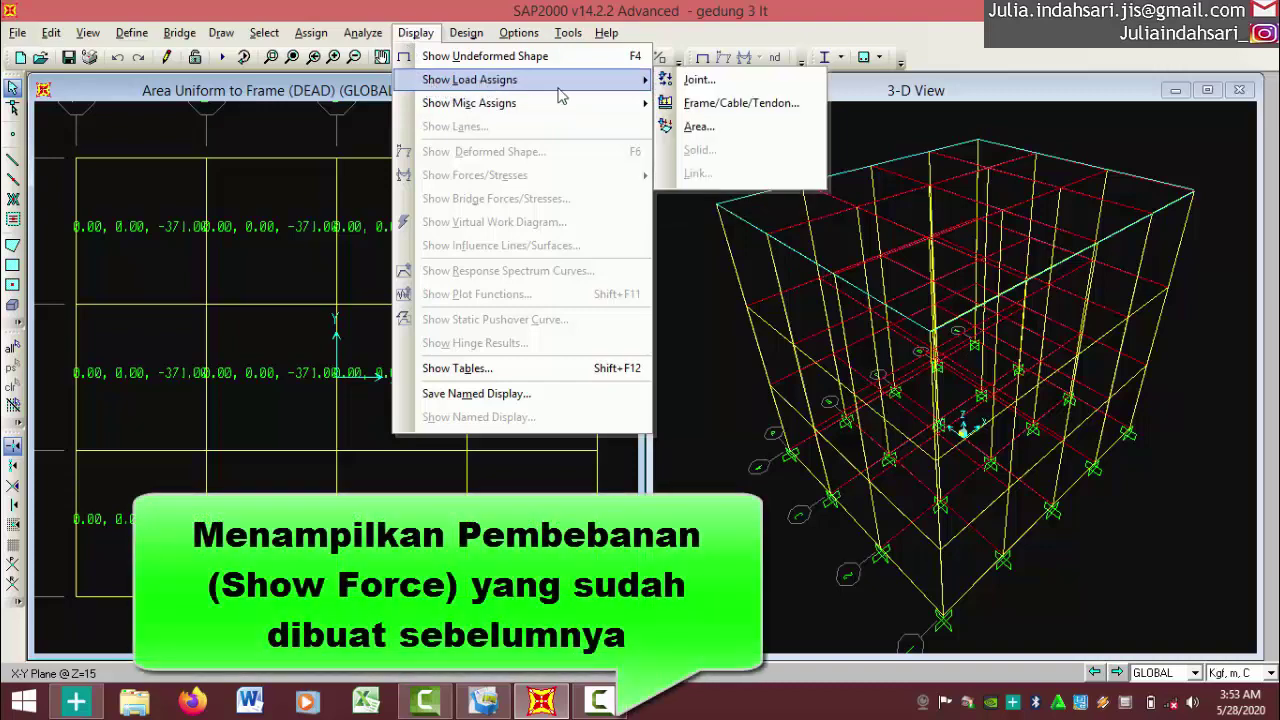
click(708, 103)
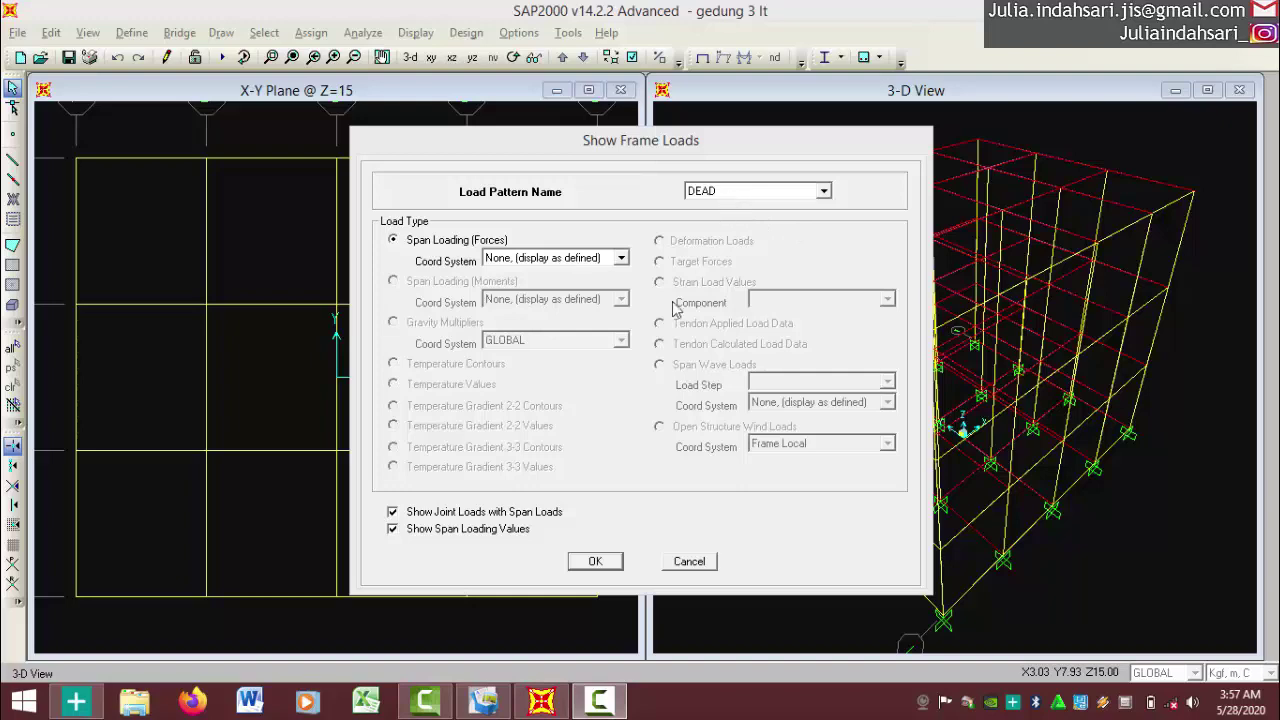
click(595, 561)
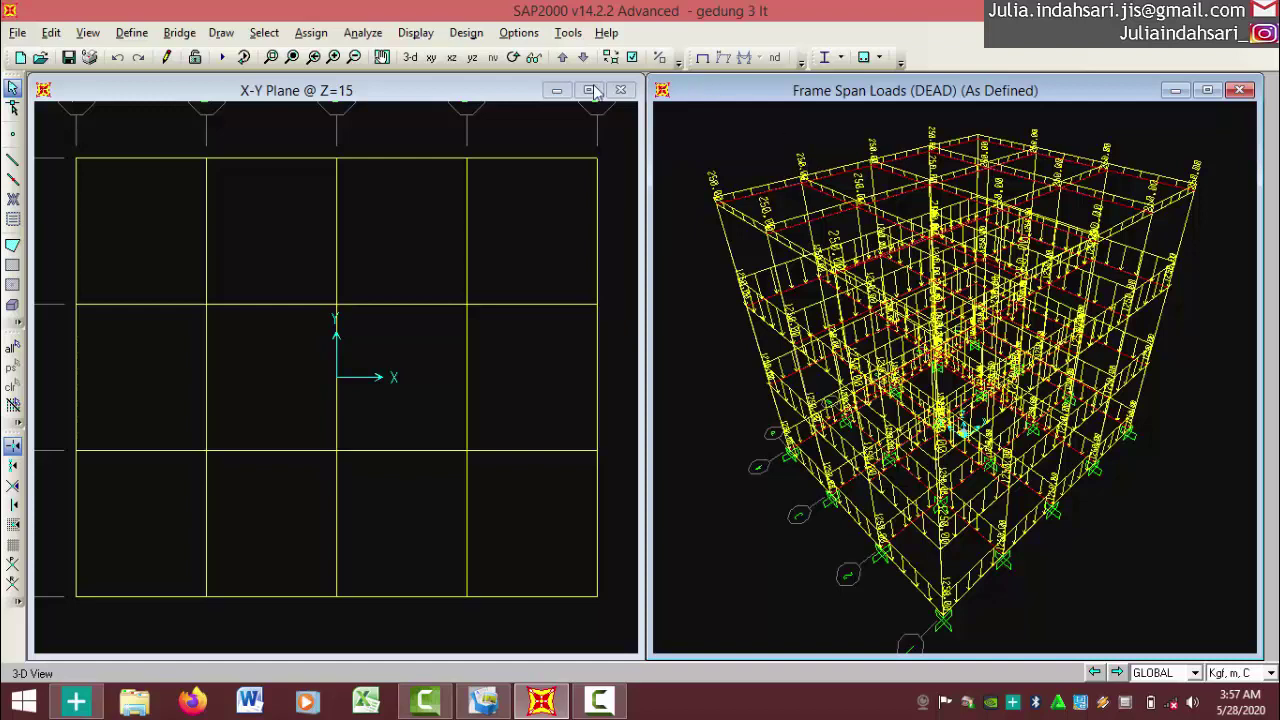
Switch the frame span loads view to the X-Z elevation and inspect the beam line loads
click(451, 58)
scroll(809, 224, down, 2)
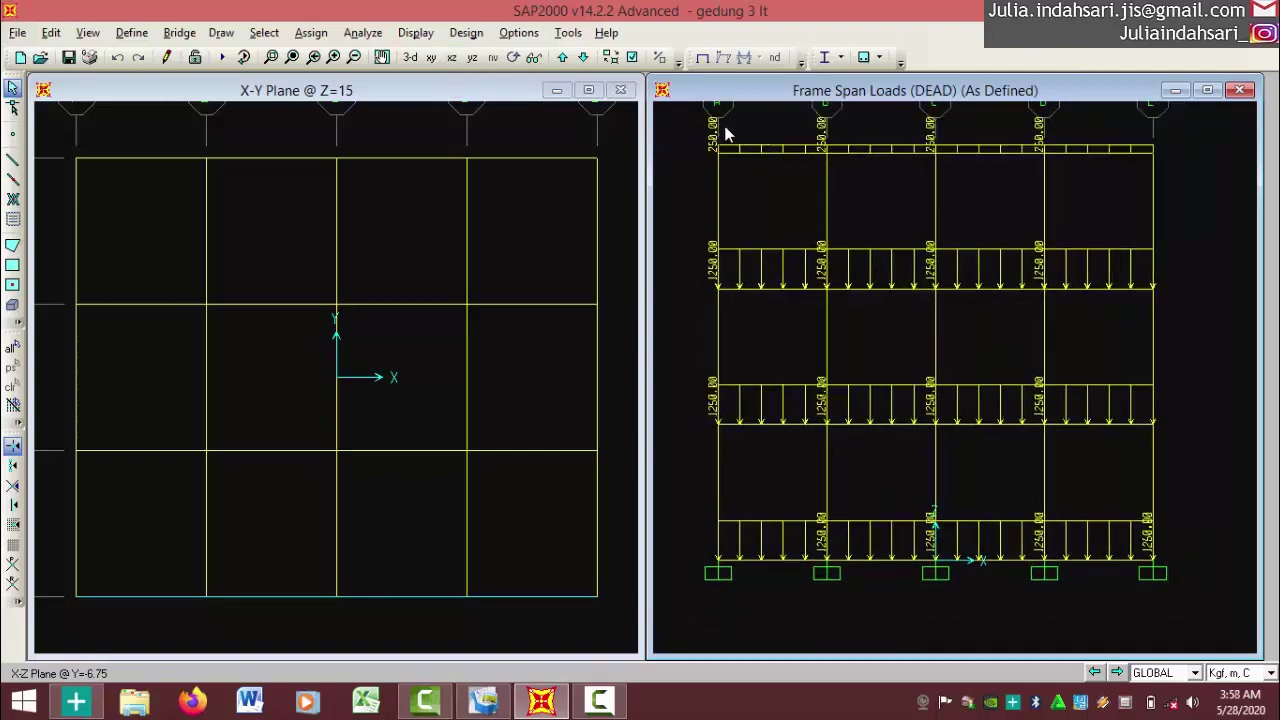
scroll(727, 130, up, 2)
scroll(755, 210, down, 1)
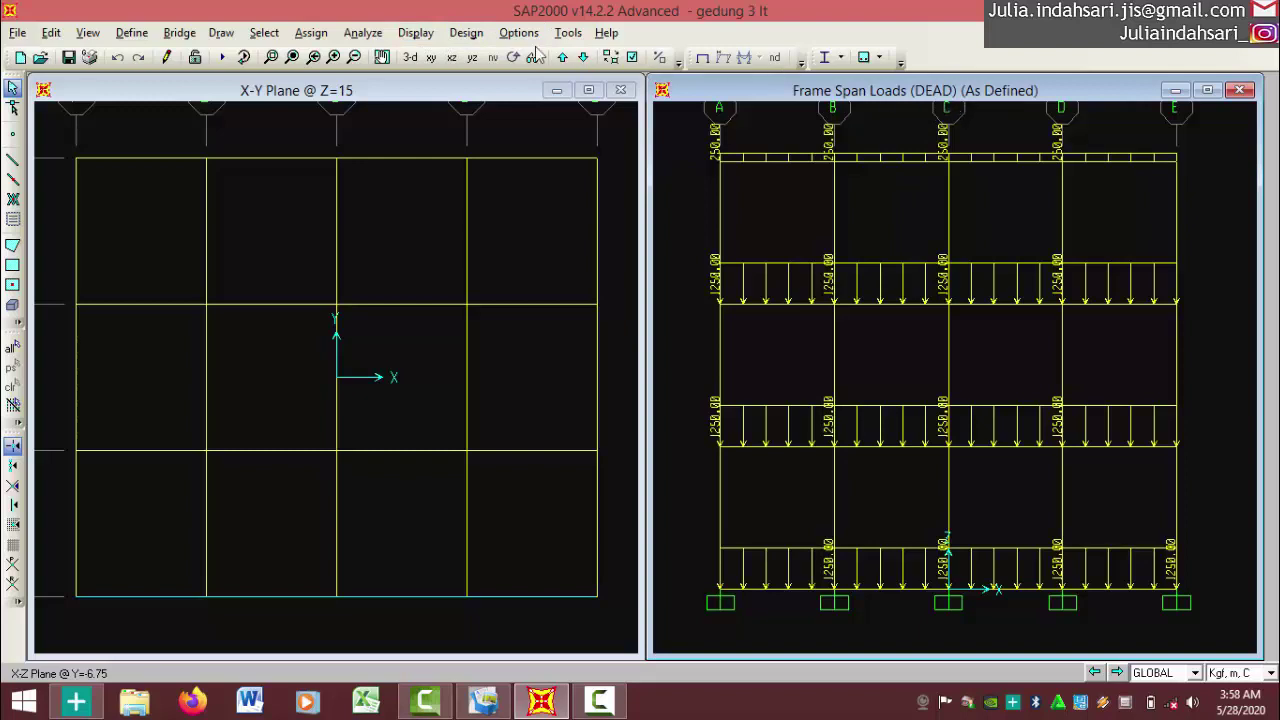
Display the DEAD area loads as Uniform Load to Frames Resultants with Two-Way distribution, viewing the X-Z and Y-Z elevations
click(418, 35)
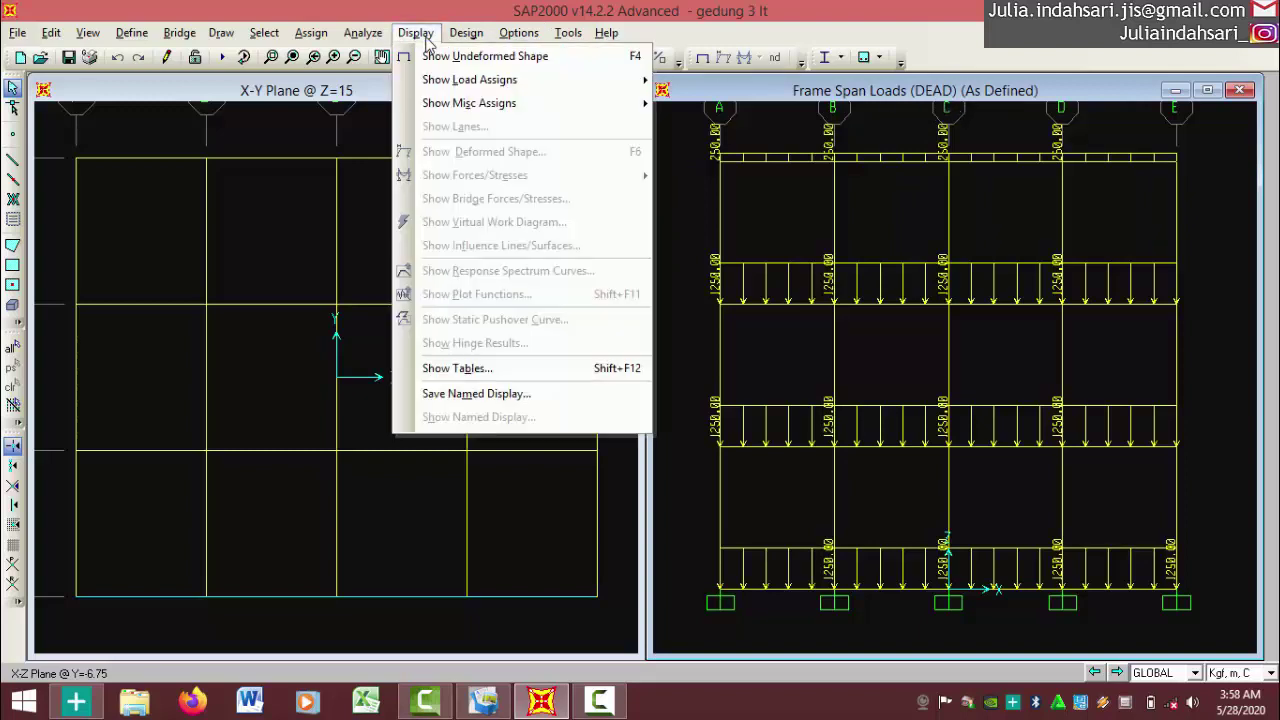
mouse_move(493, 92)
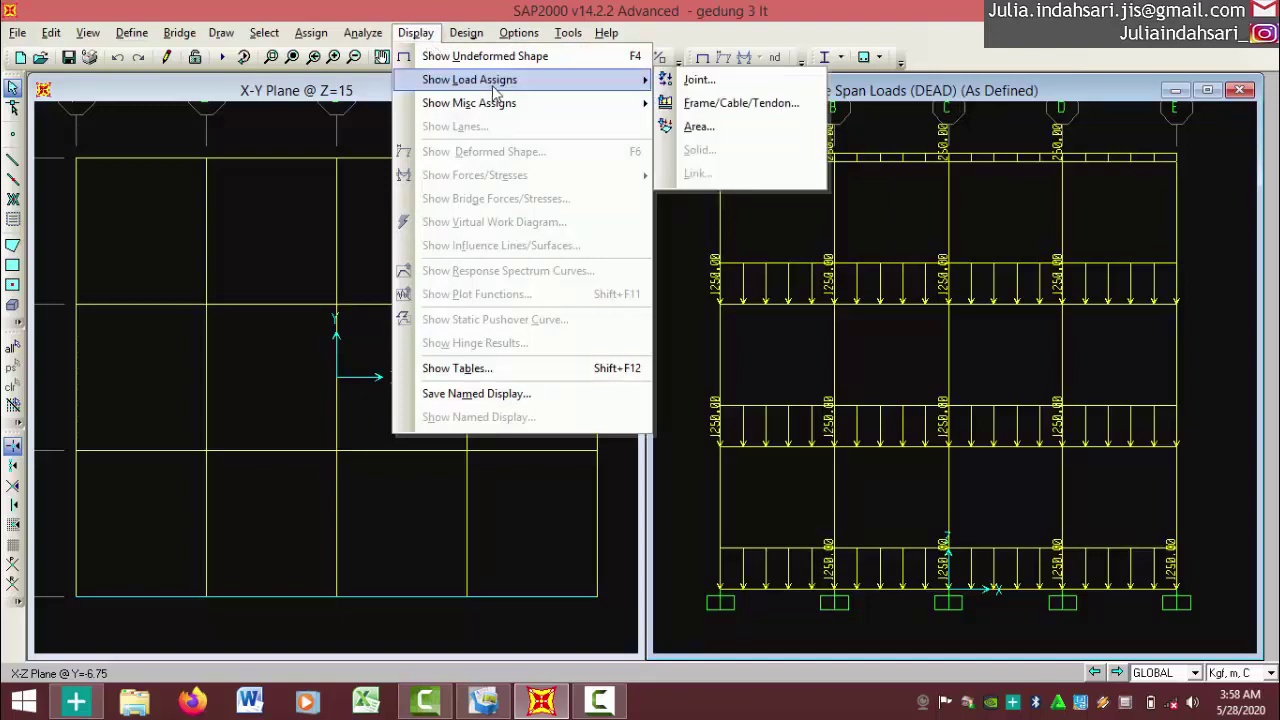
click(705, 127)
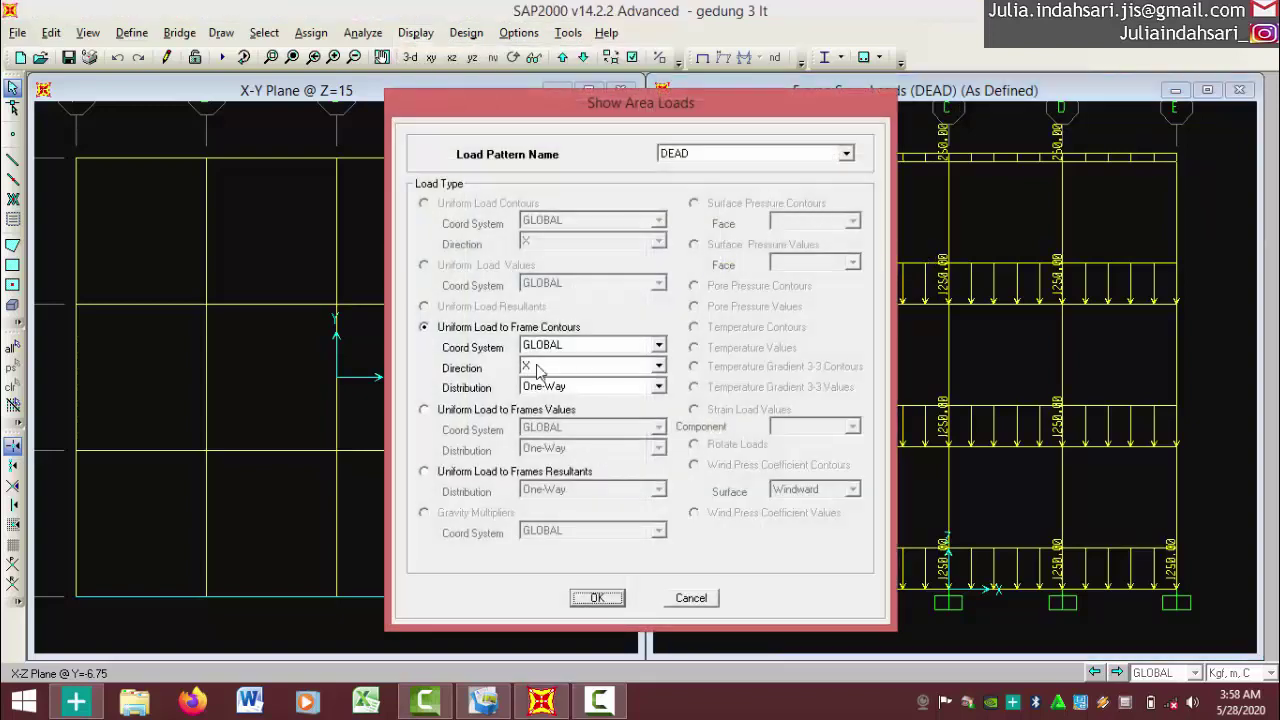
click(677, 155)
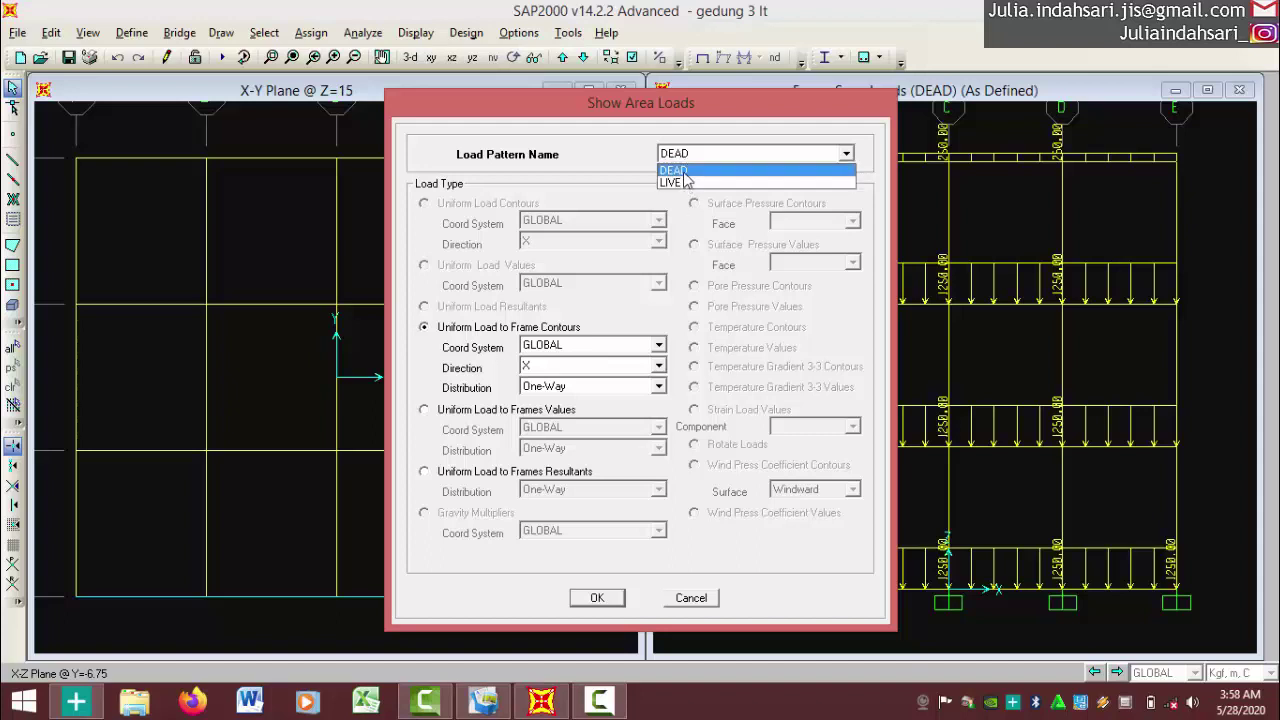
click(676, 171)
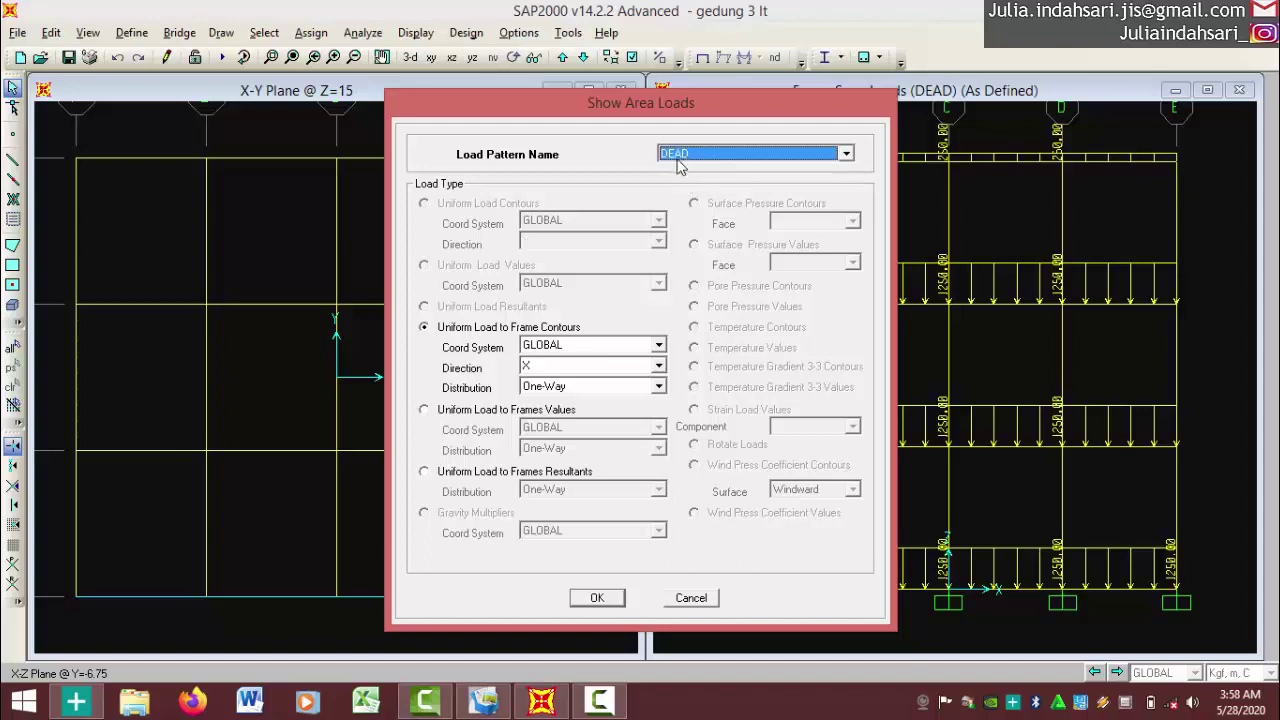
click(424, 474)
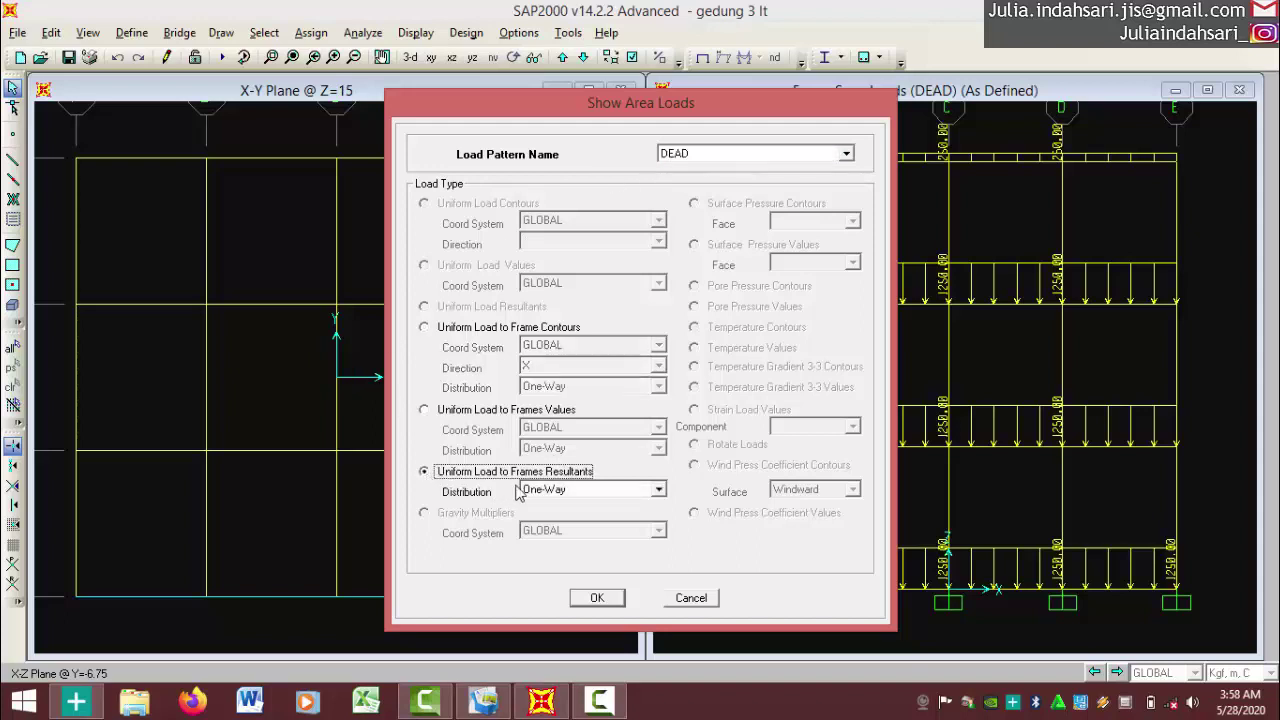
click(658, 490)
click(582, 519)
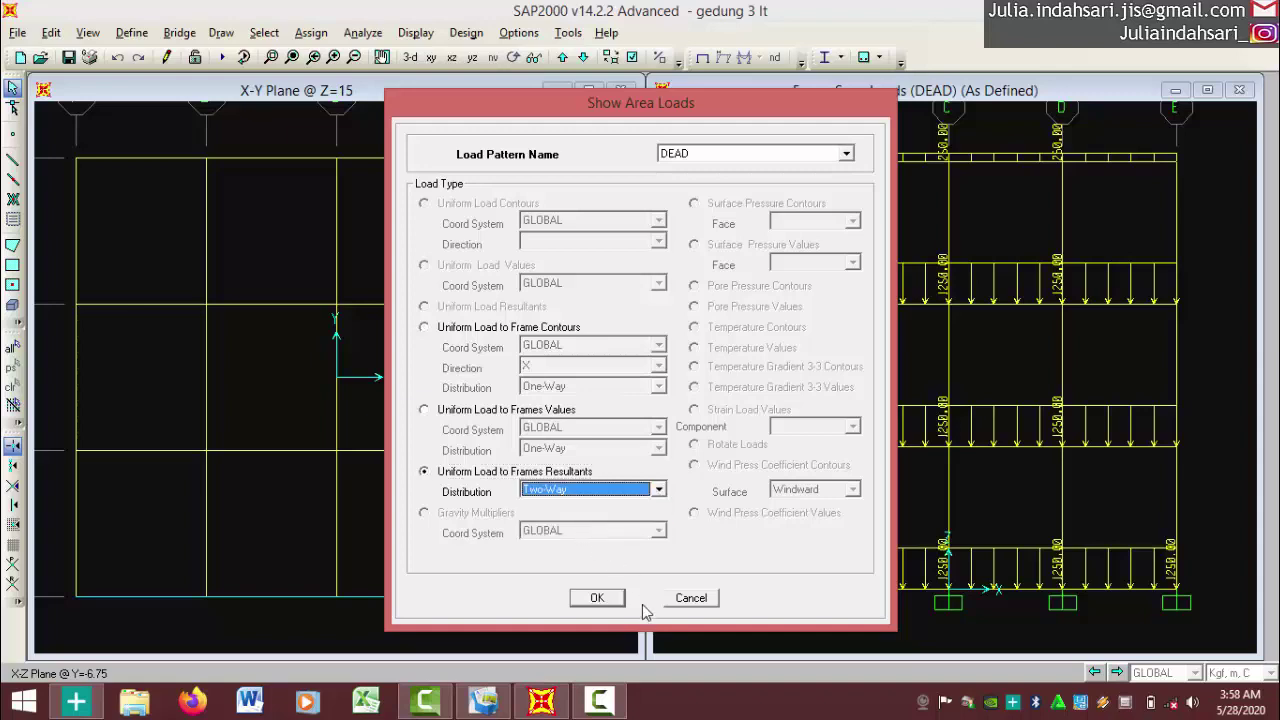
click(600, 598)
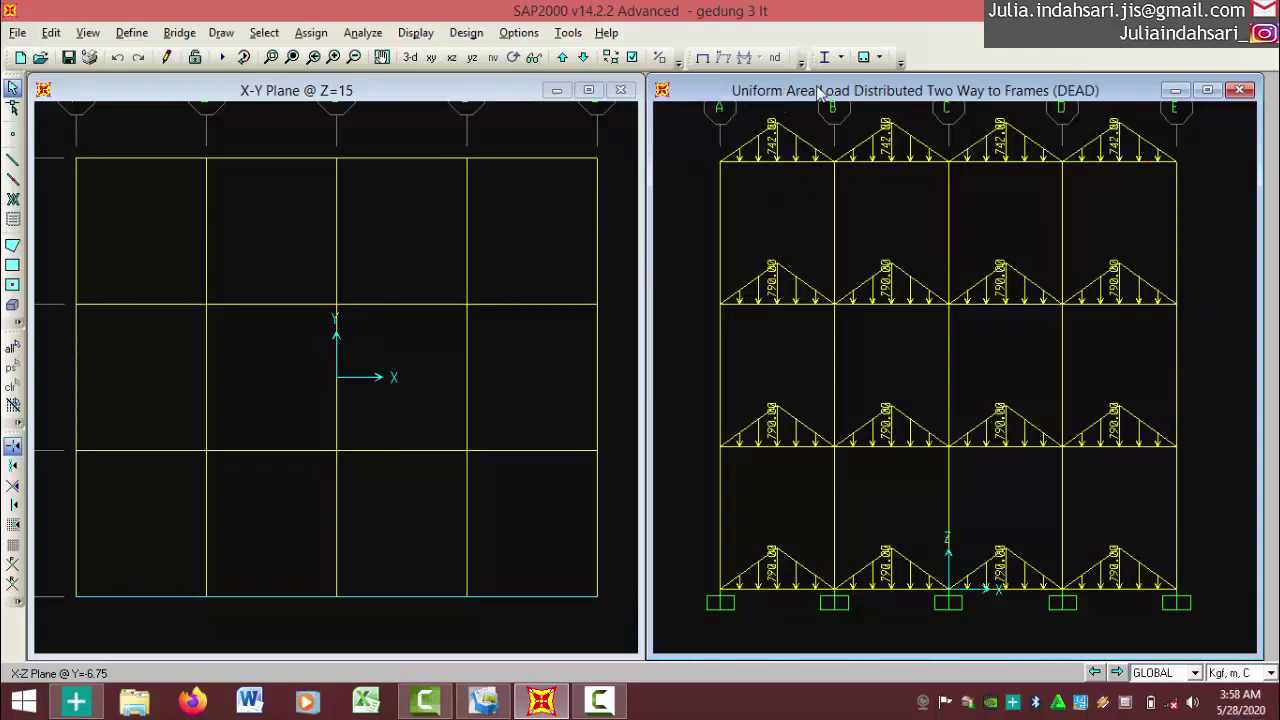
click(452, 58)
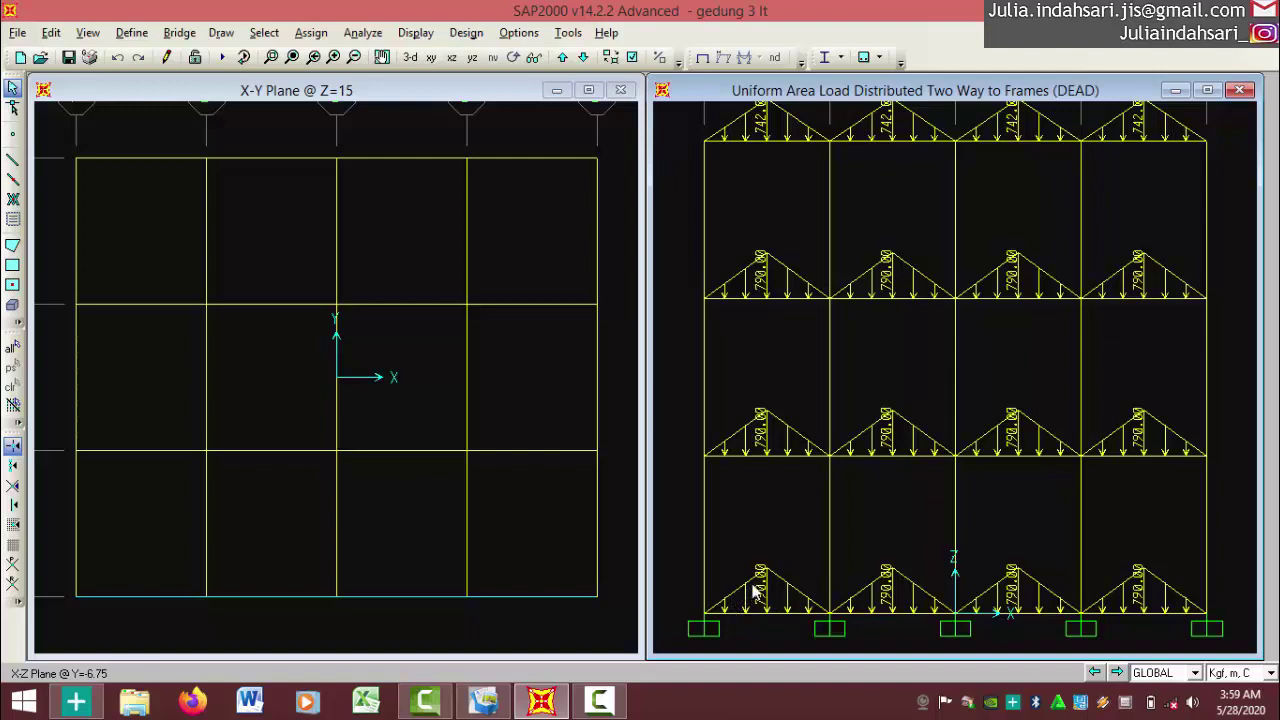
click(471, 58)
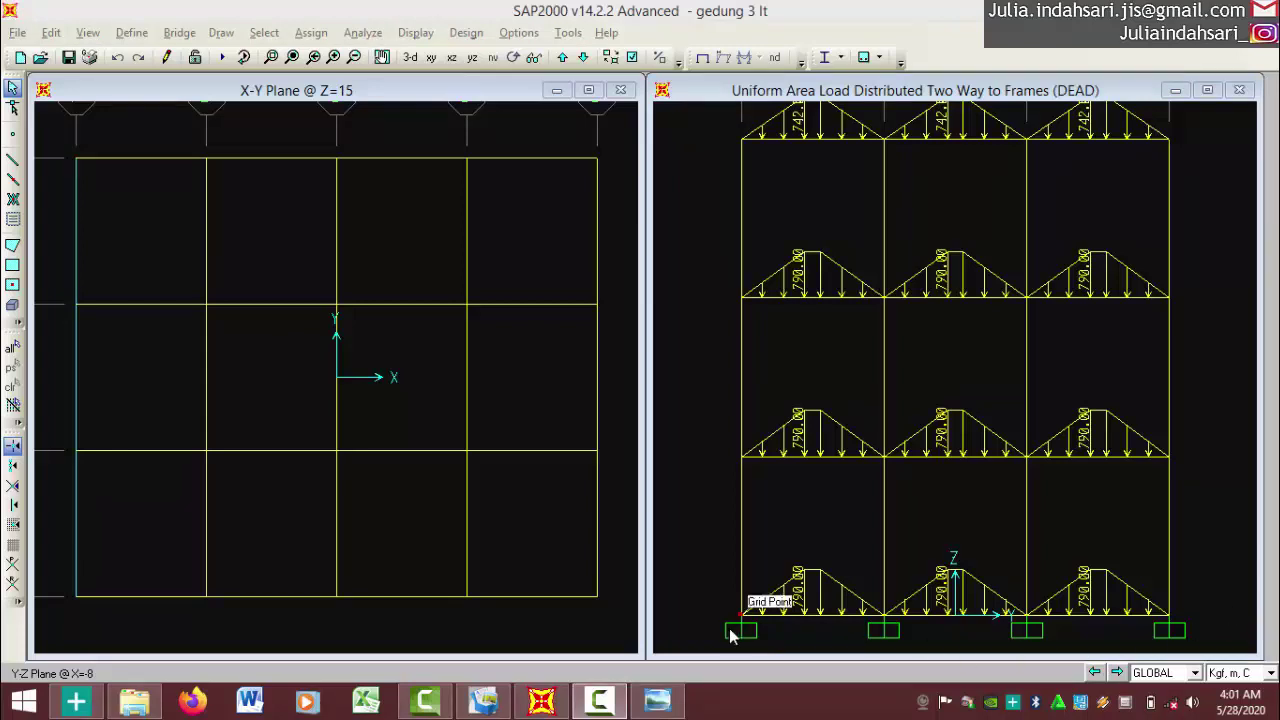
Switch to the slab load distribution picture and examine the 4 m by 4 m and 6 m by 4 m panels
click(664, 710)
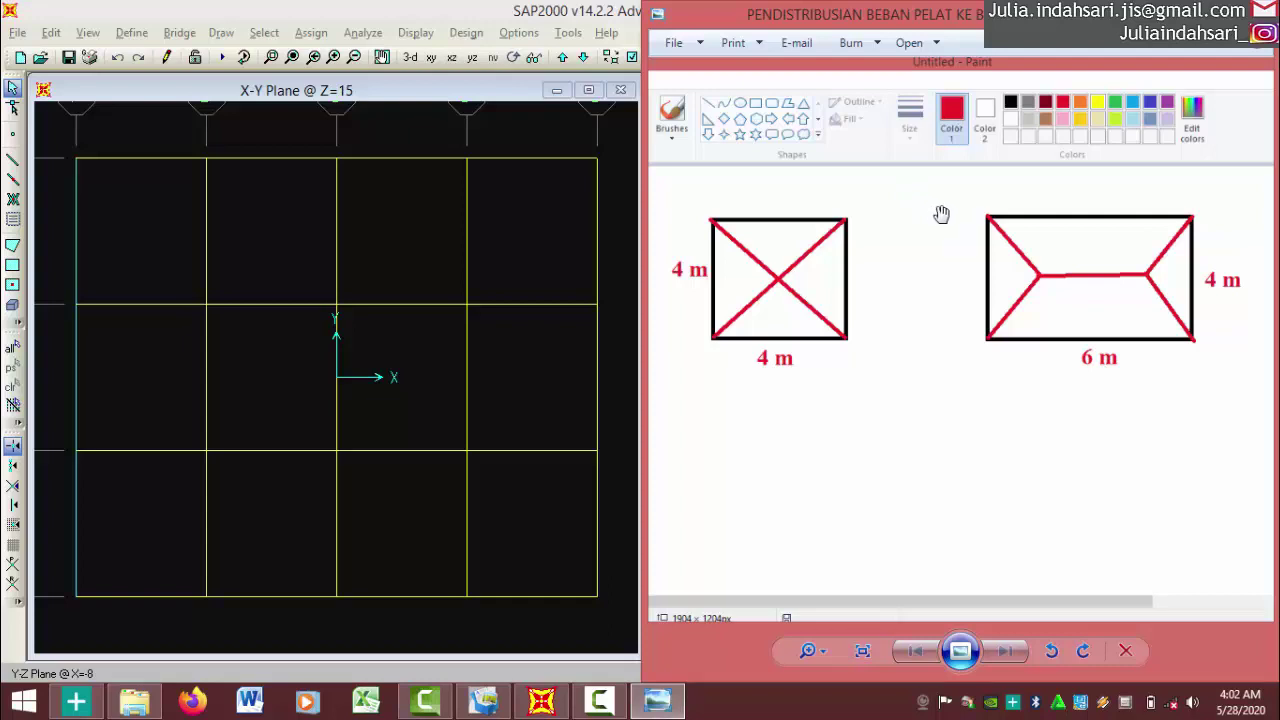
scroll(941, 214, down, 1)
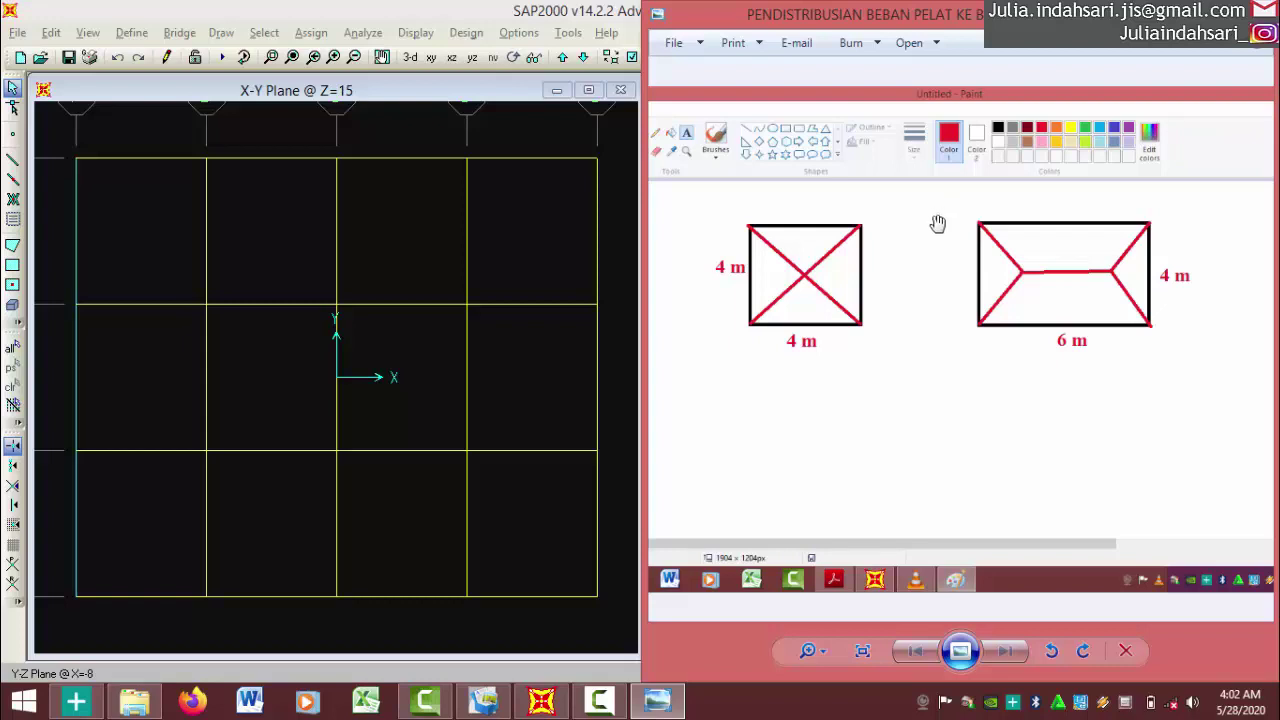
scroll(1053, 203, up, 1)
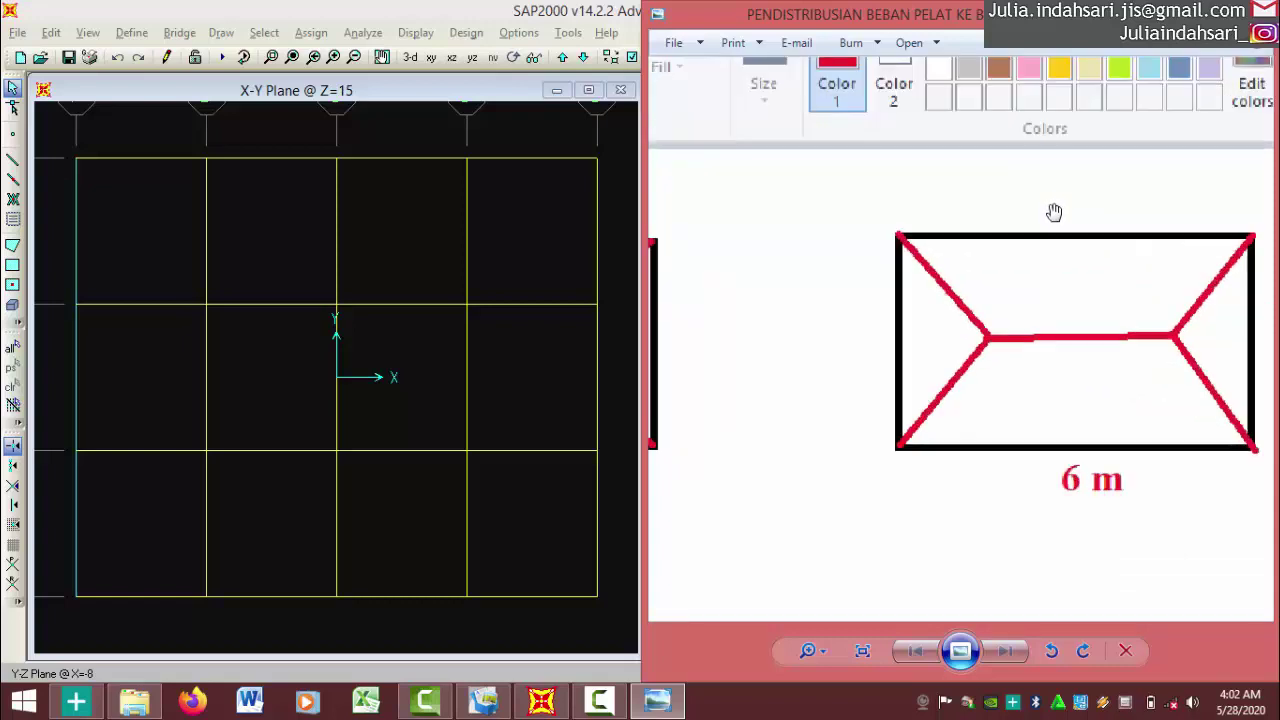
scroll(1051, 211, down, 4)
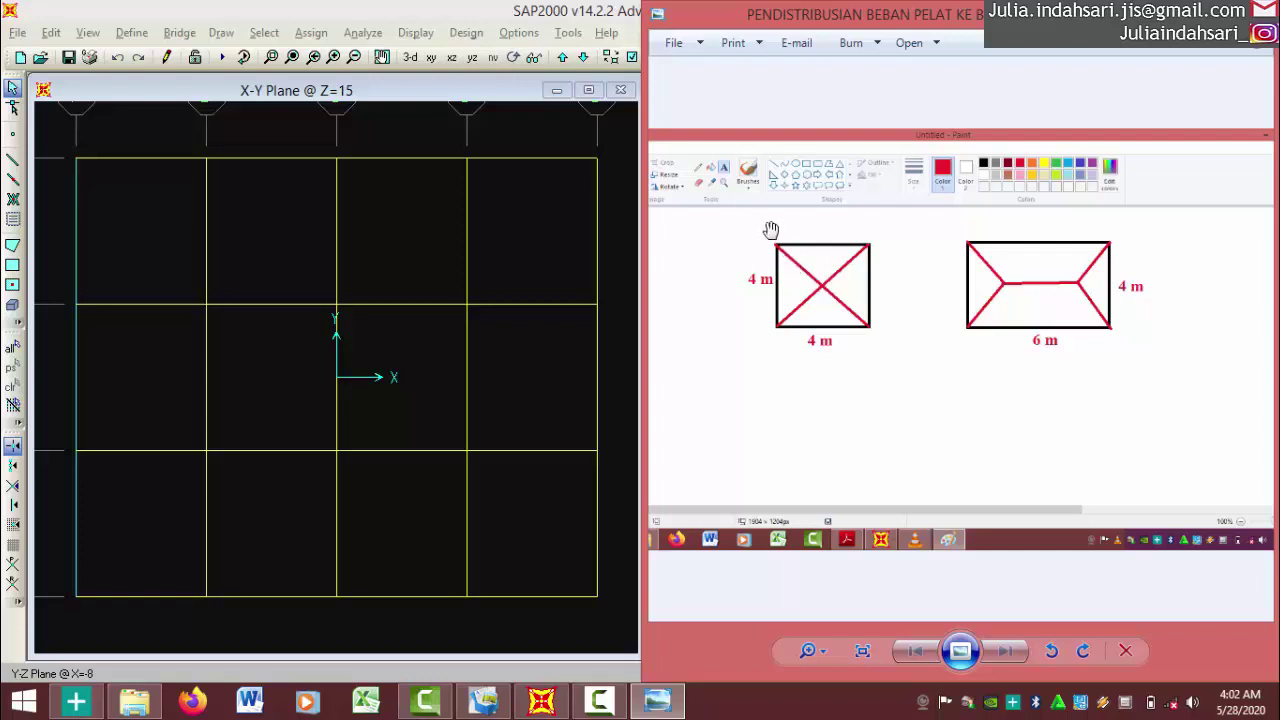
scroll(771, 229, up, 2)
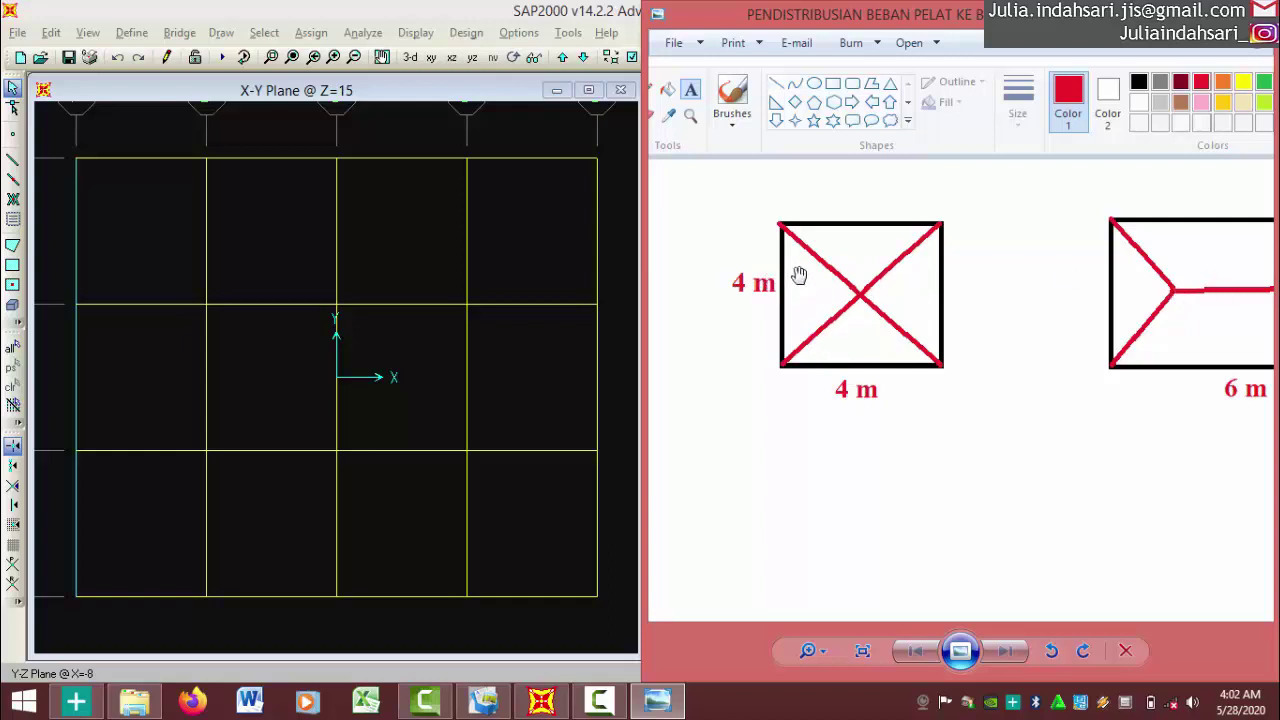
mouse_move(1217, 294)
mouse_down()
mouse_move(970, 296)
mouse_move(891, 323)
mouse_move(926, 328)
mouse_up()
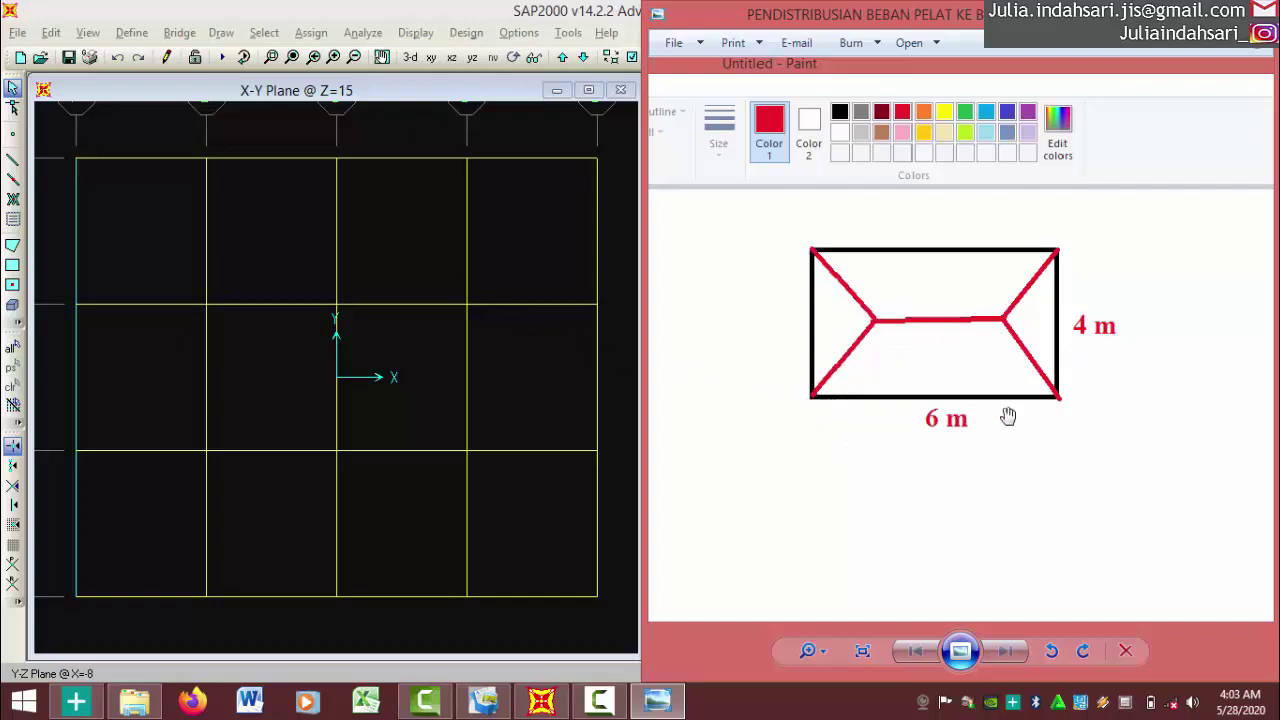
Switch back to SAP2000 and check the length of the middle-bay beam one level below the roof in the Y-Z elevation
click(566, 116)
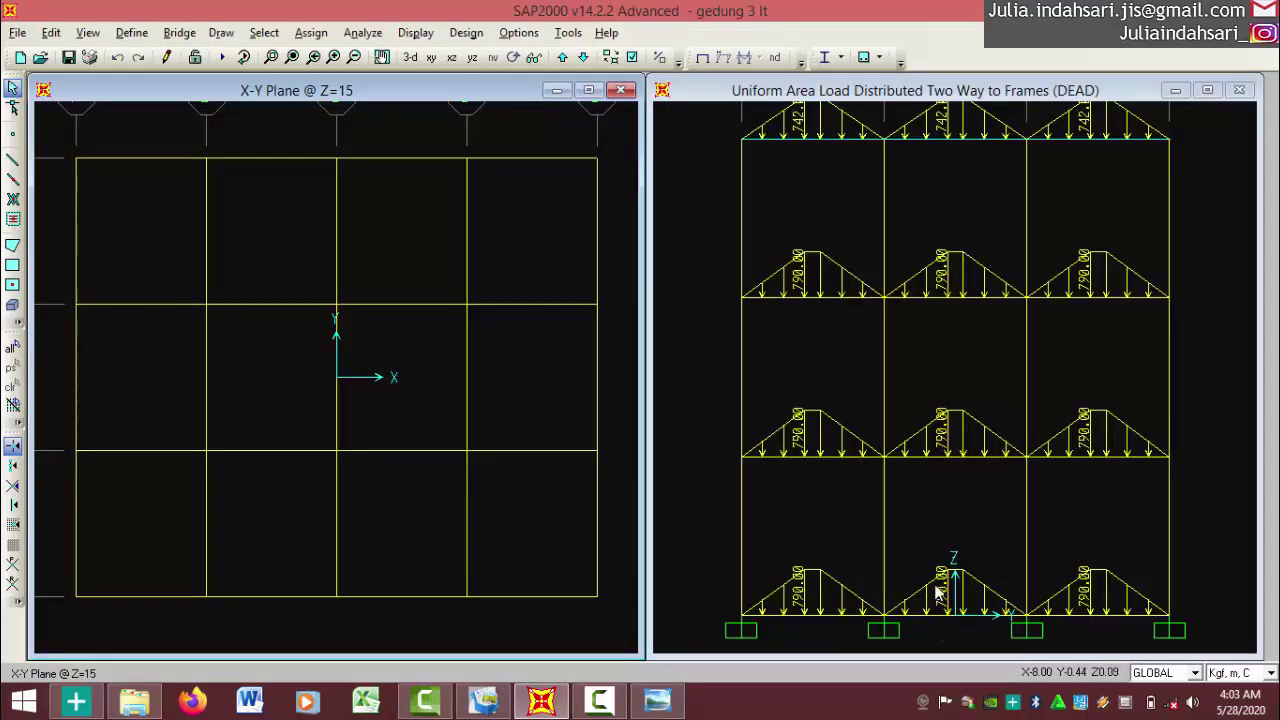
click(925, 292)
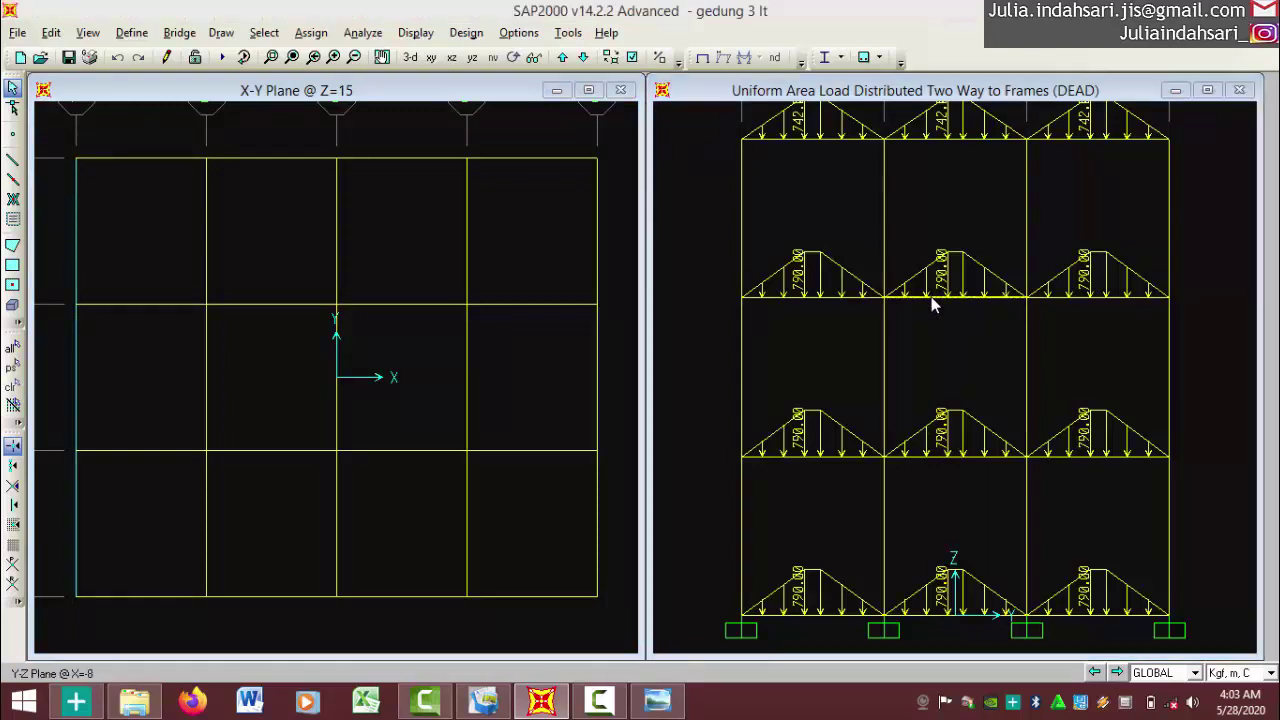
right_click(931, 297)
click(452, 152)
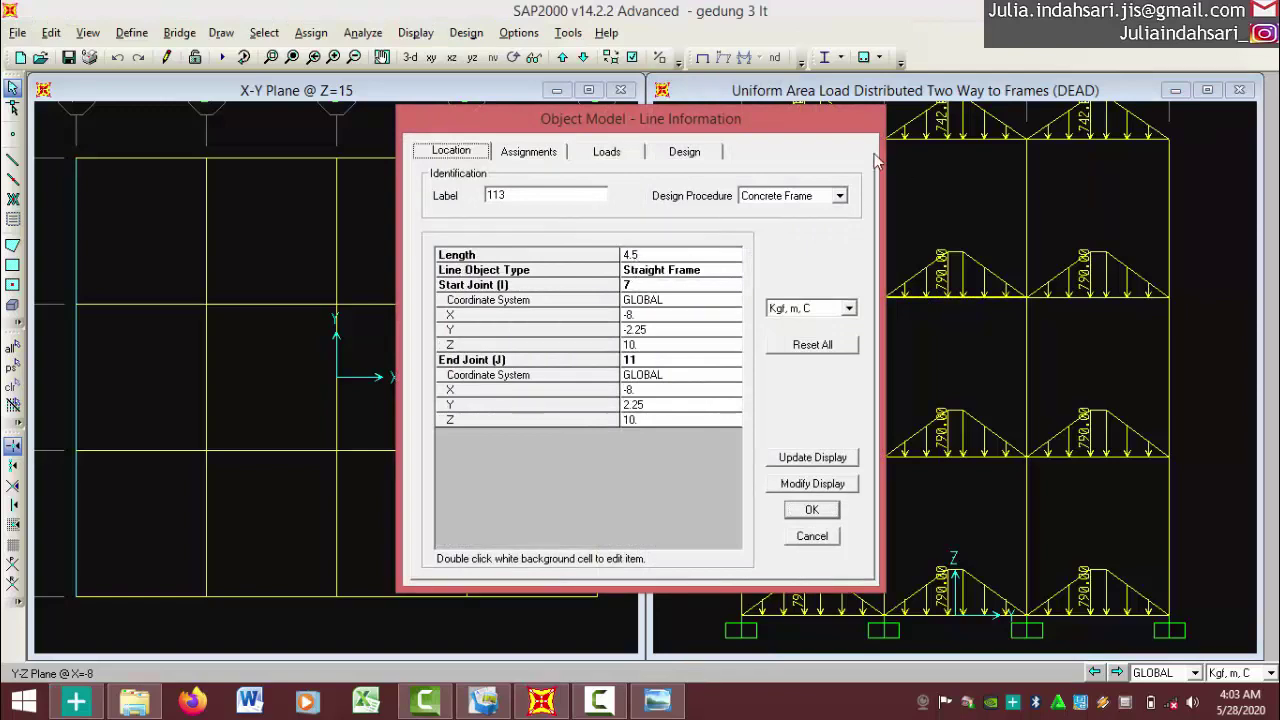
click(822, 510)
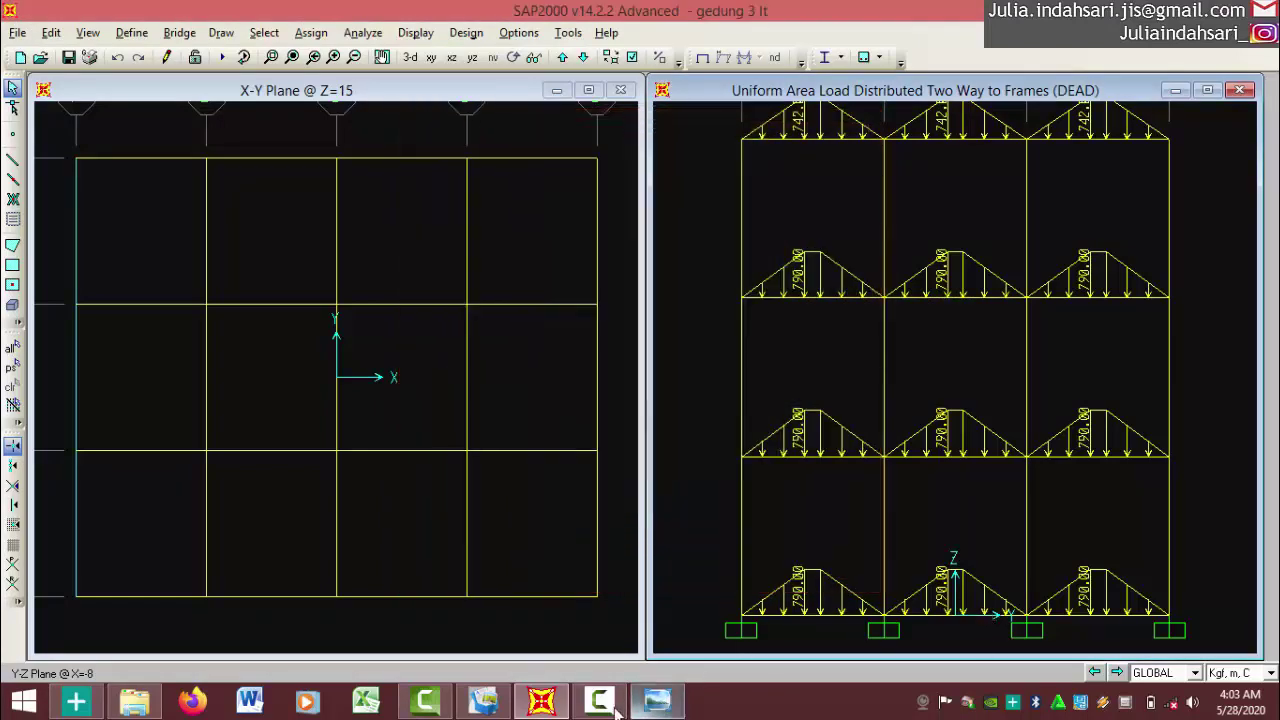
Show the X-Z elevation and check the length of the second-bay beam one level below the roof
click(655, 703)
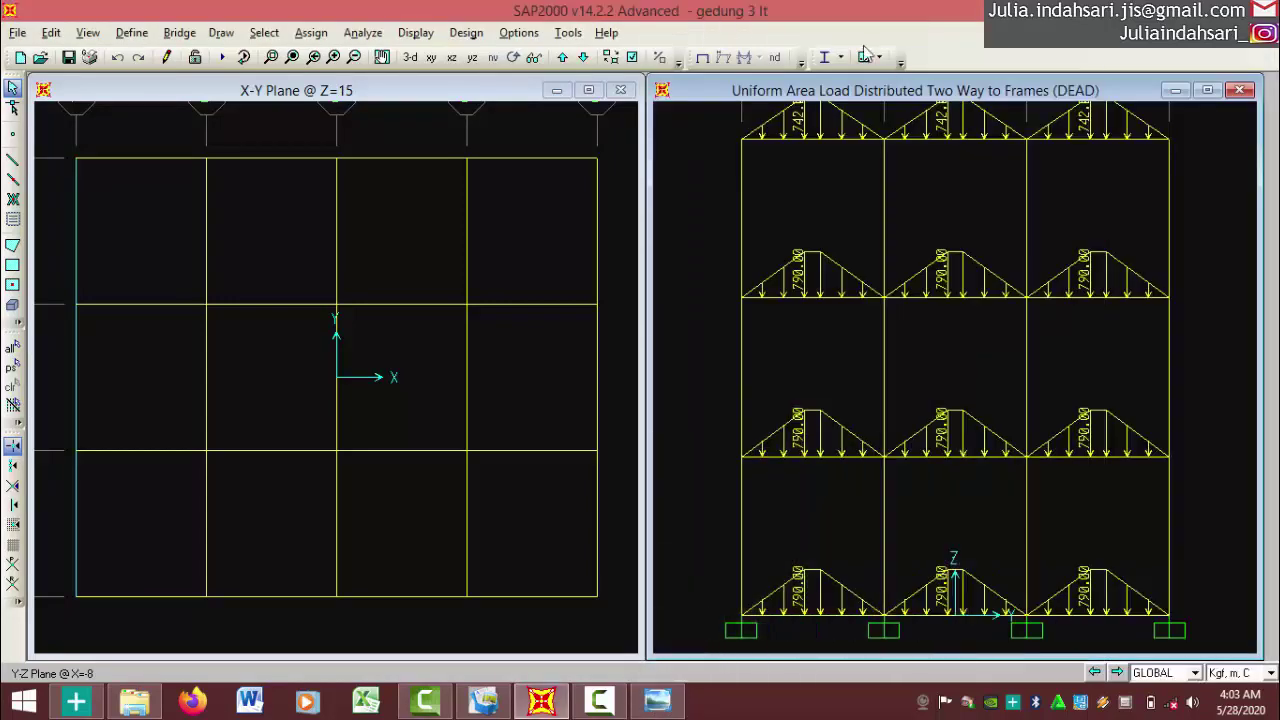
click(454, 59)
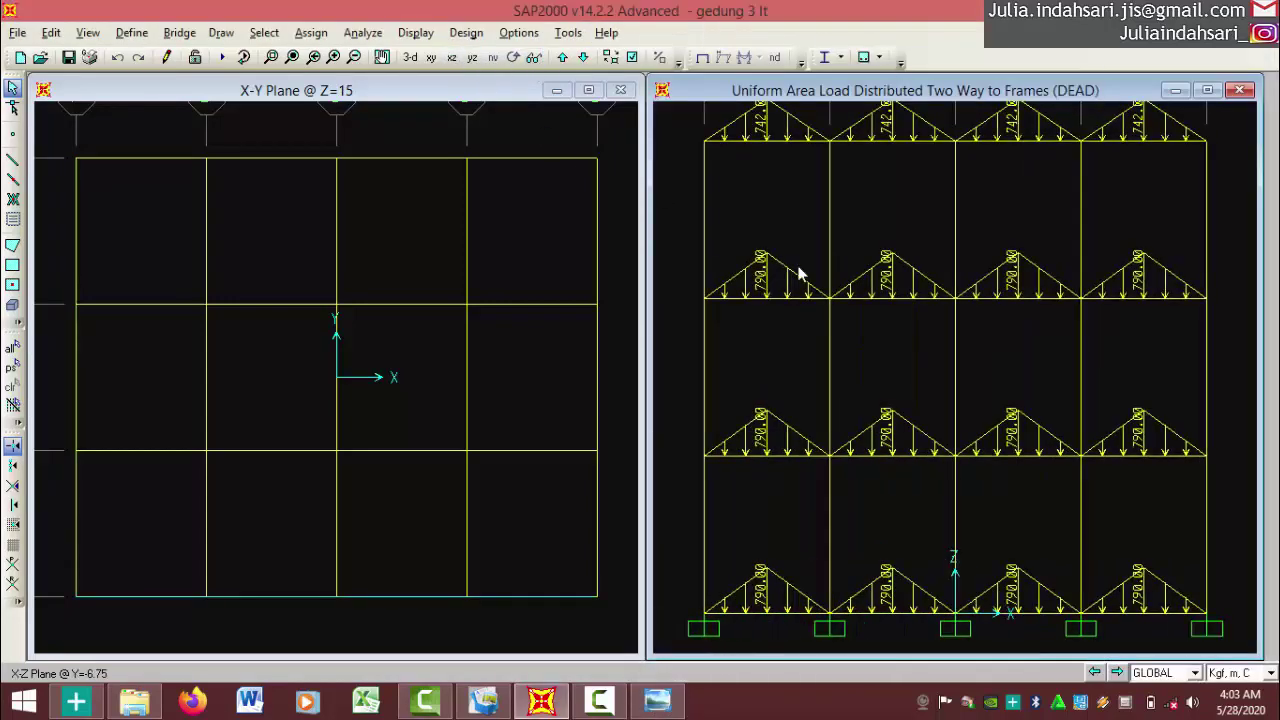
click(872, 298)
right_click(871, 297)
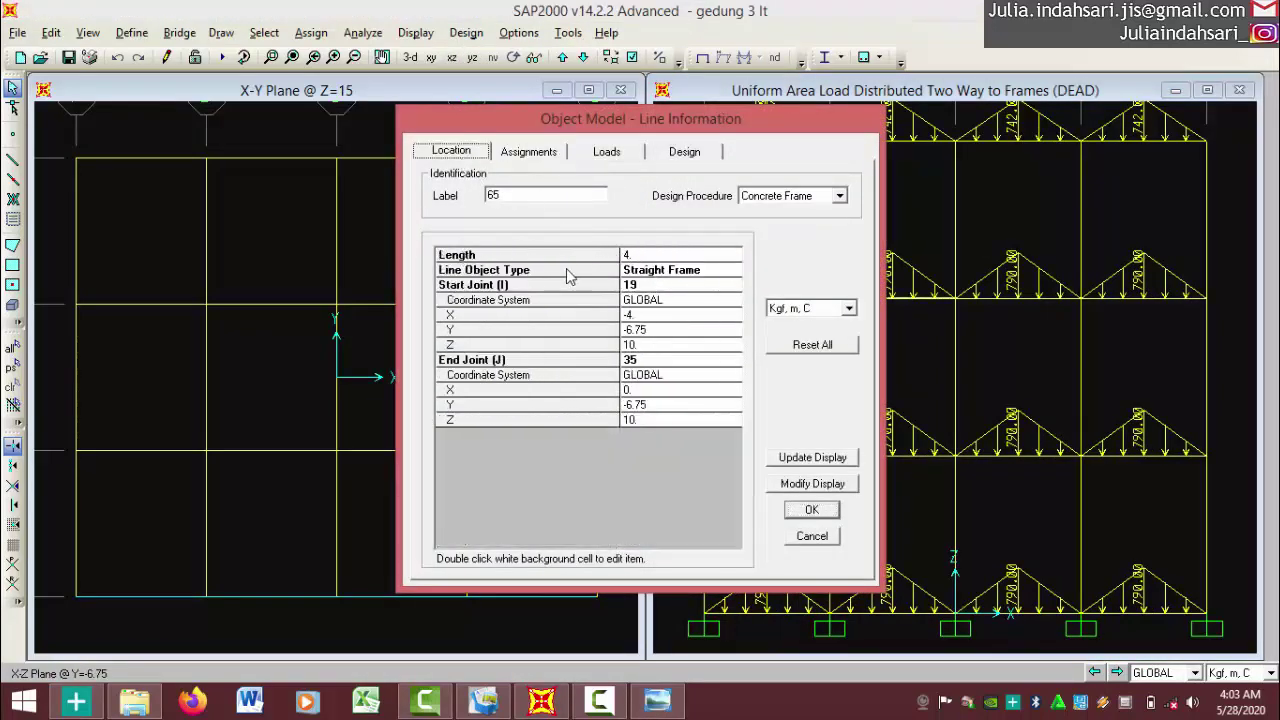
click(812, 536)
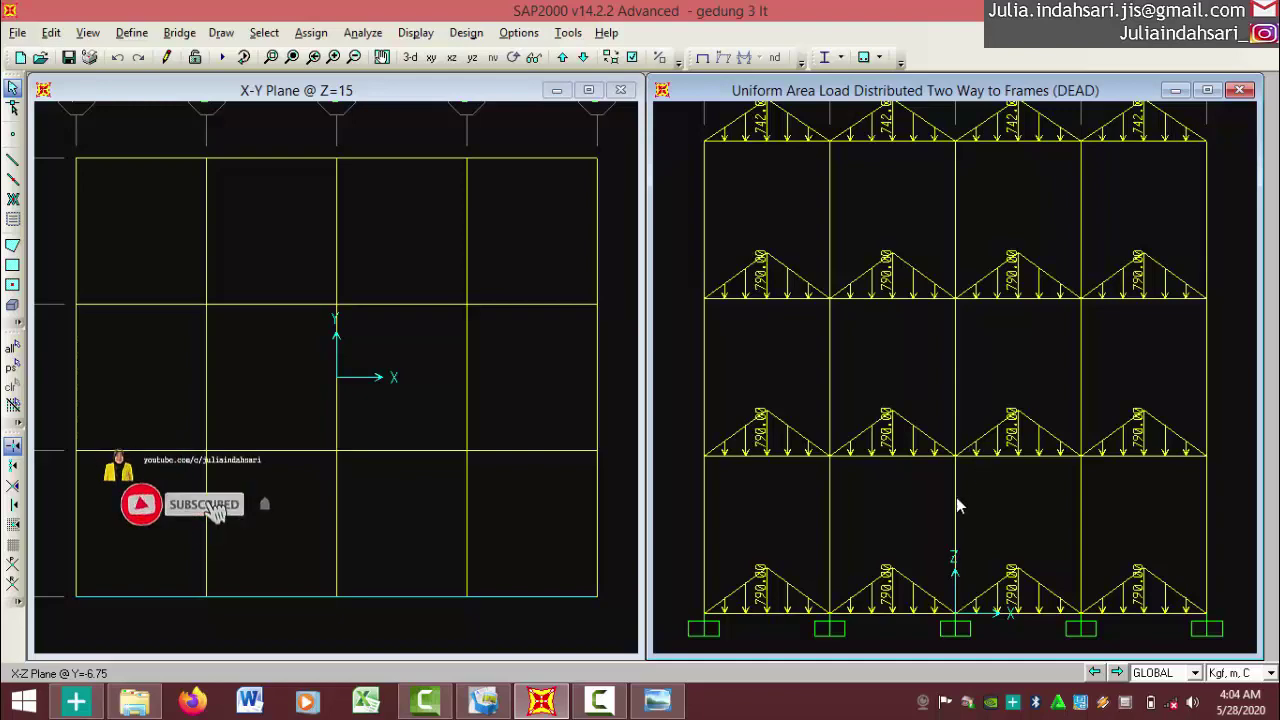
Bring up the slab load distribution picture again and compare the load shapes of the square and rectangular panels
click(660, 698)
scroll(936, 318, down, 2)
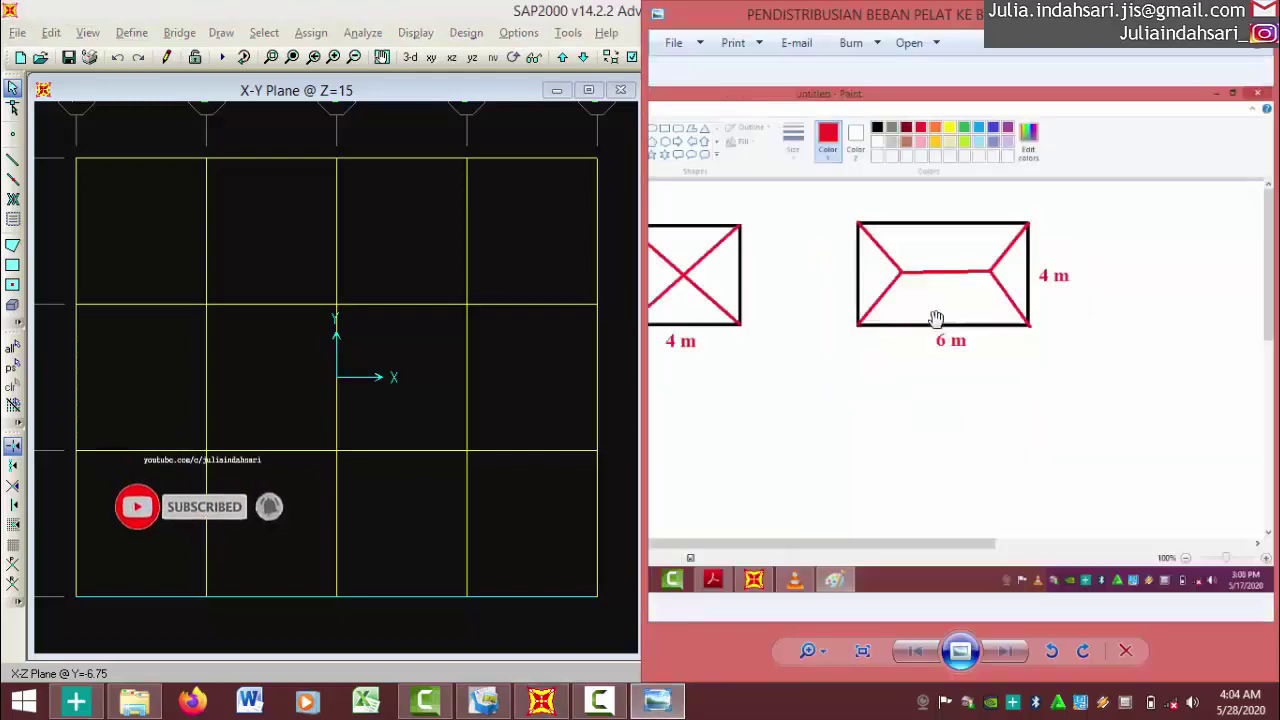
scroll(936, 318, down, 1)
scroll(863, 243, up, 2)
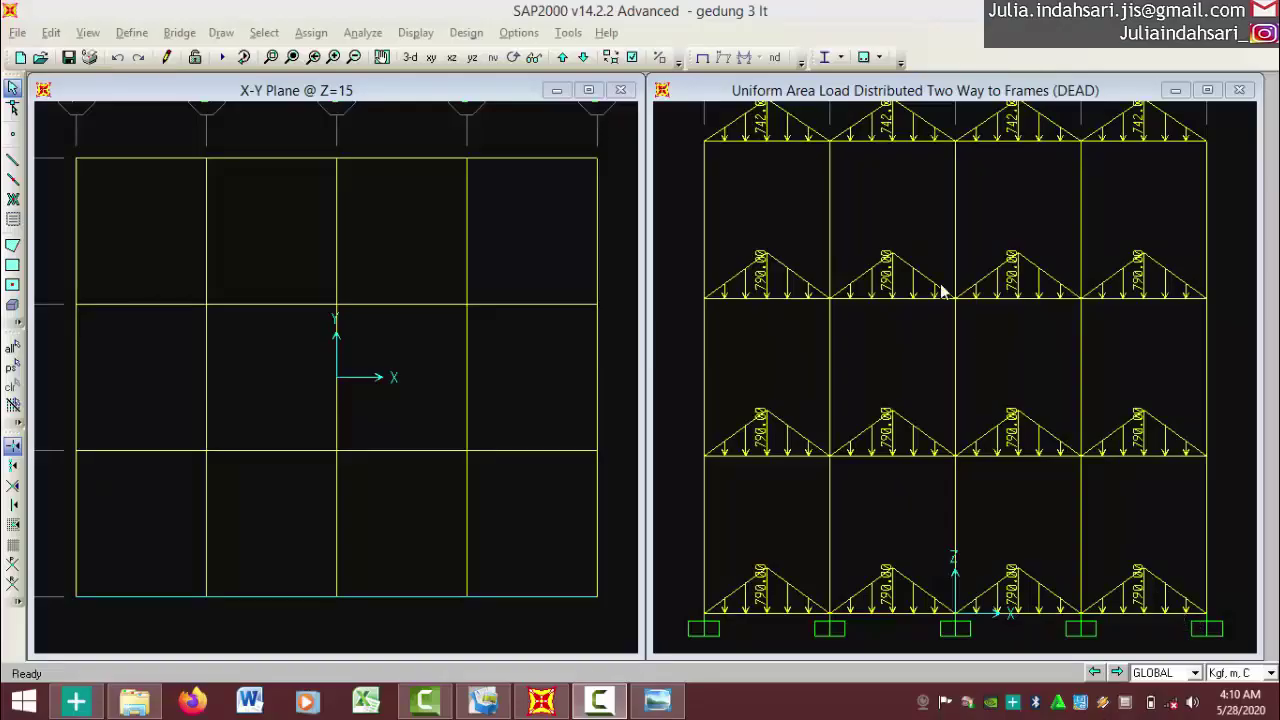
Open the concrete frame design load combination selection and turn off automatic generation of code-based design load combinations
click(578, 8)
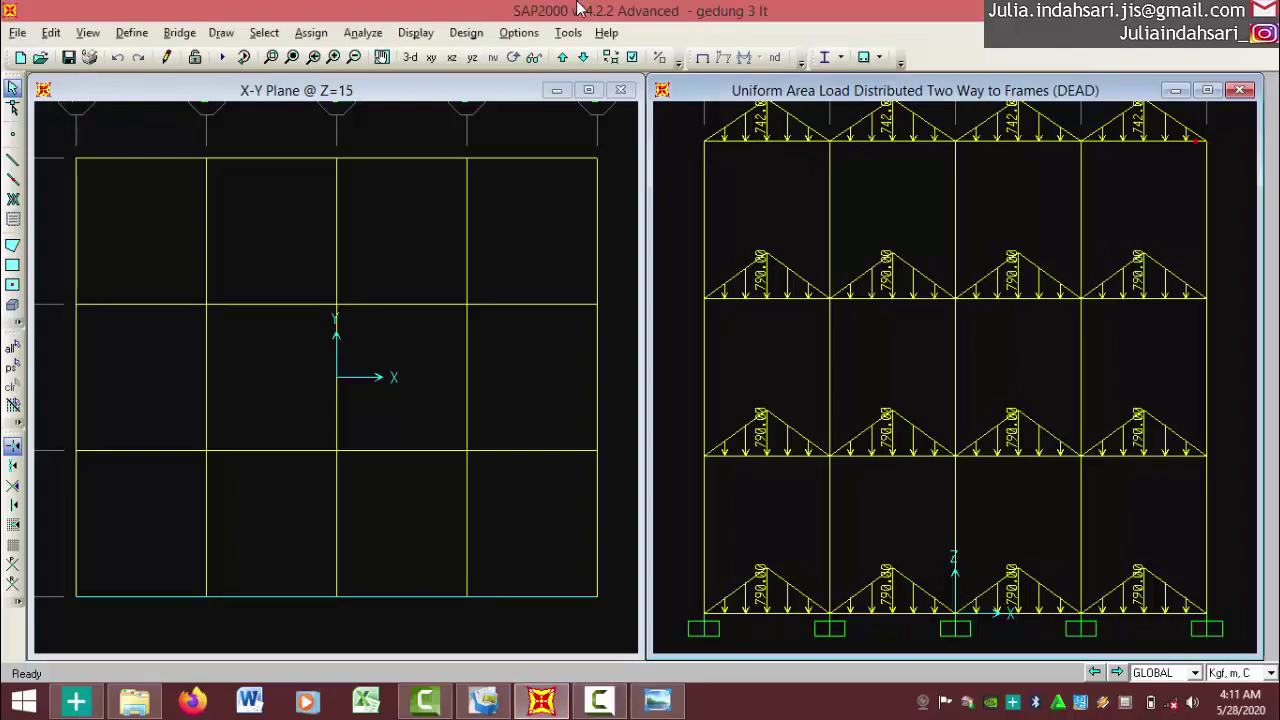
click(466, 33)
mouse_move(470, 56)
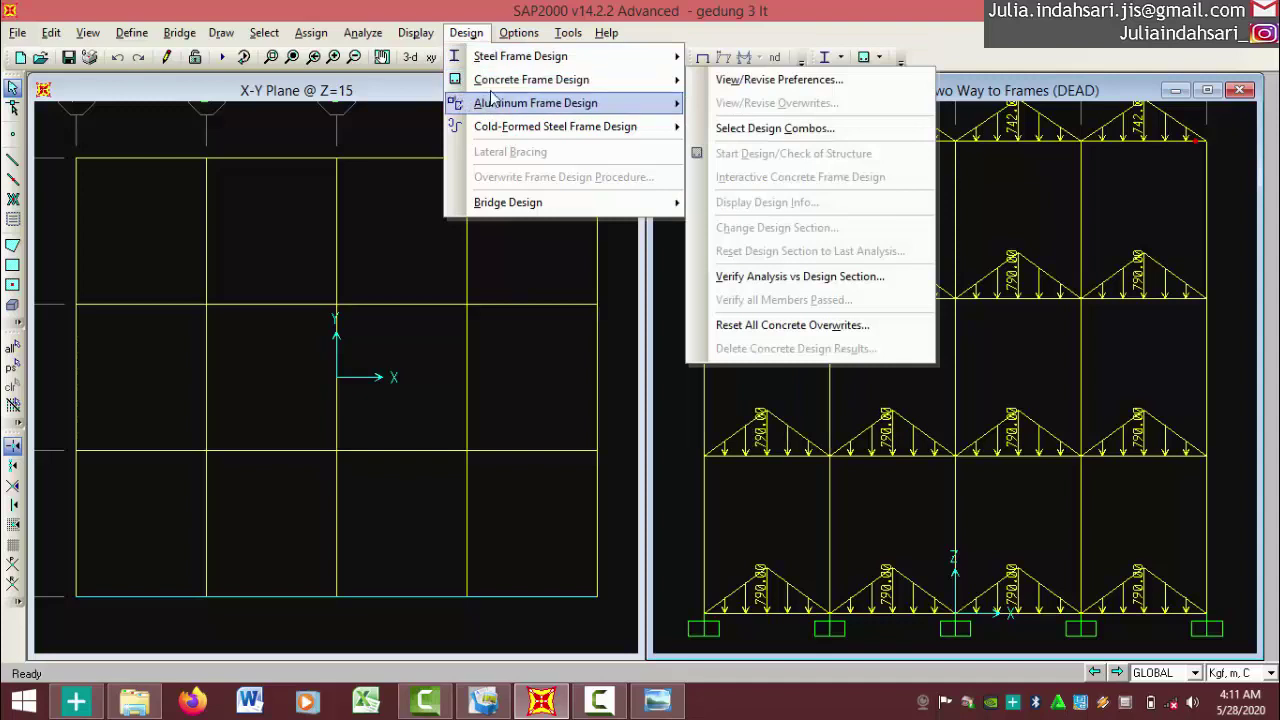
mouse_move(518, 80)
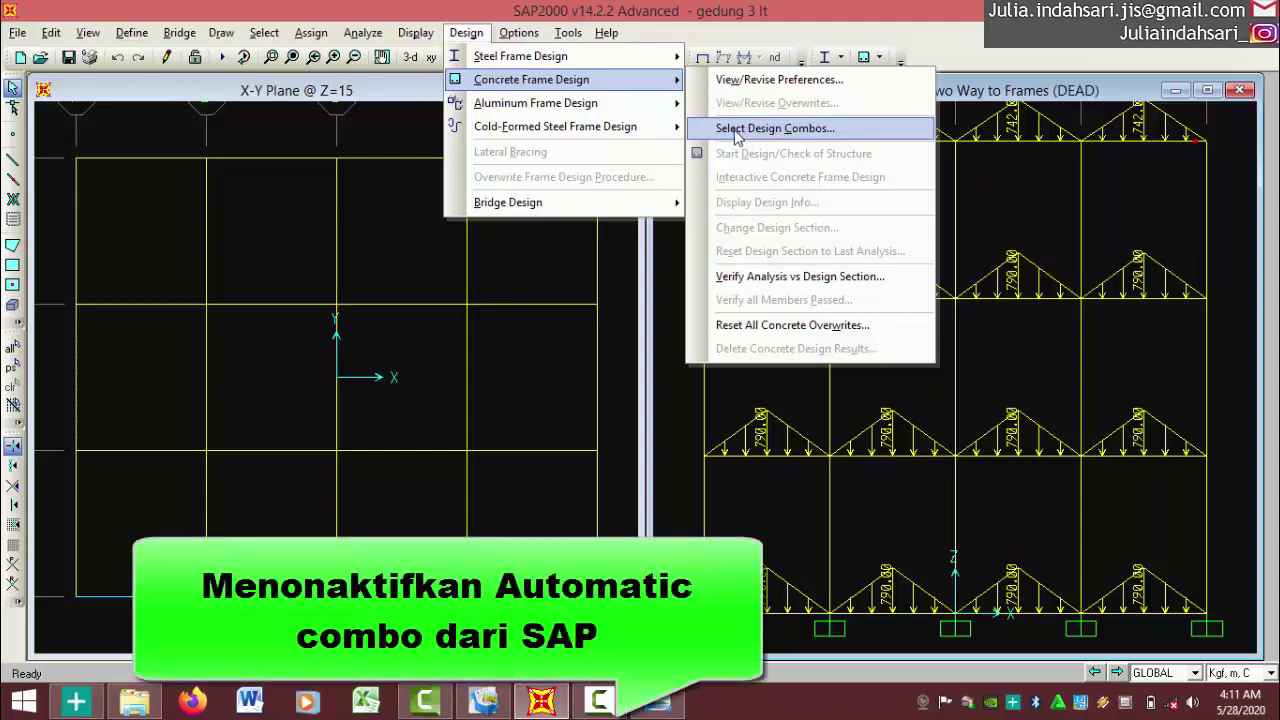
click(737, 137)
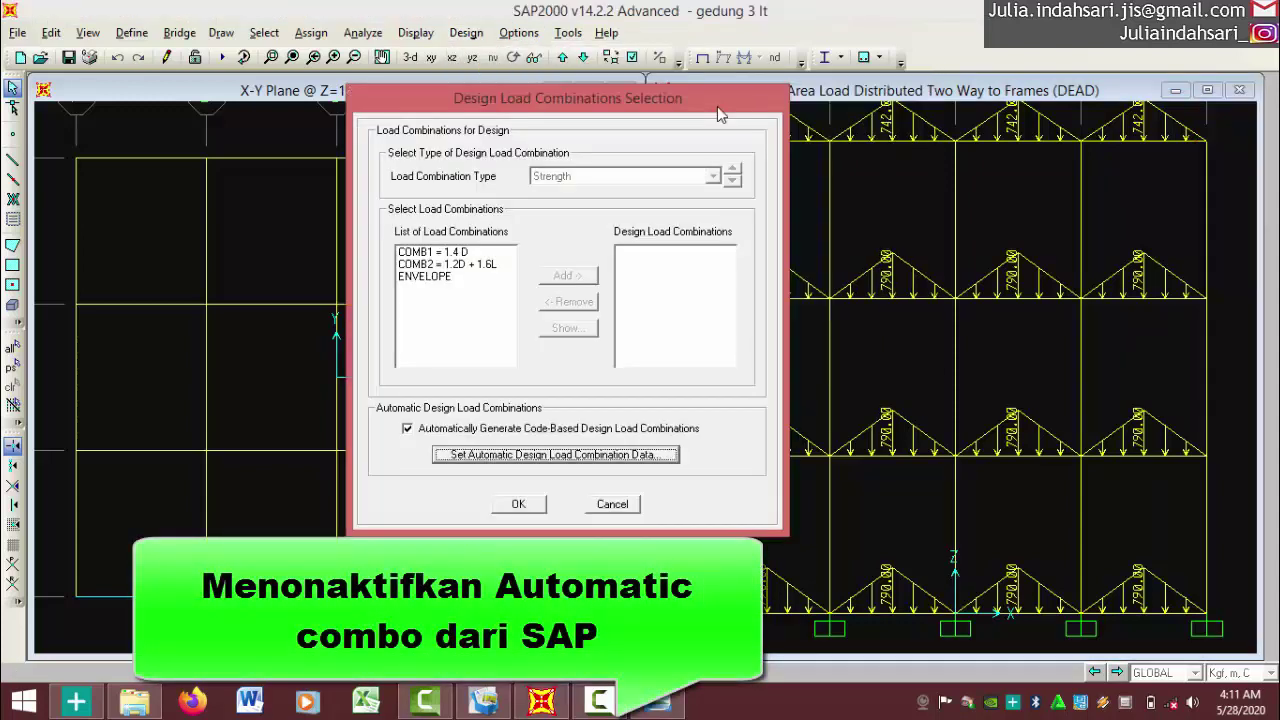
drag(717, 114, 728, 154)
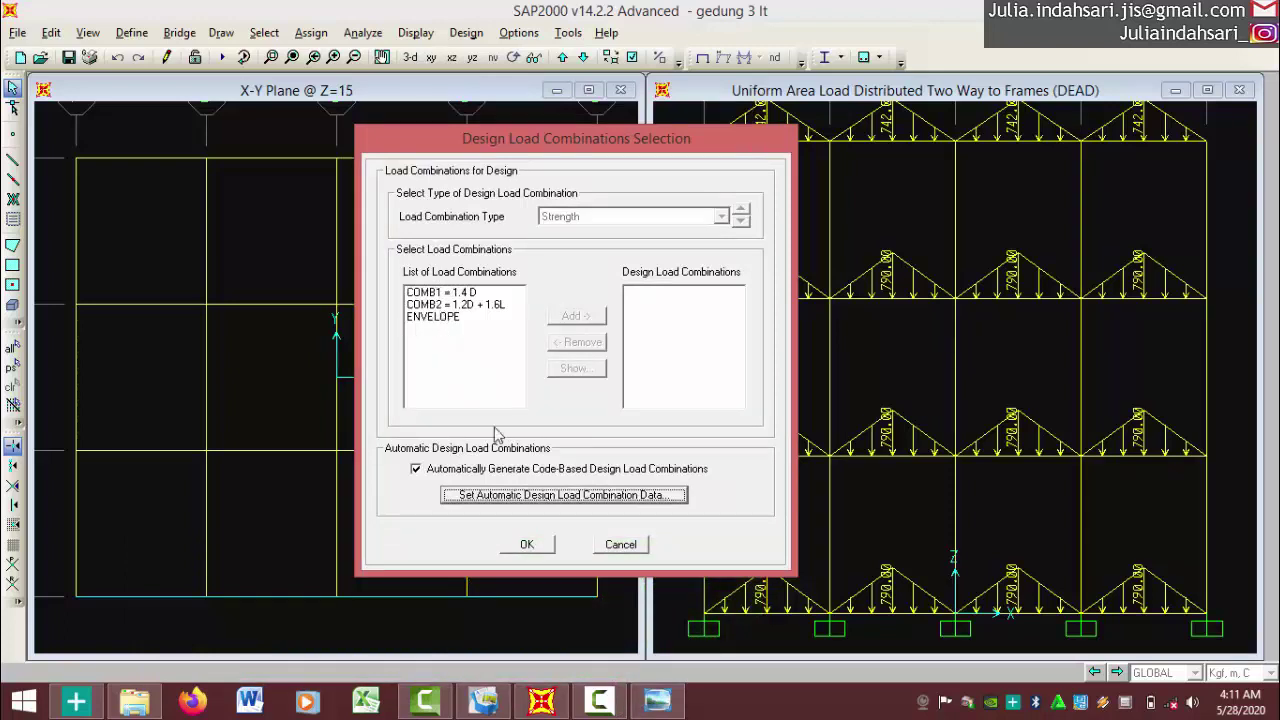
click(416, 470)
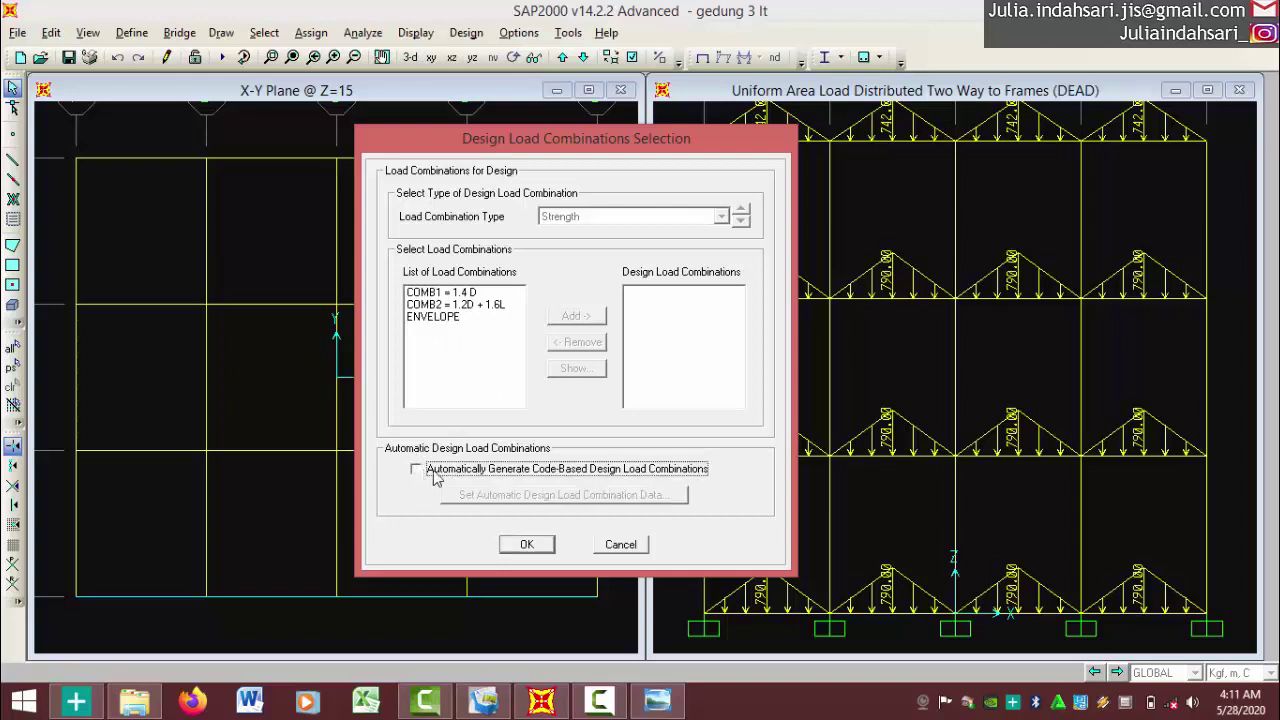
Add COMB1 = 1.4 D, COMB2 = 1.2D + 1.6L and ENVELOPE to the design load combinations and accept the selection
click(445, 292)
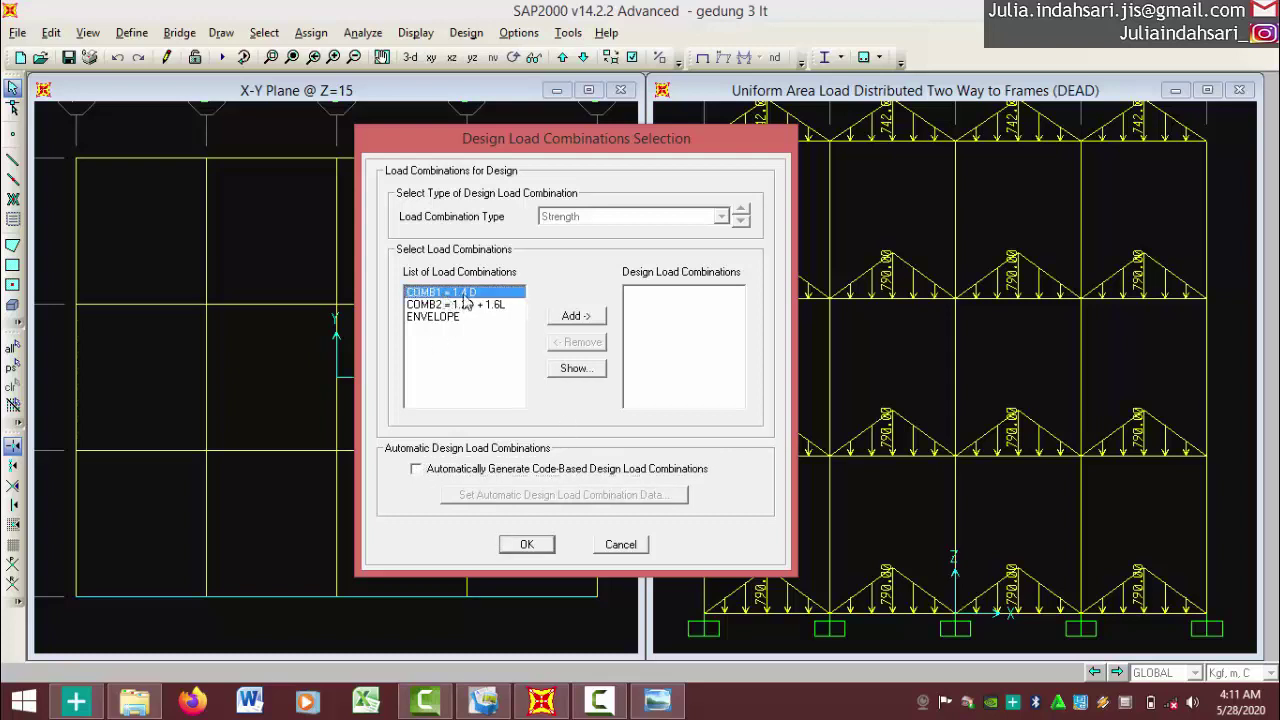
click(576, 317)
click(462, 293)
click(574, 317)
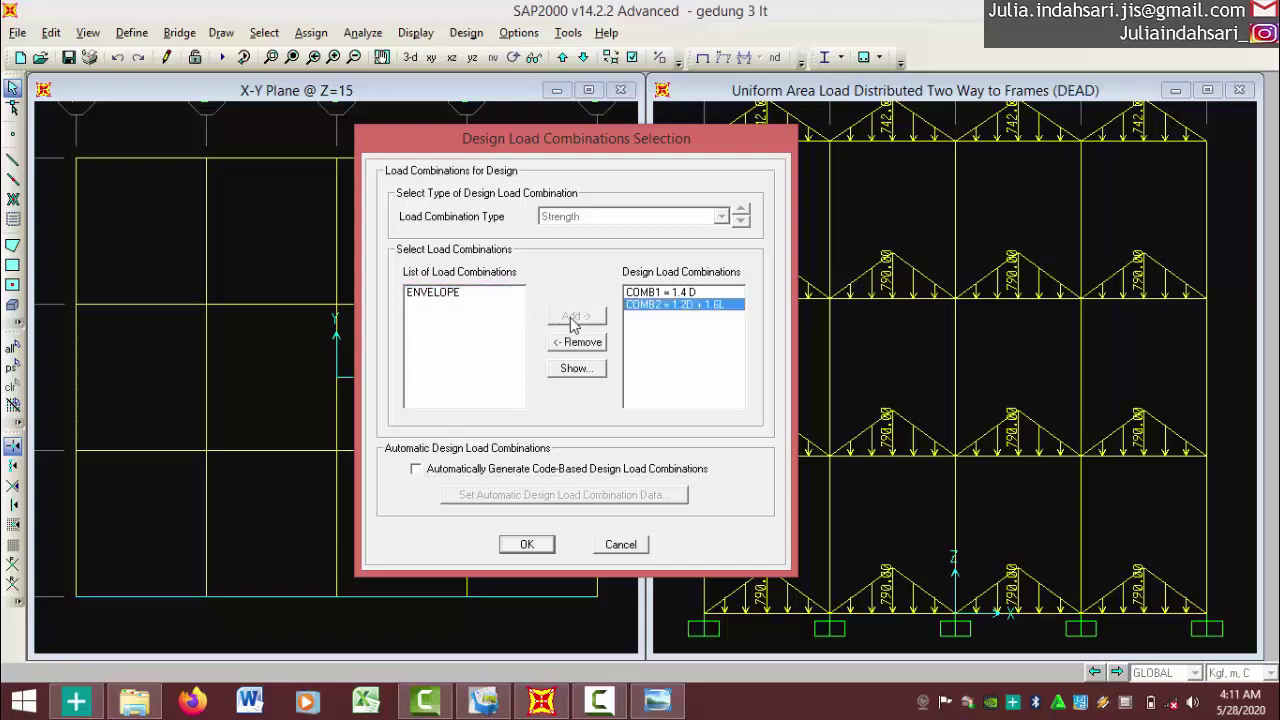
click(476, 294)
click(570, 316)
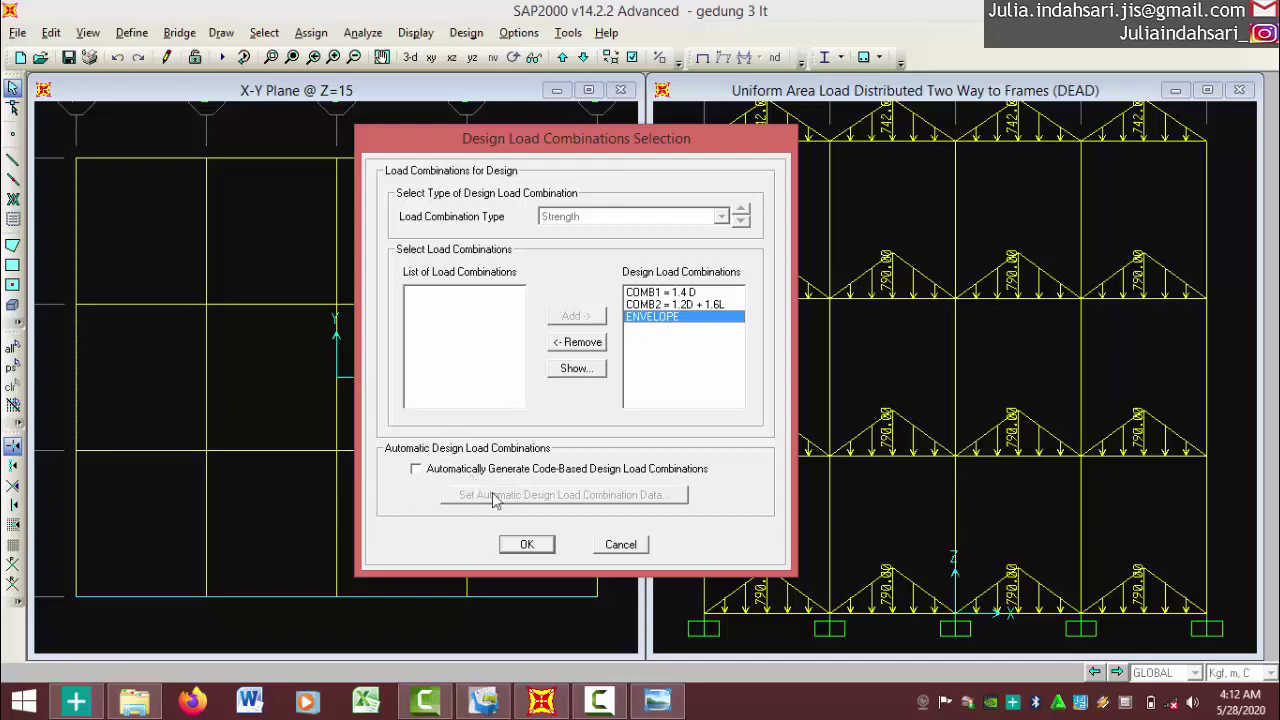
click(527, 544)
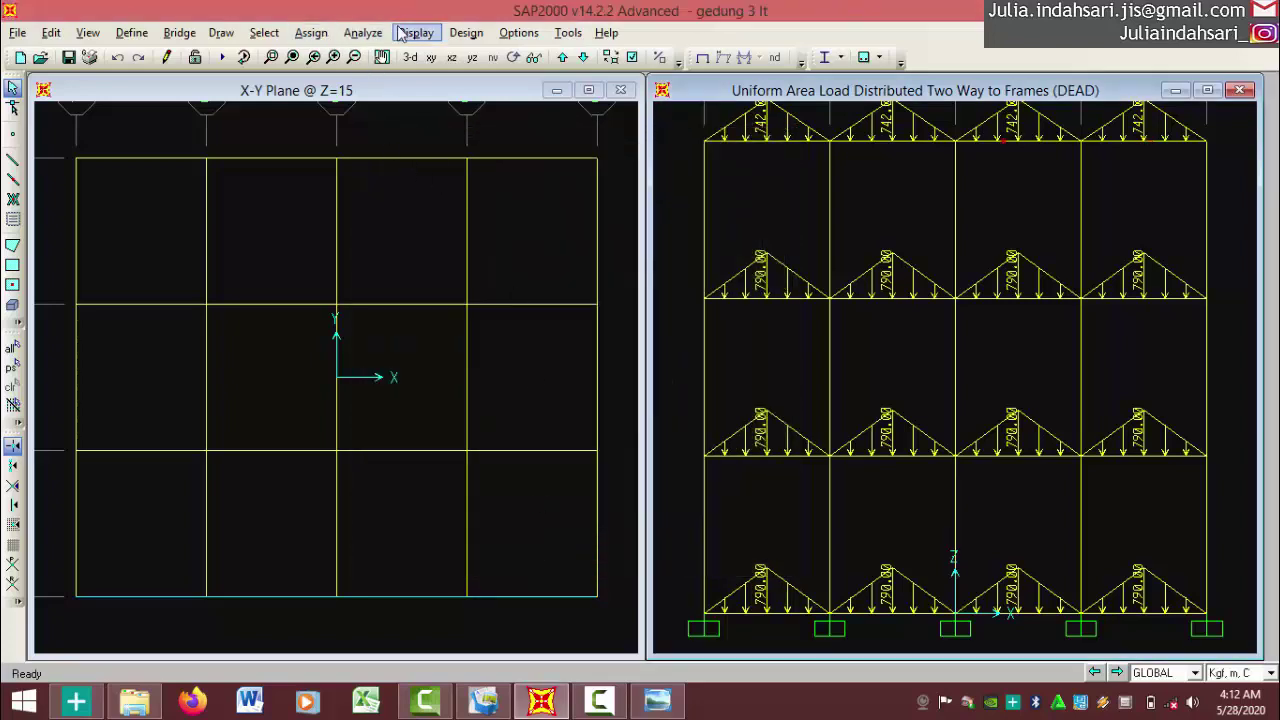
Open the concrete frame design preferences and choose ACI 318-05/IBC2003 as the design code
click(468, 33)
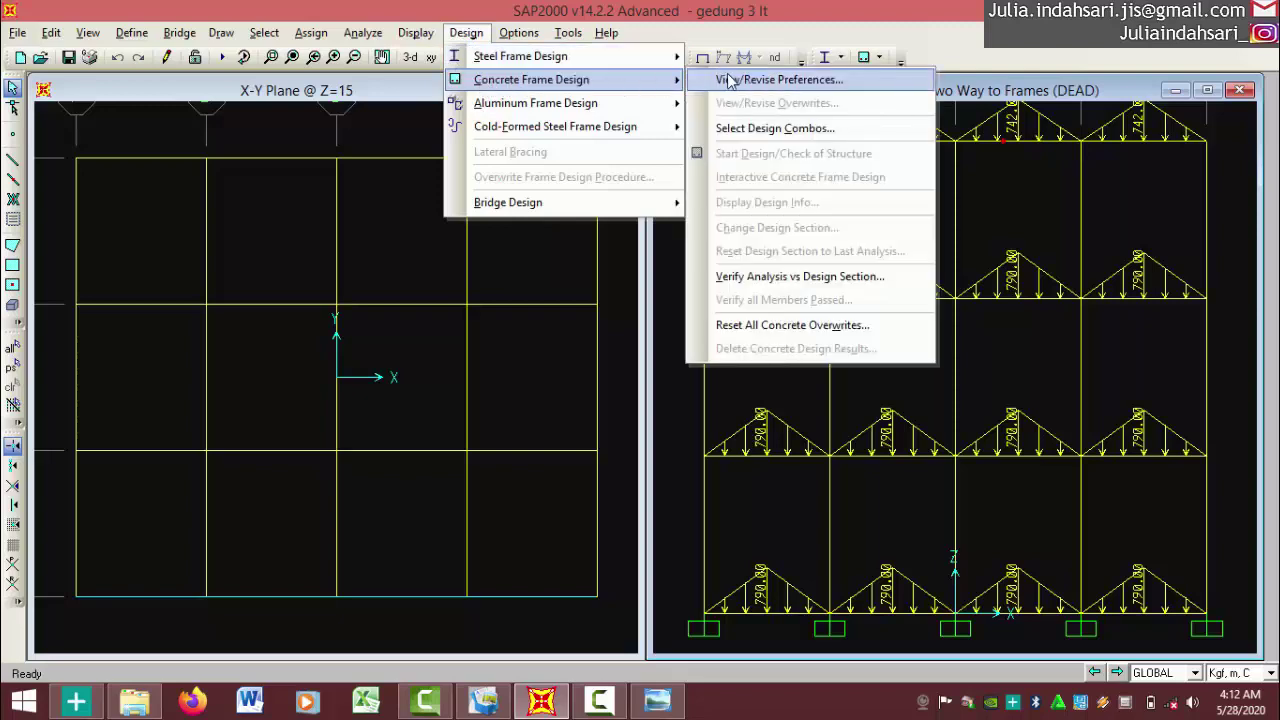
click(769, 80)
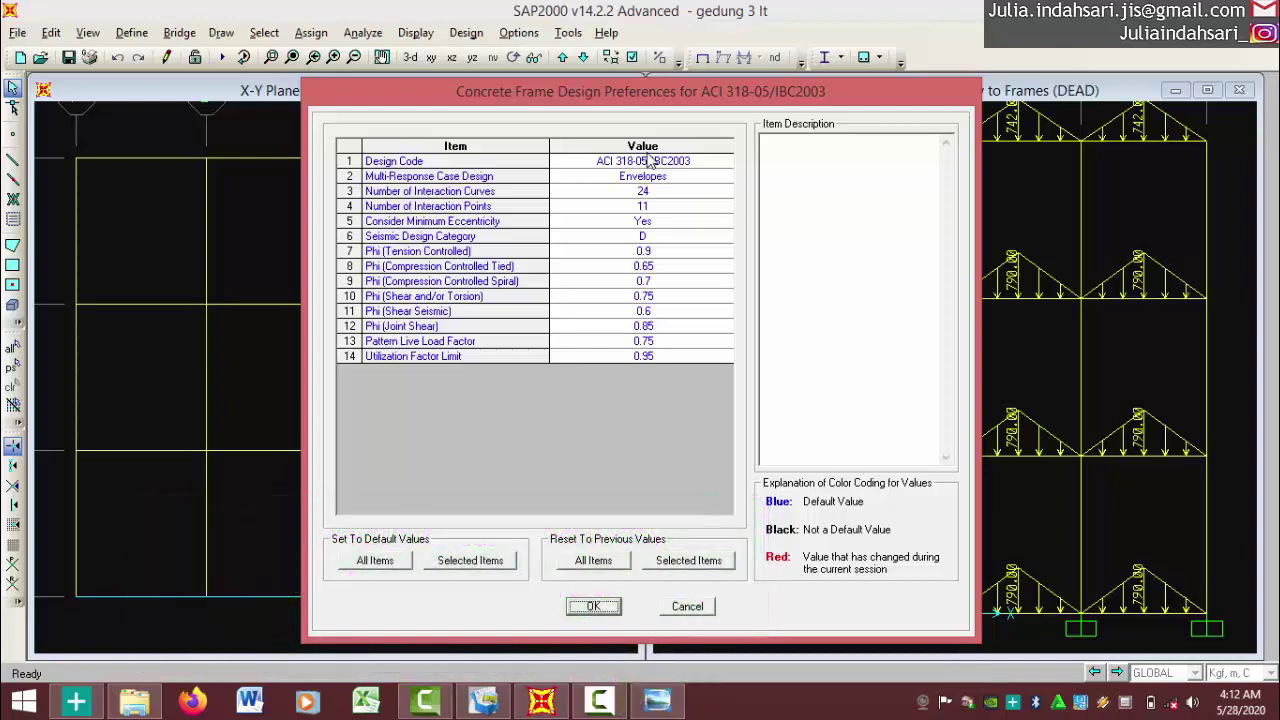
click(648, 161)
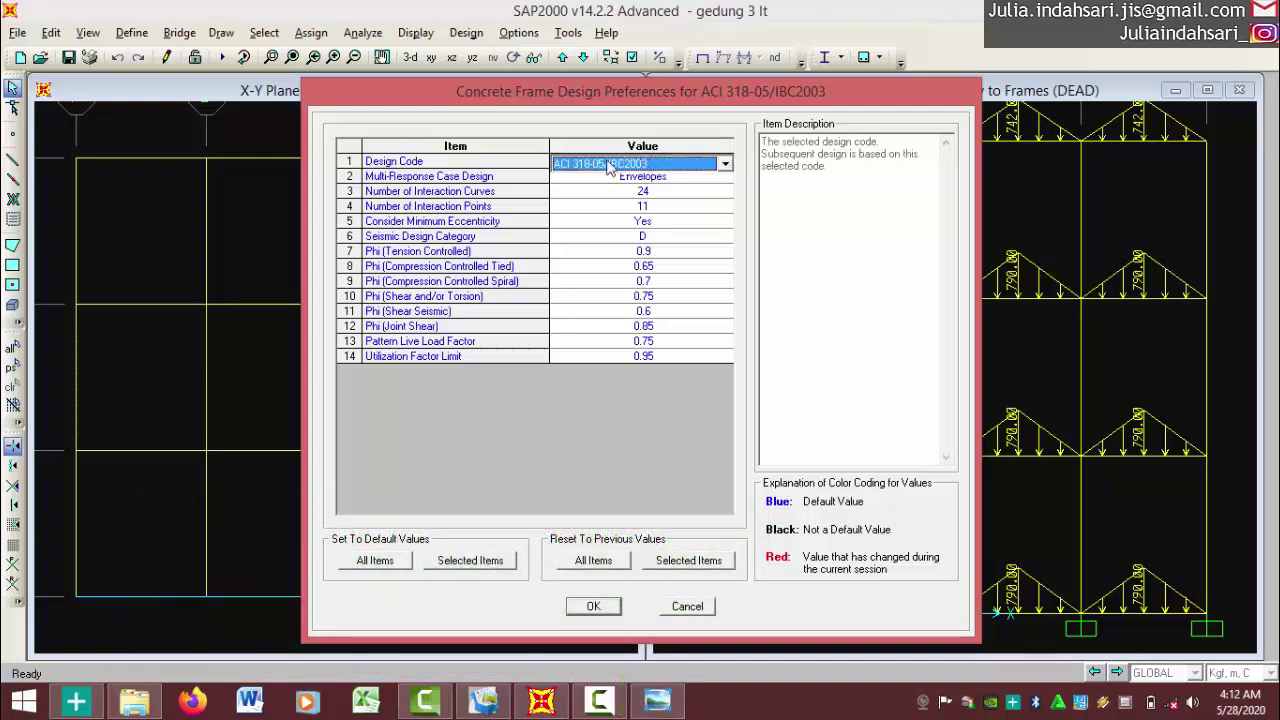
click(725, 164)
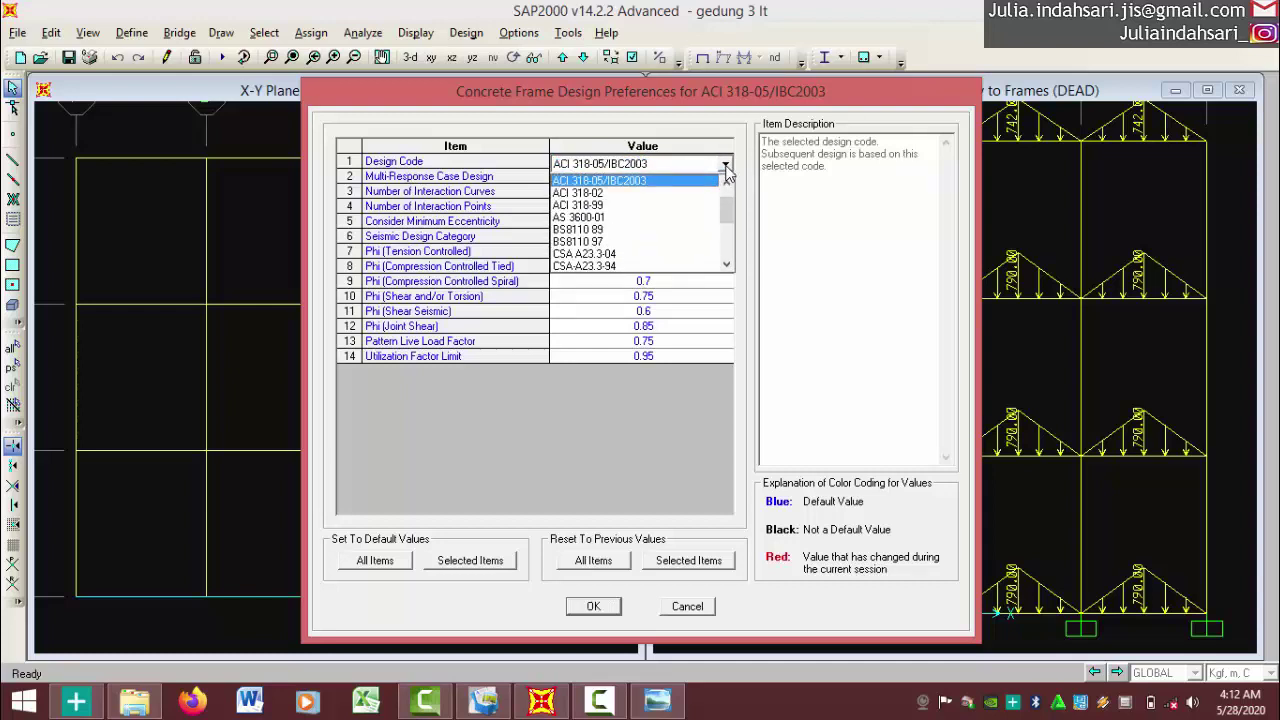
click(708, 182)
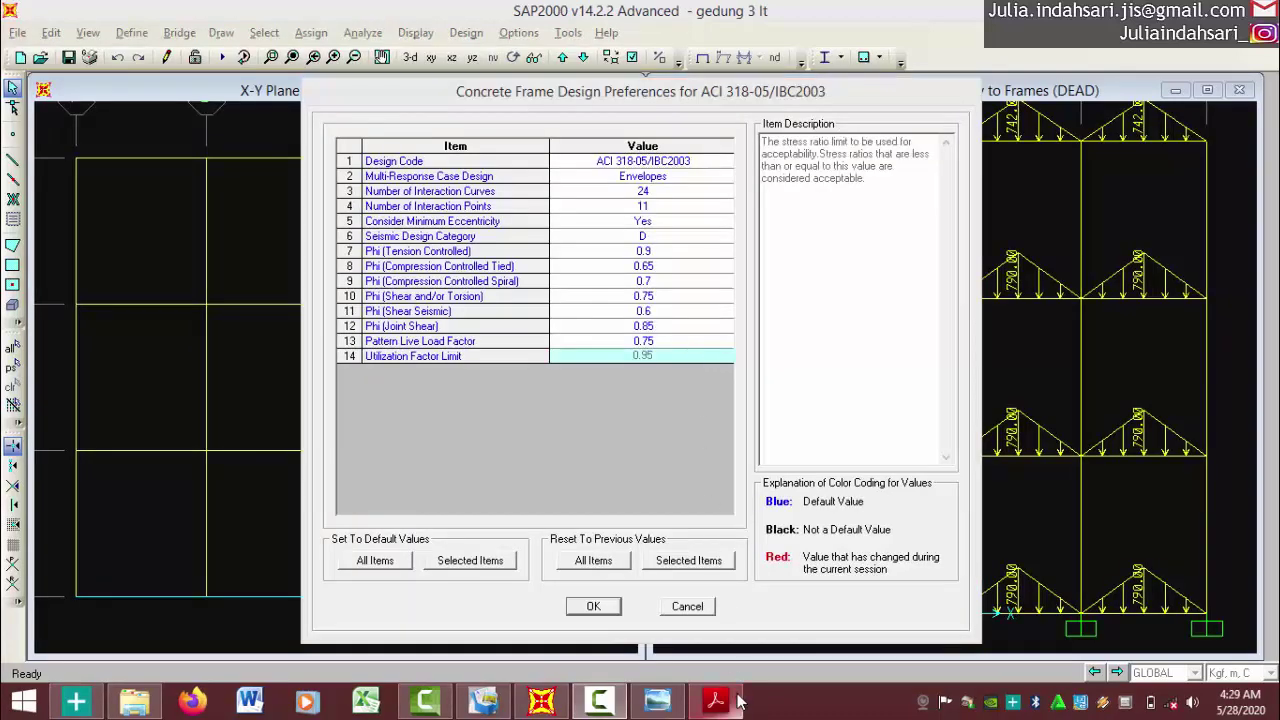
Switch to sni-2847-2013.pdf, read the strength reduction factors in section 9.3, and compare the tension-controlled factor with the SAP2000 preference
click(742, 702)
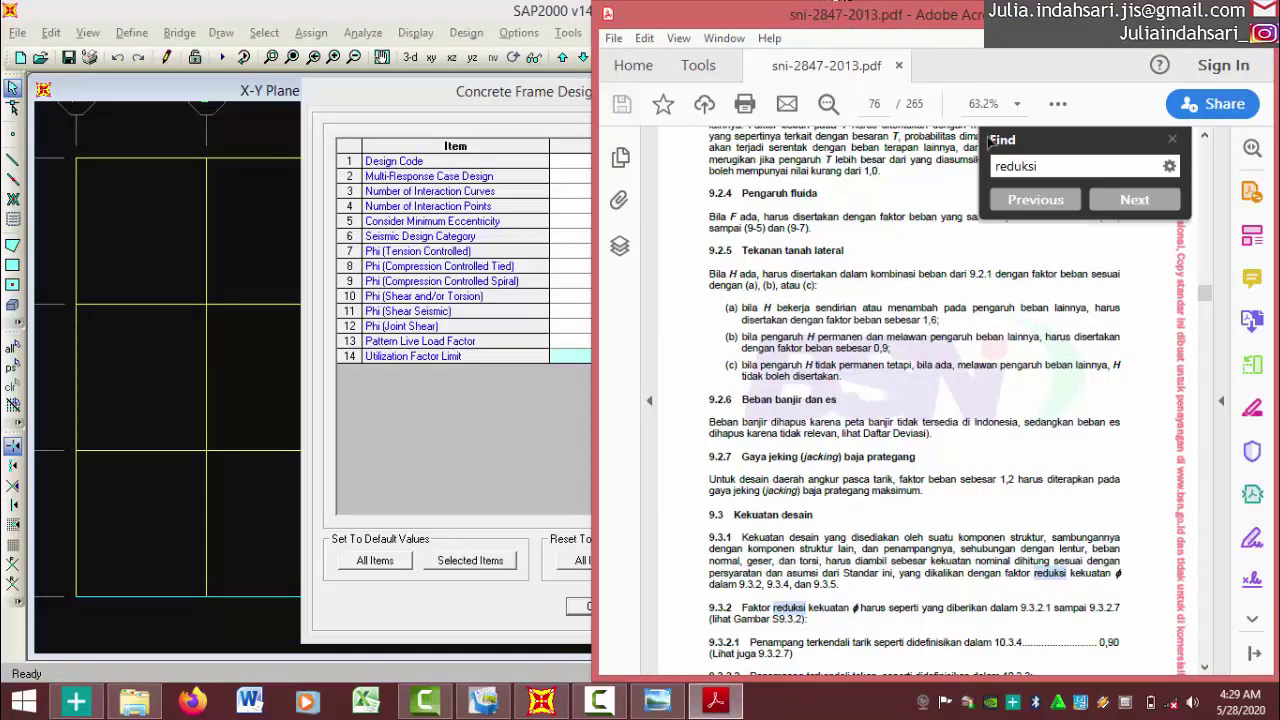
scroll(840, 308, down, 5)
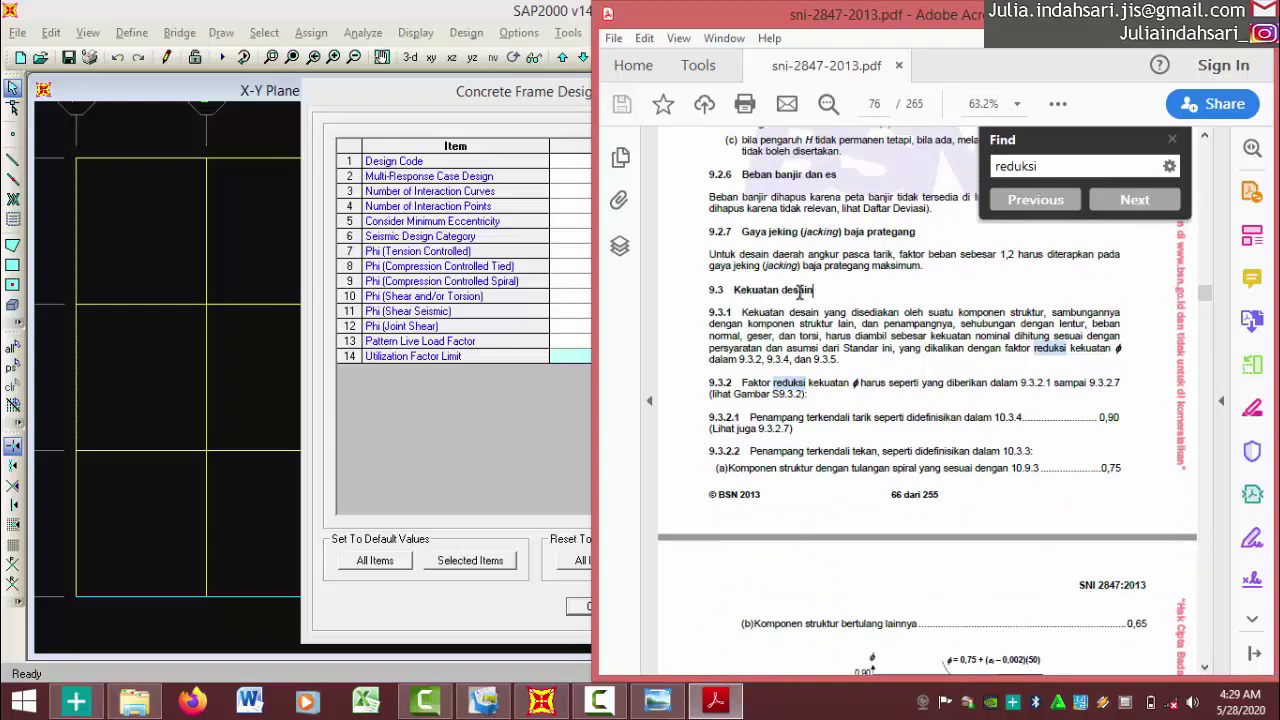
drag(816, 292, 733, 291)
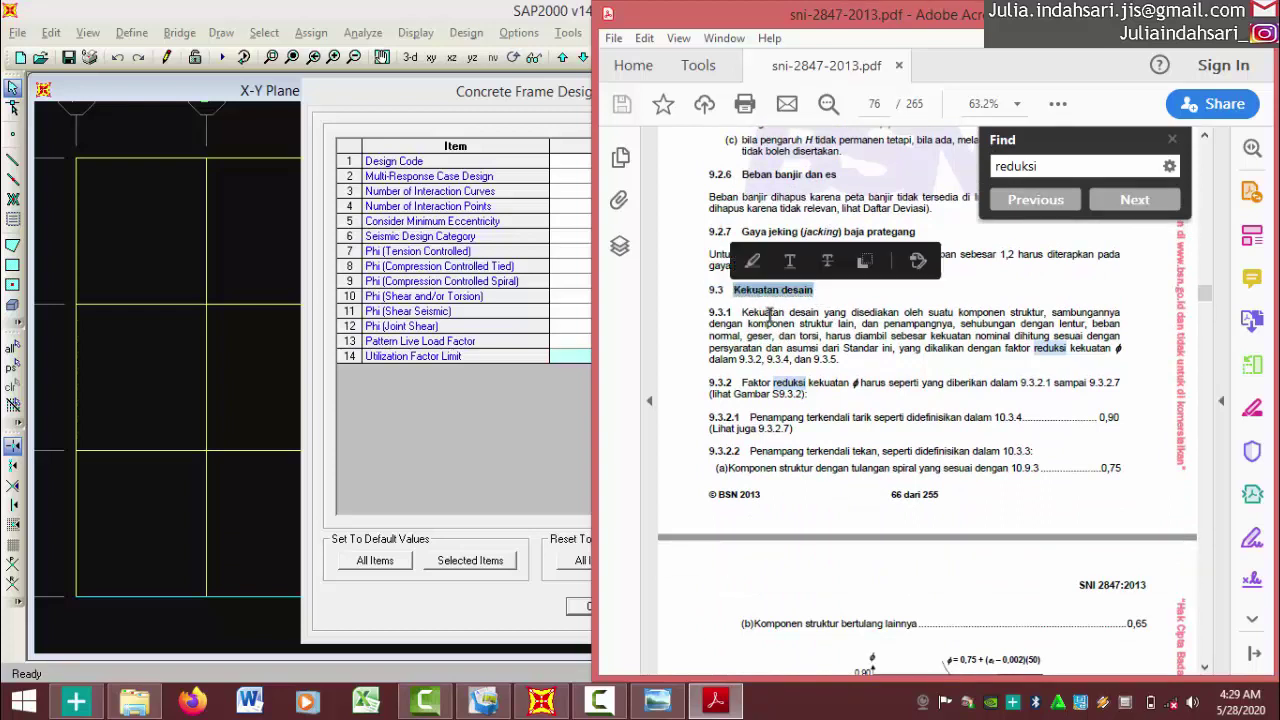
click(771, 391)
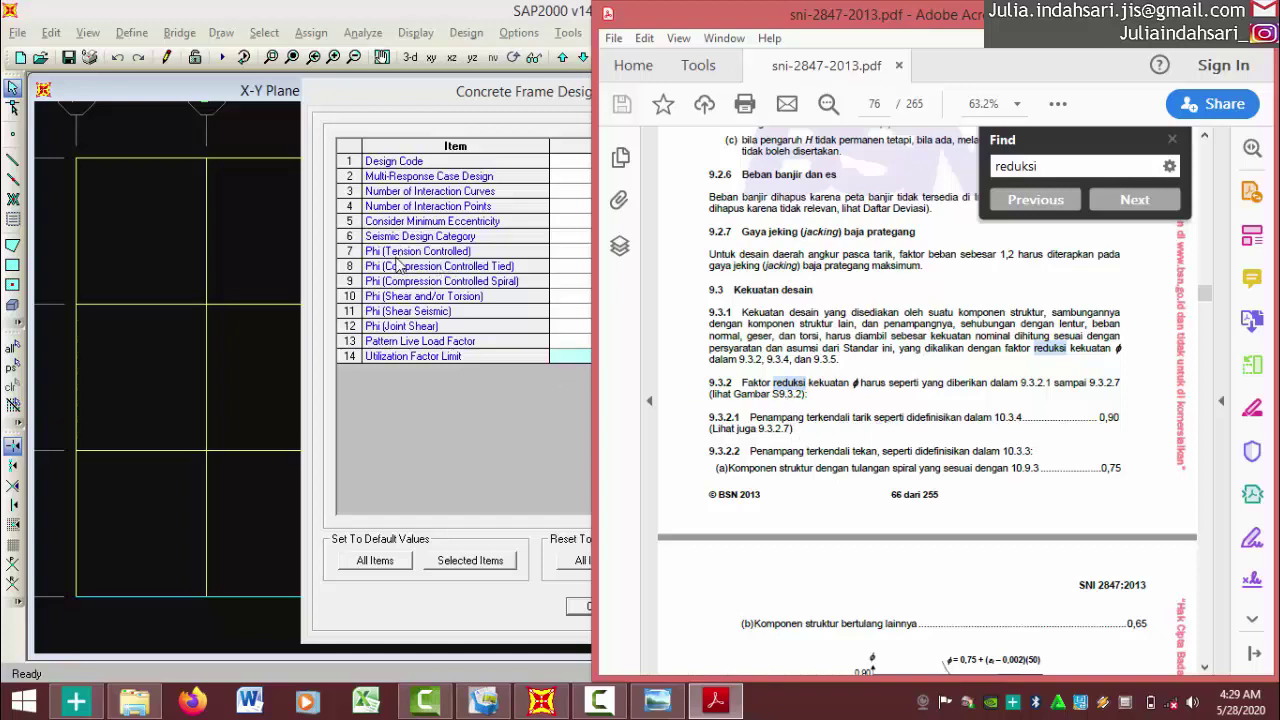
click(458, 254)
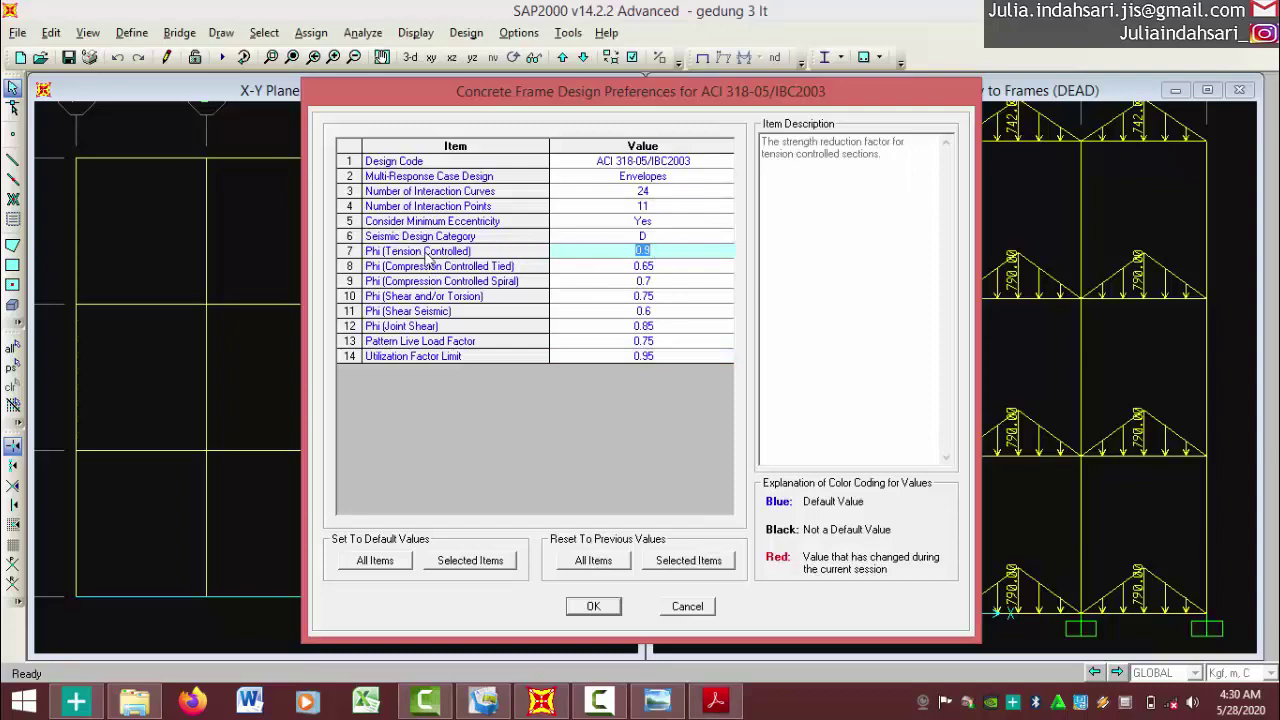
Check the spiral reinforcement factor in clause 9.3.2.2 of the PDF and set Phi (Compression Controlled Spiral) to 0.75 in SAP2000
click(714, 700)
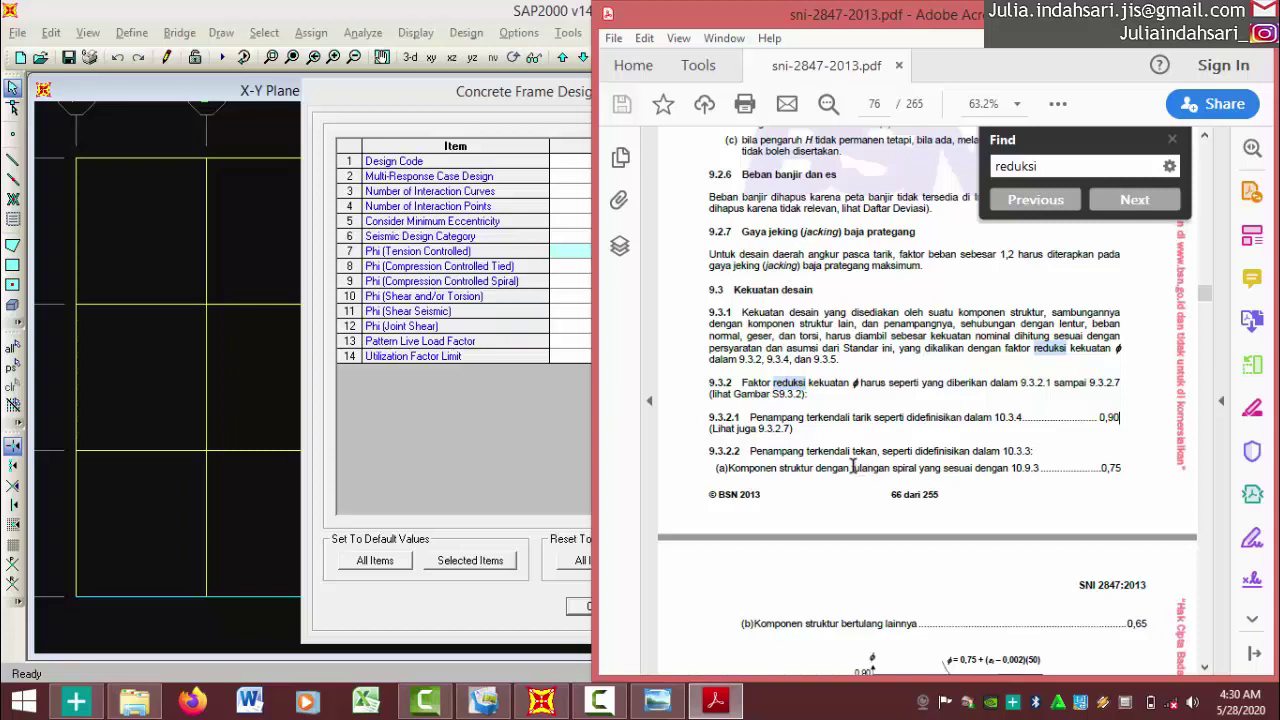
drag(853, 467, 974, 468)
click(1122, 470)
click(575, 266)
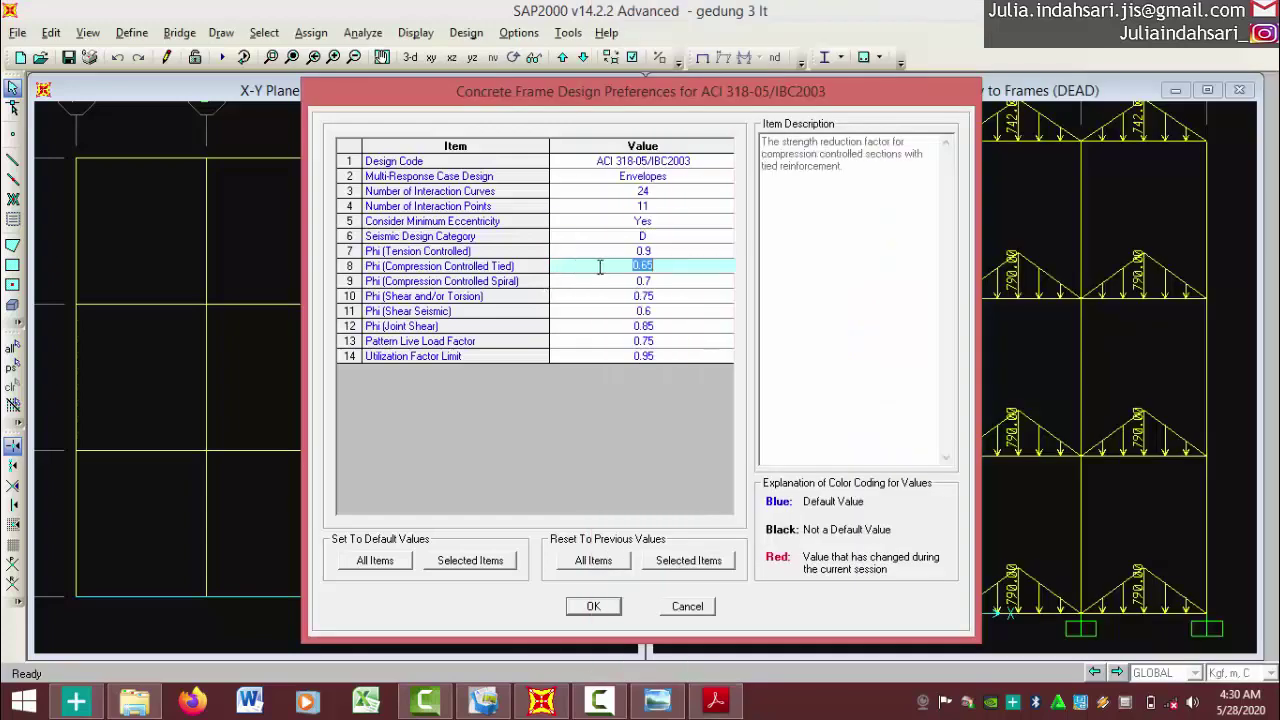
click(648, 273)
click(655, 283)
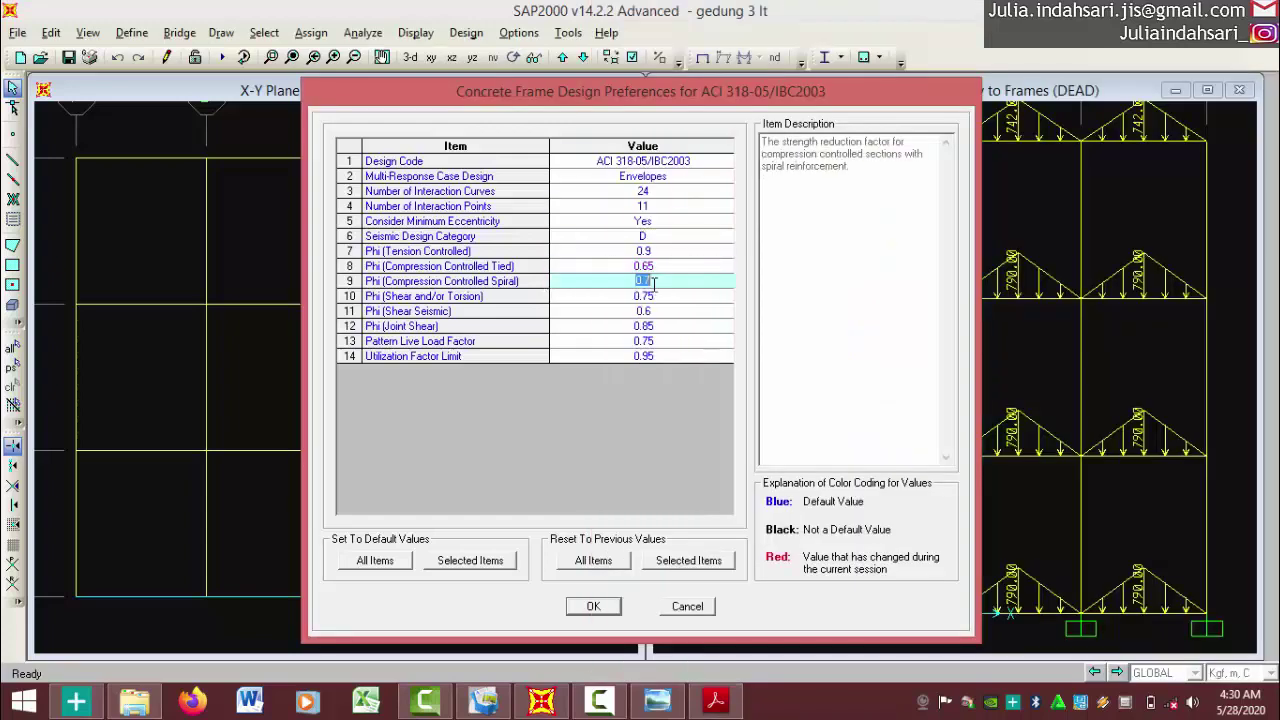
text(5)
Return to the SNI 2847 PDF and examine the factor for other reinforced members and the phi variation diagram in Figure S9.3.2
click(735, 703)
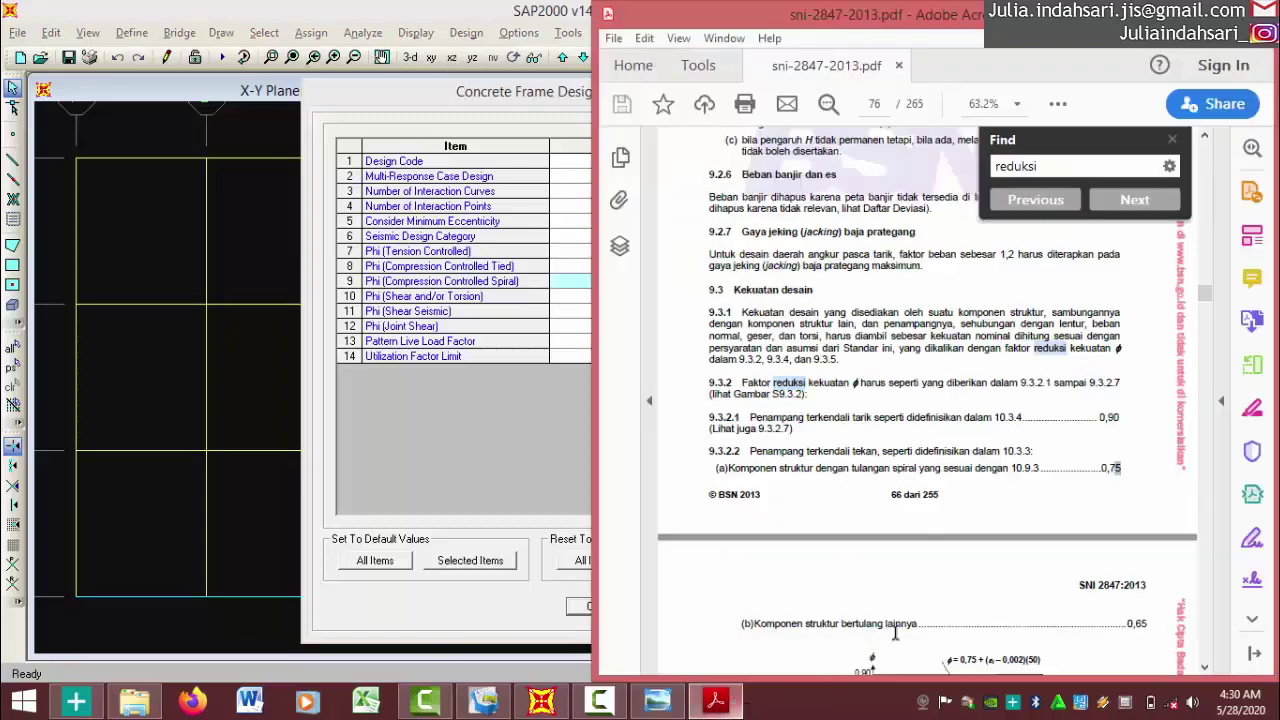
scroll(776, 498, down, 3)
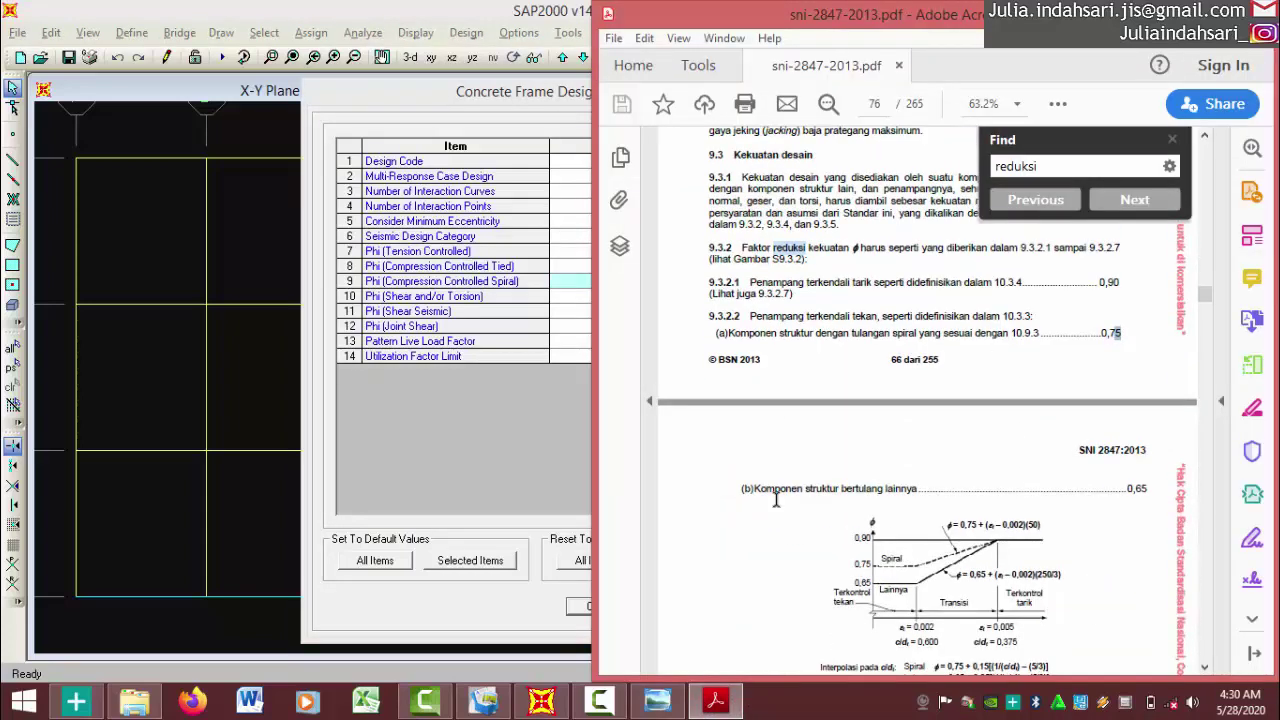
scroll(776, 498, down, 2)
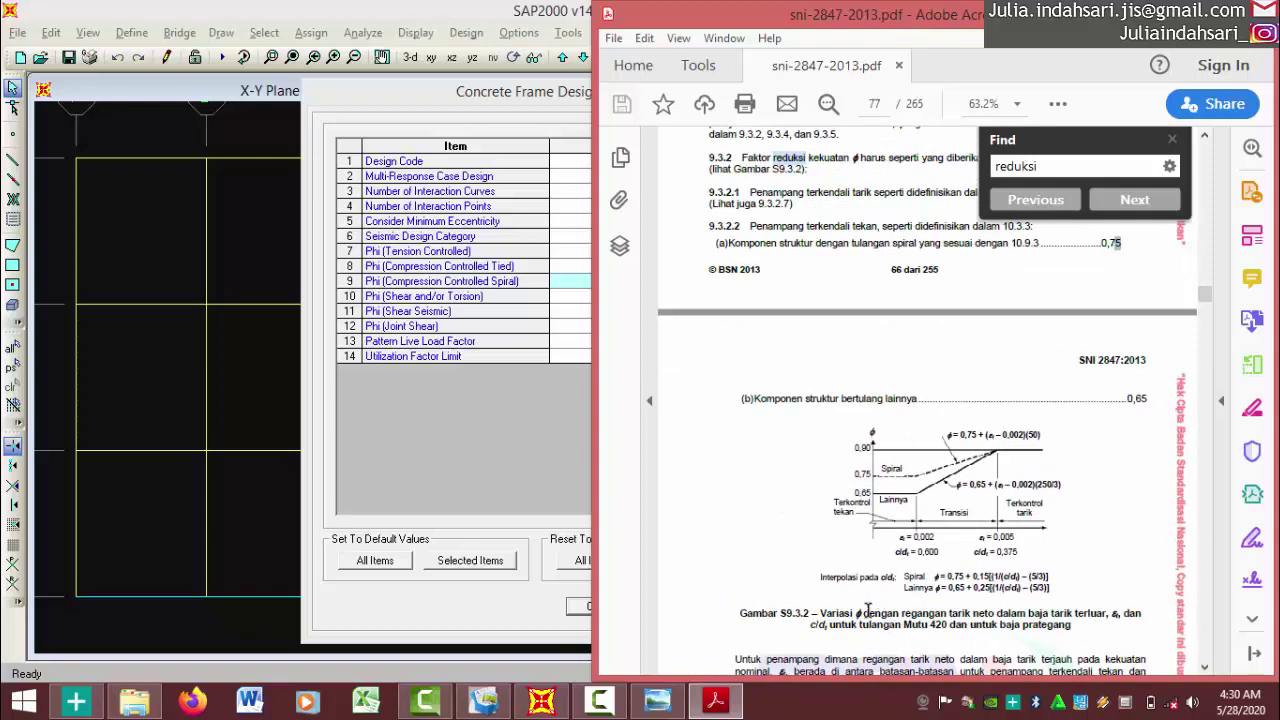
drag(823, 612, 900, 624)
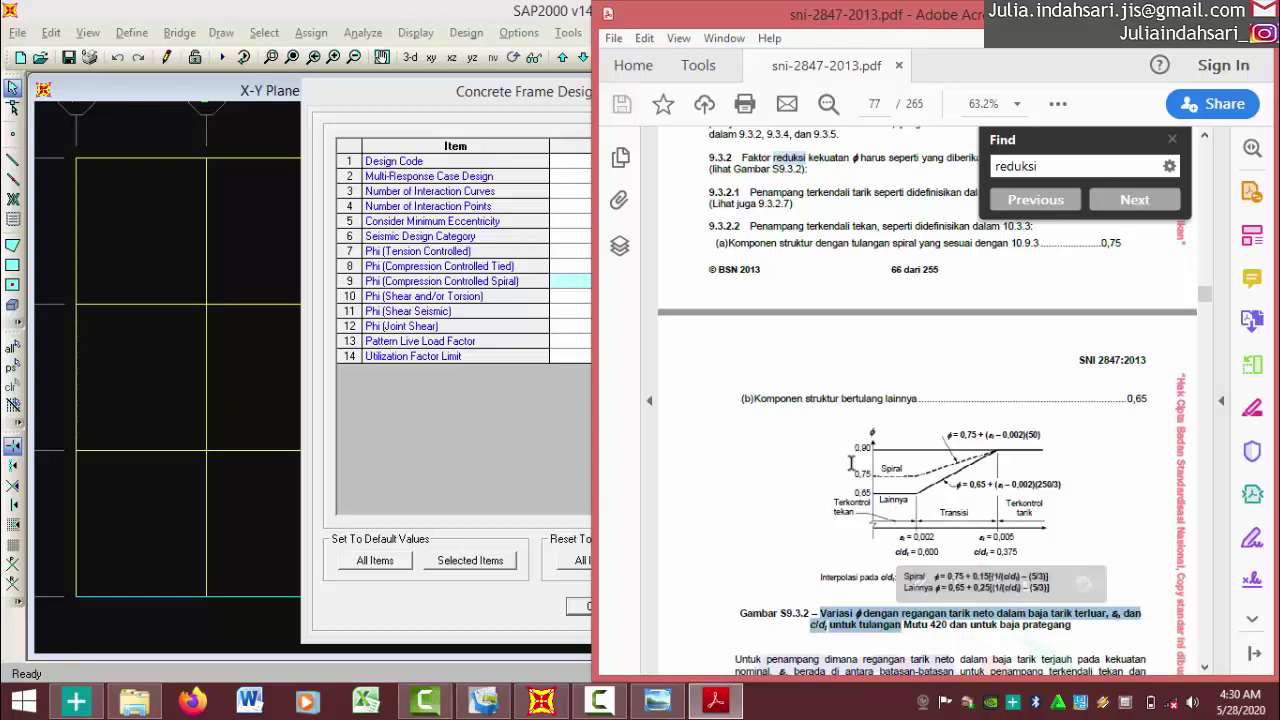
scroll(852, 471, down, 2)
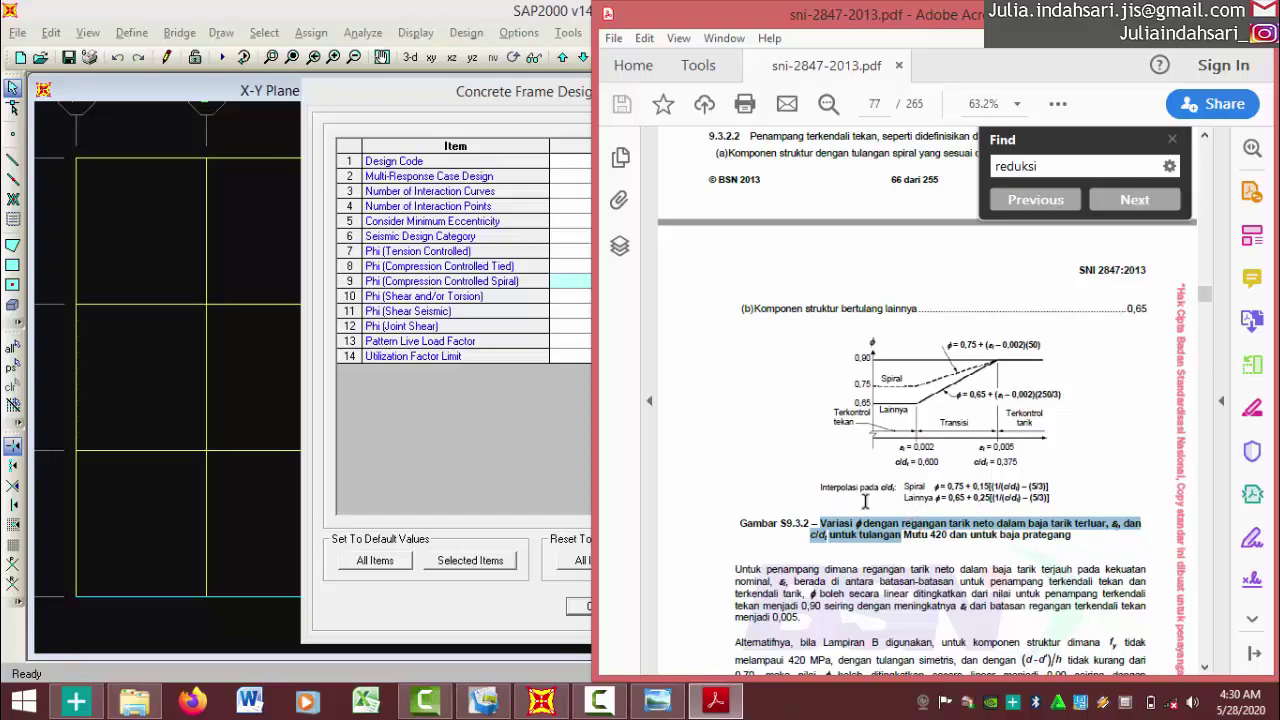
Find the shear and torsion factor in clause 9.3.2.3 of the PDF and compare it with Phi (Shear and/or Torsion) in SAP2000
scroll(860, 515, down, 4)
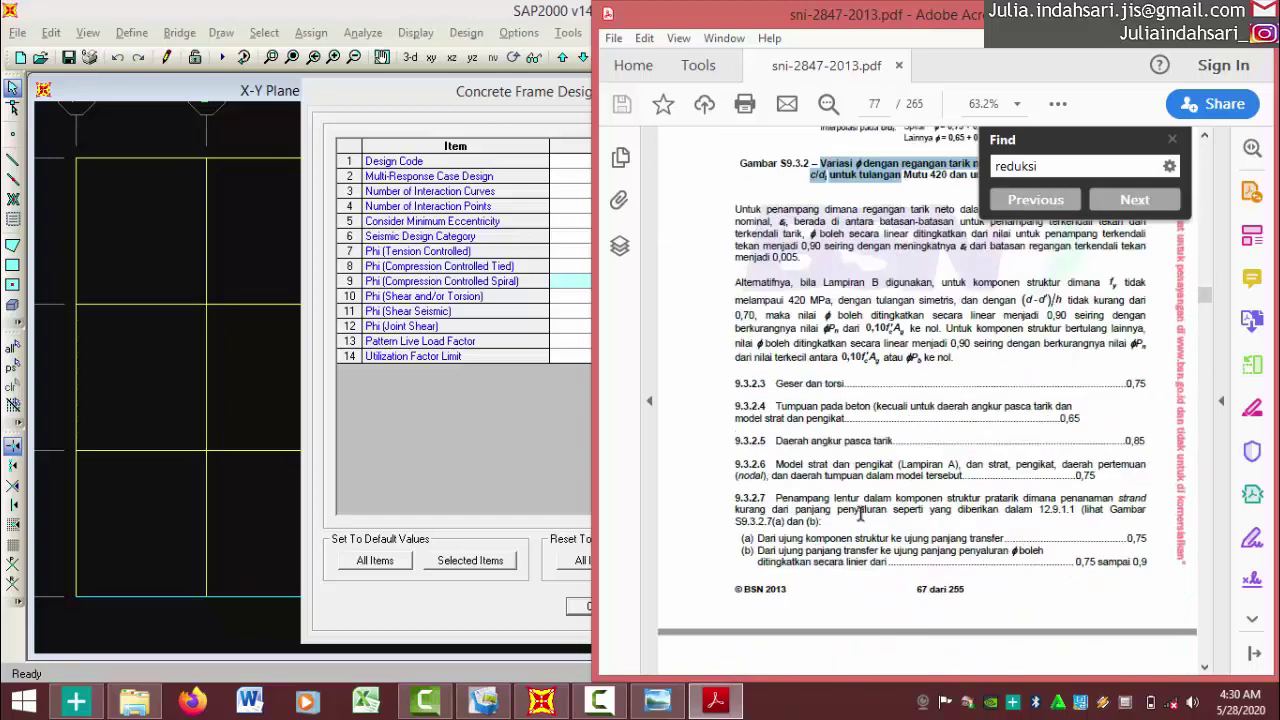
drag(773, 383, 1127, 384)
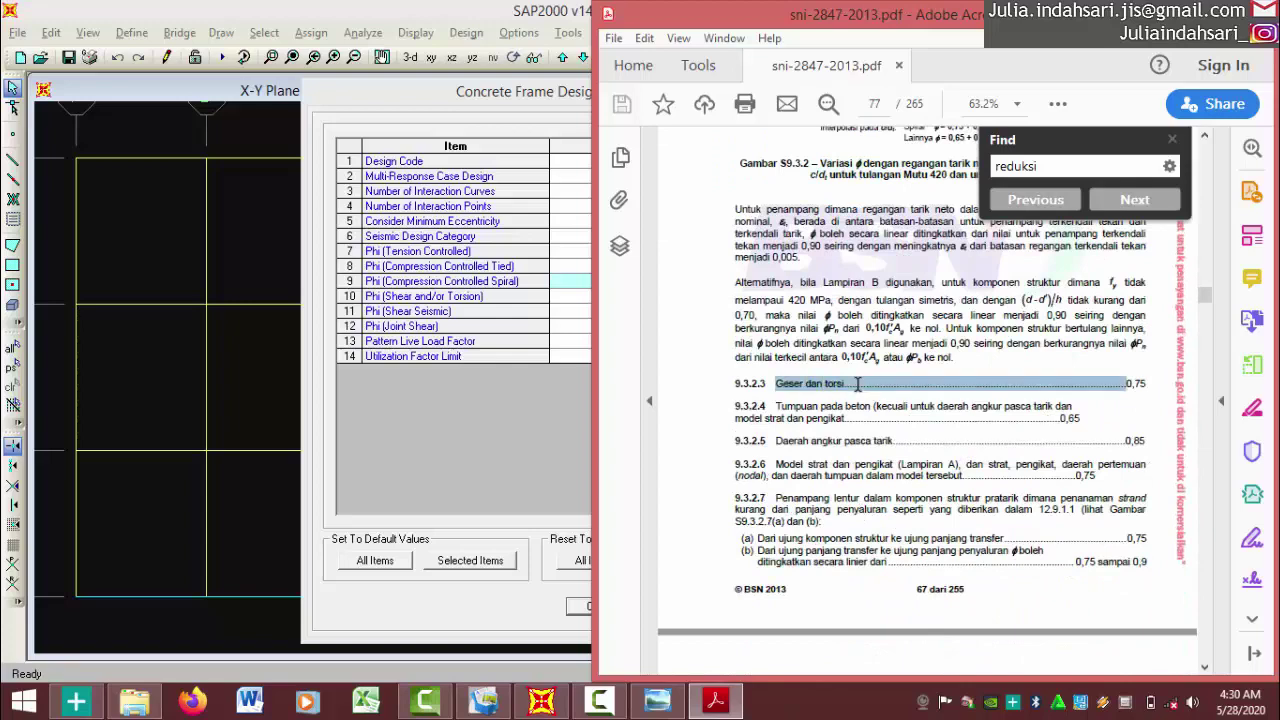
click(447, 310)
click(445, 311)
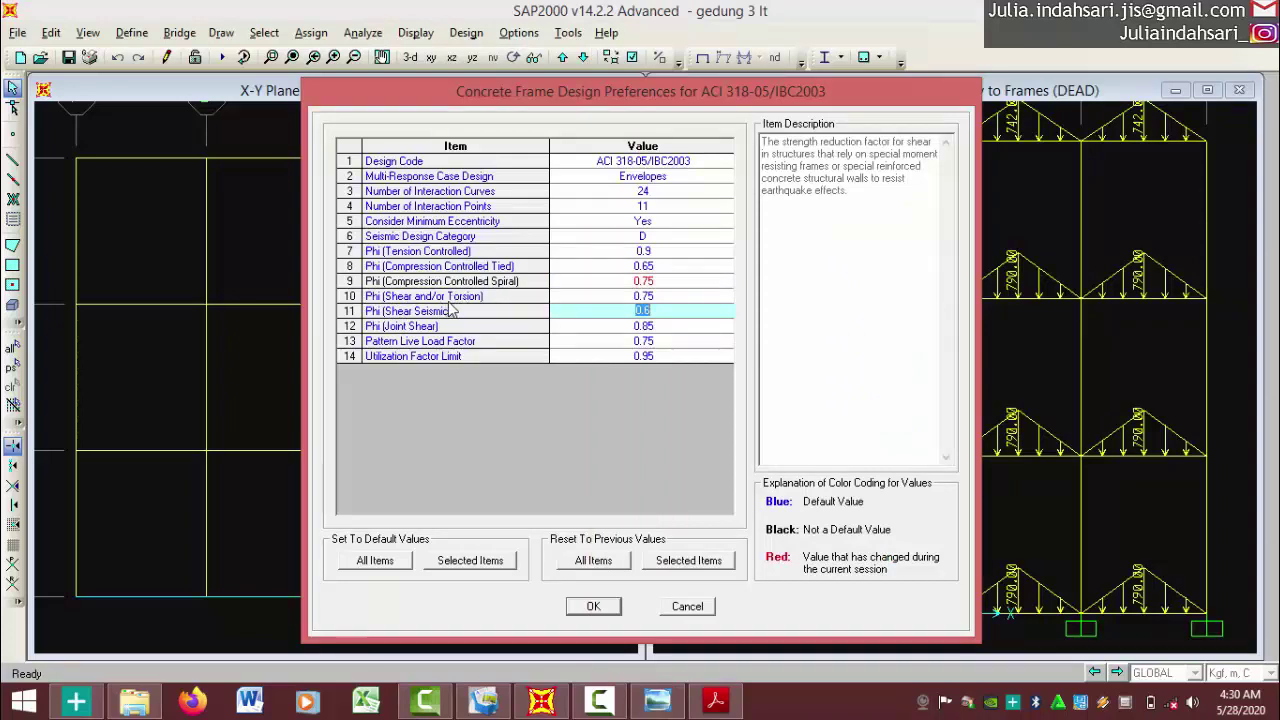
click(644, 295)
Switch back to the SNI 2847 PDF and look through clauses 9.3.2.4 to 9.3.2.7 and the following pages for the remaining reduction factors
click(715, 702)
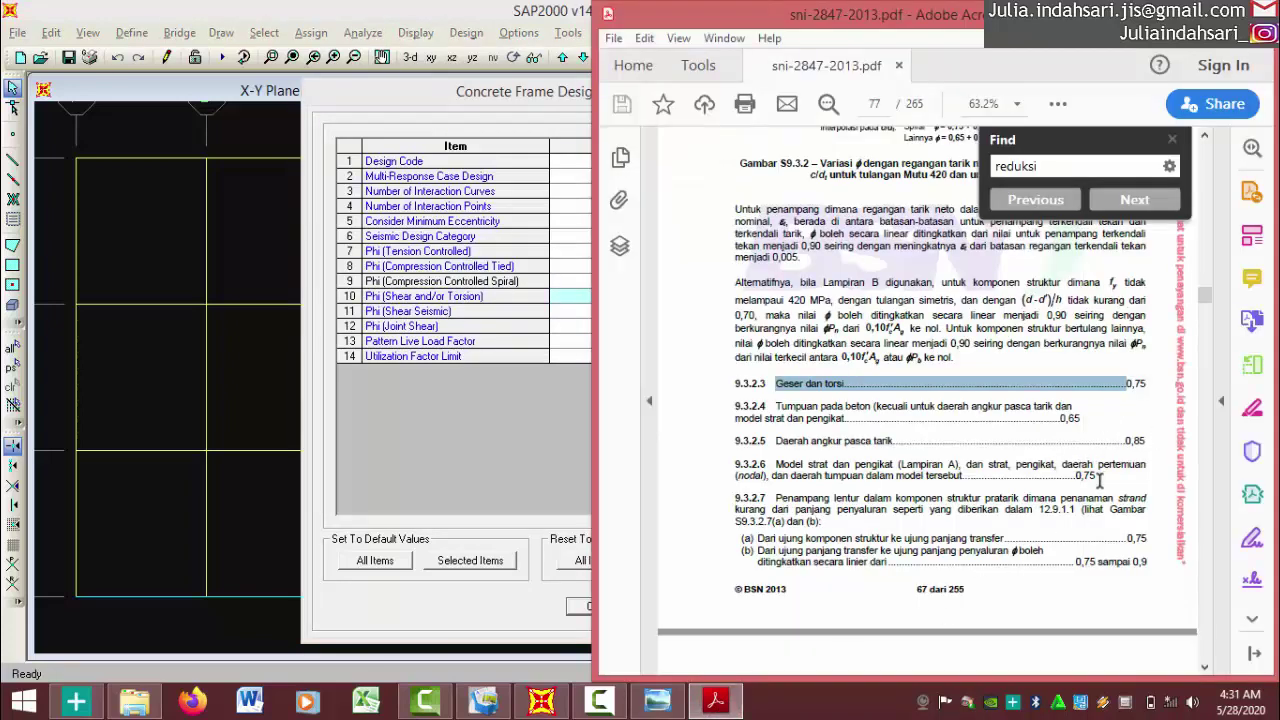
scroll(1100, 475, down, 4)
scroll(948, 492, up, 3)
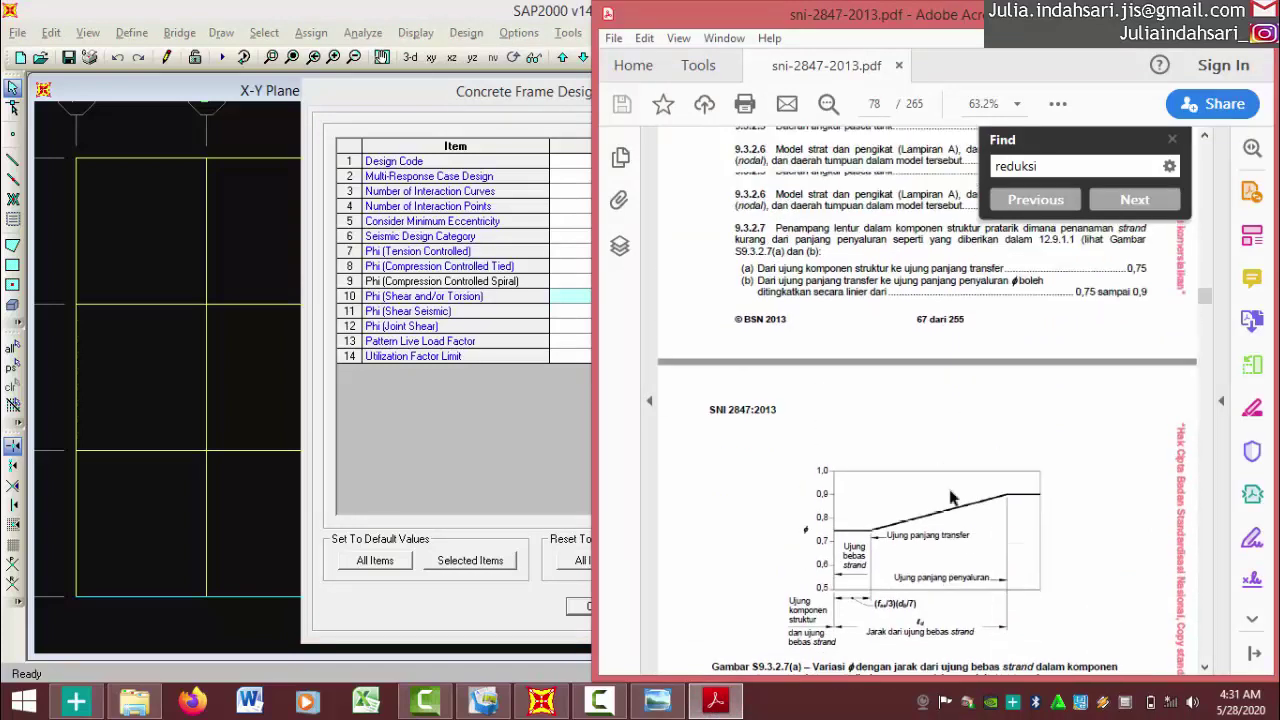
scroll(948, 490, down, 6)
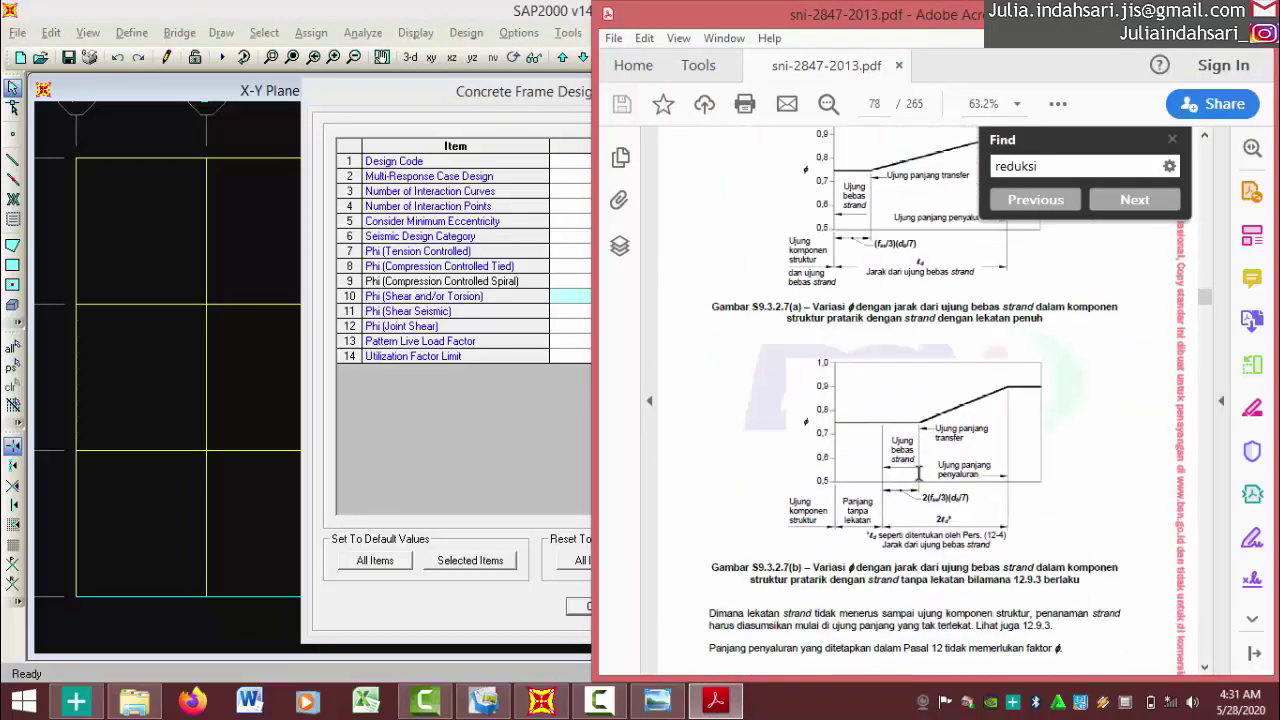
scroll(912, 472, down, 4)
scroll(905, 485, up, 5)
scroll(902, 495, up, 5)
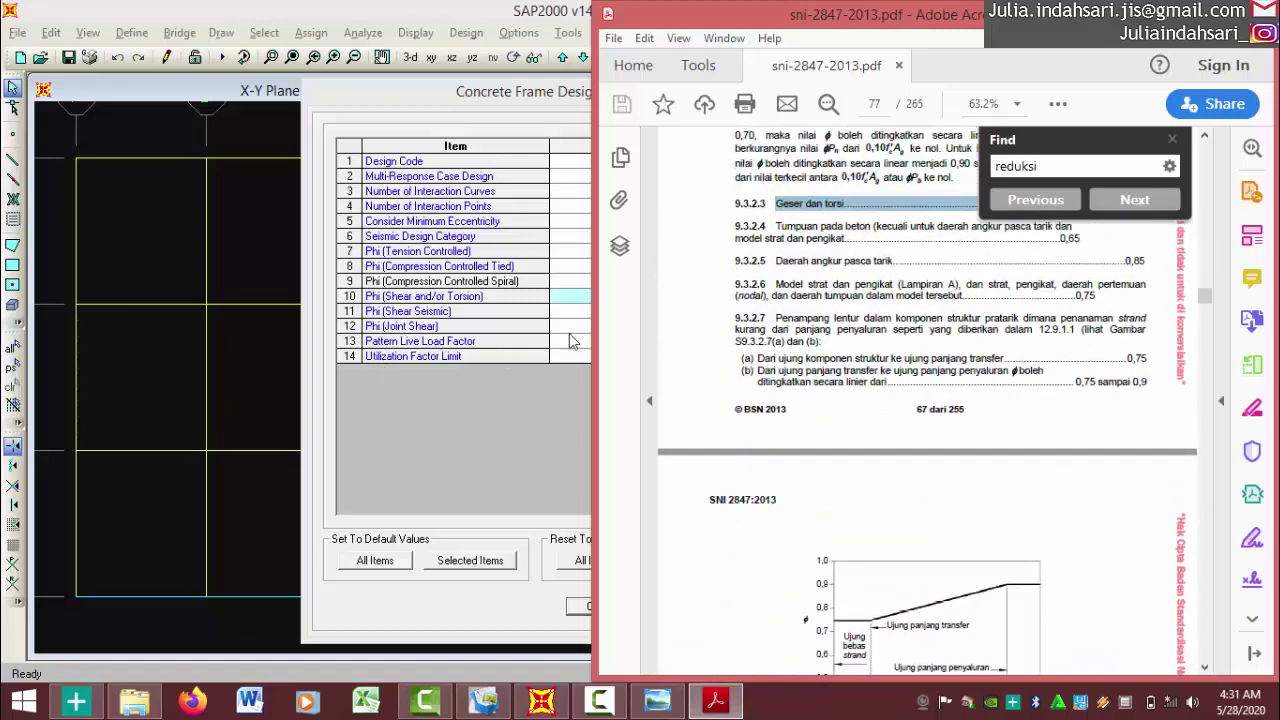
Return to SAP2000, review the Pattern Live Load Factor against the SNI 2847 PDF, and accept the concrete frame design preferences
click(500, 340)
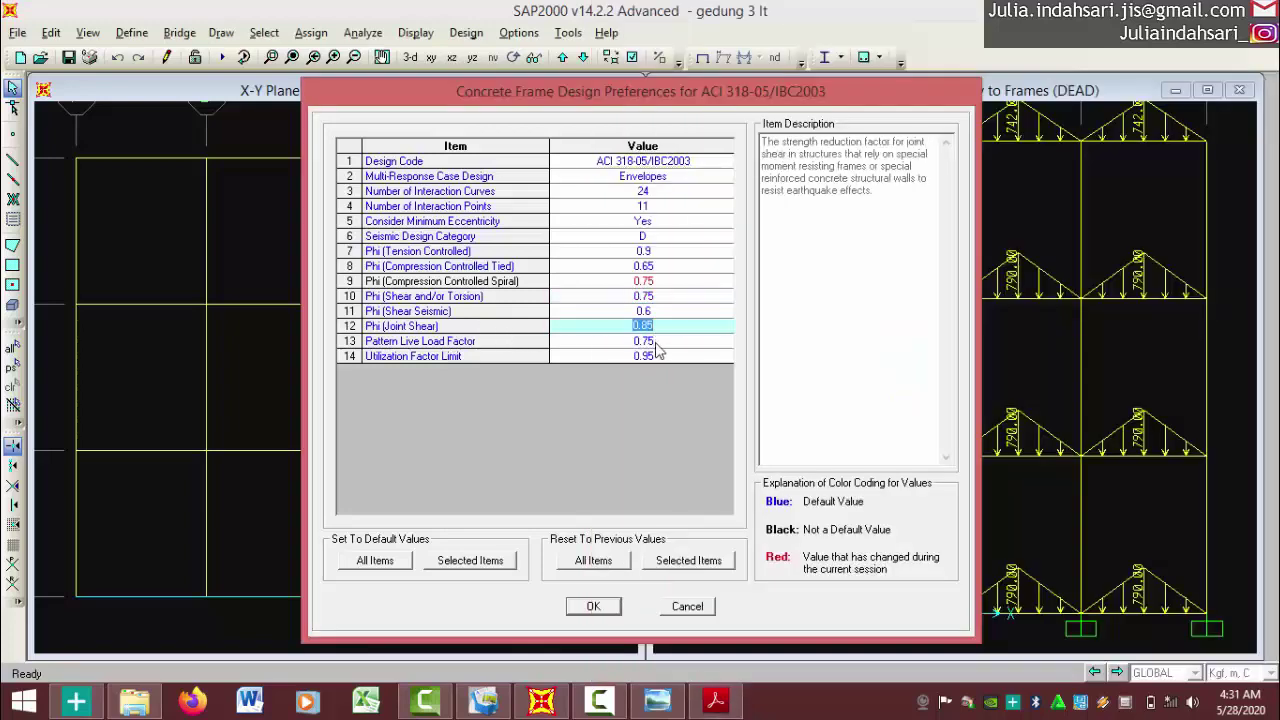
double_click(657, 342)
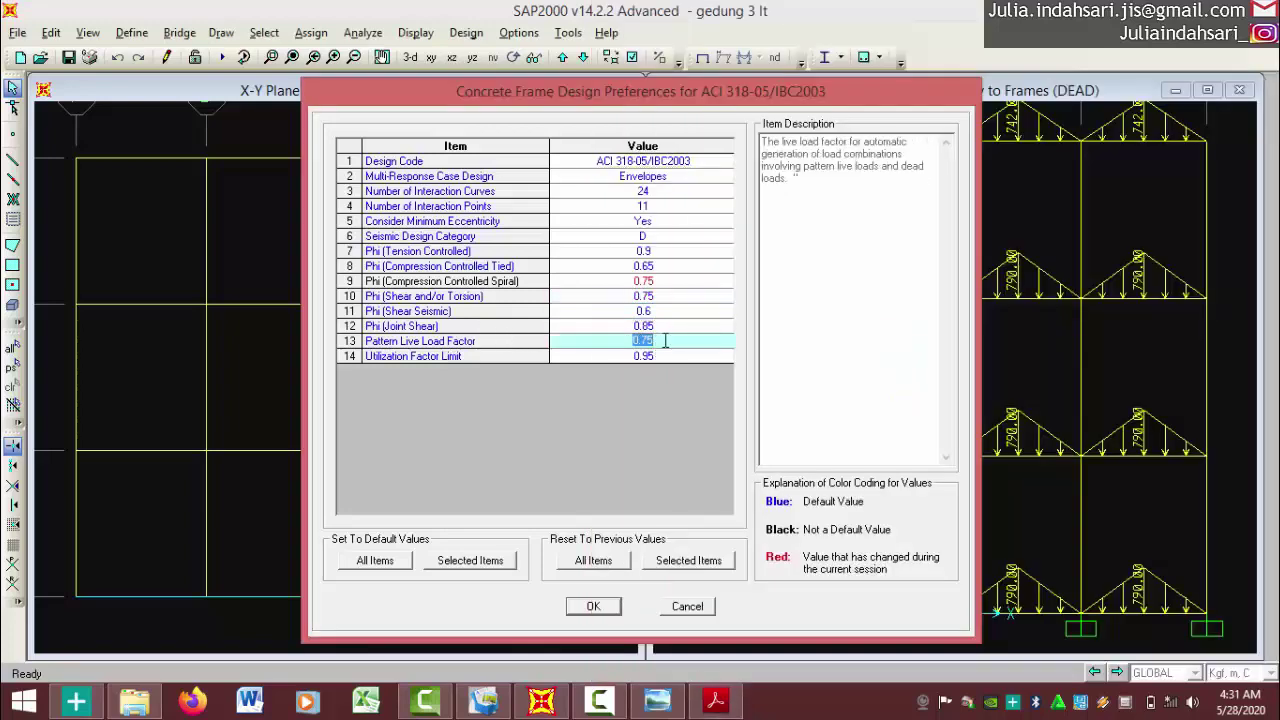
click(715, 700)
scroll(879, 513, up, 10)
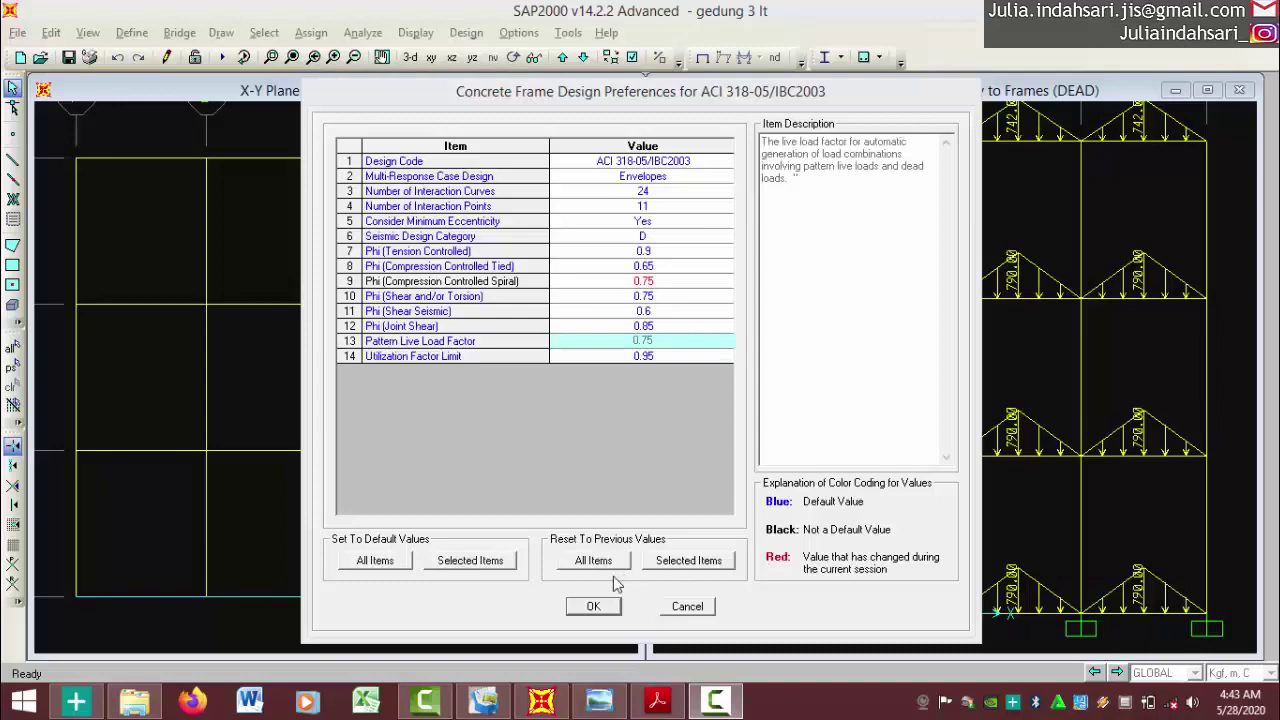
click(600, 606)
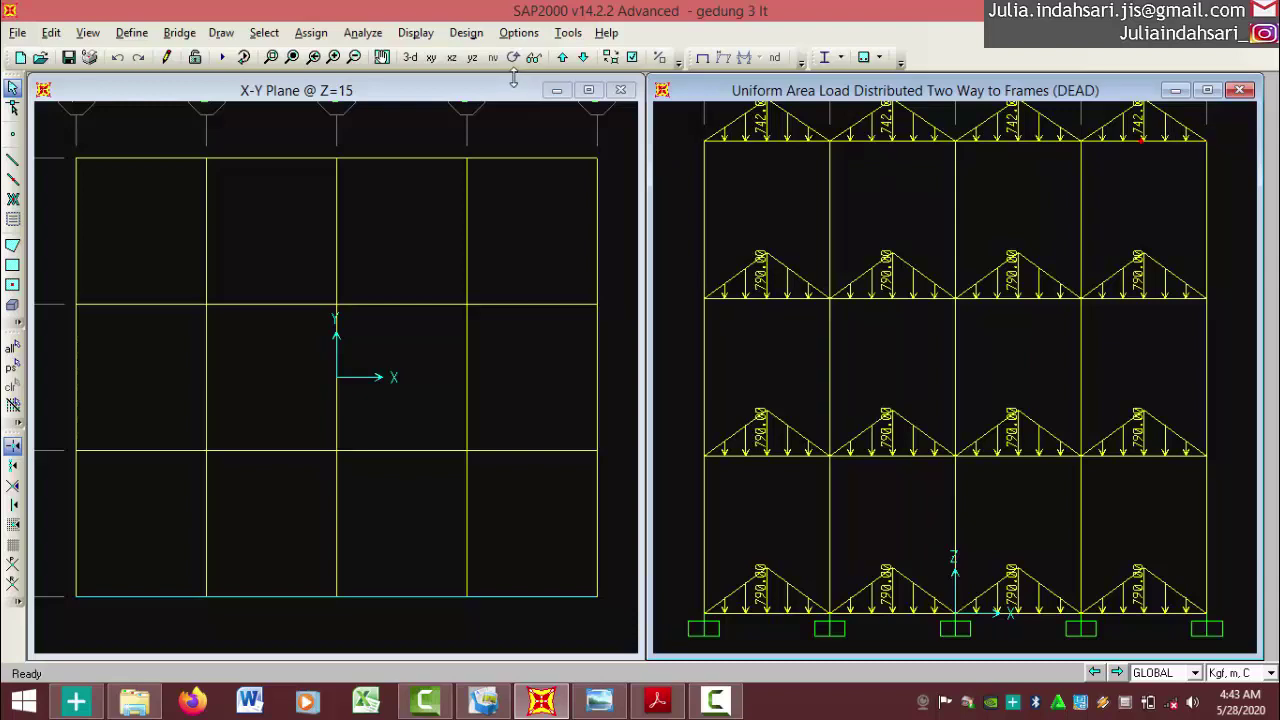
Set the analysis options to Space Frame degrees of freedom
click(380, 37)
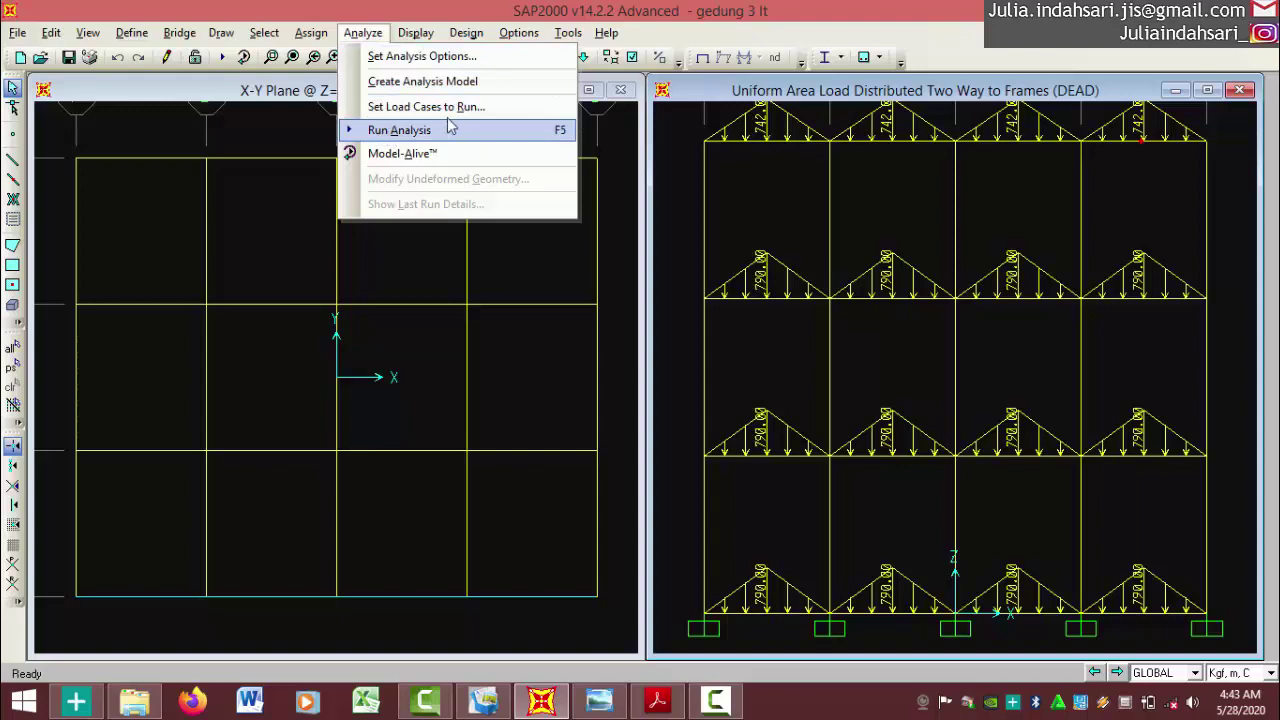
click(440, 56)
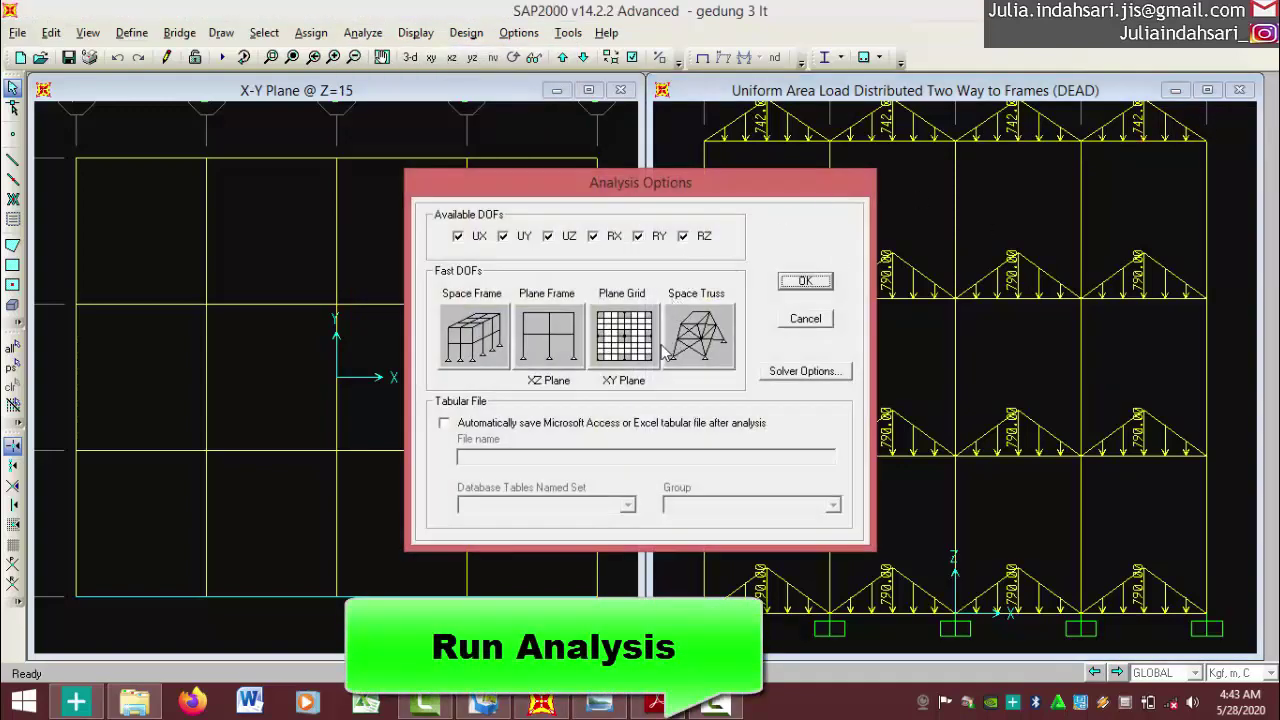
click(489, 330)
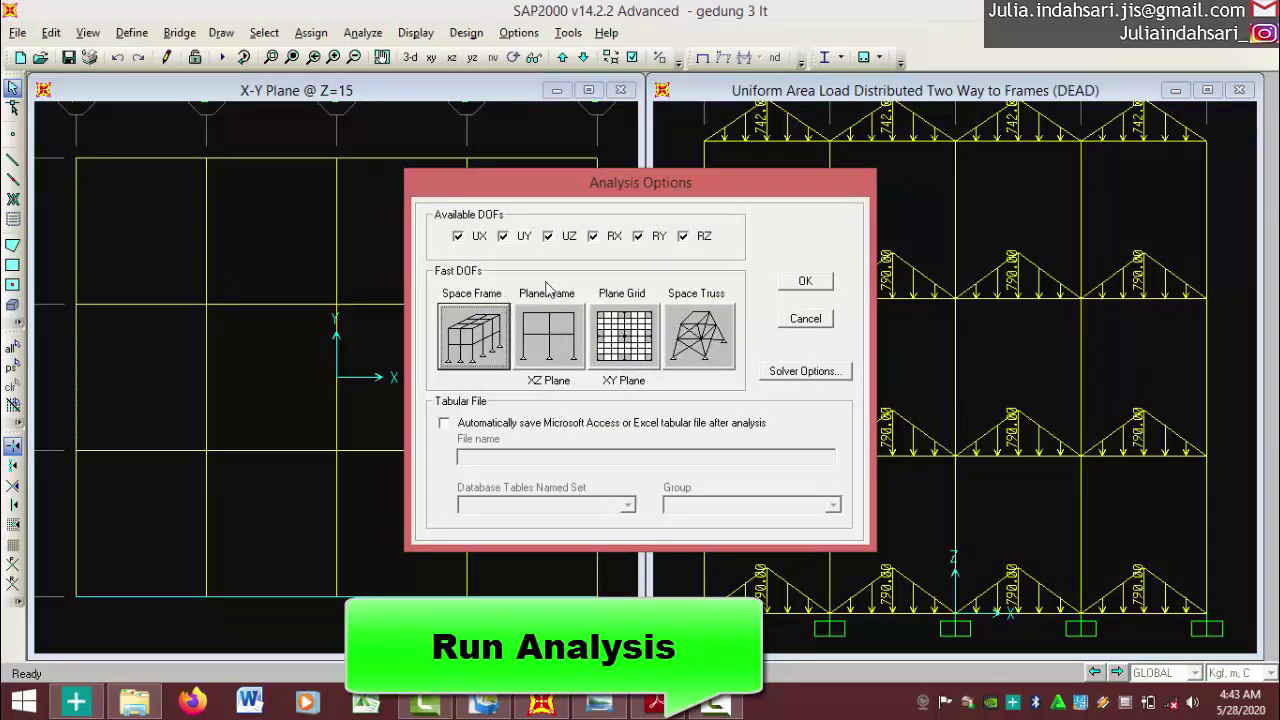
click(806, 282)
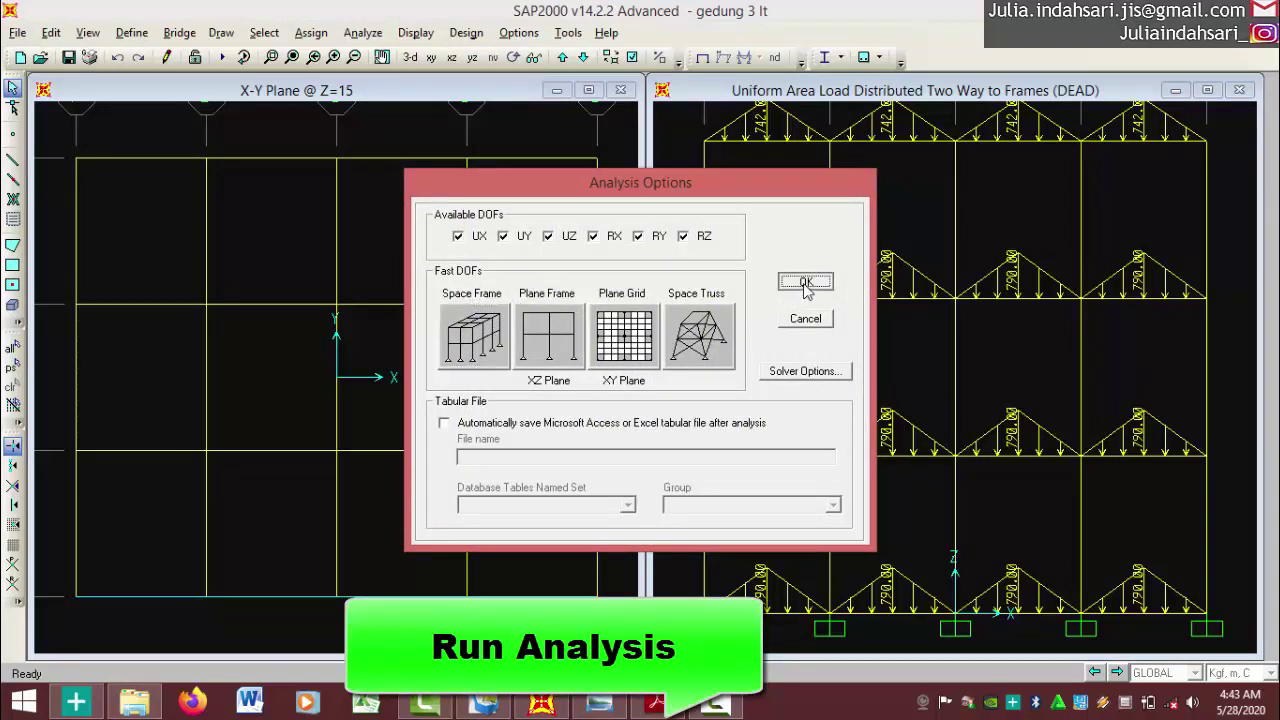
Exclude the MODAL load case and run the analysis for the DEAD and LIVE cases
click(360, 33)
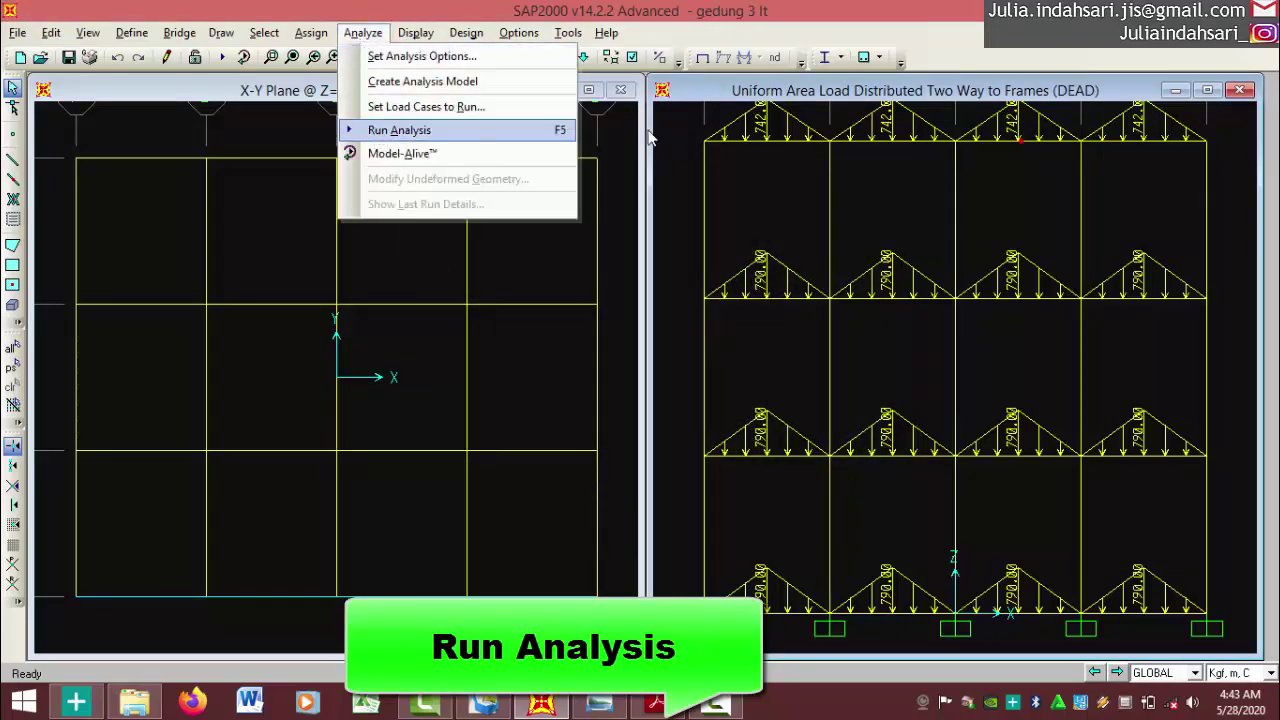
click(559, 133)
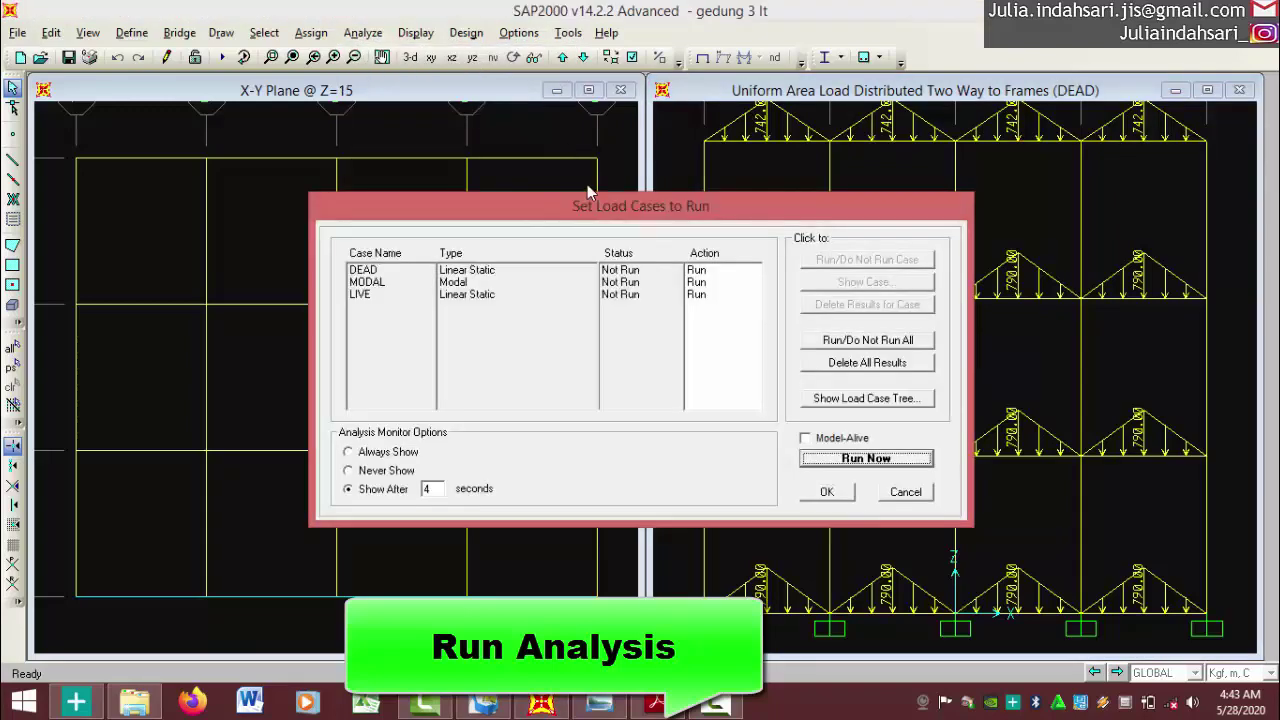
click(393, 283)
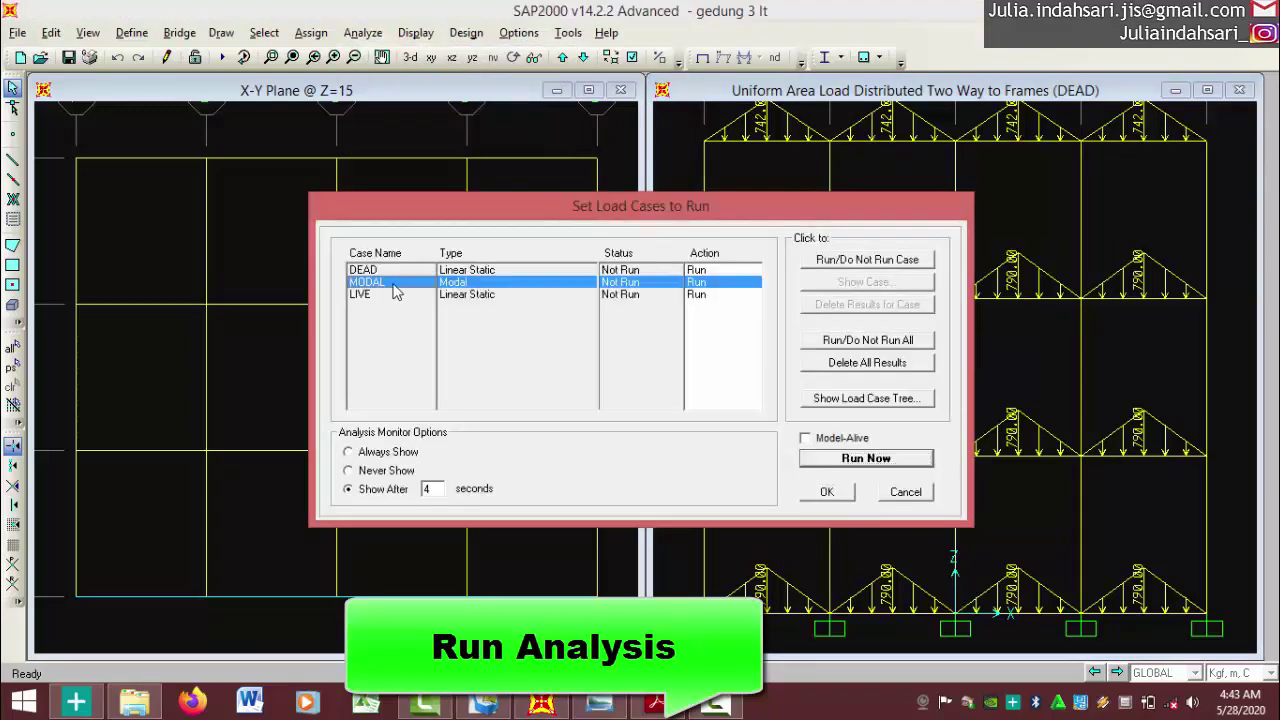
click(880, 262)
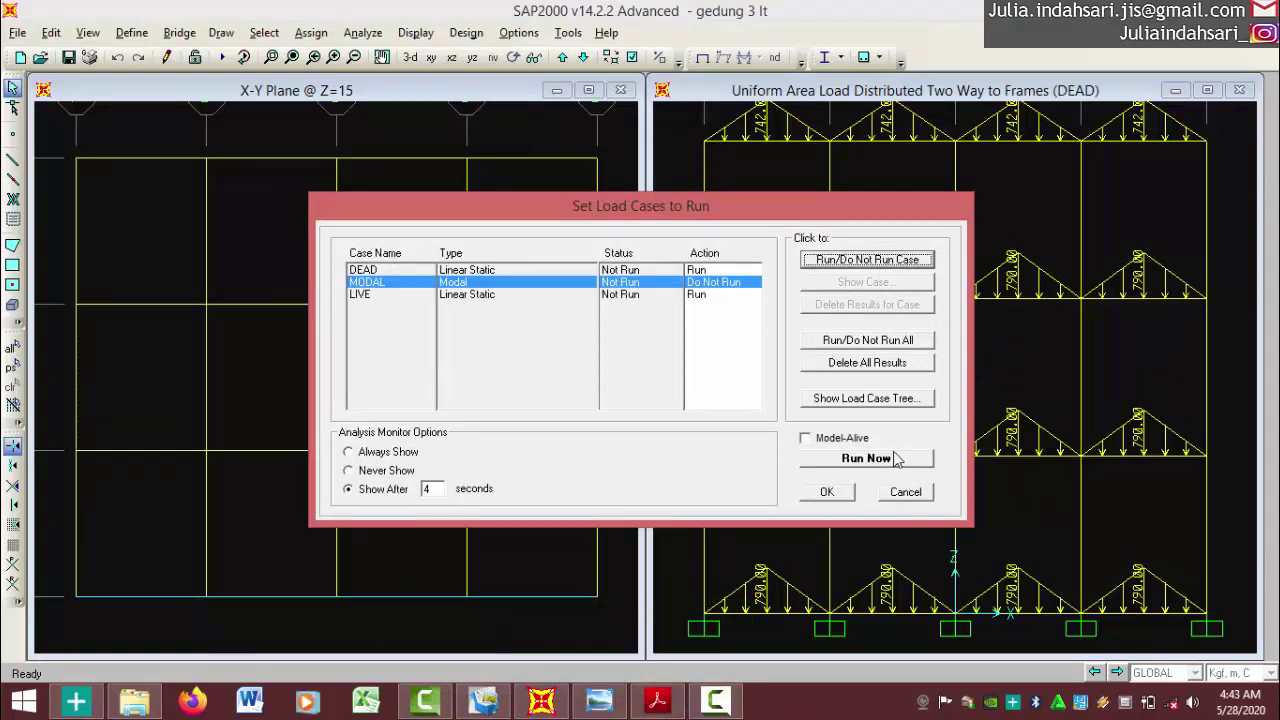
click(895, 458)
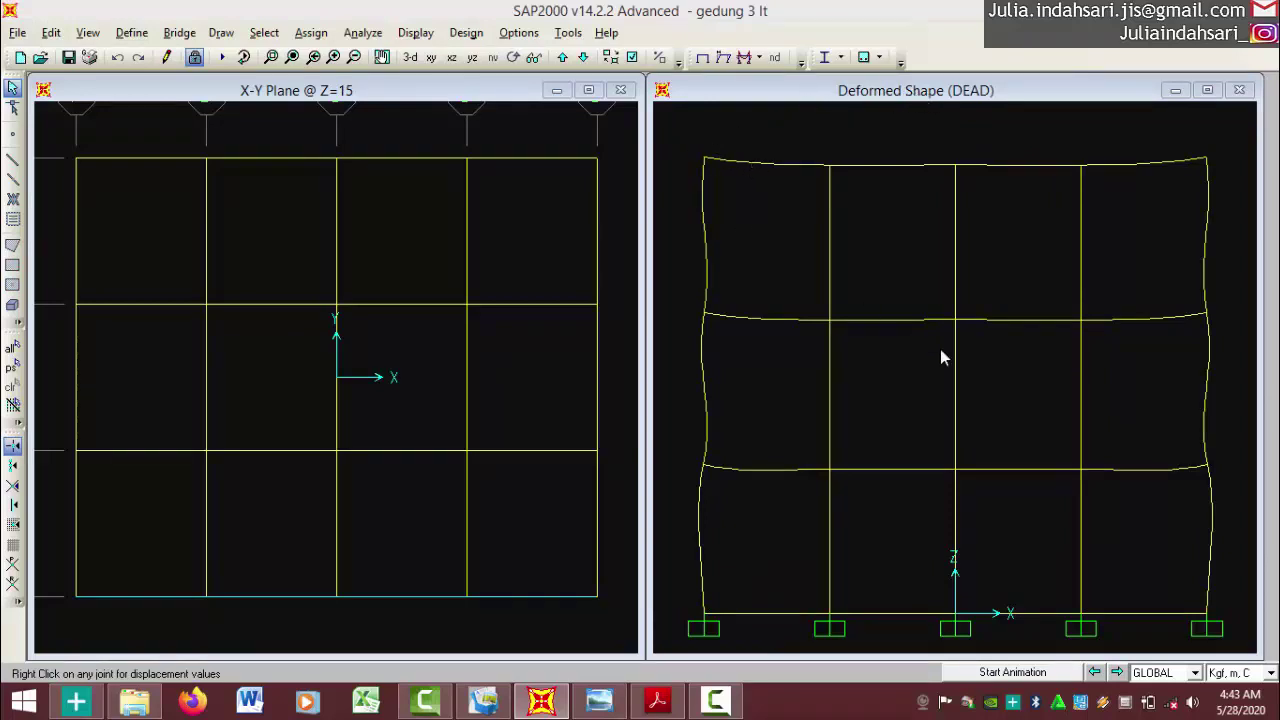
Display the deformed shape for the DEAD case with Wire Shadow enabled
click(710, 93)
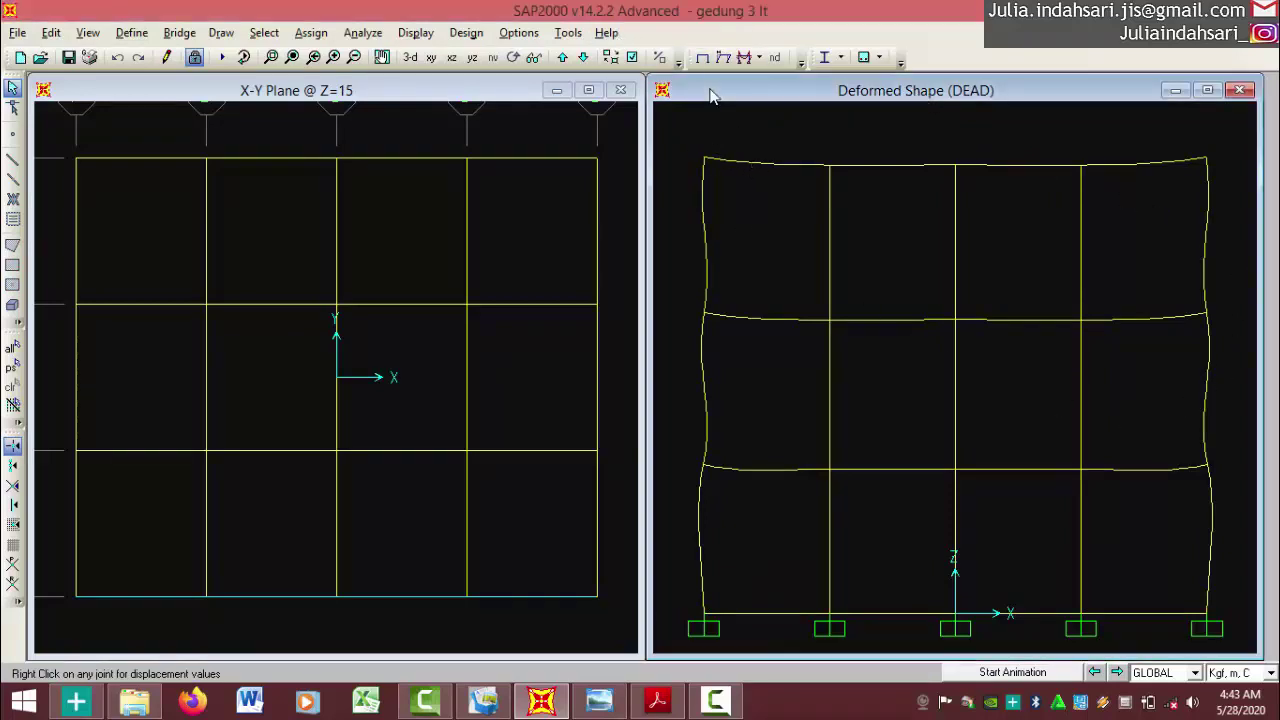
click(413, 33)
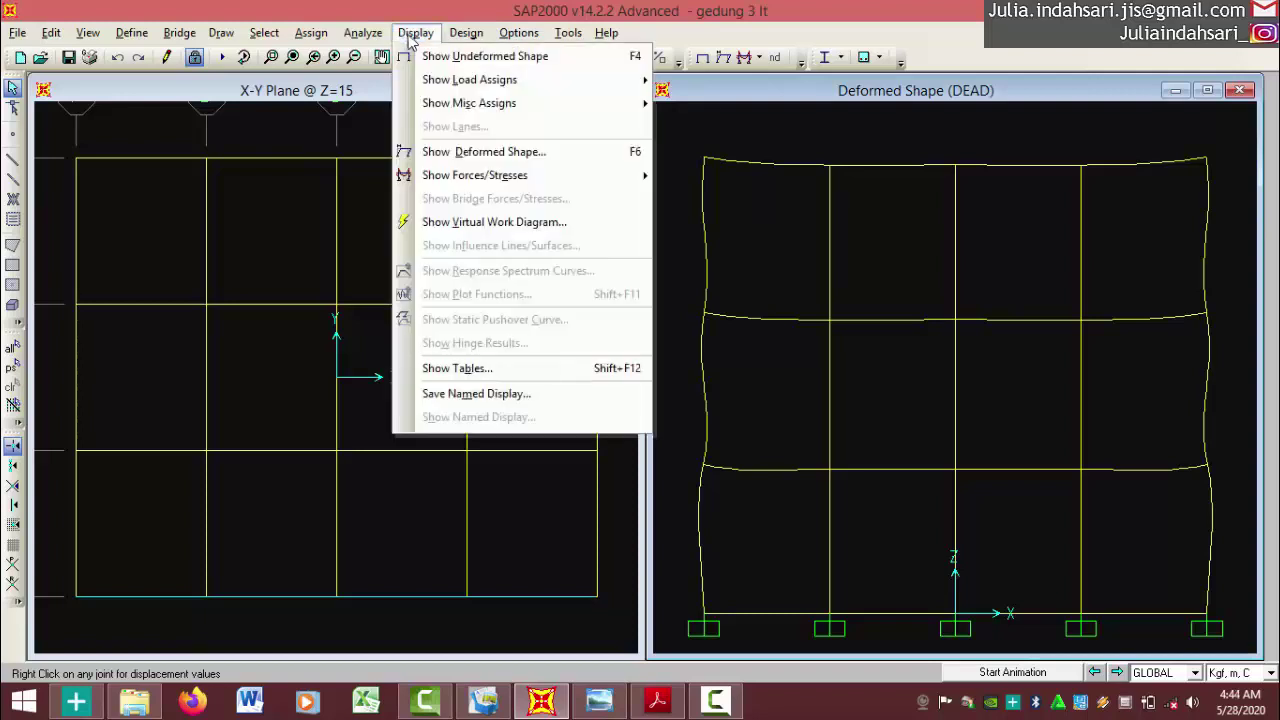
click(458, 154)
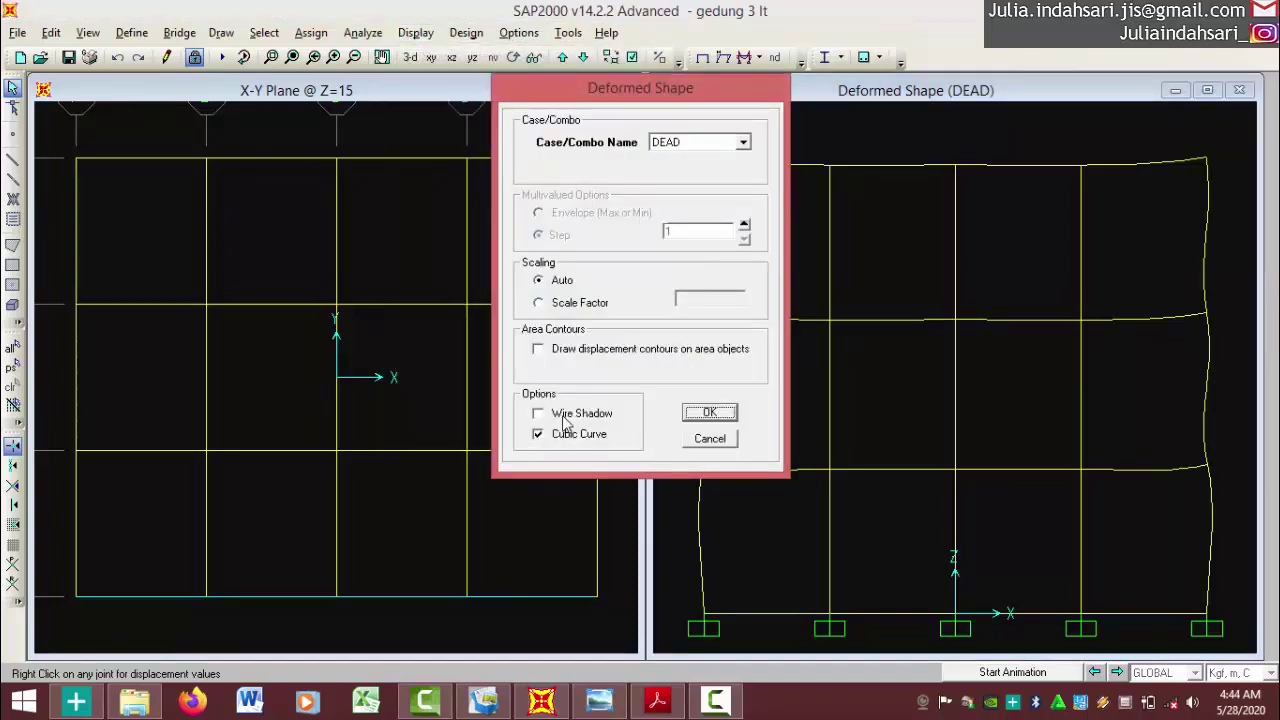
click(539, 413)
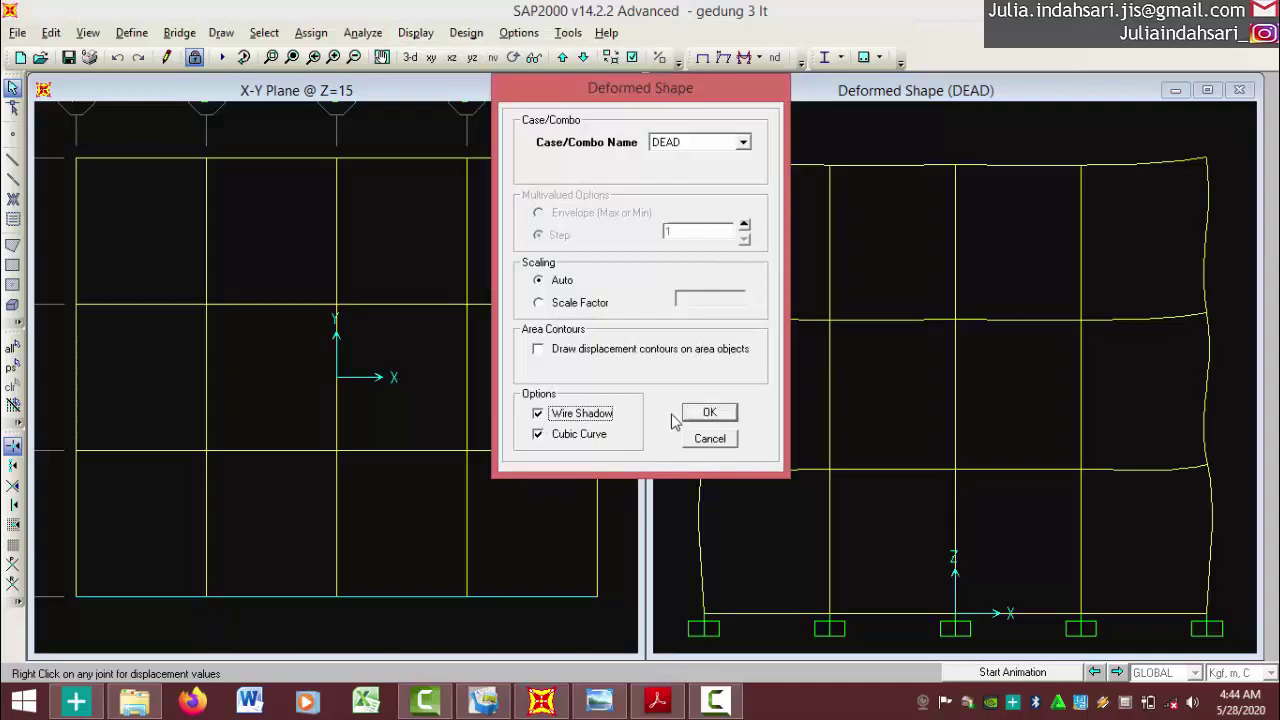
click(710, 413)
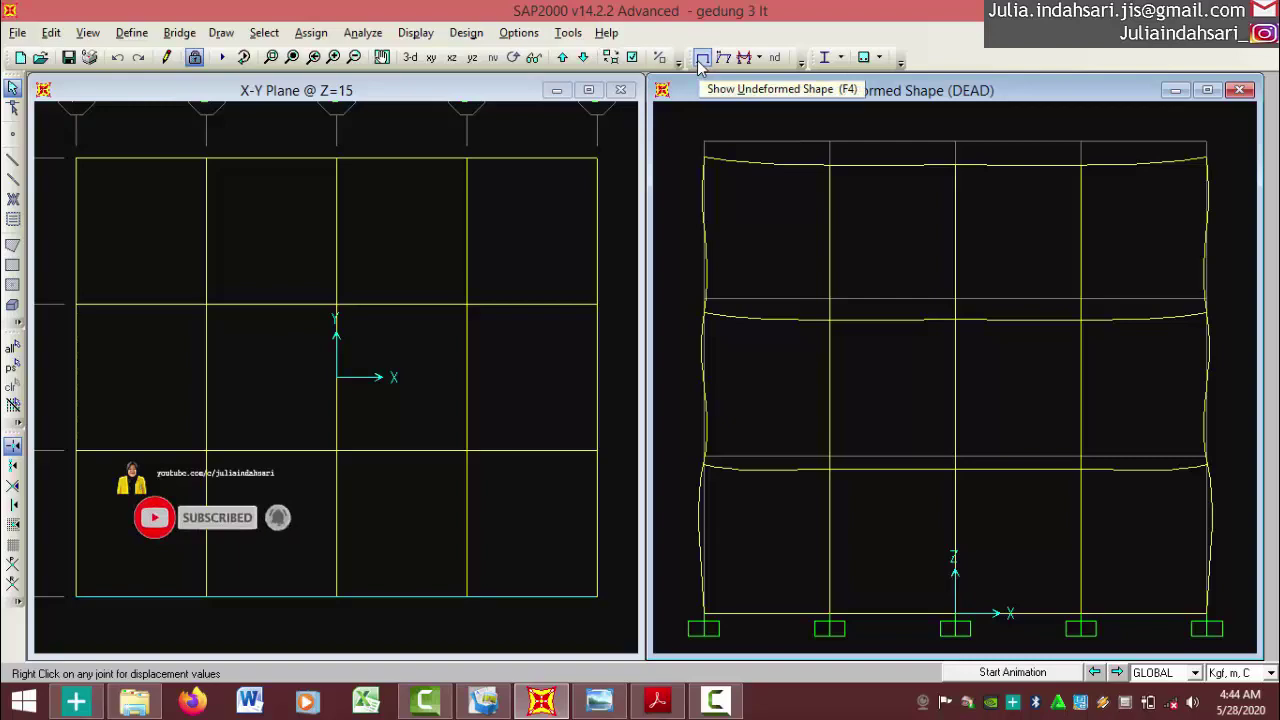
Examine the DEAD deformed shape in a rotated 3-D view and in the XZ and YZ elevations
click(409, 58)
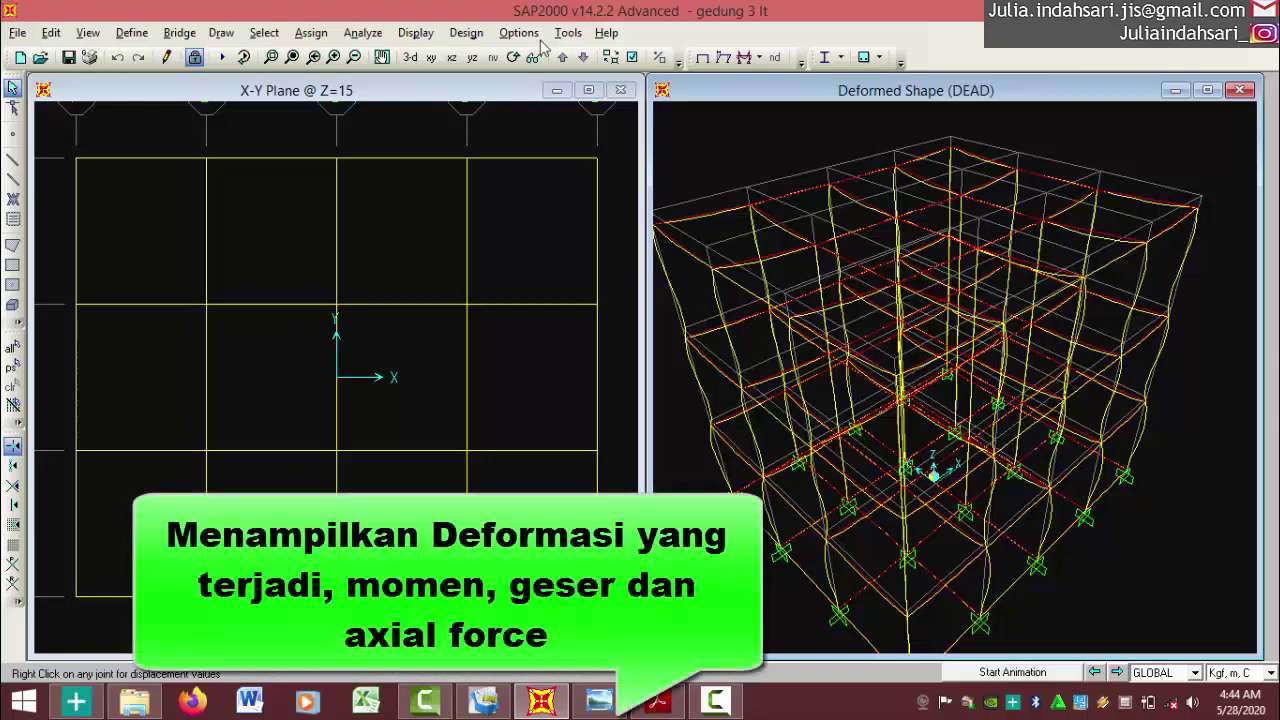
click(513, 58)
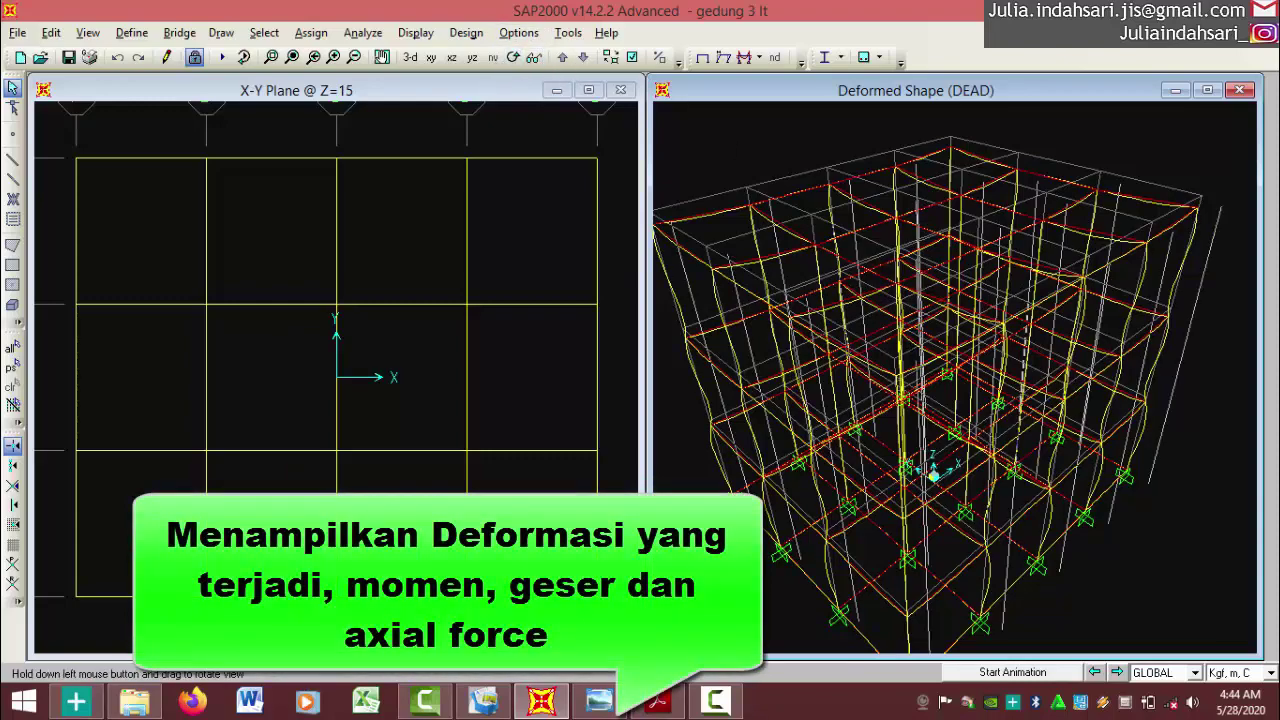
drag(952, 327, 971, 252)
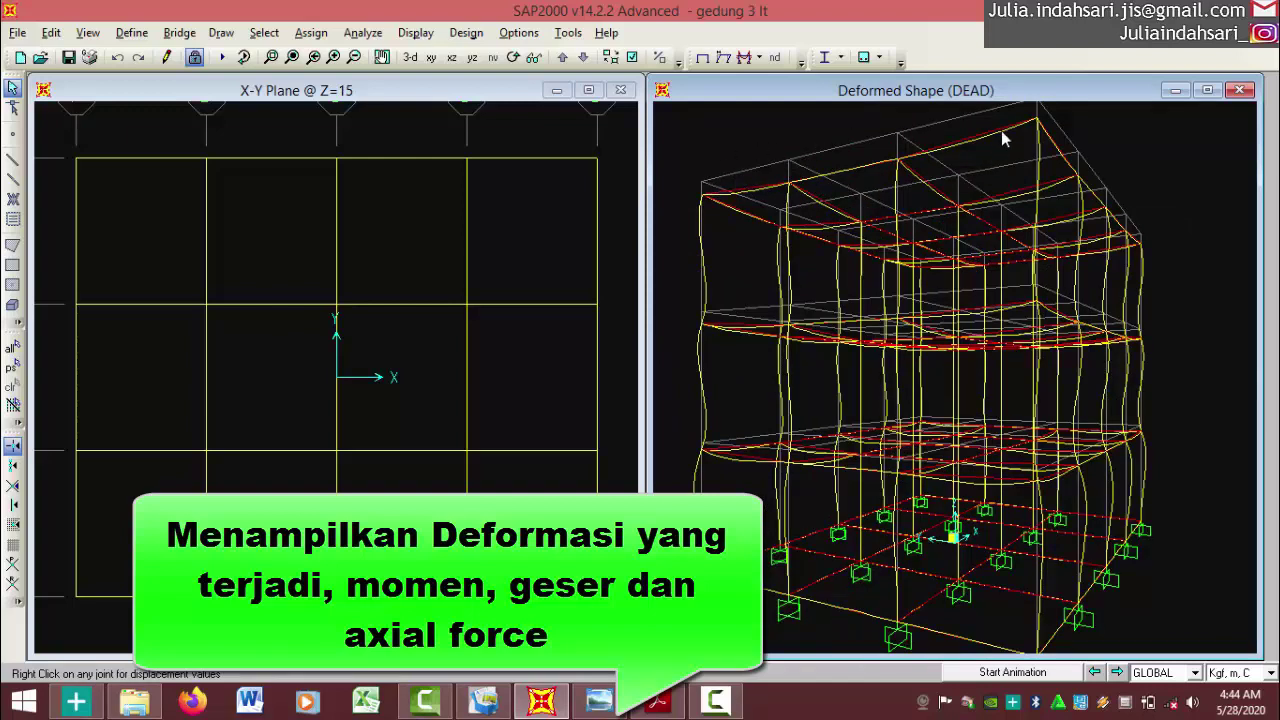
click(449, 57)
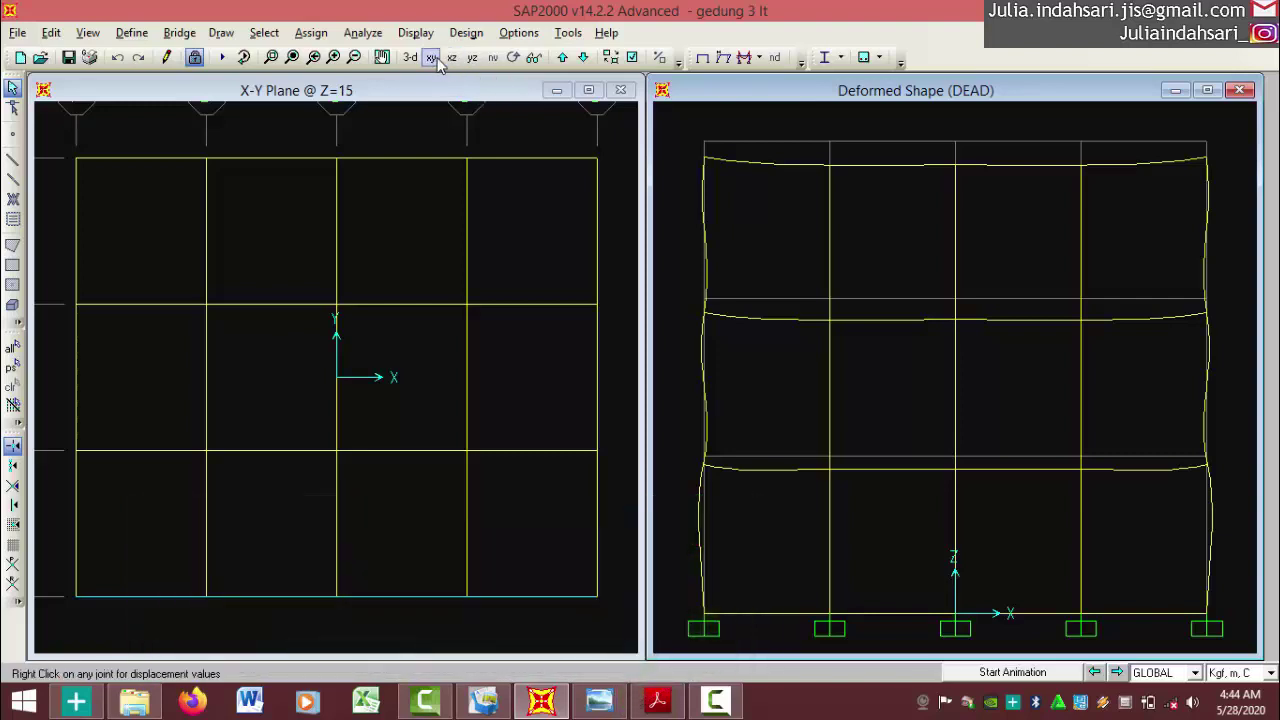
click(471, 58)
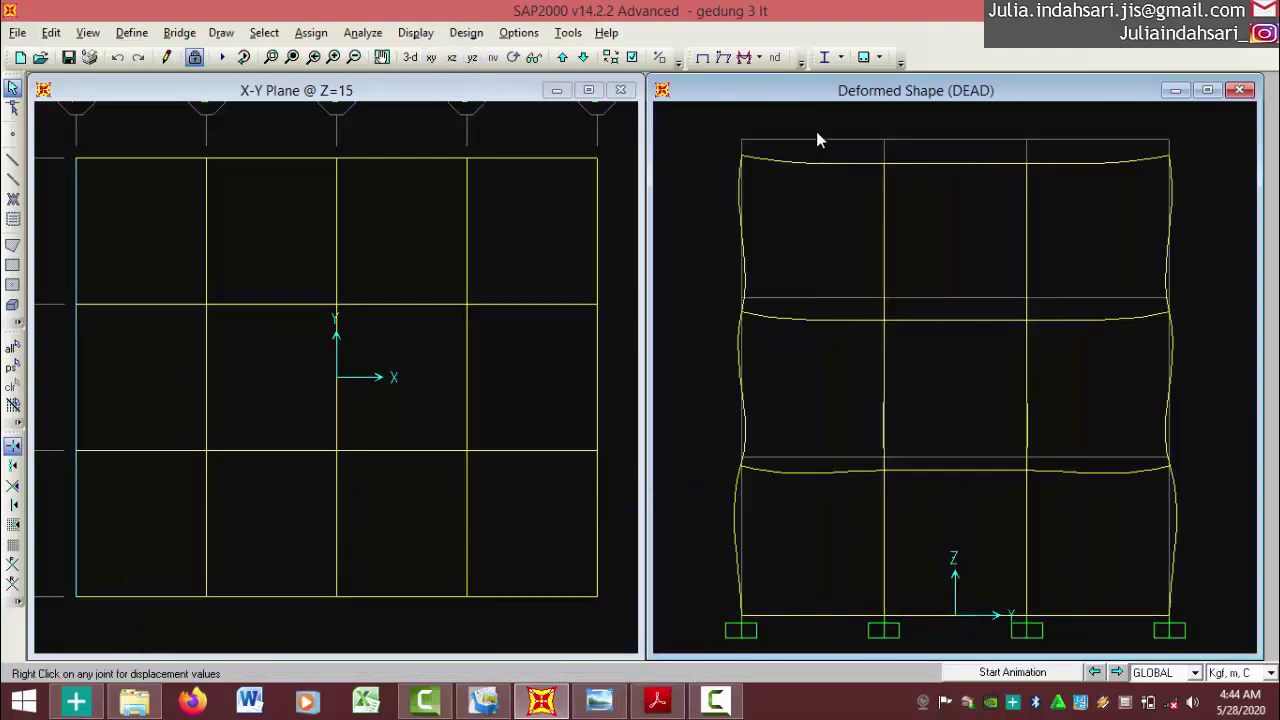
Select the first-bay roof beam and display the filled Moment 3-3 diagram for frames under COMB1 = 1.4 D
click(816, 158)
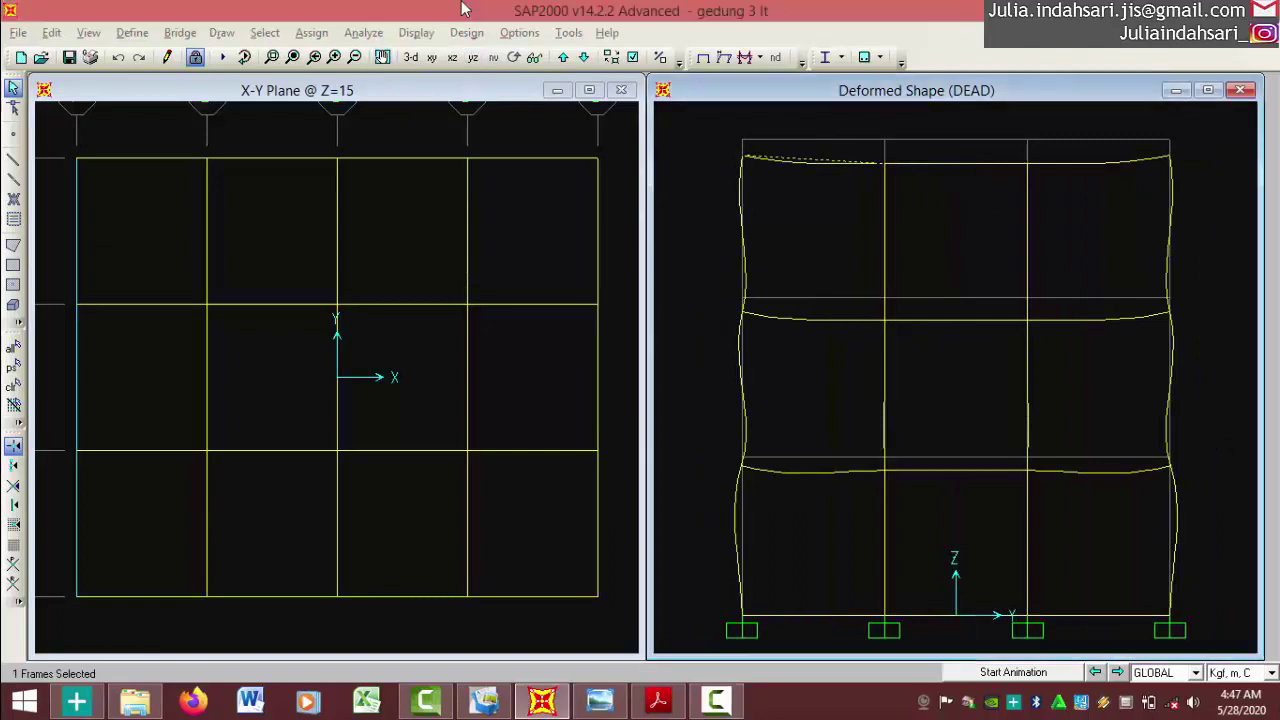
click(410, 36)
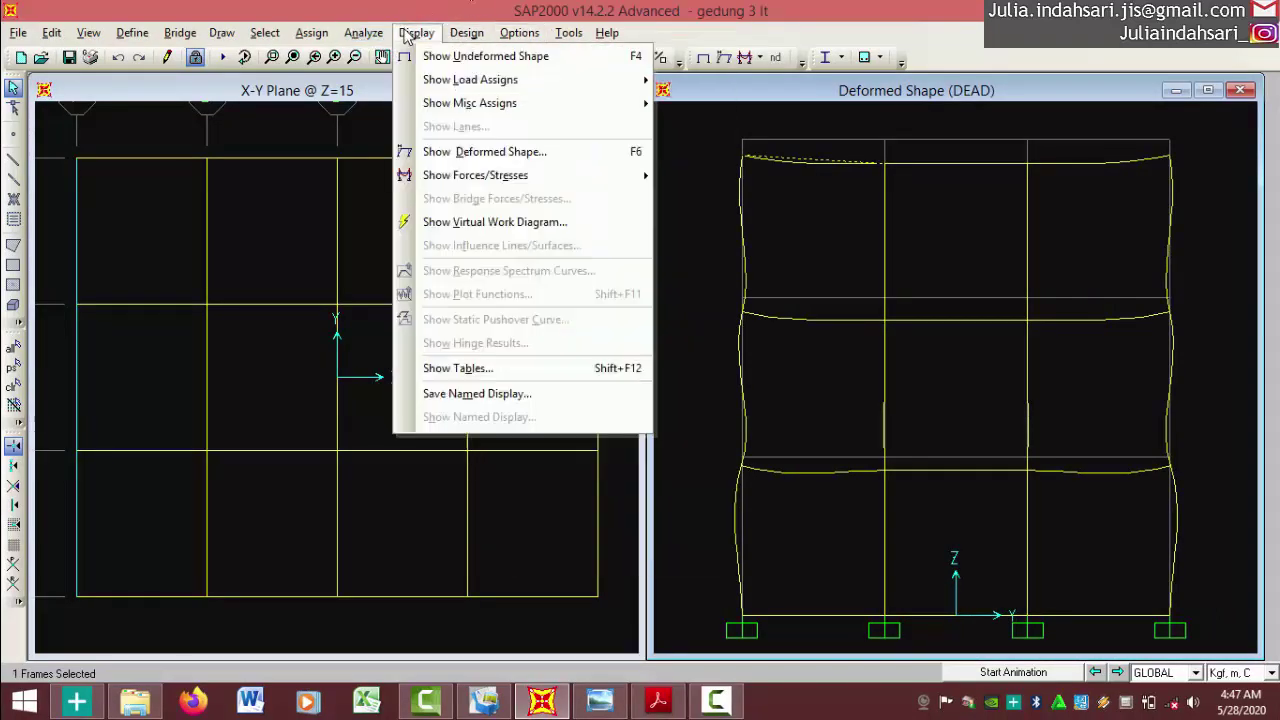
mouse_move(488, 178)
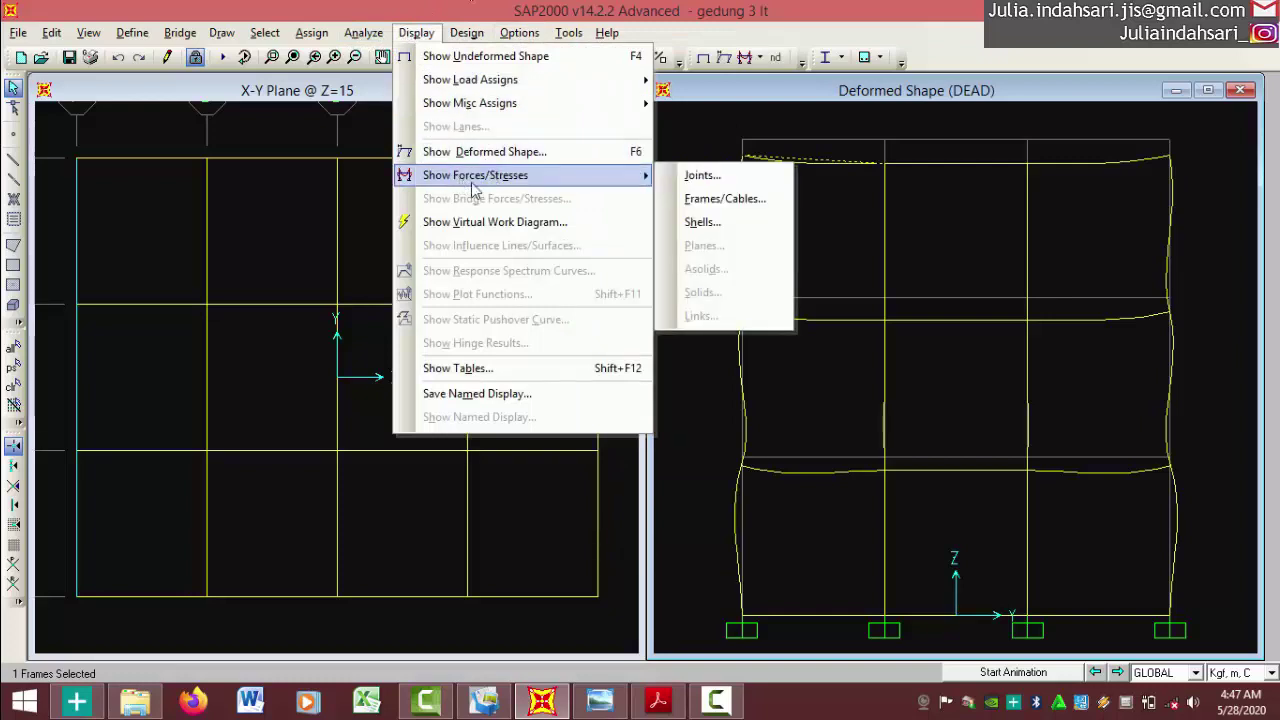
click(752, 200)
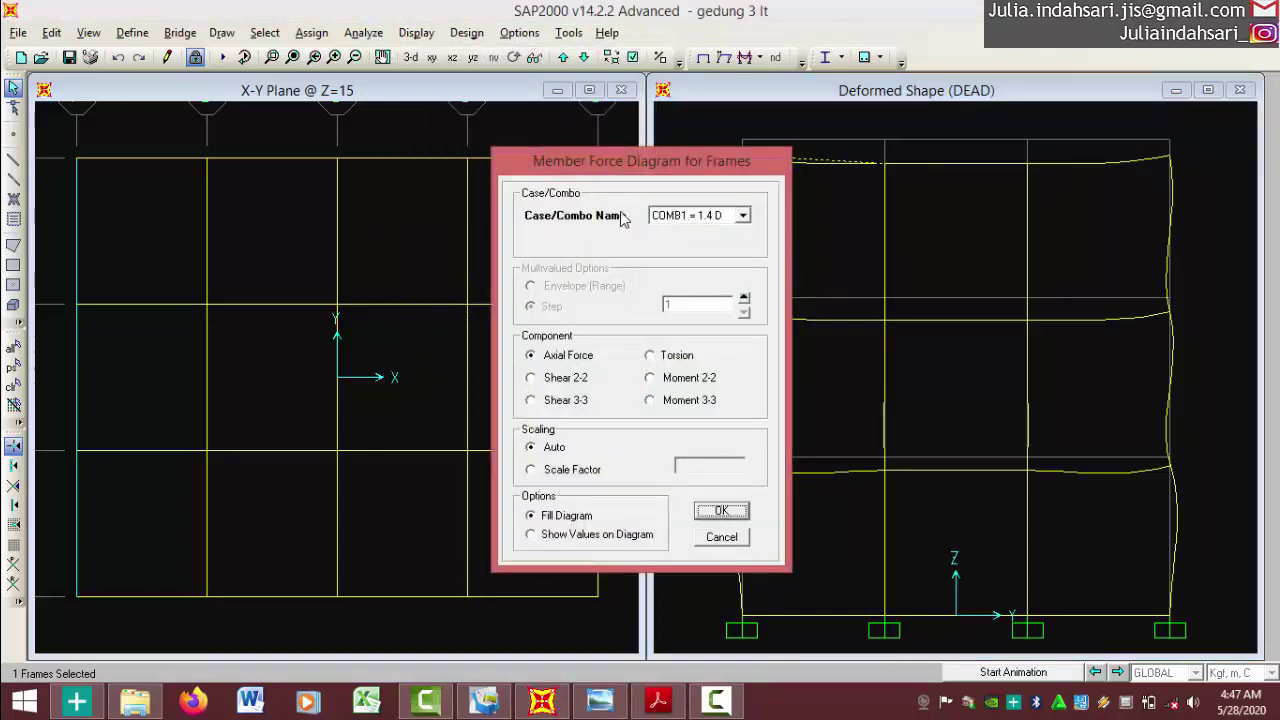
click(676, 220)
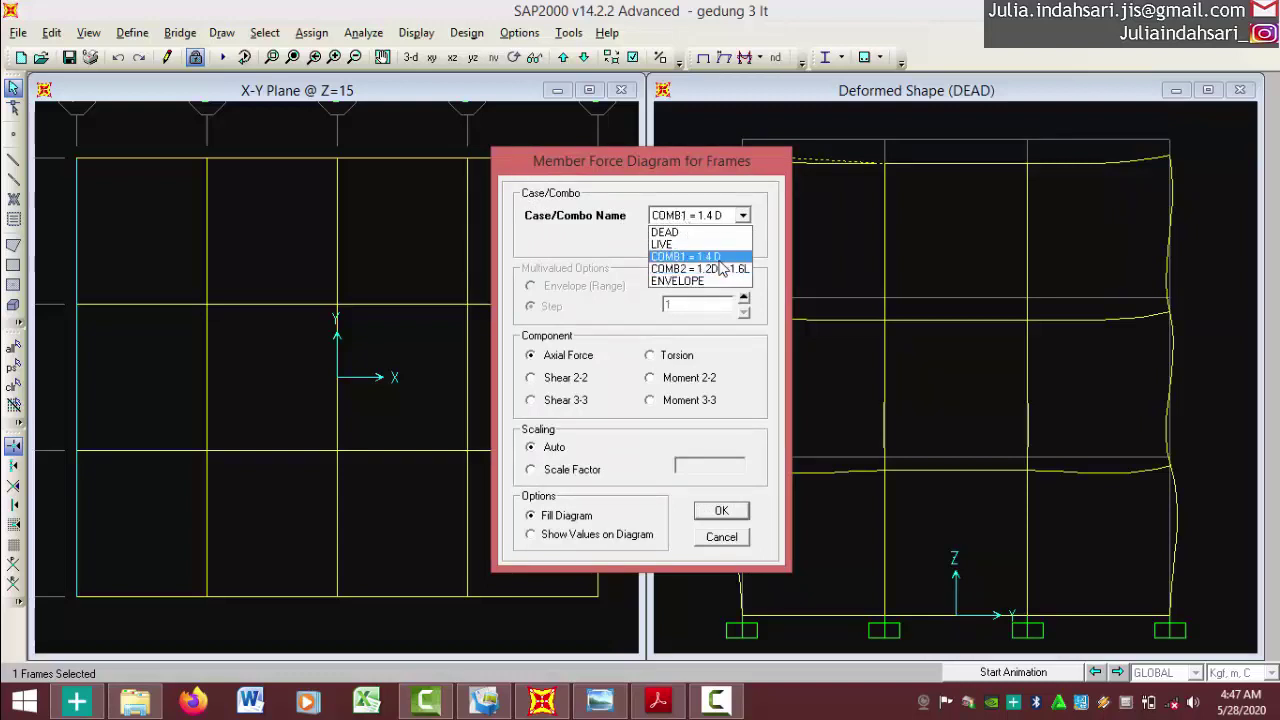
click(706, 258)
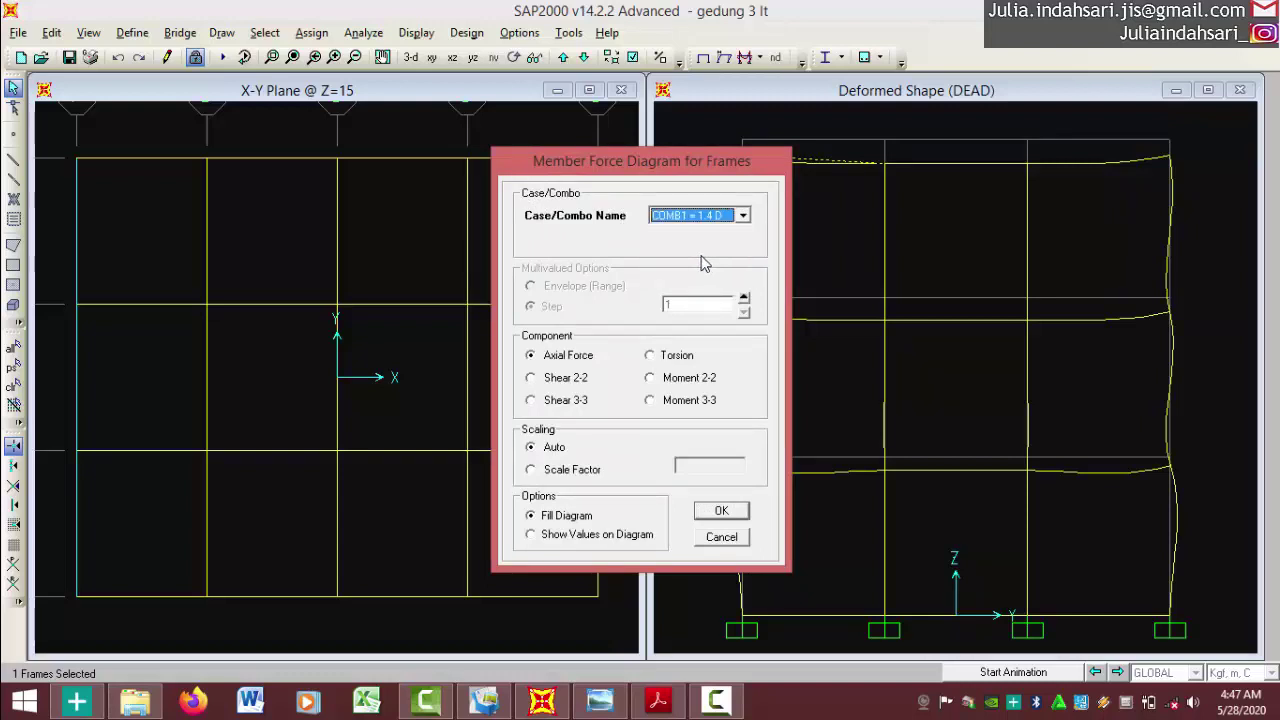
click(531, 356)
click(677, 401)
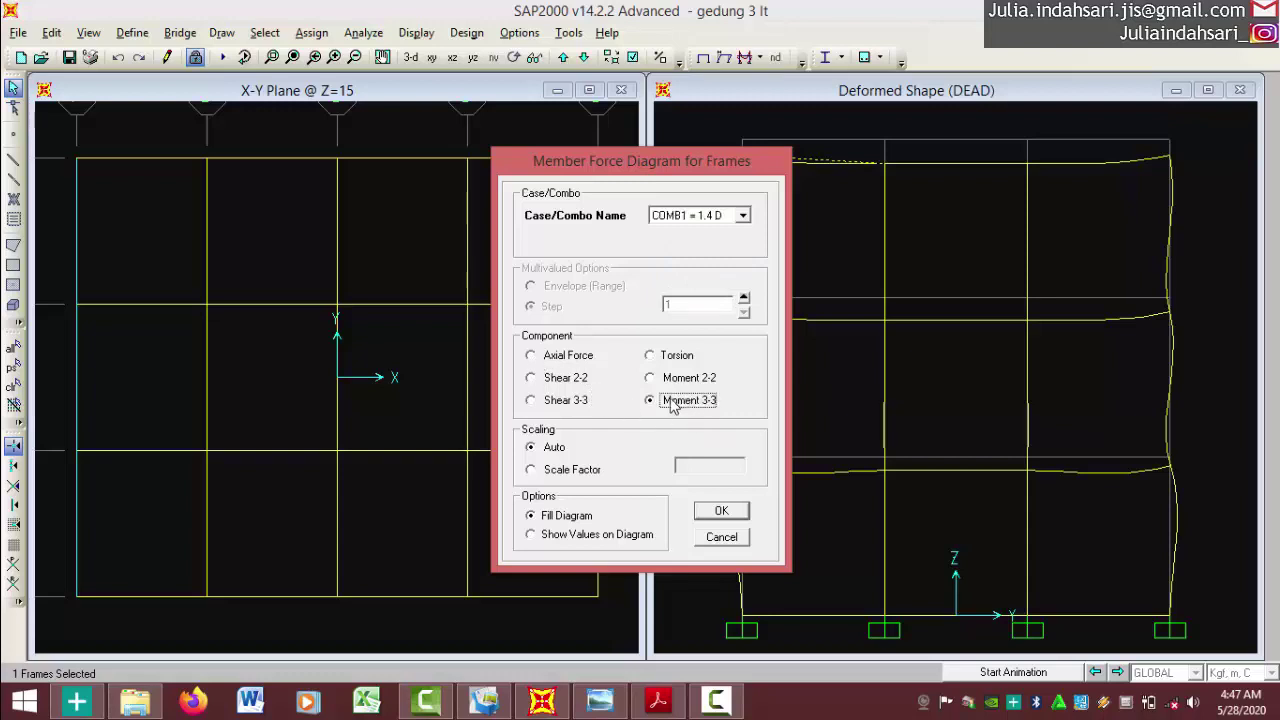
click(569, 380)
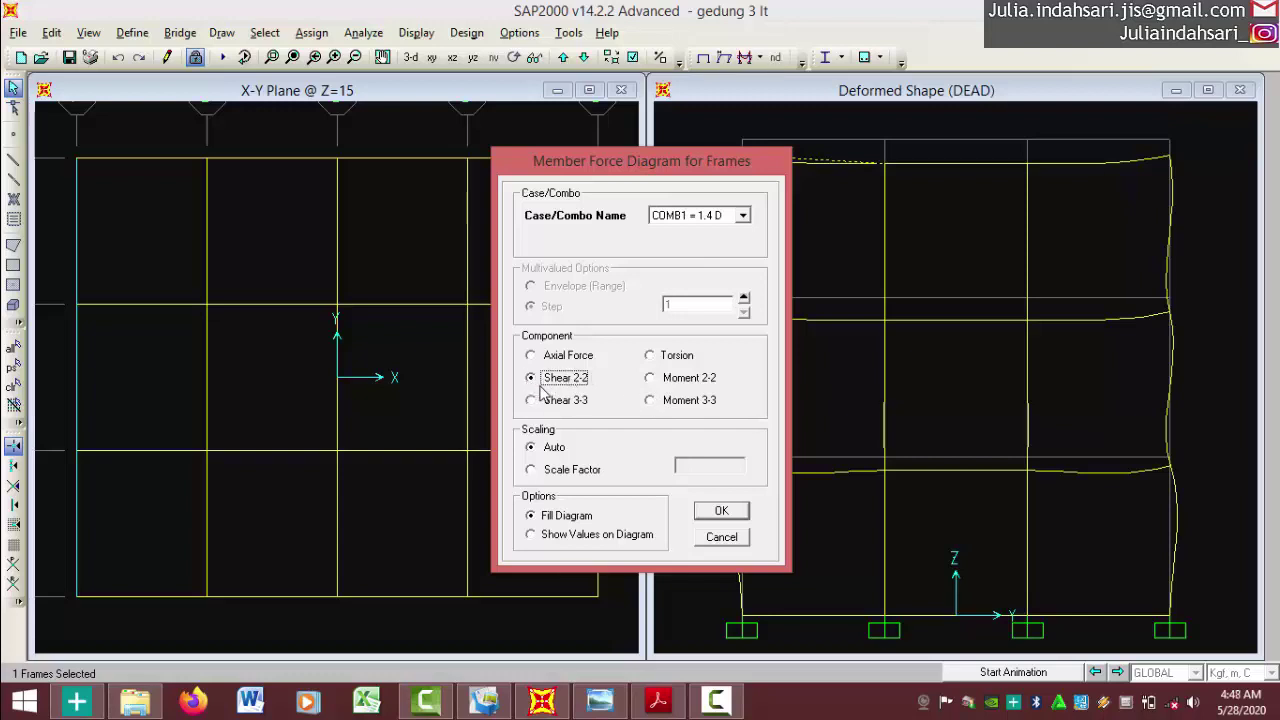
click(667, 400)
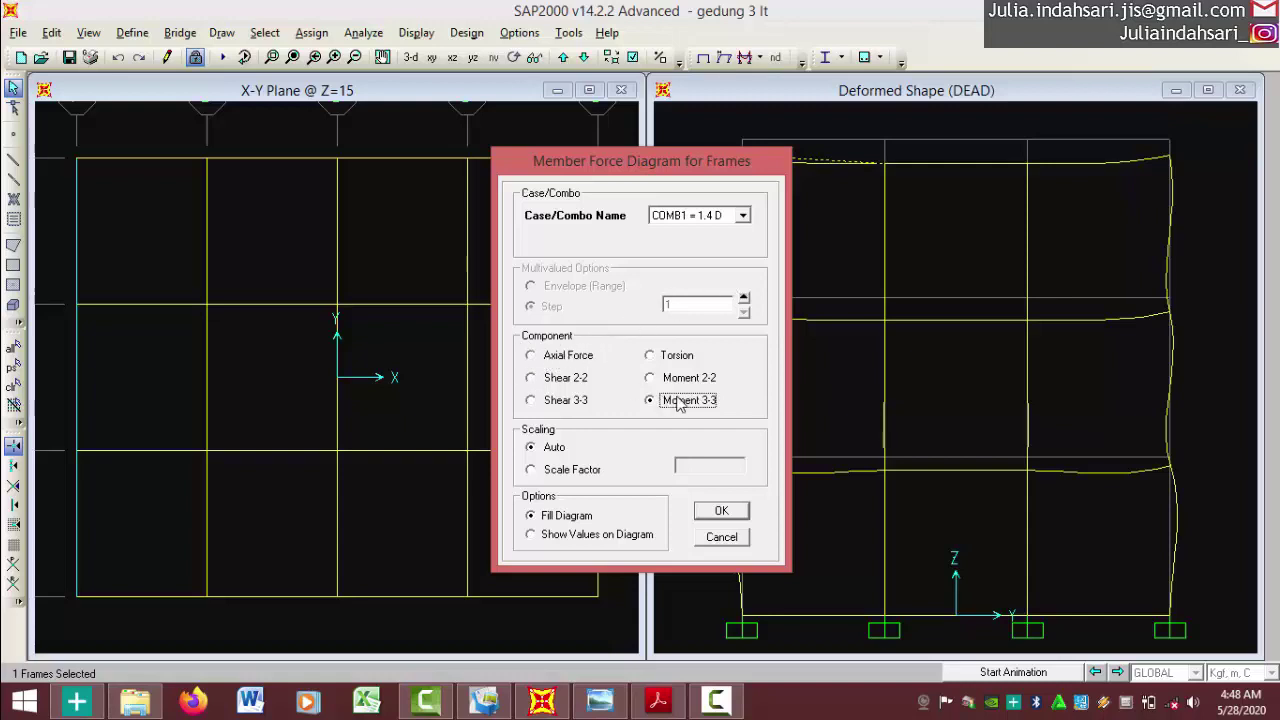
click(733, 510)
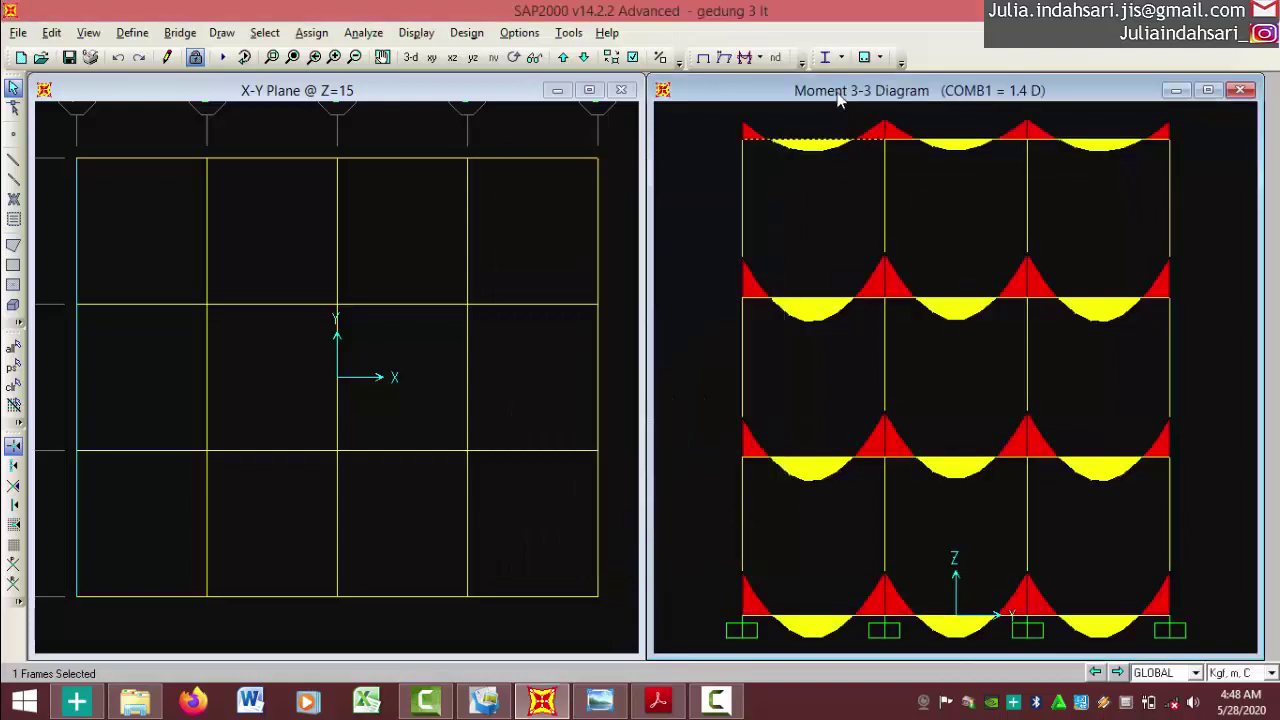
Open the detailed shear, moment and deflection diagrams of the first-bay roof beam and place the dialog clear of the moment diagram
scroll(790, 108, up, 2)
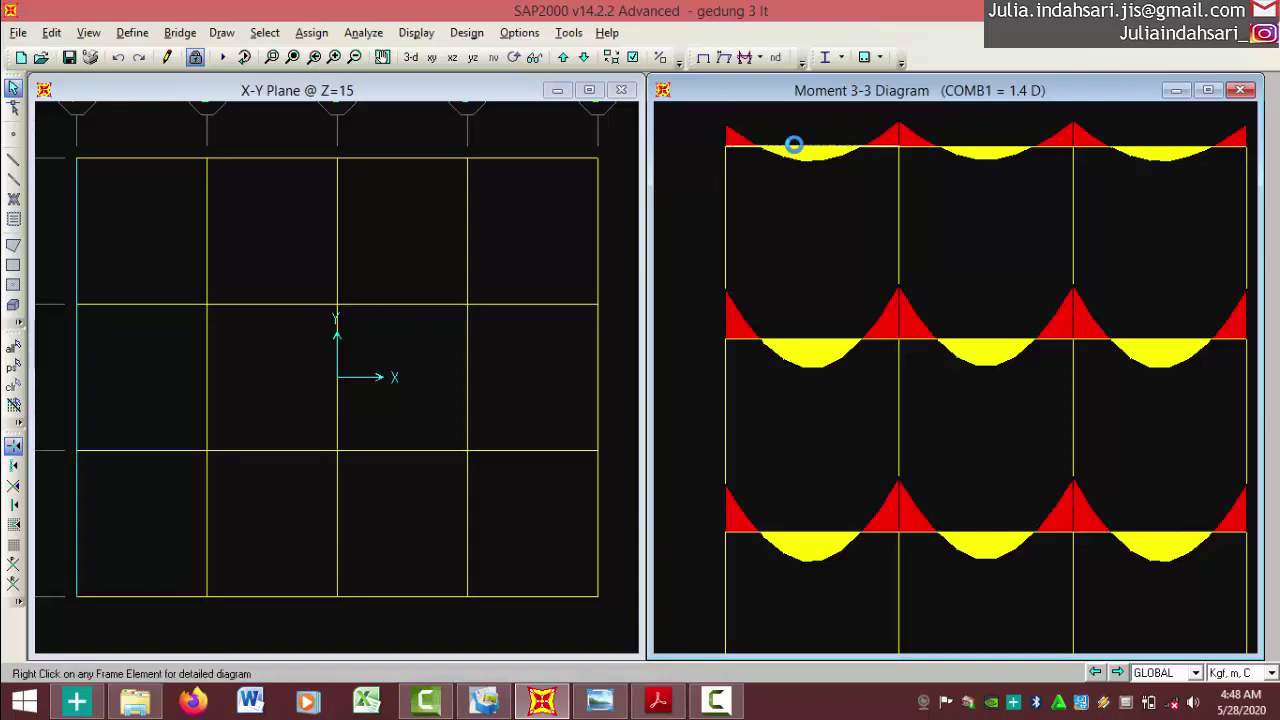
right_click(796, 148)
drag(730, 95, 518, 27)
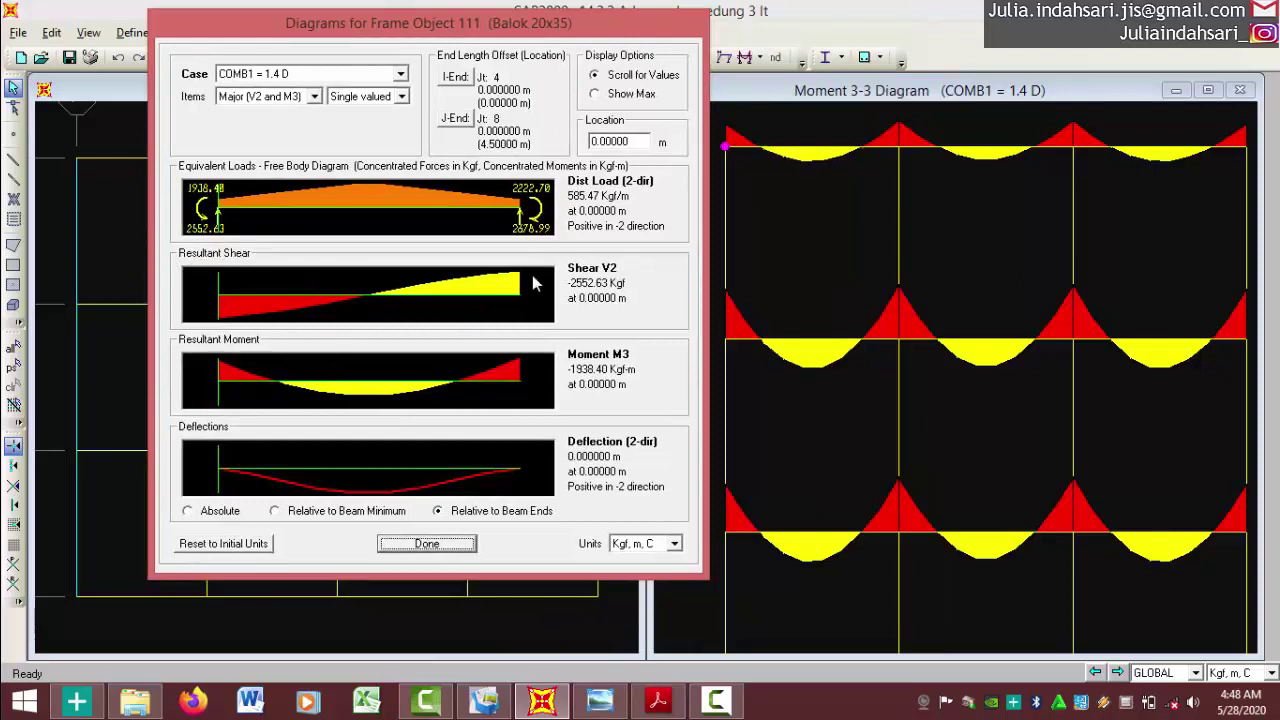
Read the Moment M3 values along the roof beam from its start through midspan, and close its detailed diagrams
drag(232, 374, 204, 372)
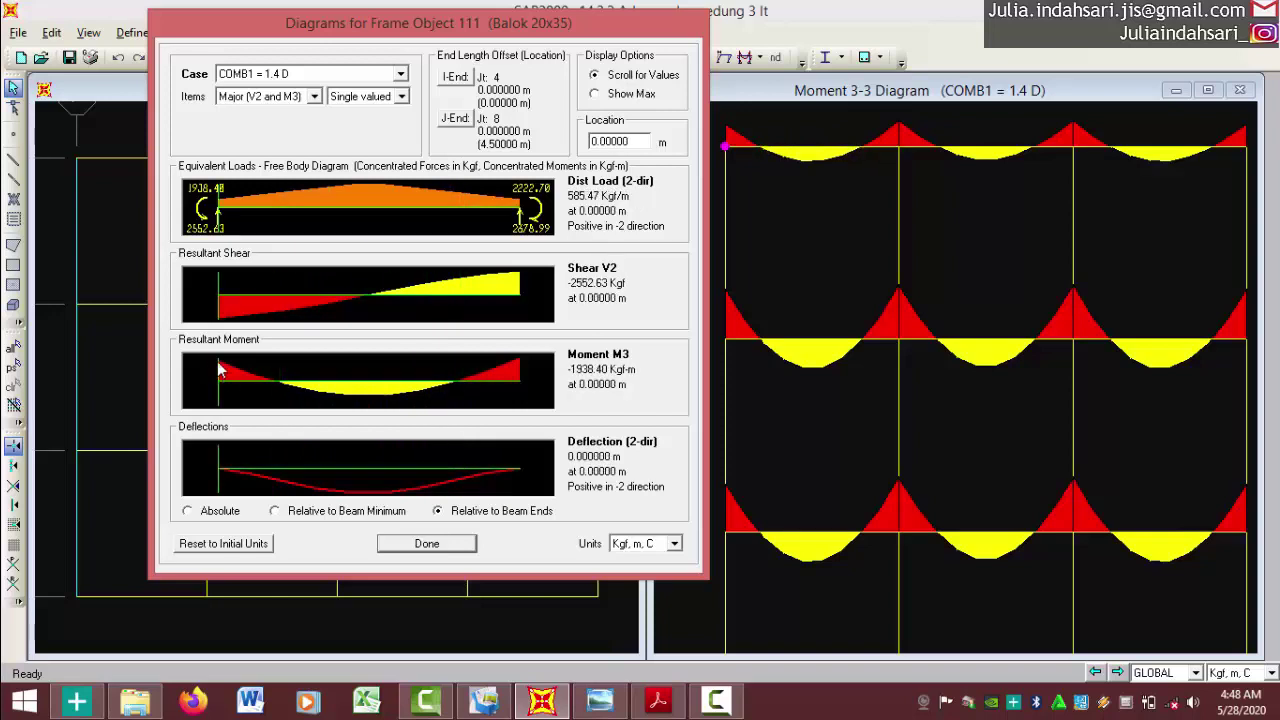
drag(218, 368, 281, 380)
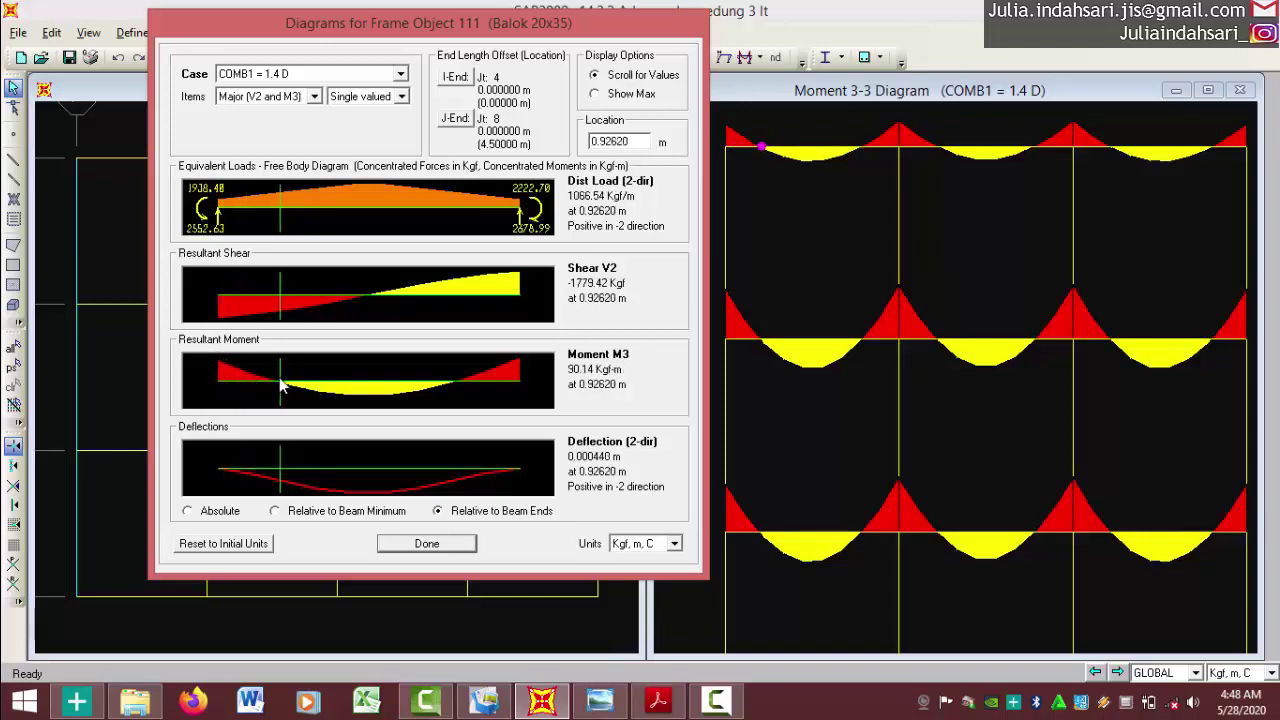
click(375, 393)
mouse_move(375, 393)
mouse_down()
mouse_move(288, 385)
mouse_move(452, 398)
mouse_up()
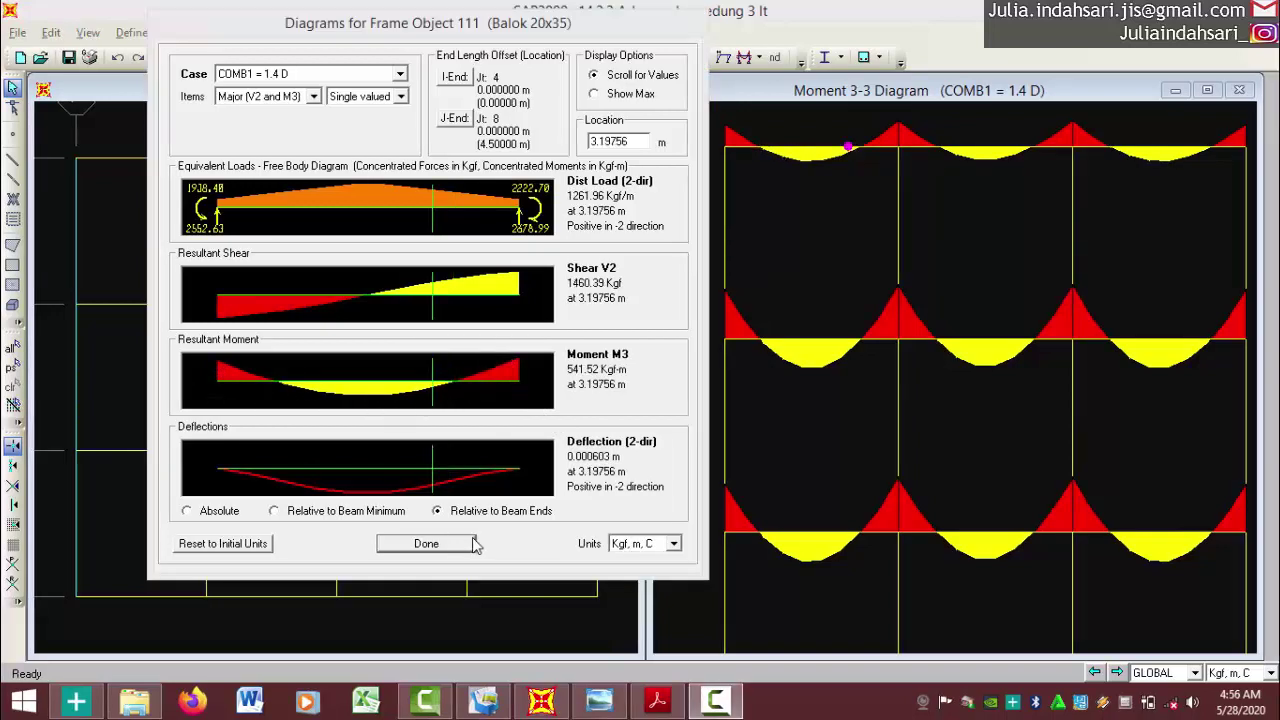
click(426, 543)
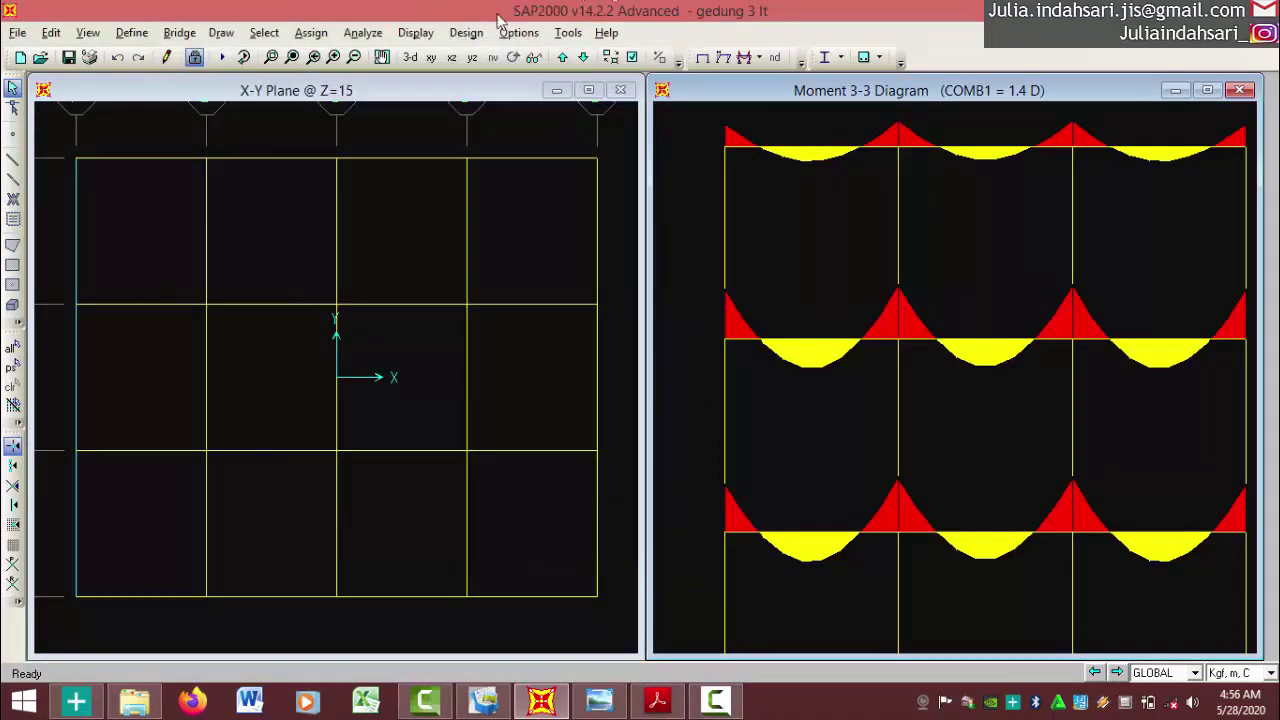
Display the filled Shear 2-2 diagram for frames under COMB1 = 1.4 D with automatic scaling
click(415, 33)
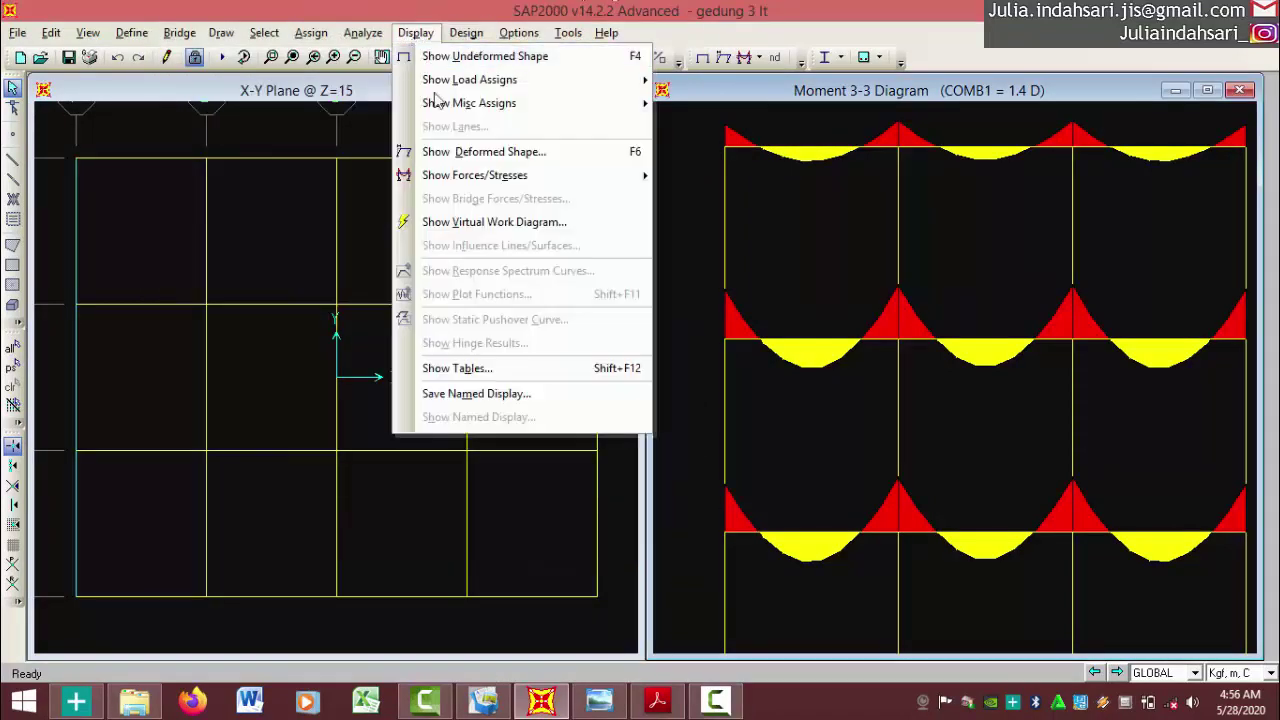
mouse_move(491, 178)
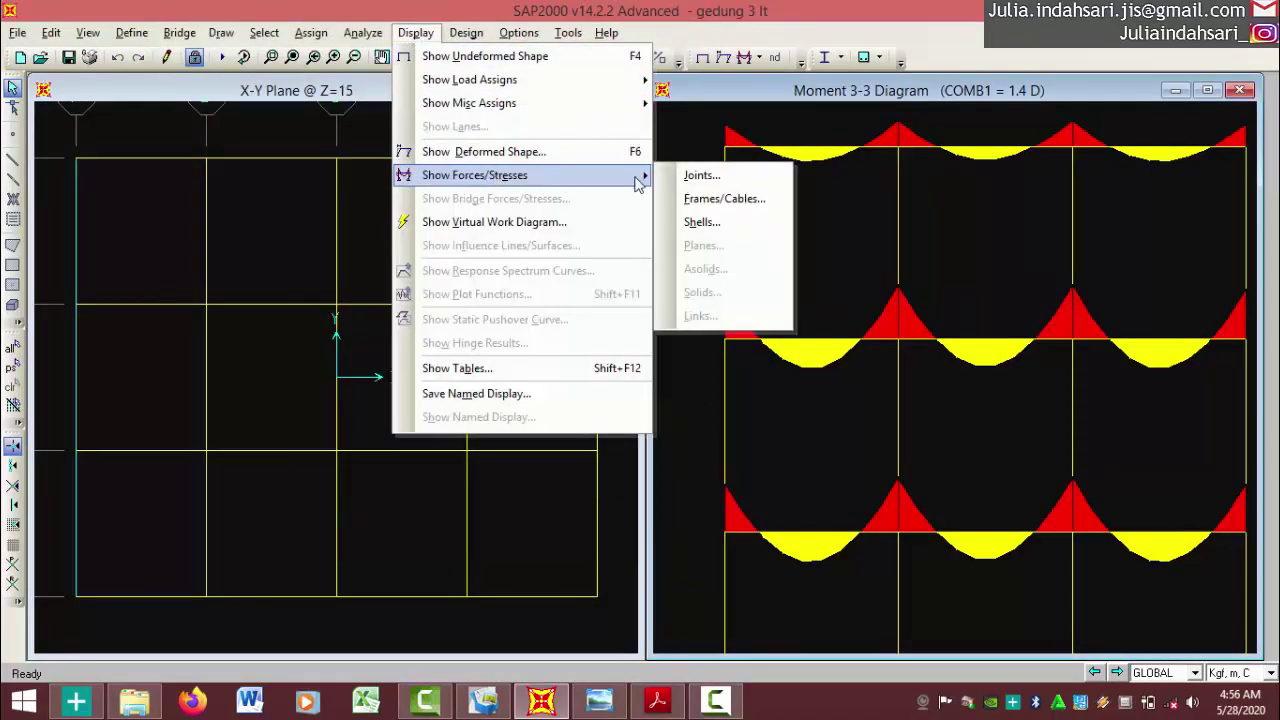
click(726, 198)
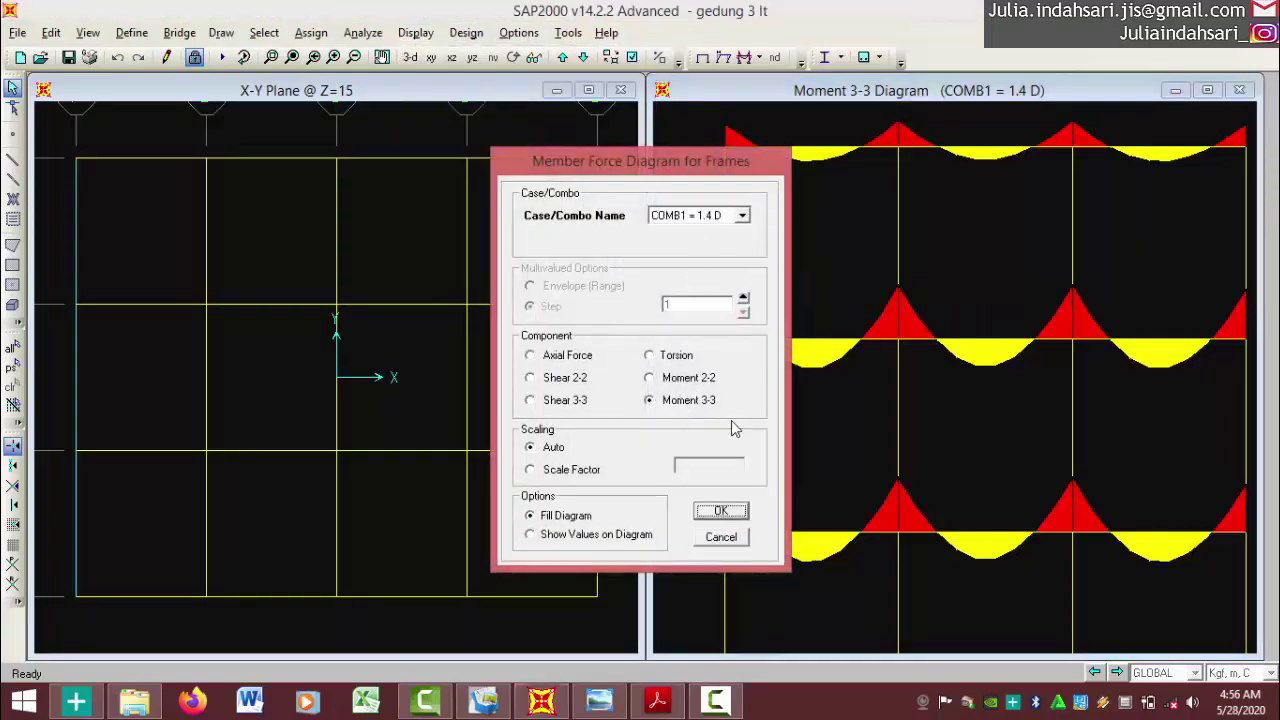
click(545, 378)
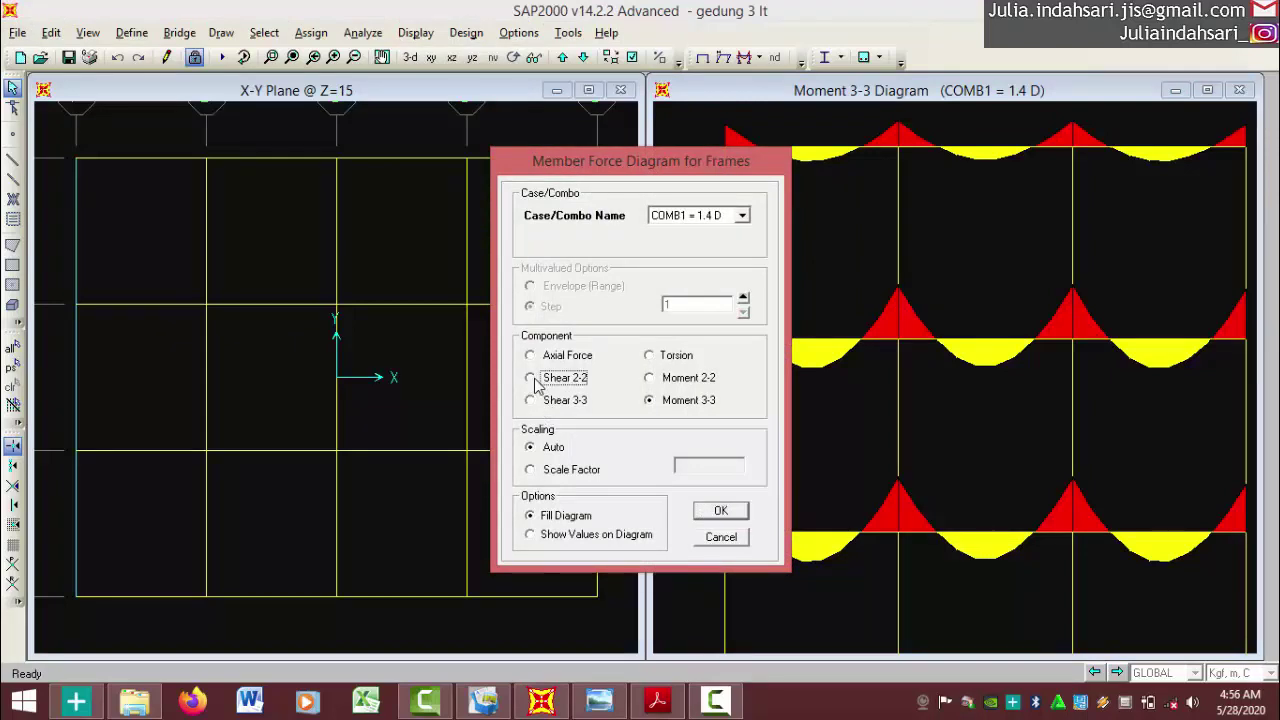
click(731, 512)
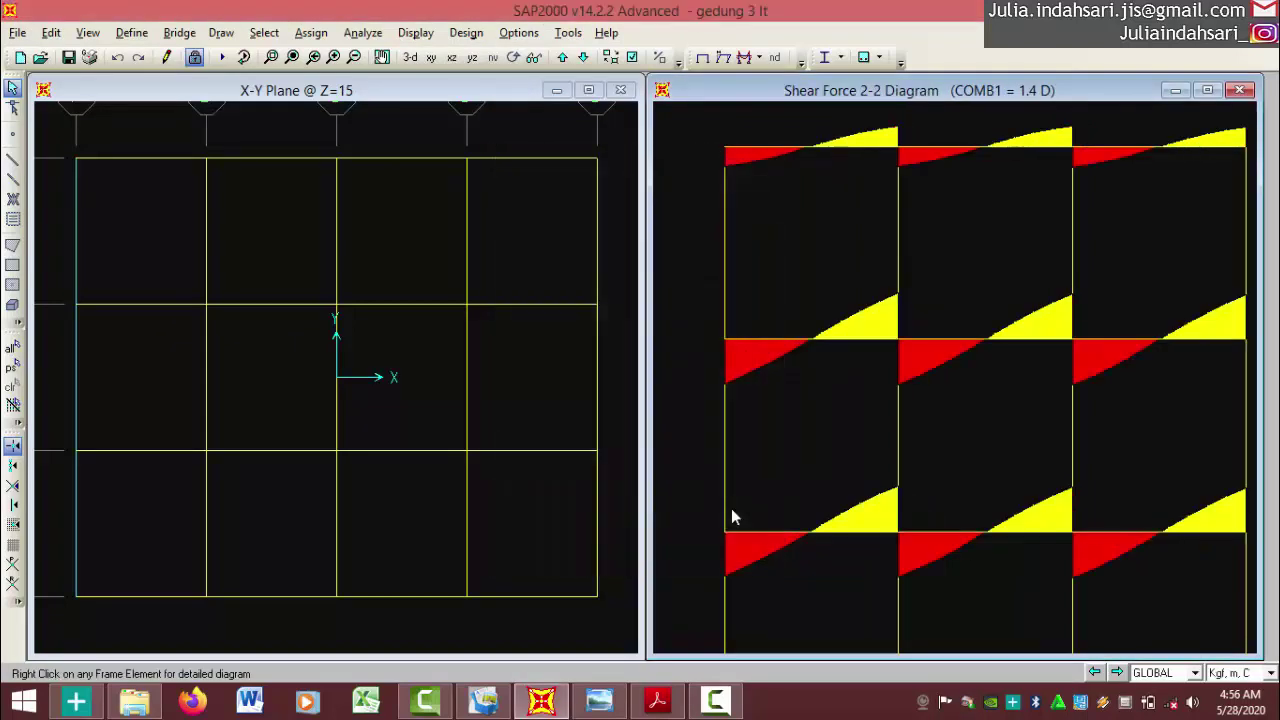
Inspect the shear values near midspan of the first-bay roof beam in its detailed diagrams, and close them
click(816, 148)
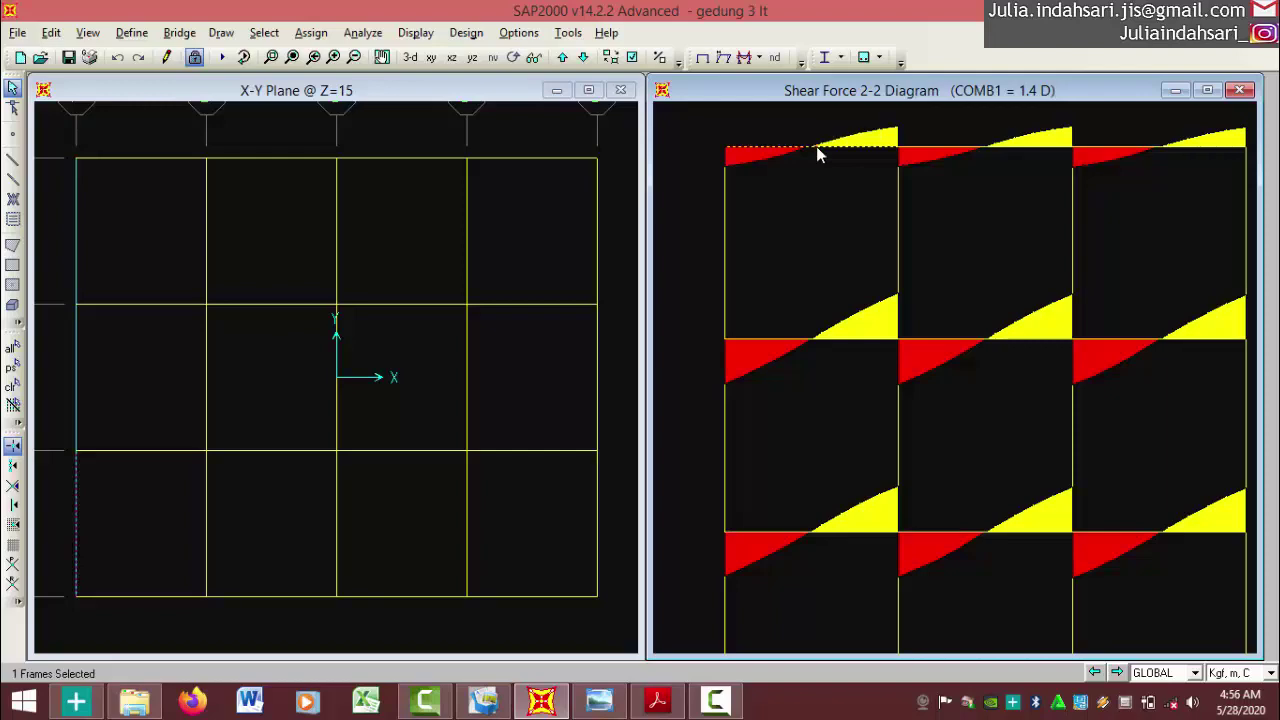
right_click(816, 146)
drag(573, 366, 602, 370)
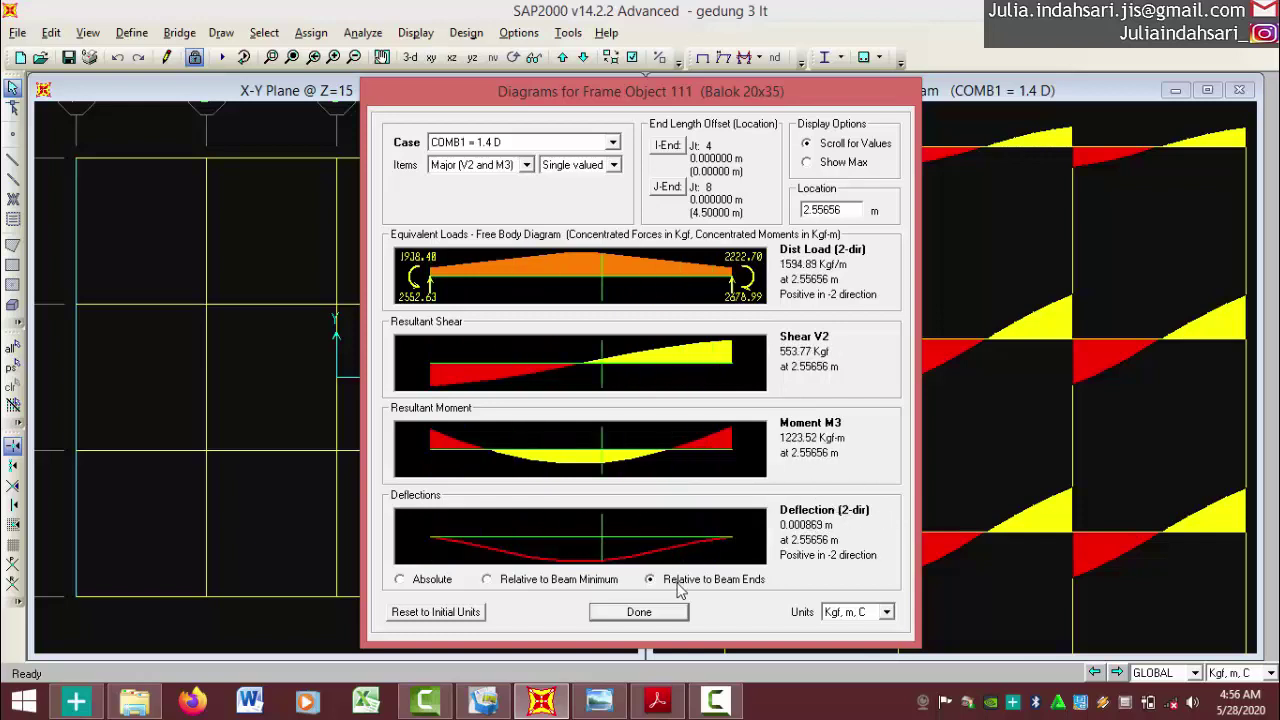
click(682, 617)
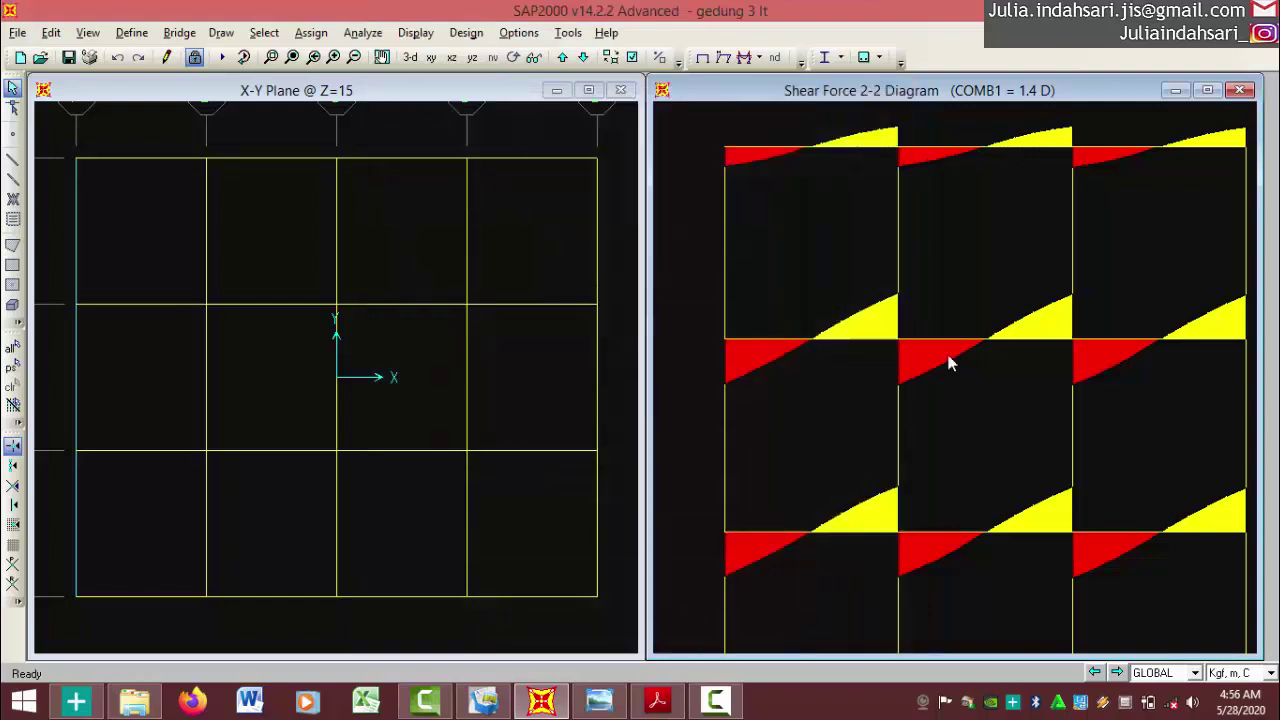
Display the filled Axial Force diagram for frames under COMB1 = 1.4 D with automatic scaling
click(428, 34)
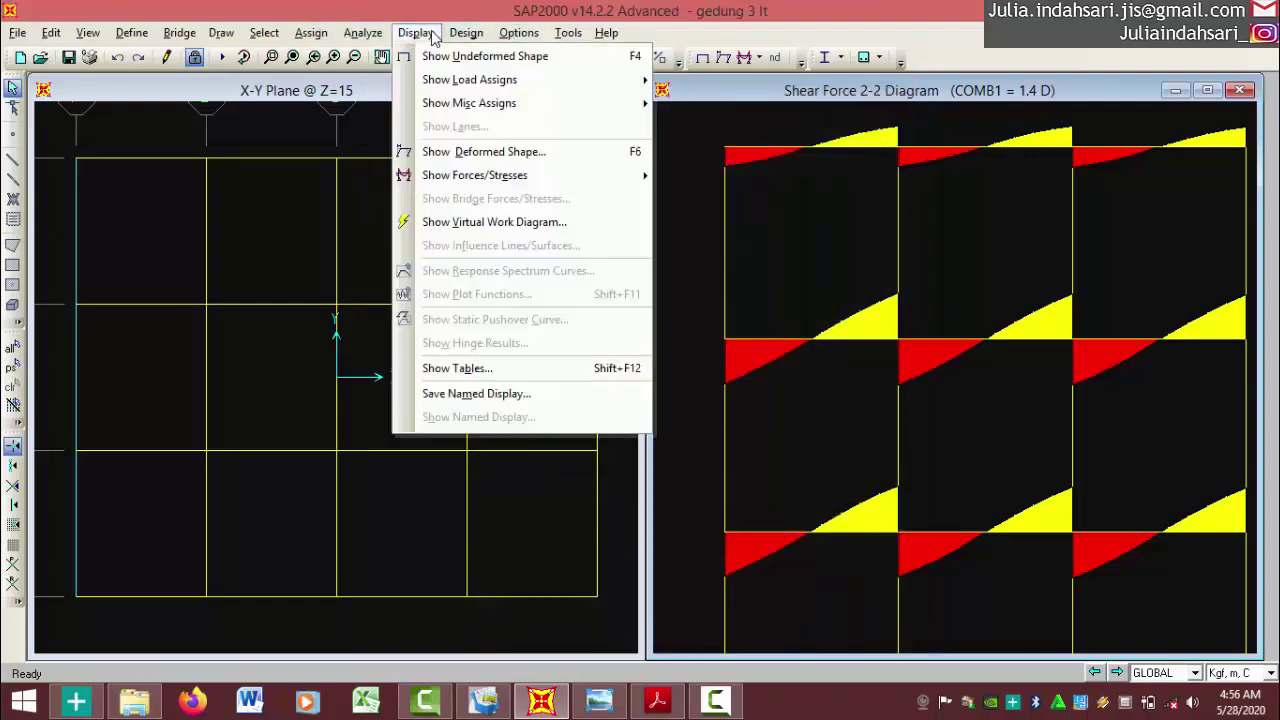
mouse_move(510, 174)
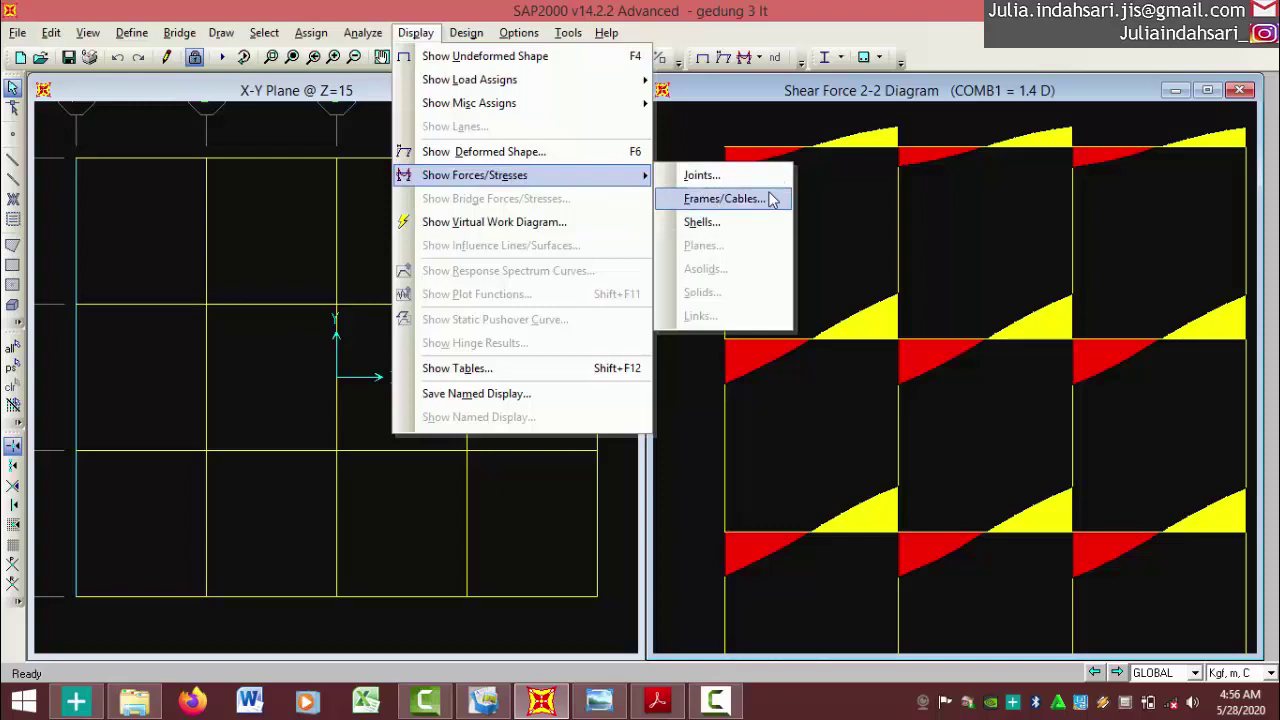
click(745, 210)
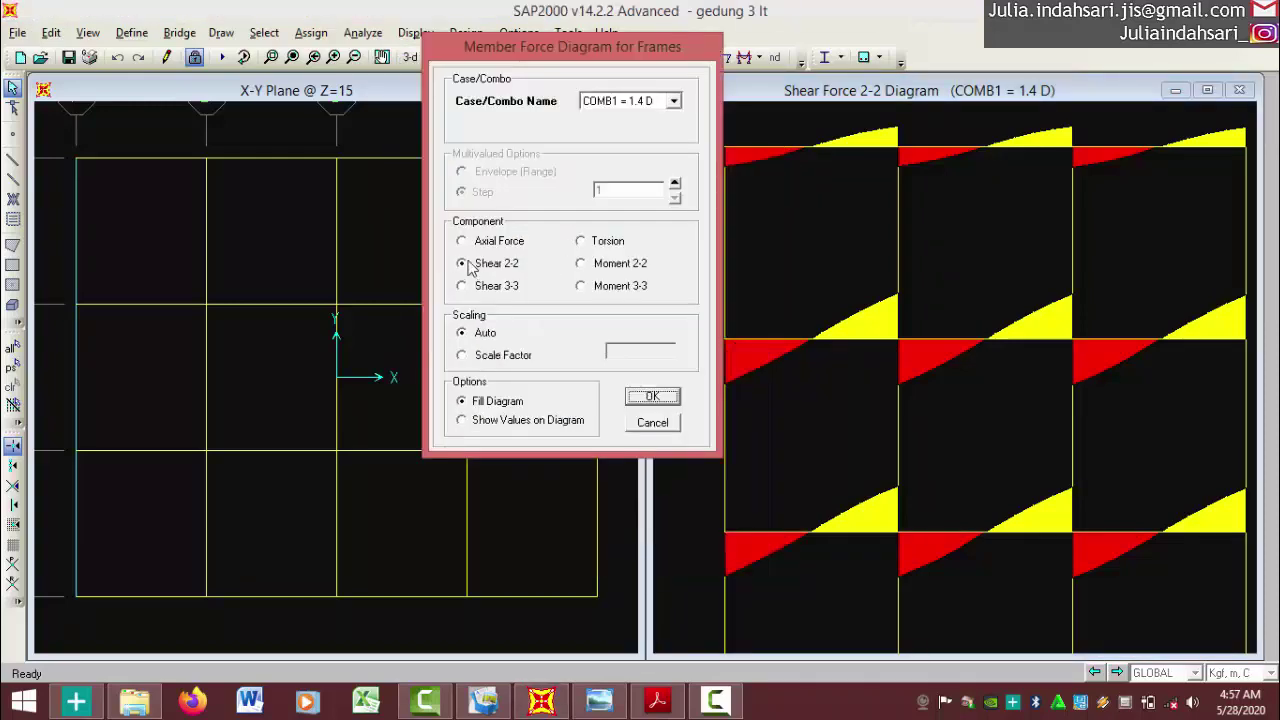
click(462, 243)
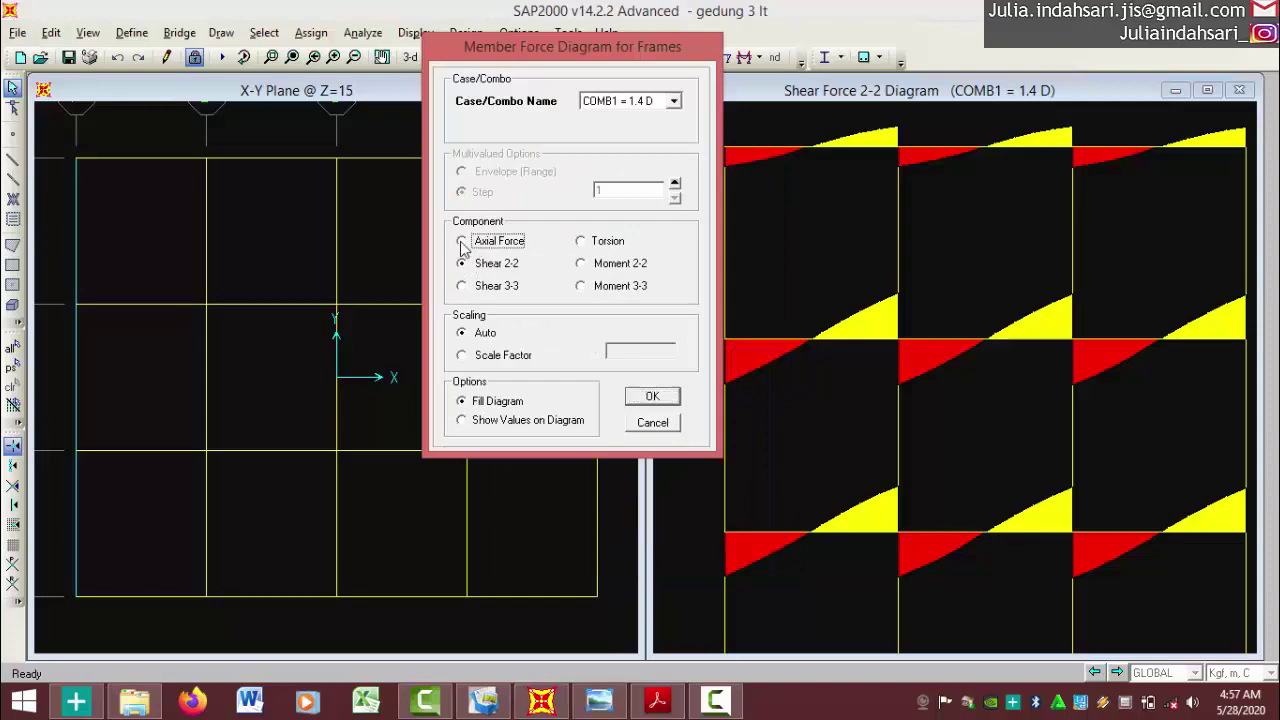
click(655, 397)
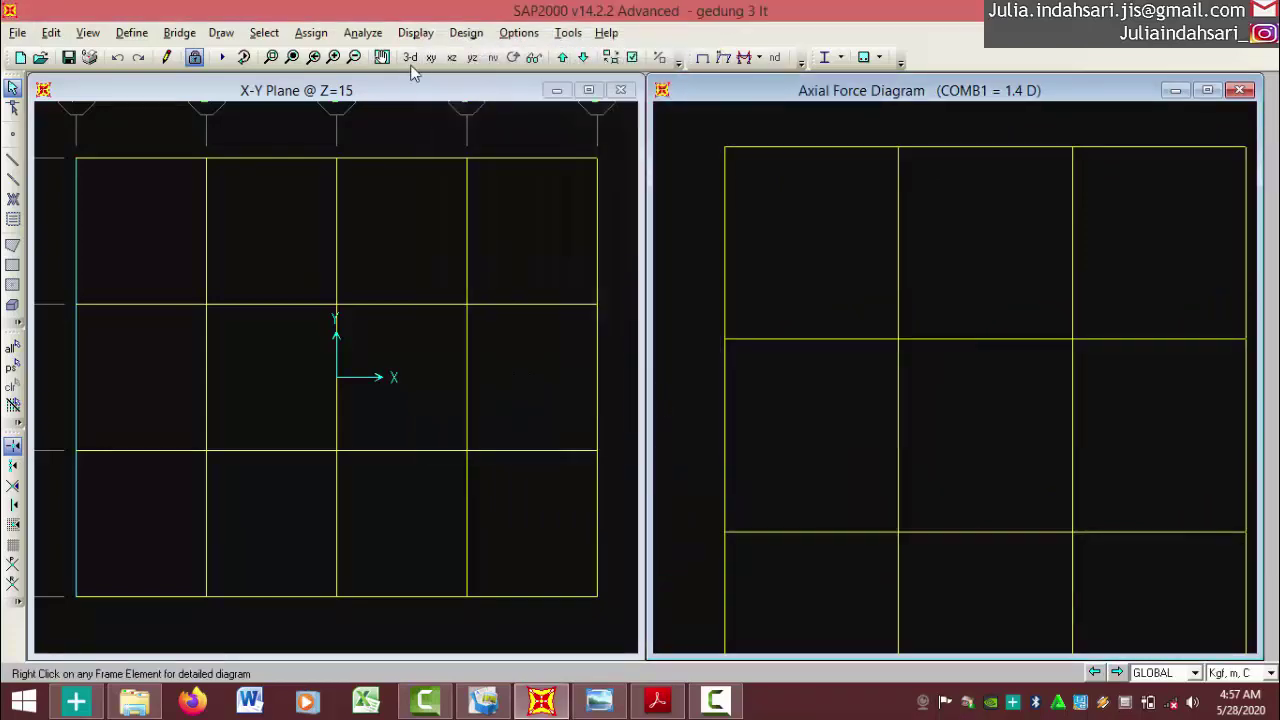
Show the axial force diagram in a 3-D view and examine the forces in the columns
click(411, 58)
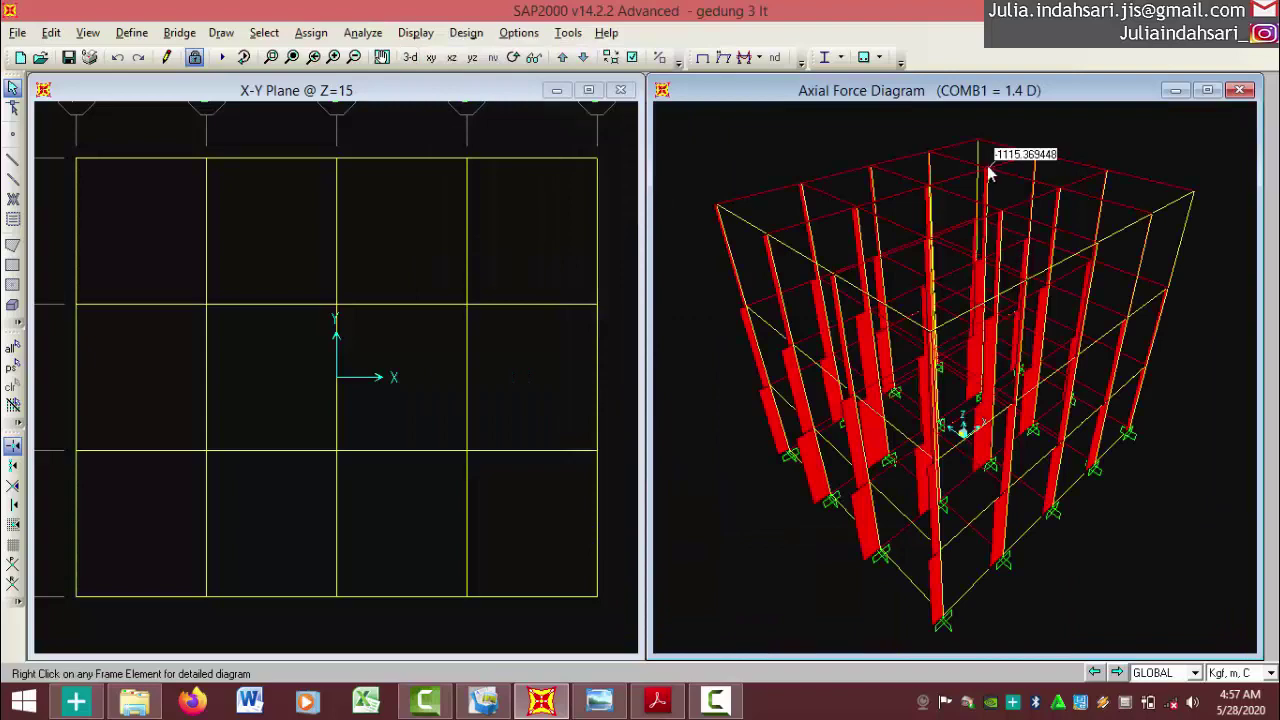
scroll(846, 246, up, 4)
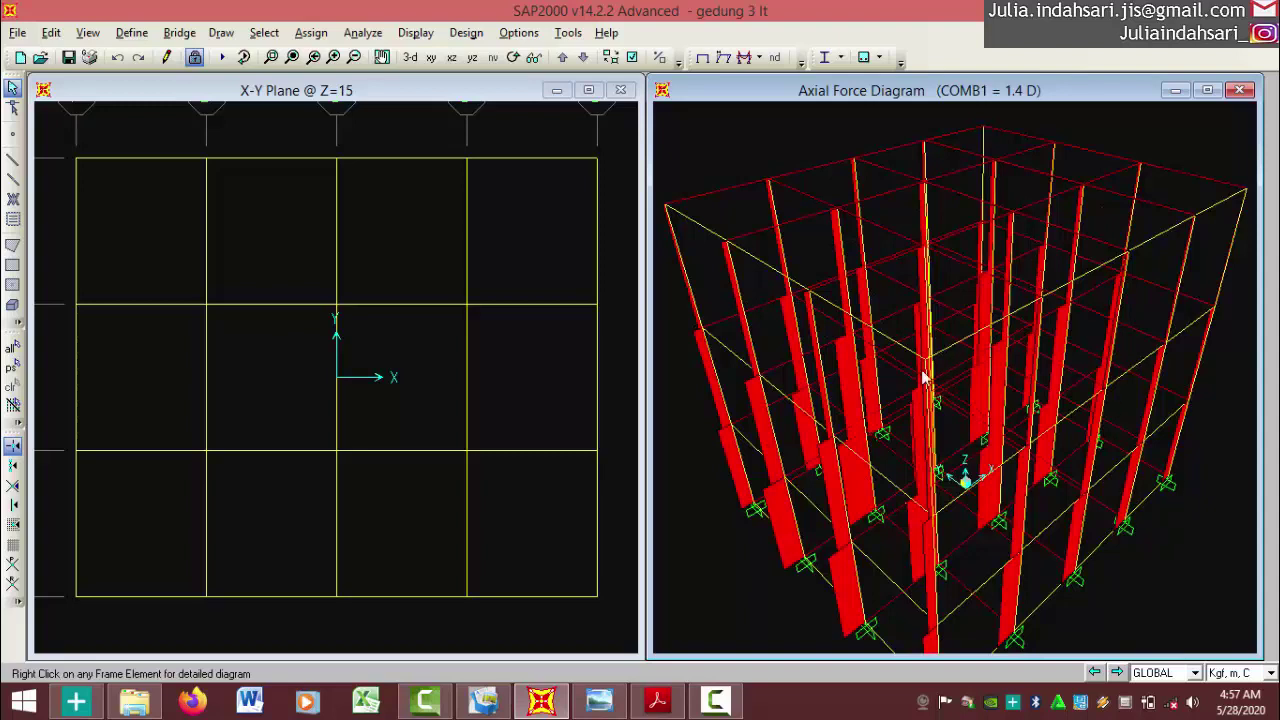
mouse_move(1030, 335)
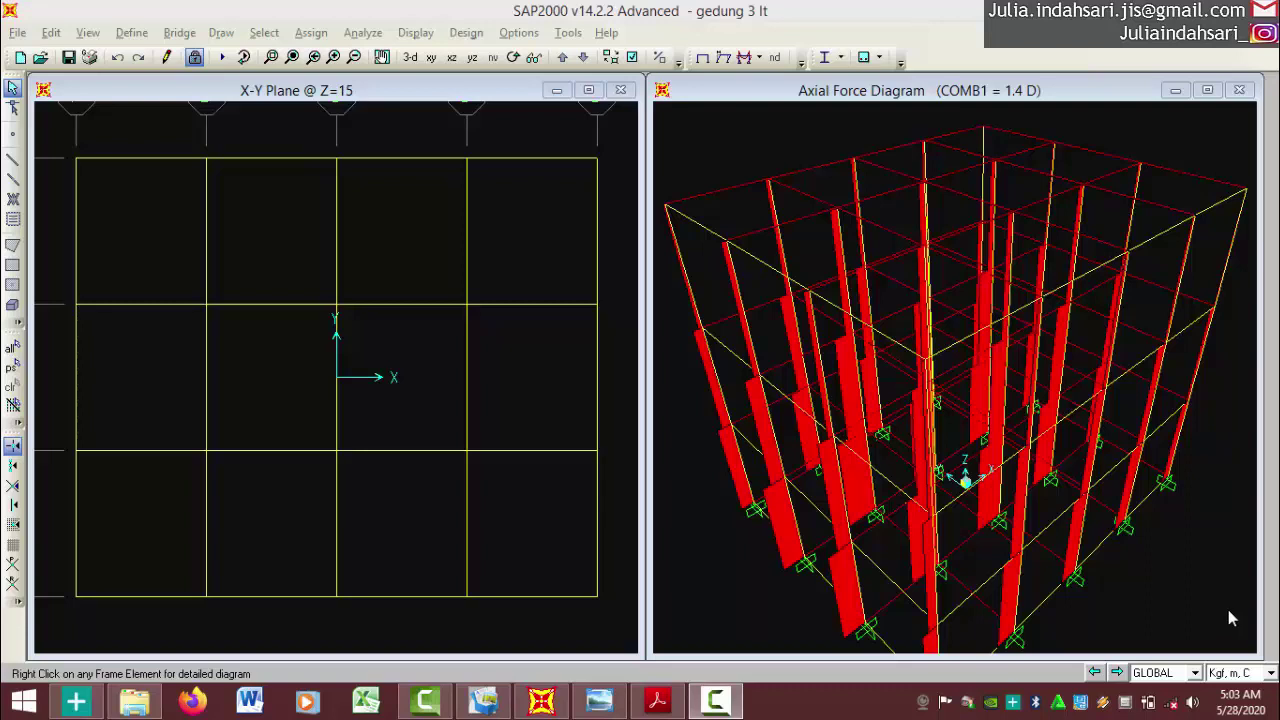
click(700, 8)
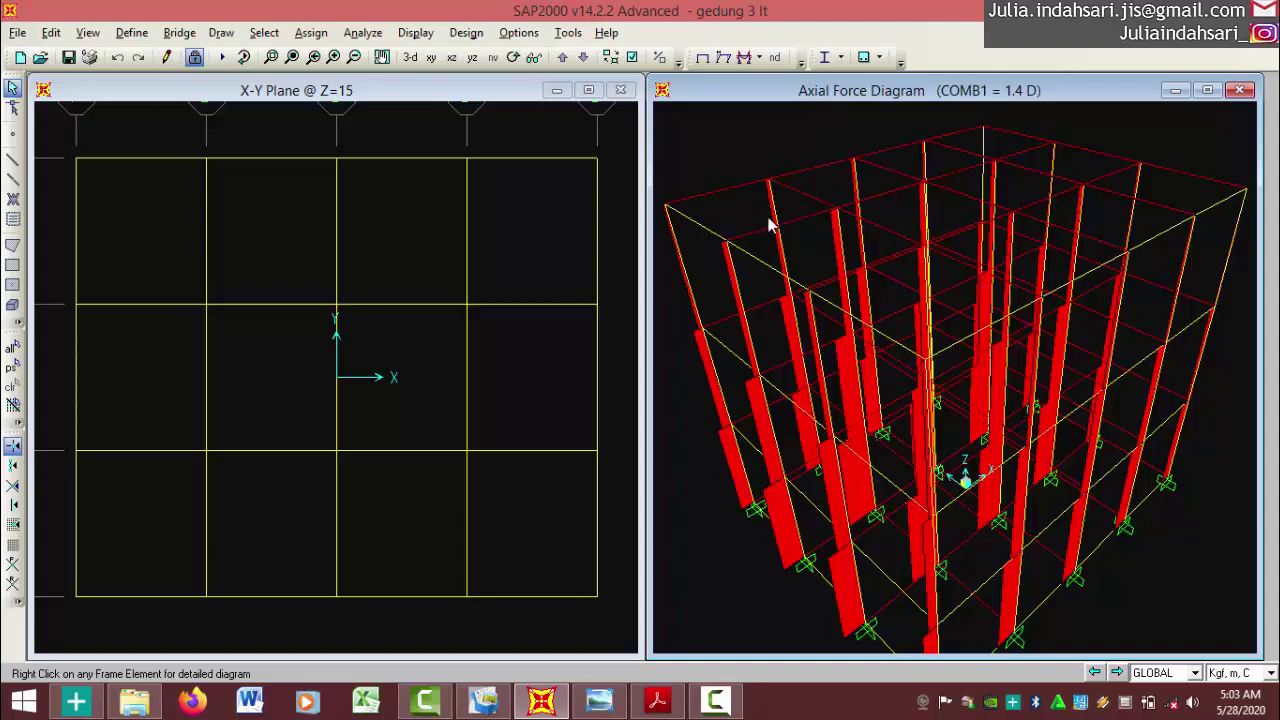
Restore the undeformed shape and select all frames with the Balok 20x30 section
click(703, 58)
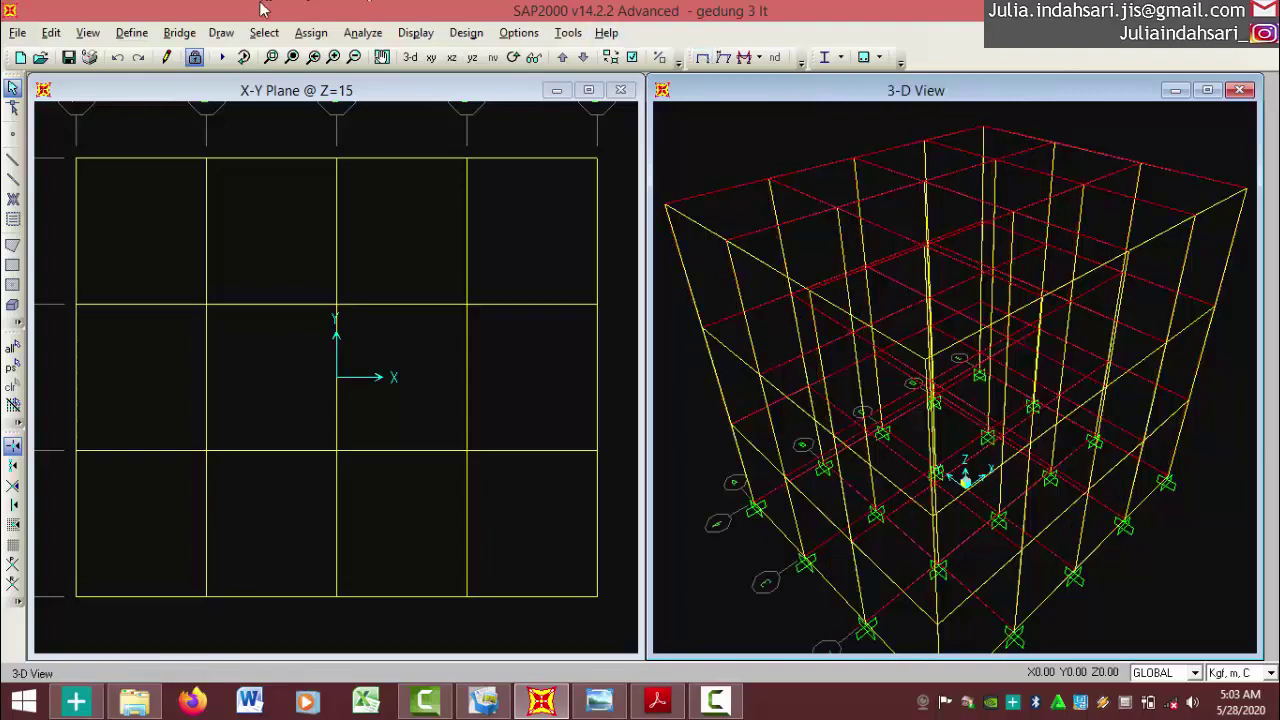
click(264, 32)
mouse_move(272, 57)
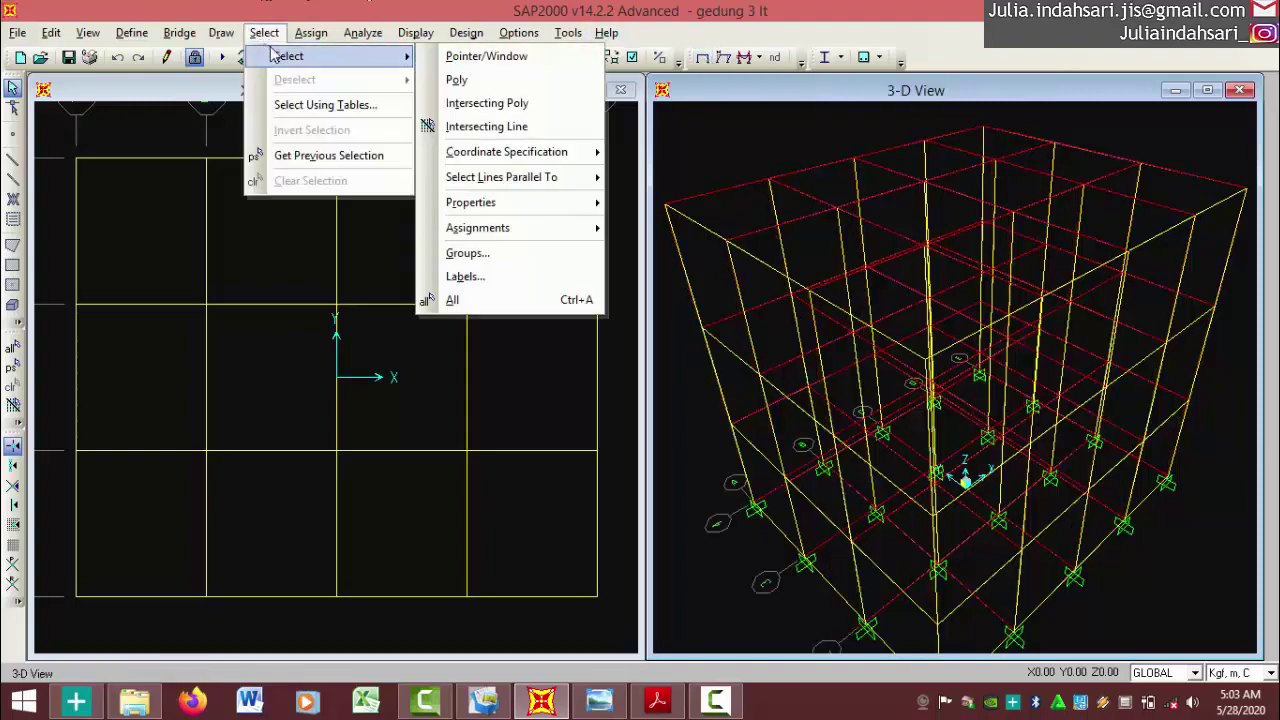
mouse_move(520, 207)
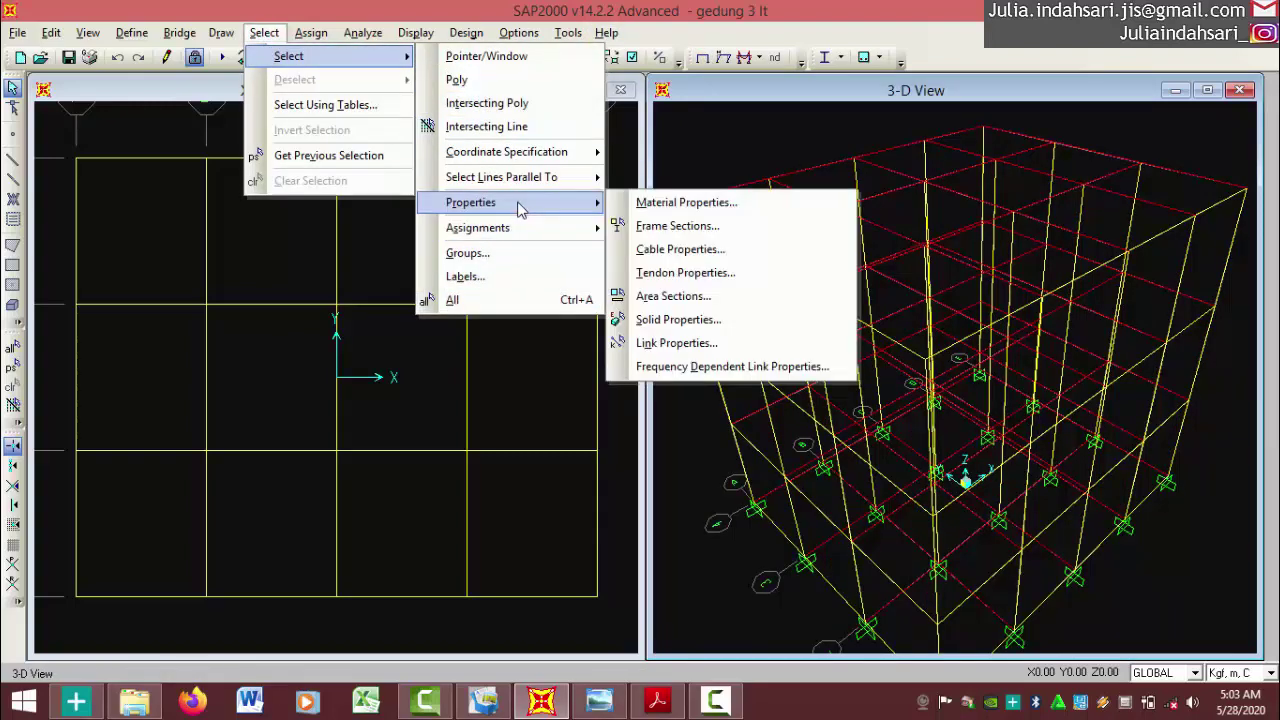
click(645, 229)
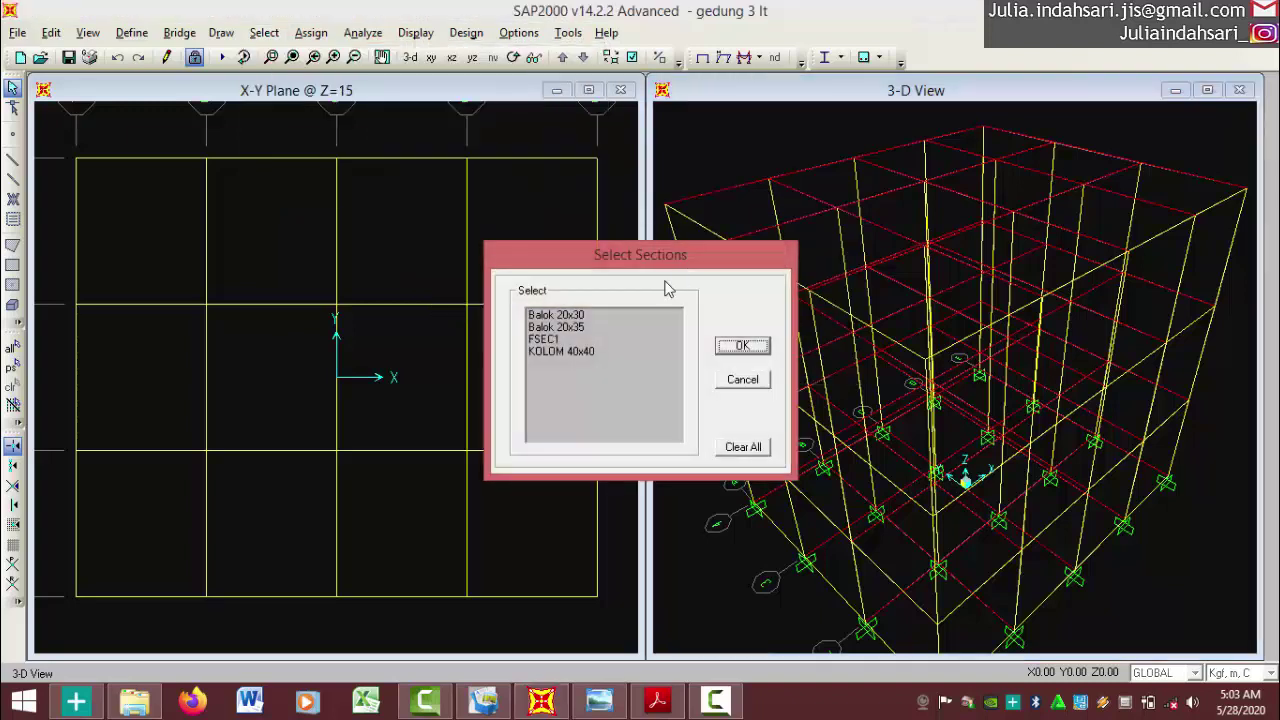
click(557, 316)
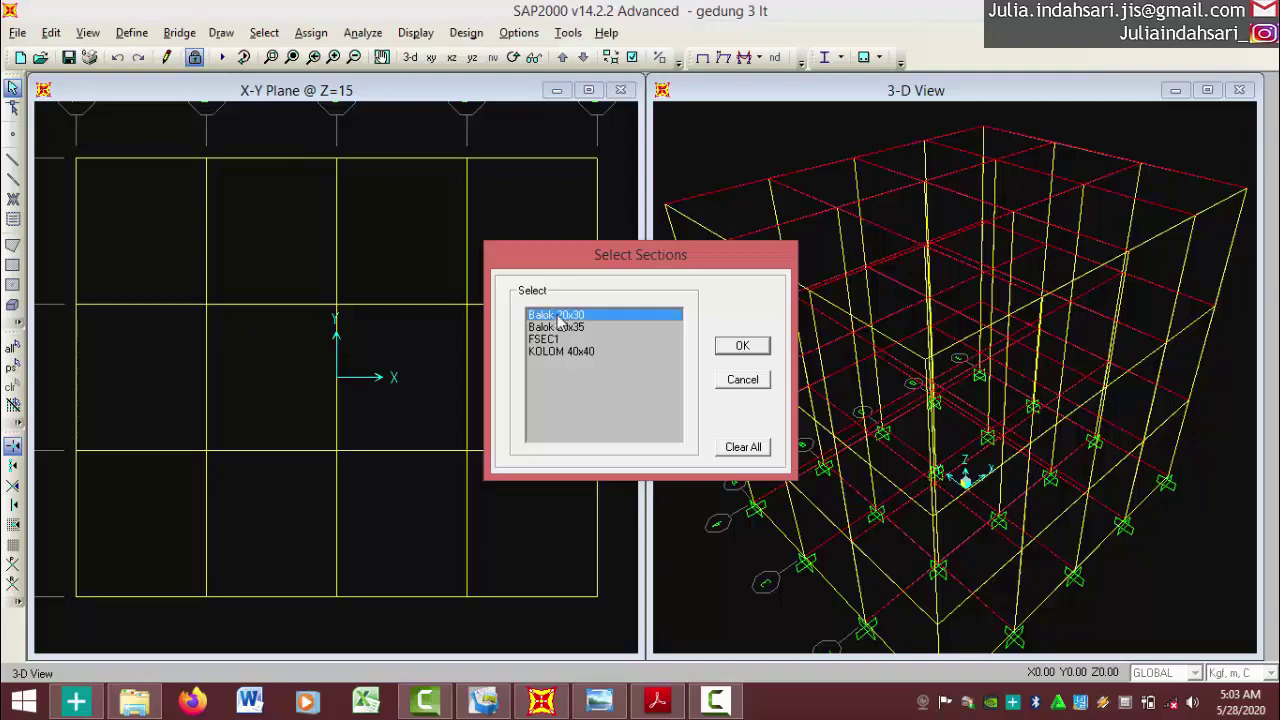
click(757, 342)
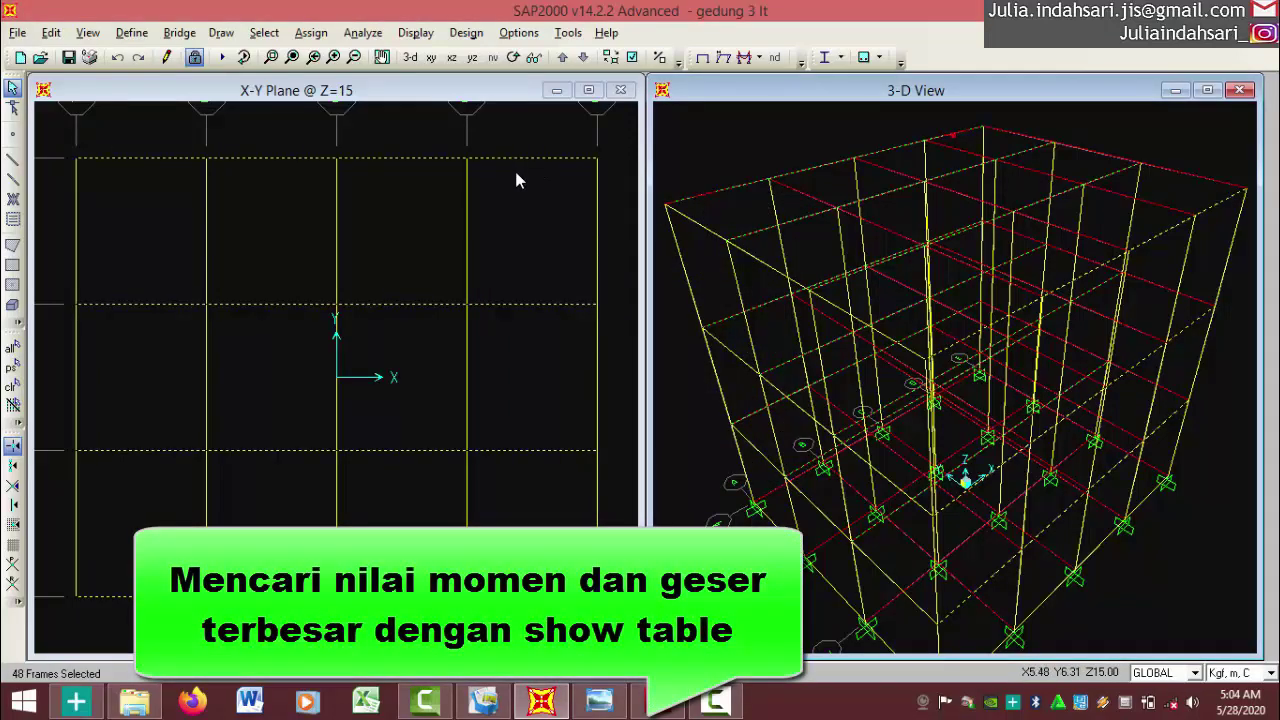
Choose both Frame Output tables, Element Forces - Frames and Element Joint Forces - Frames, from the analysis results for display
click(422, 36)
click(525, 370)
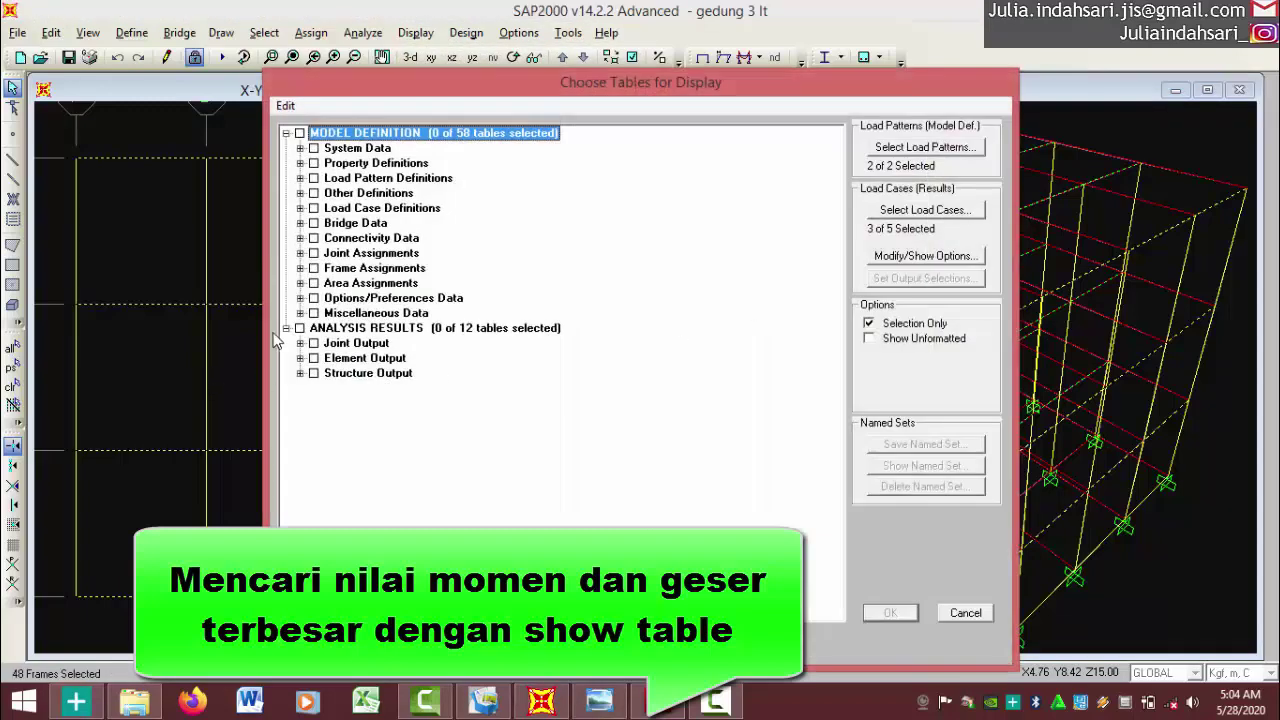
click(286, 328)
click(286, 328)
click(300, 344)
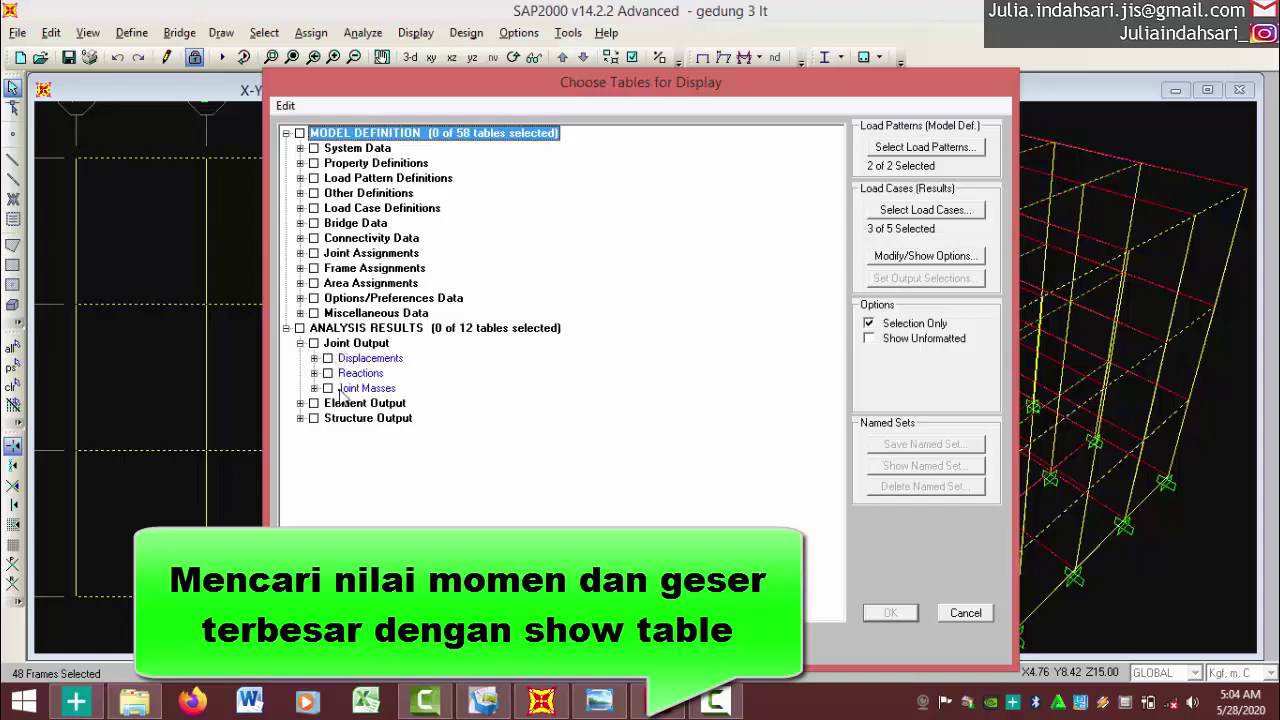
click(300, 404)
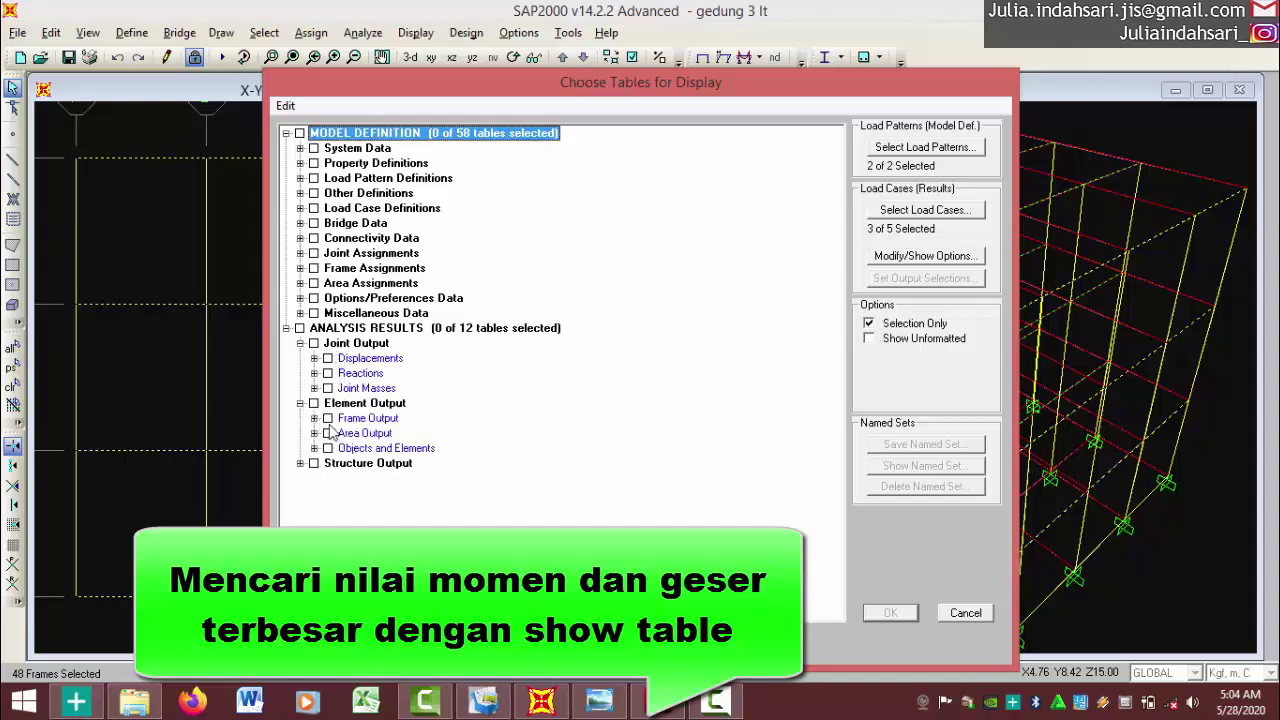
click(314, 418)
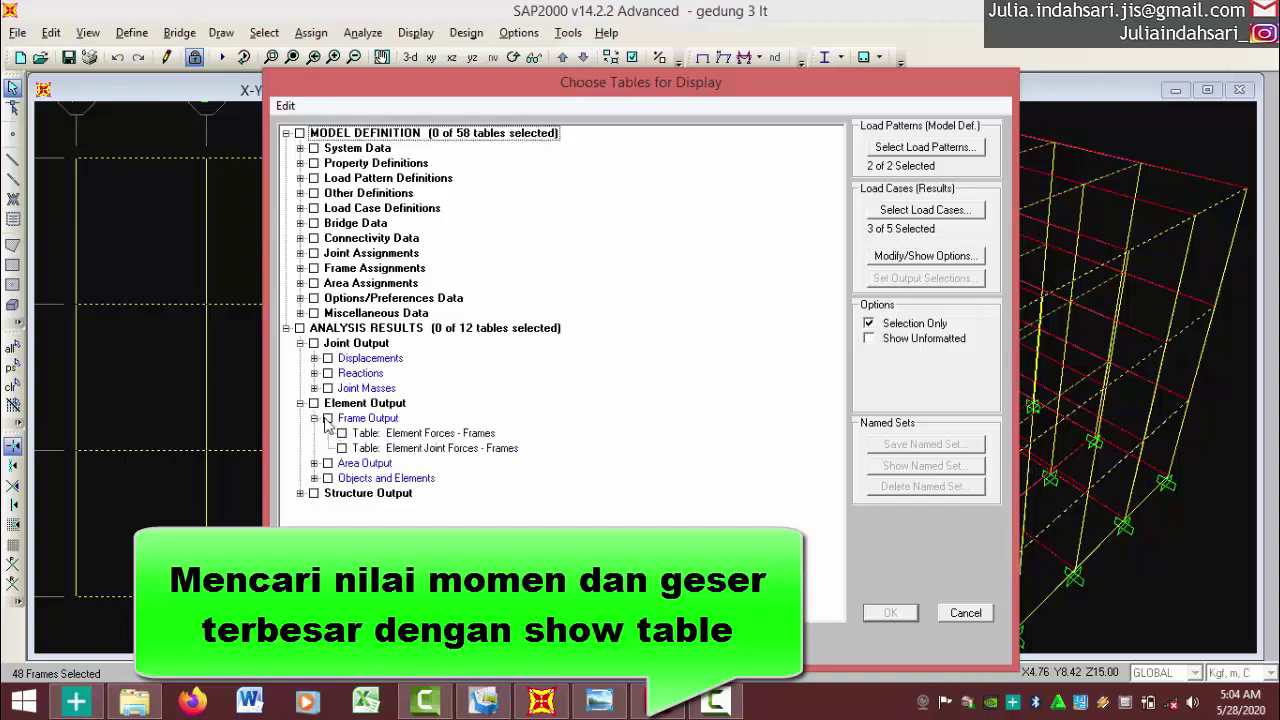
click(328, 418)
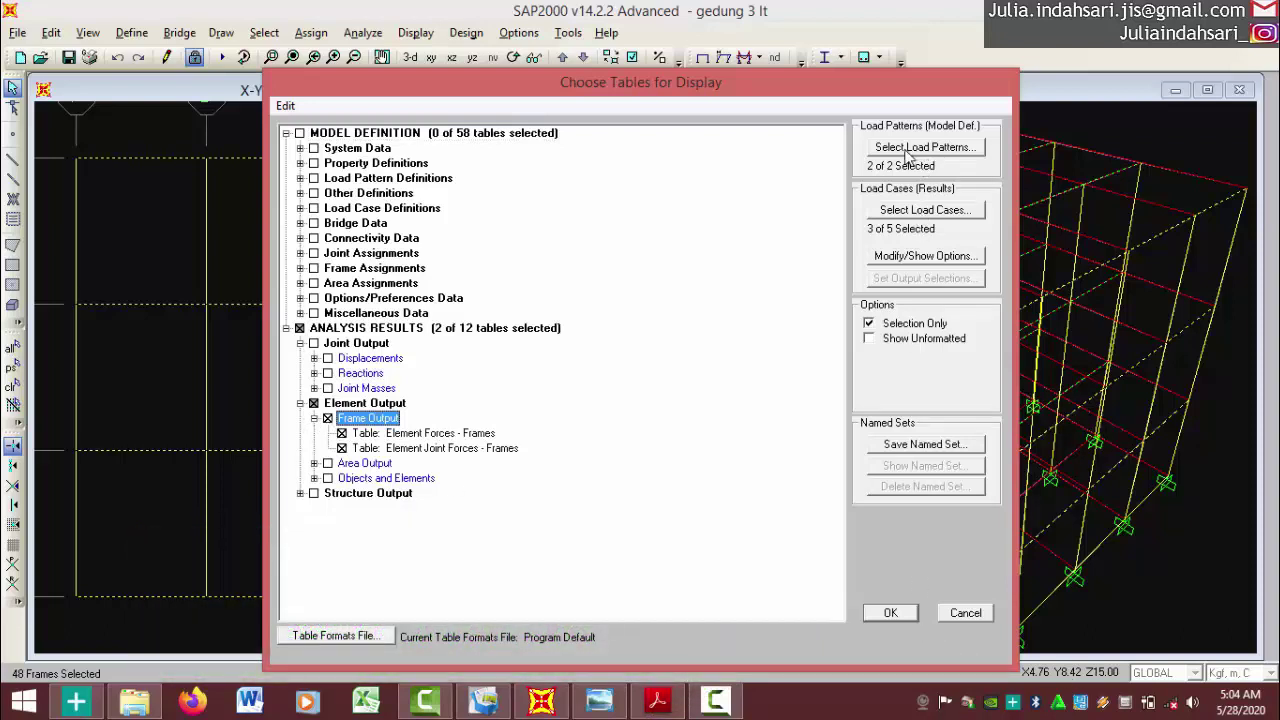
Confirm COMB1, COMB2 and ENVELOPE as the table load cases, and DEAD and LIVE as the load patterns
click(905, 211)
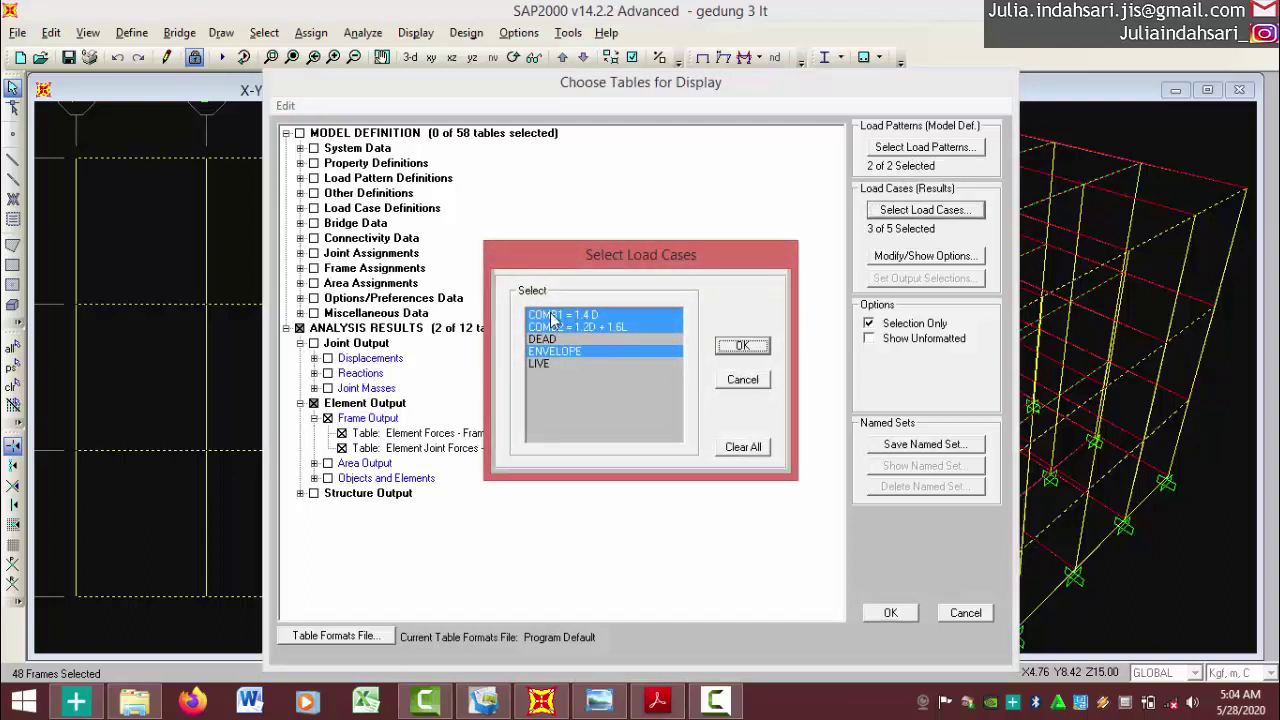
click(741, 351)
click(950, 149)
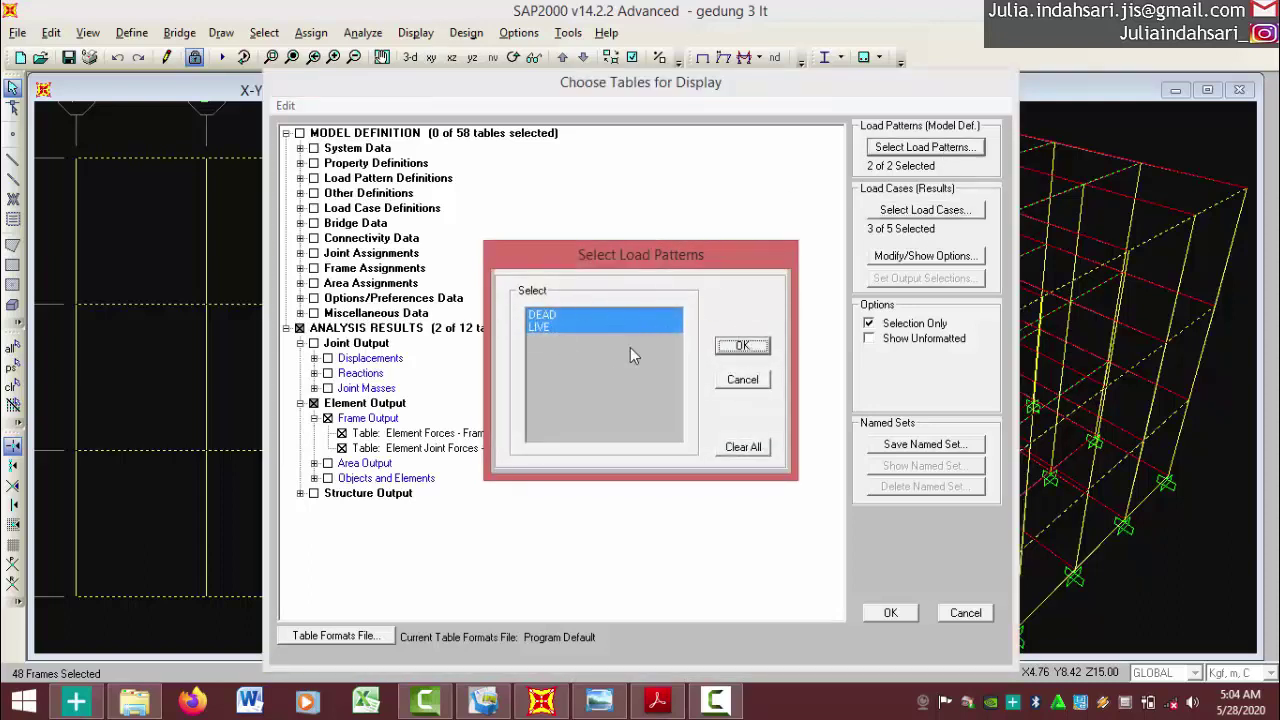
click(740, 346)
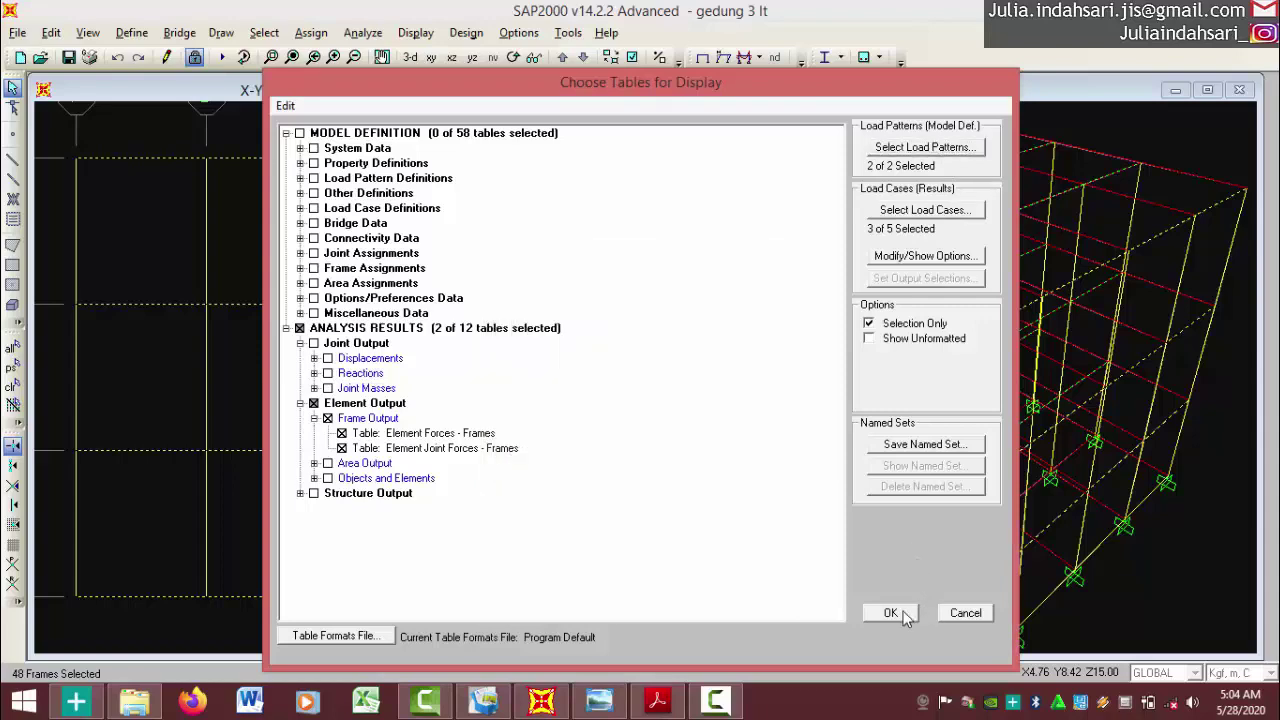
Display the frame force tables for the selected beams under all three combinations, look over the records and close them
click(893, 613)
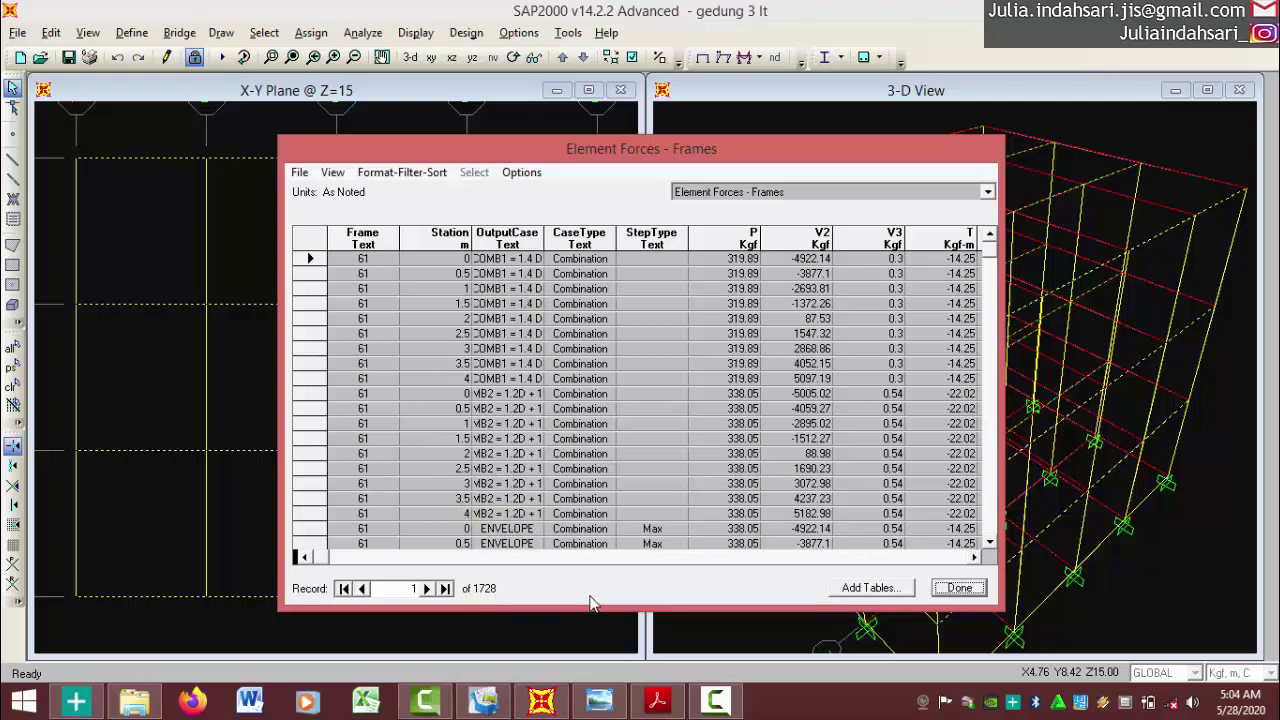
click(960, 589)
click(959, 588)
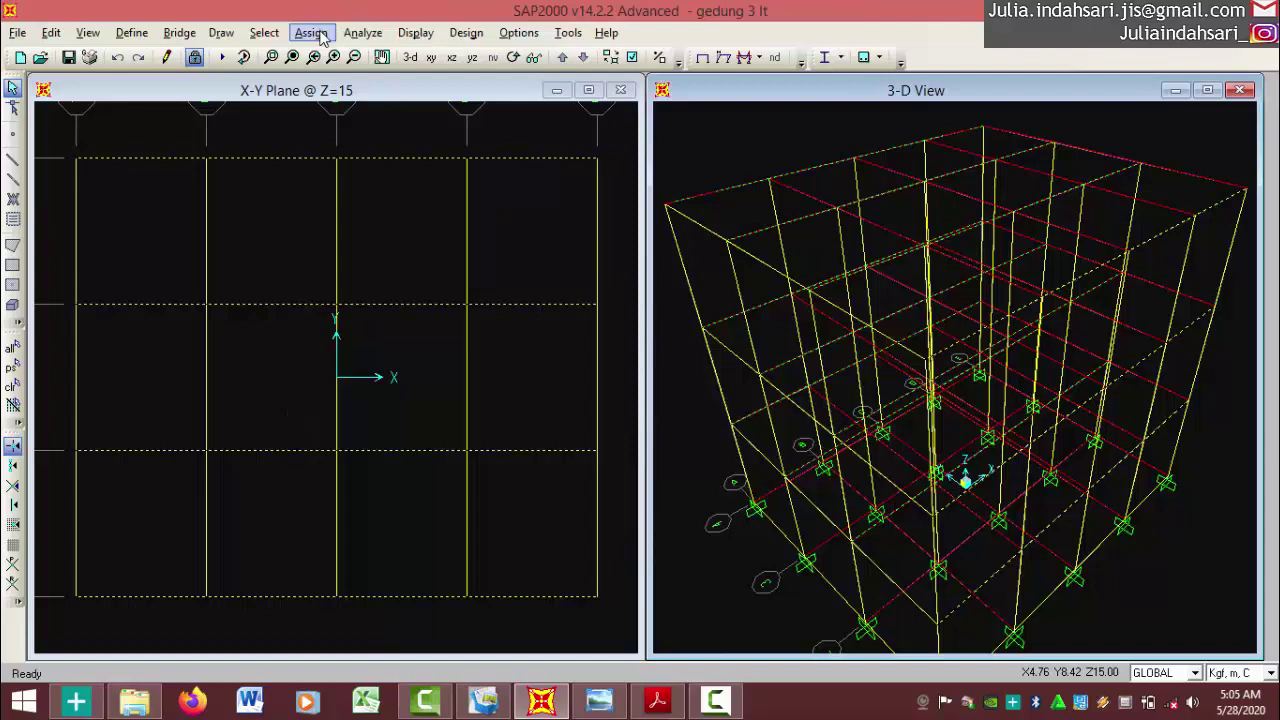
Display the frame force tables again with ENVELOPE as the only load case
click(415, 32)
click(517, 384)
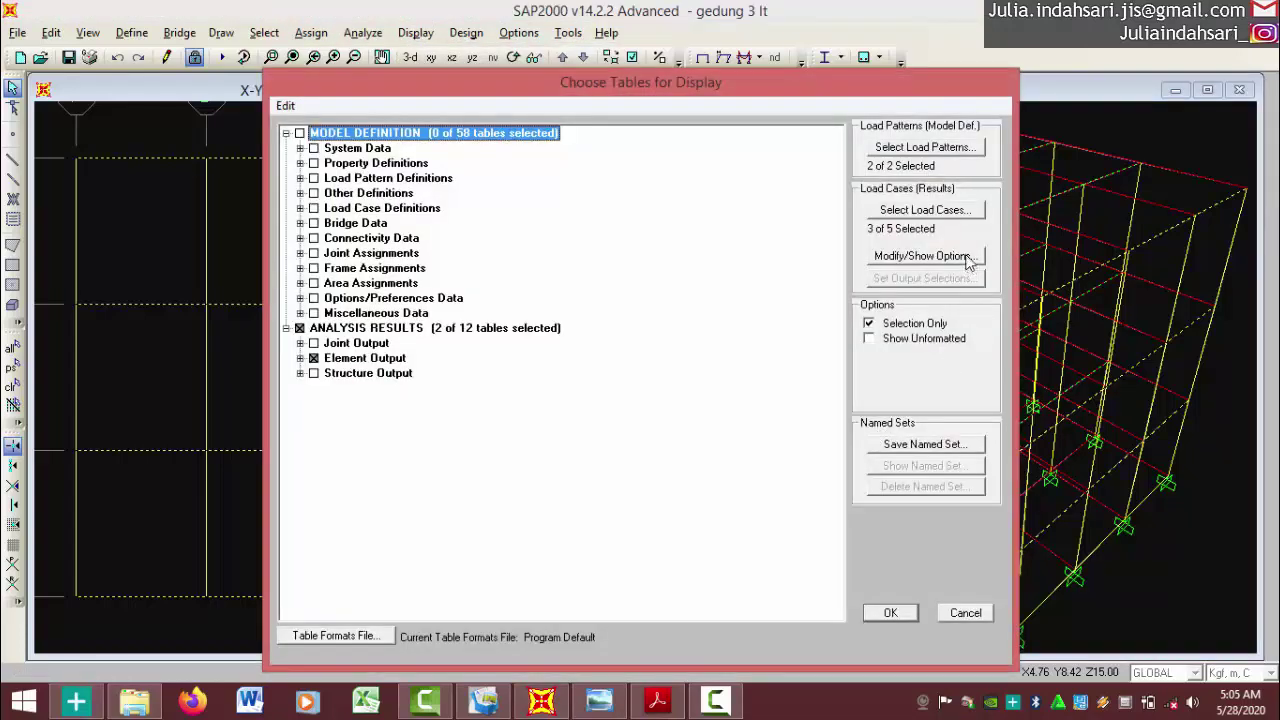
click(948, 220)
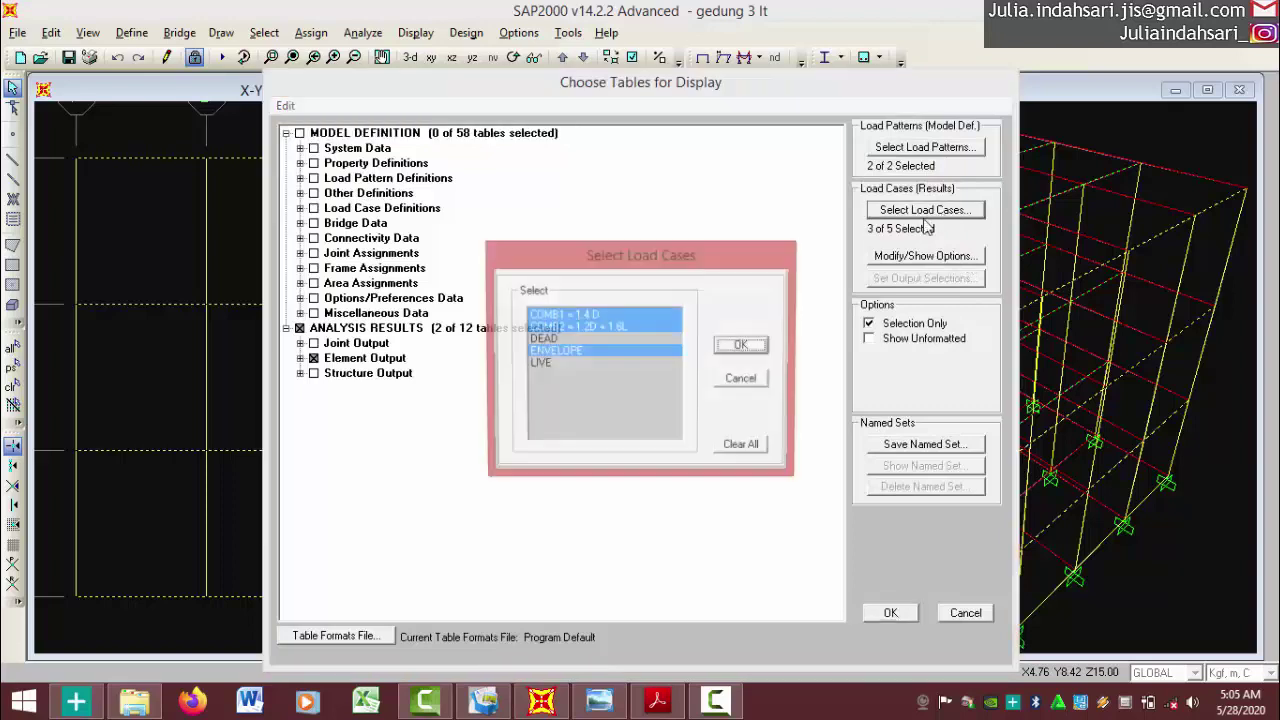
click(612, 328)
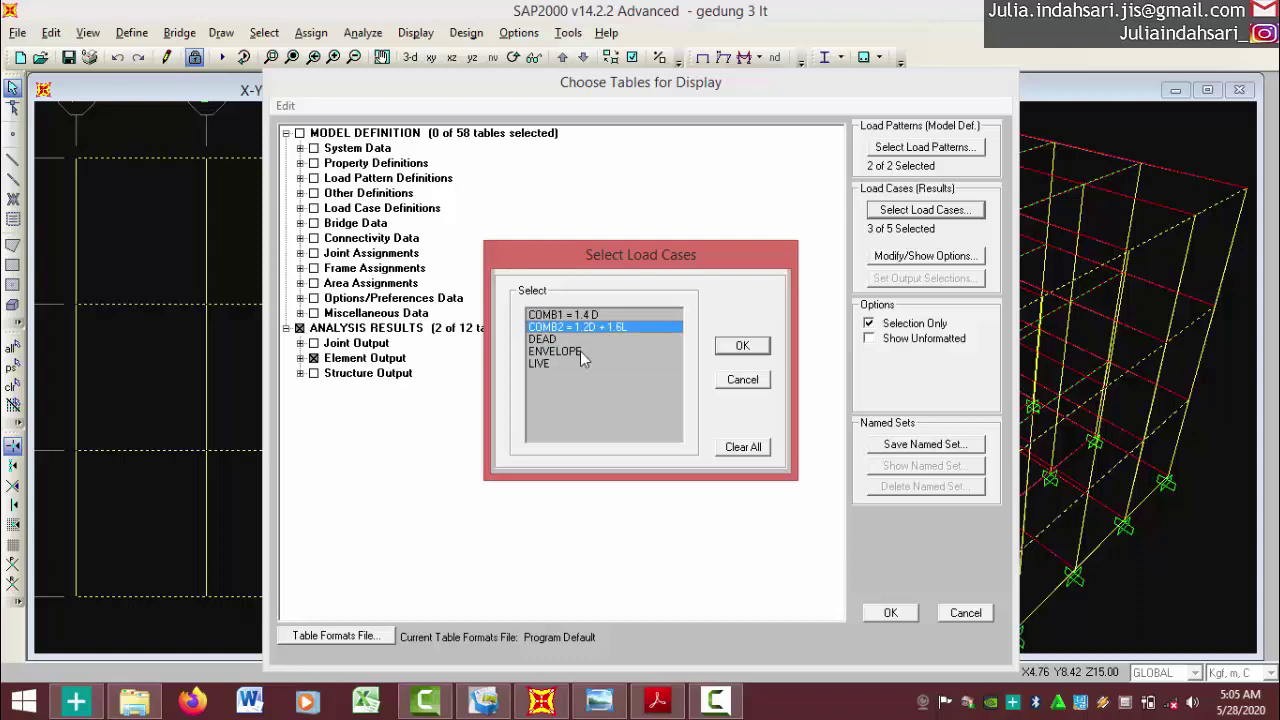
click(580, 351)
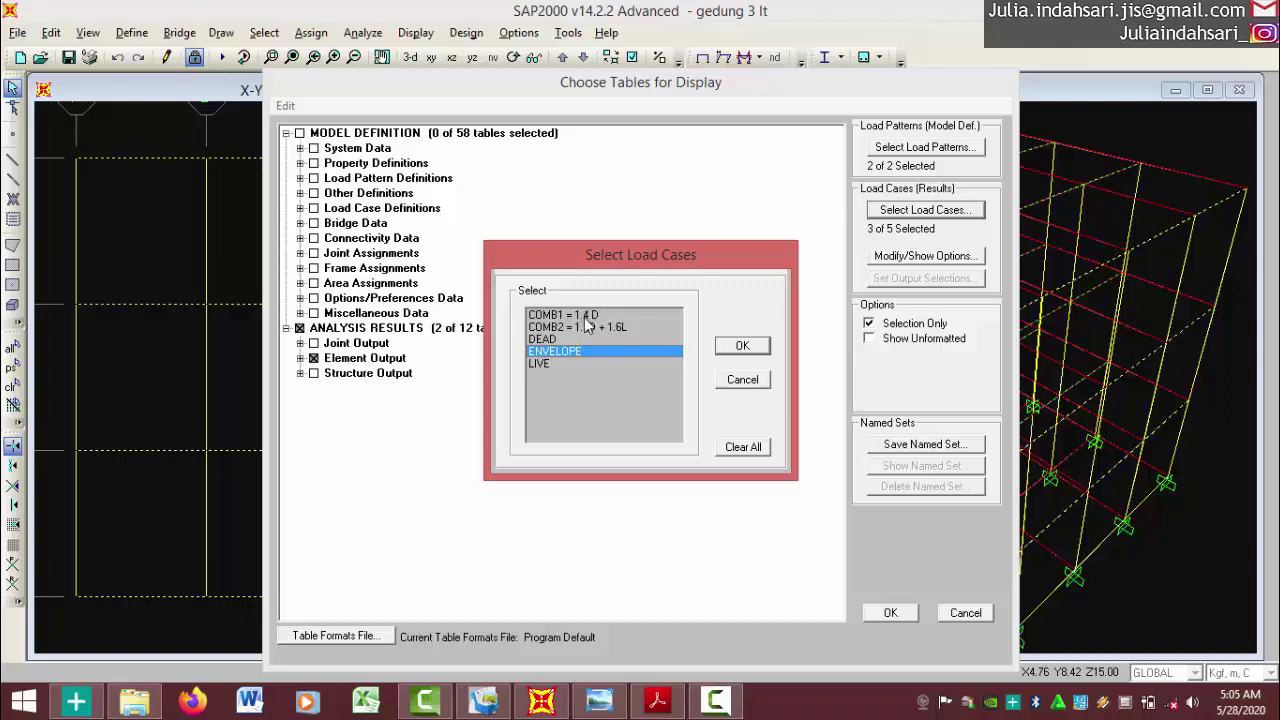
click(740, 346)
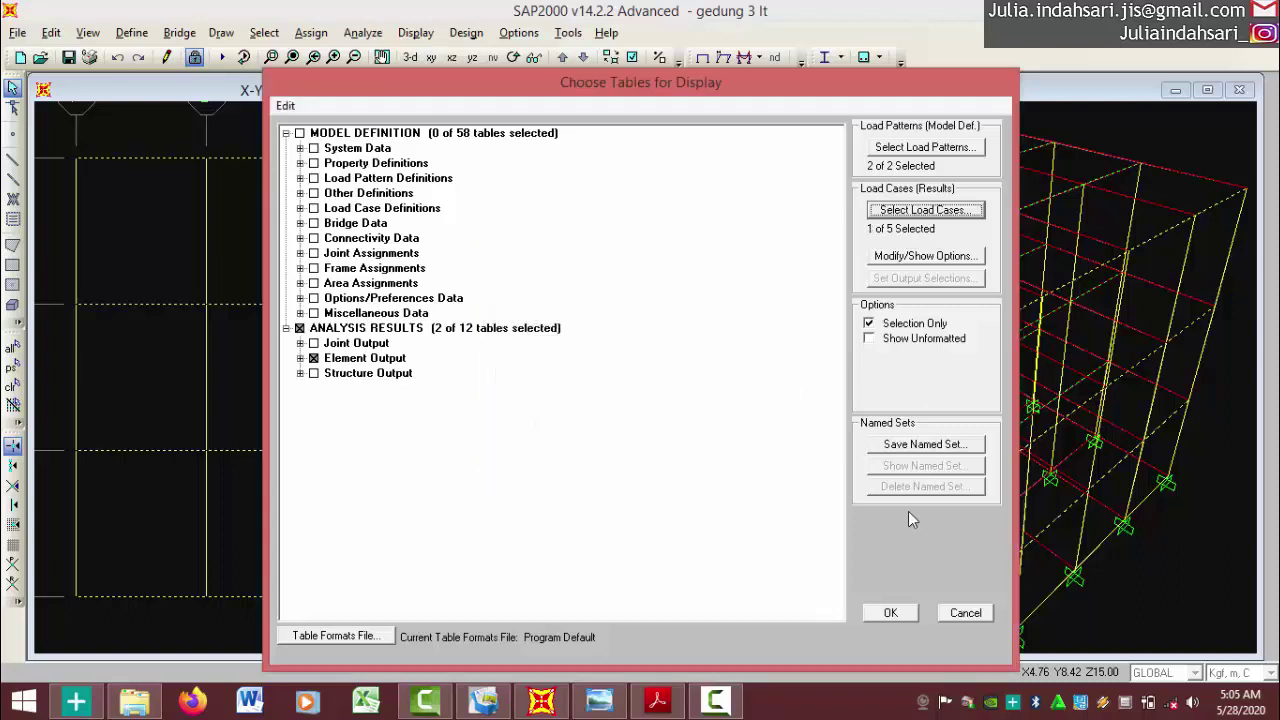
click(911, 613)
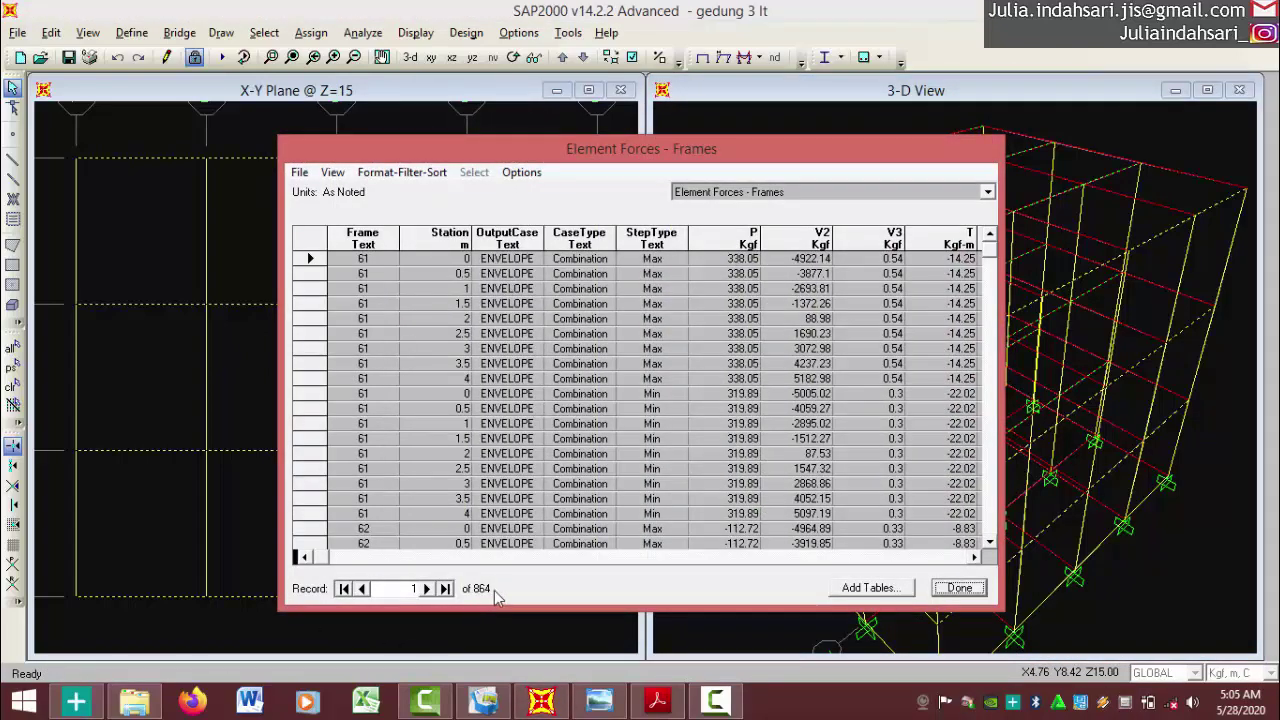
Export the current Element Forces - Frames table to Excel and bring up the exported workbook in a maximized window
click(299, 173)
mouse_move(322, 195)
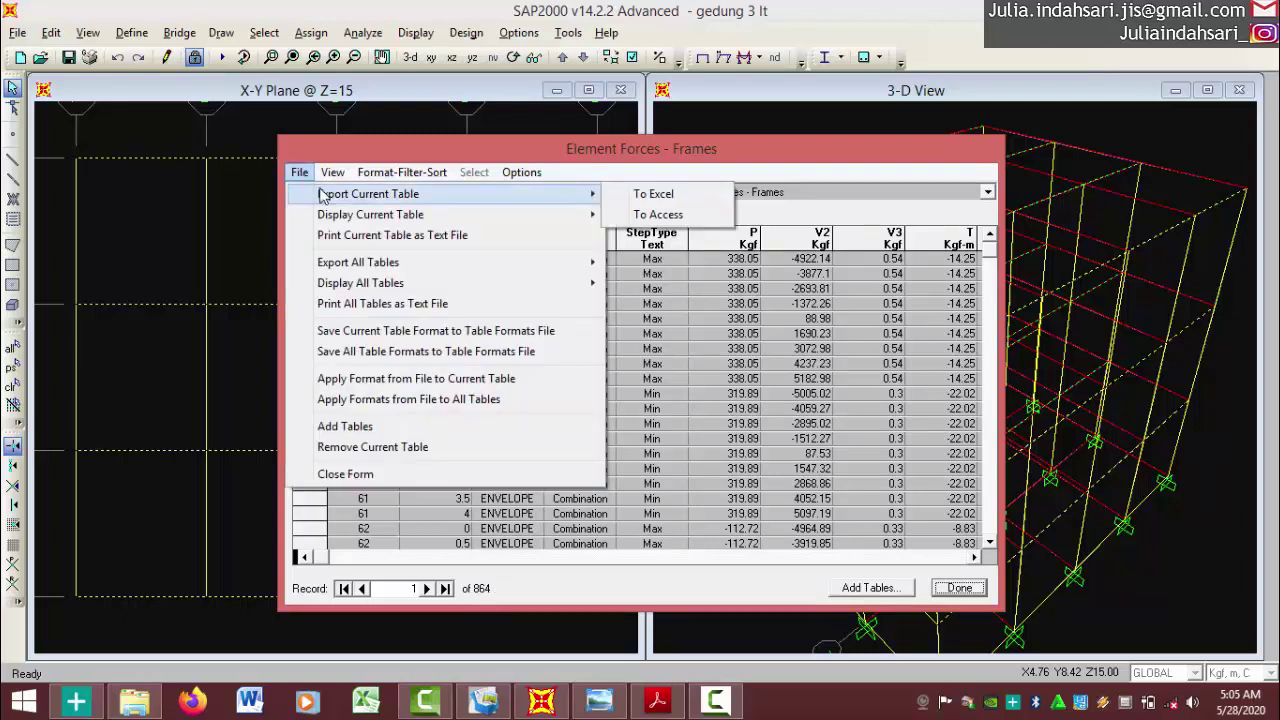
click(623, 197)
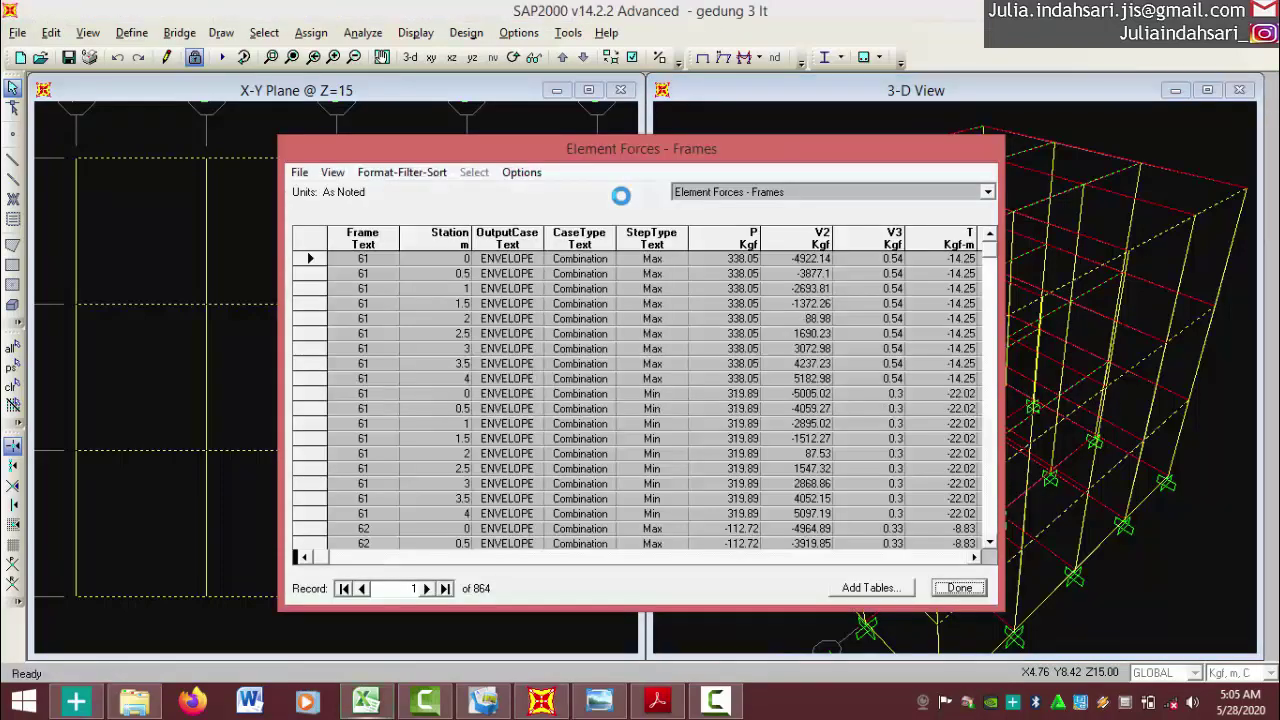
click(383, 707)
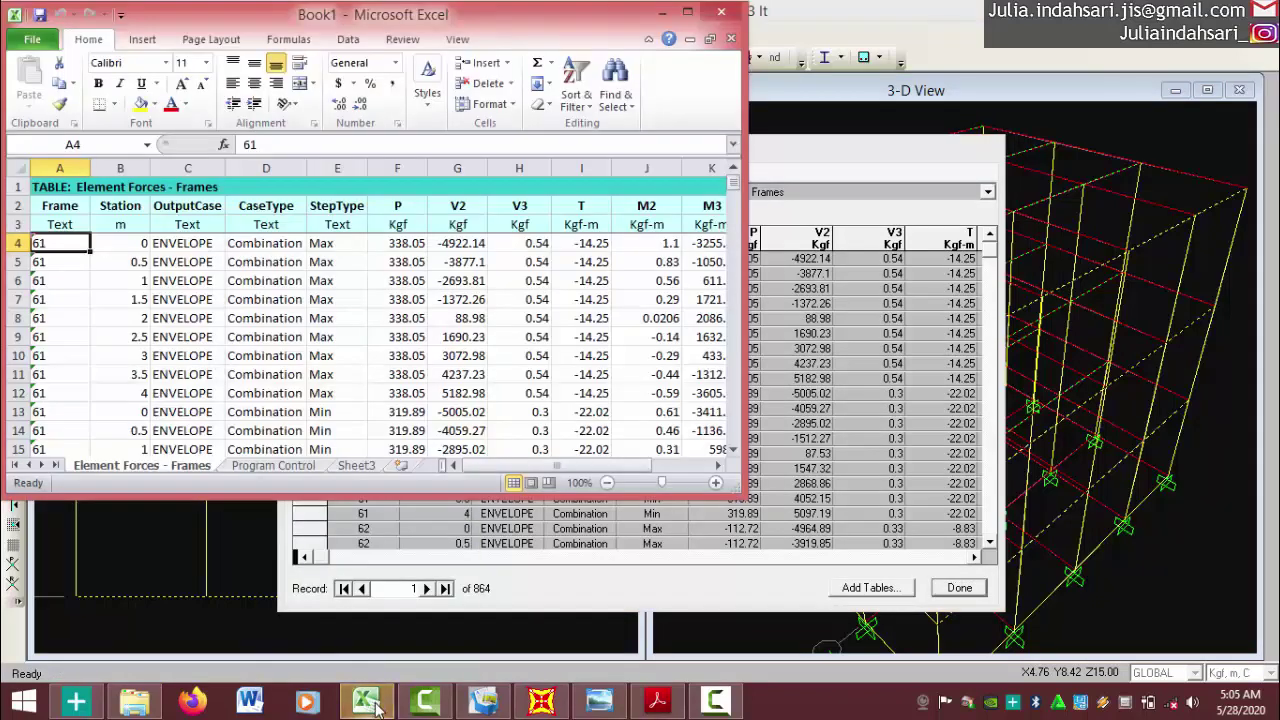
click(687, 14)
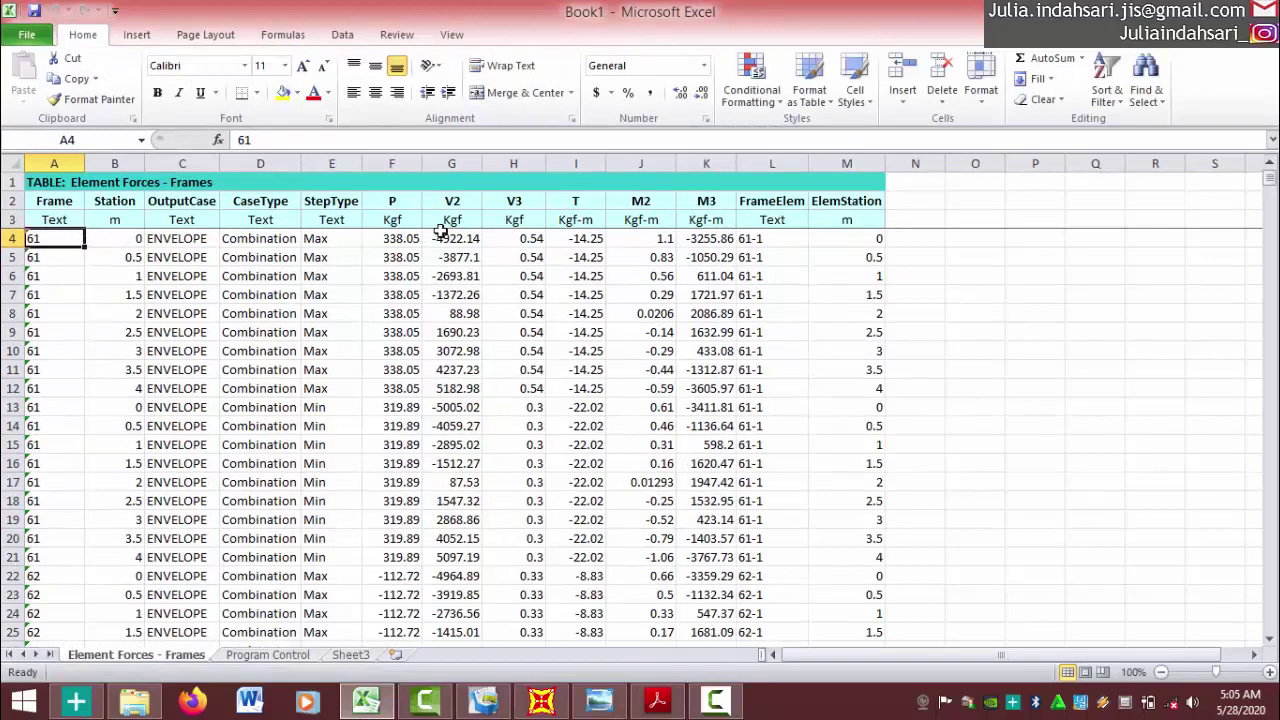
Highlight the entire M3 and V2 columns with a yellow fill
click(707, 163)
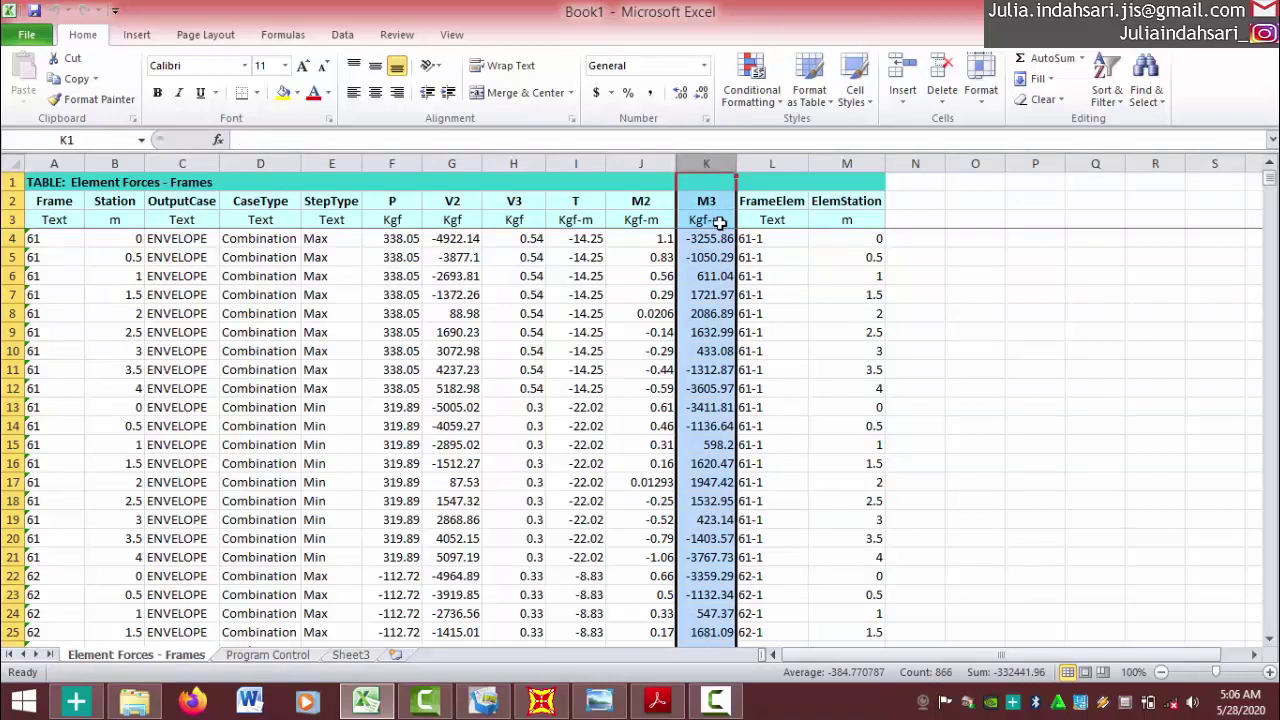
click(284, 93)
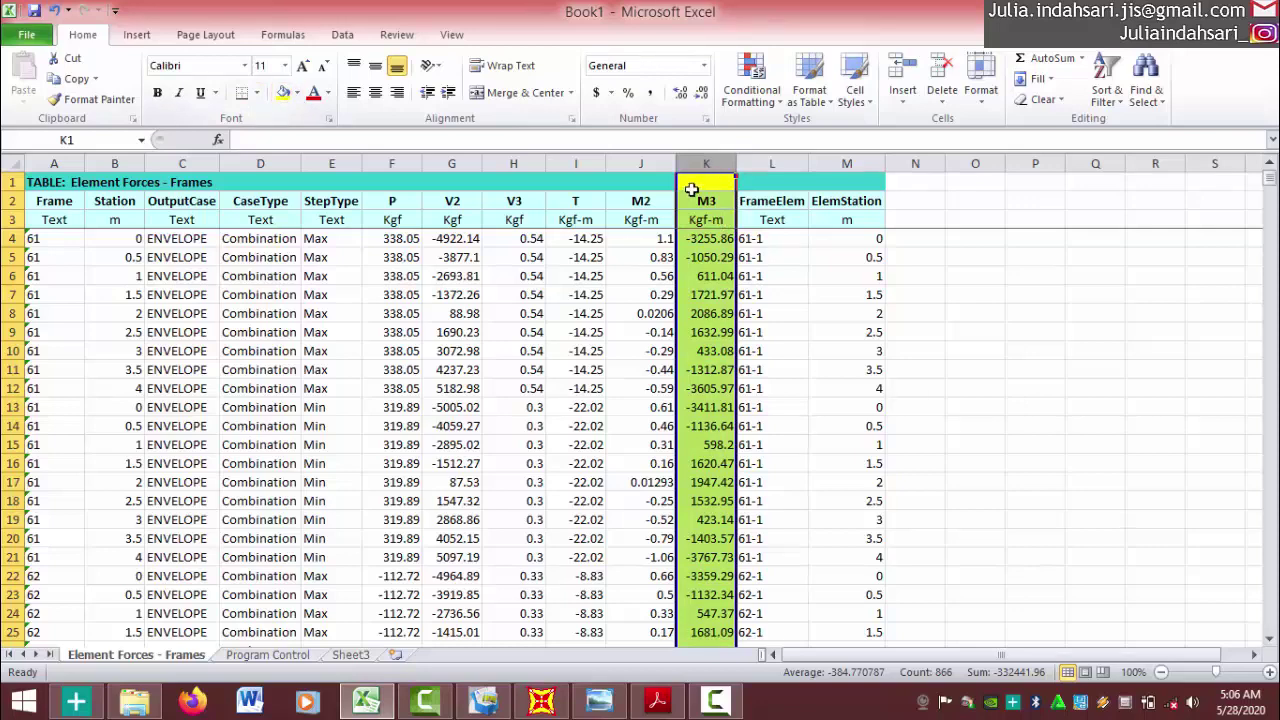
click(459, 176)
key(ctrl+shift+Down)
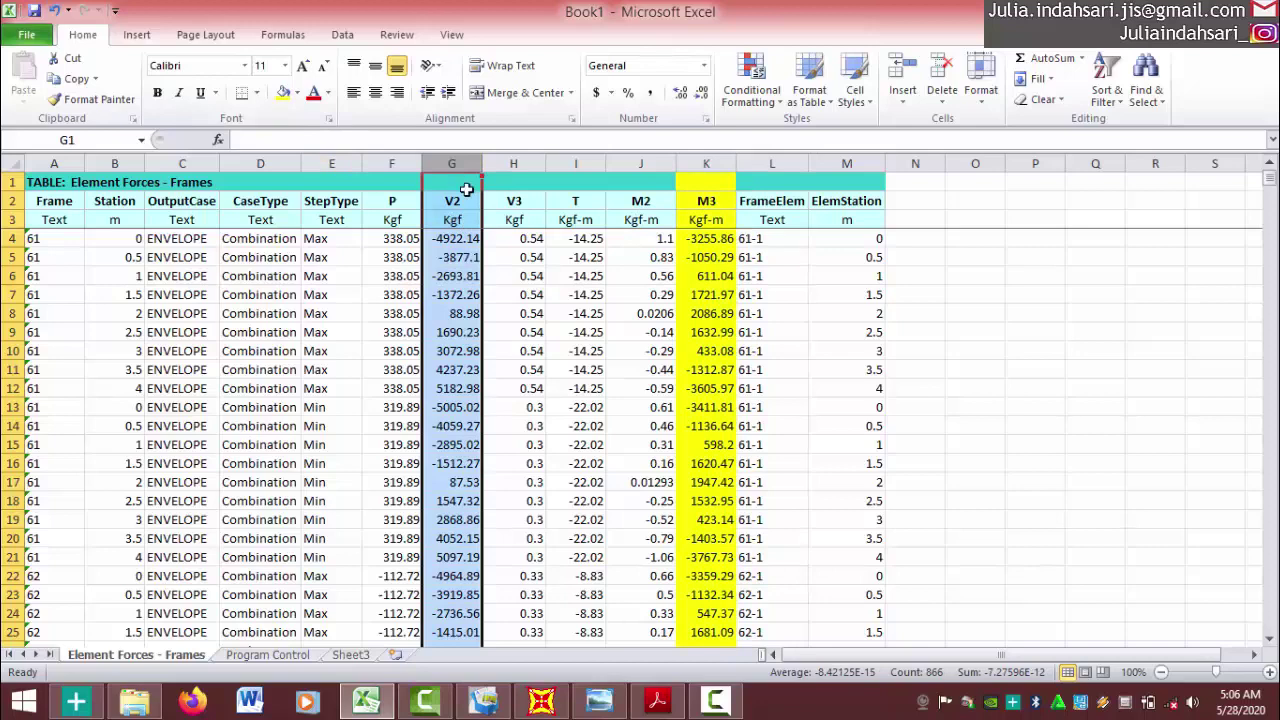
click(283, 92)
Hide the V3, T, M2, FrameElem and ElemStation columns
drag(778, 184, 851, 501)
click(776, 163)
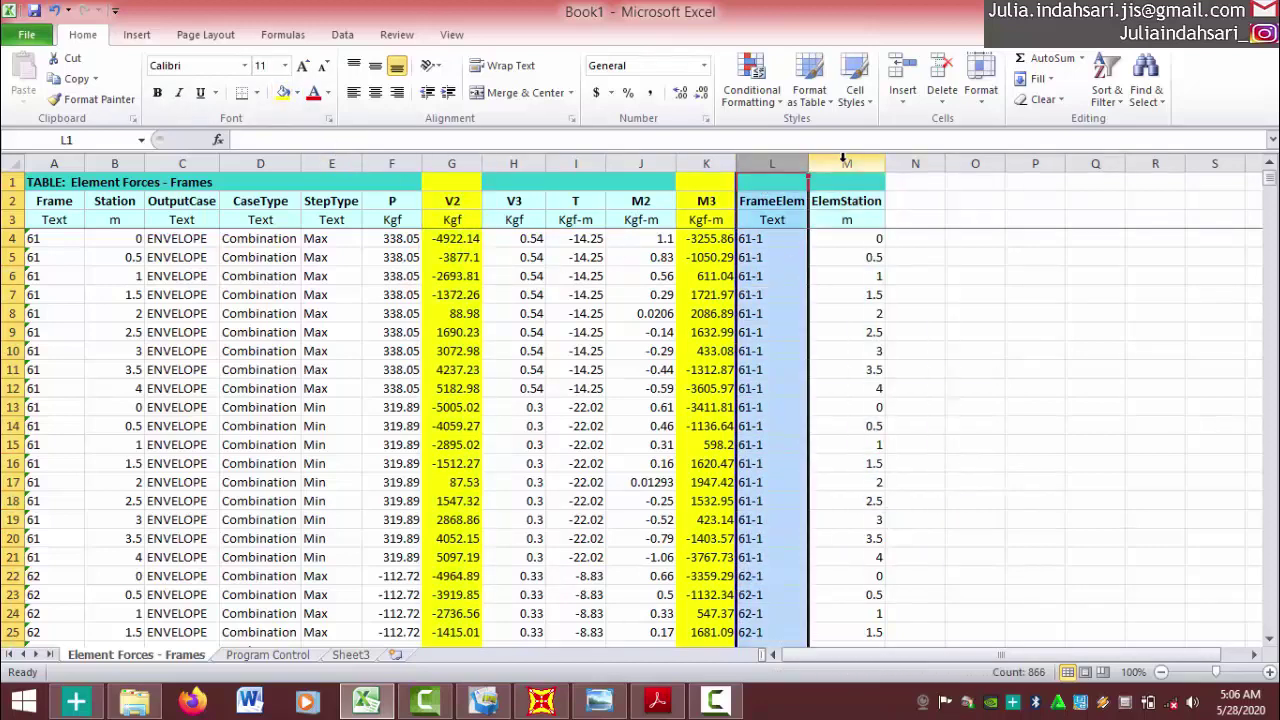
ctrl+click(846, 163)
ctrl+click(528, 162)
ctrl+click(578, 162)
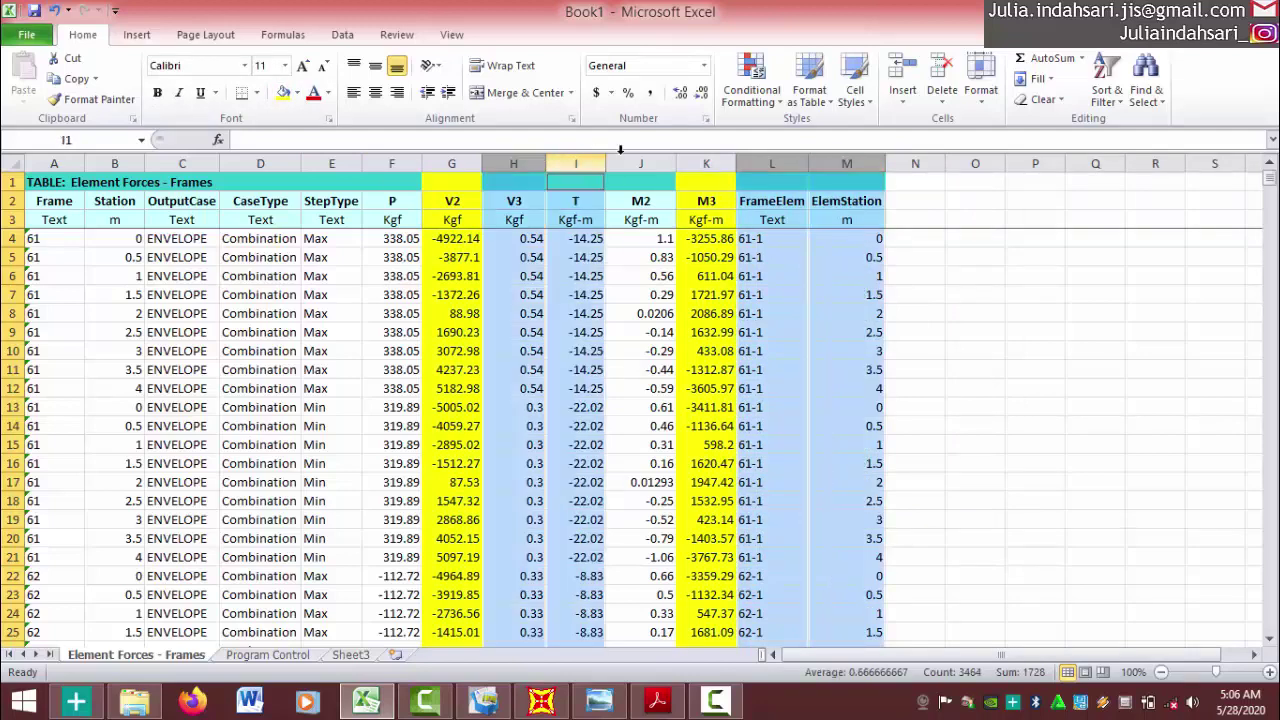
ctrl+click(637, 162)
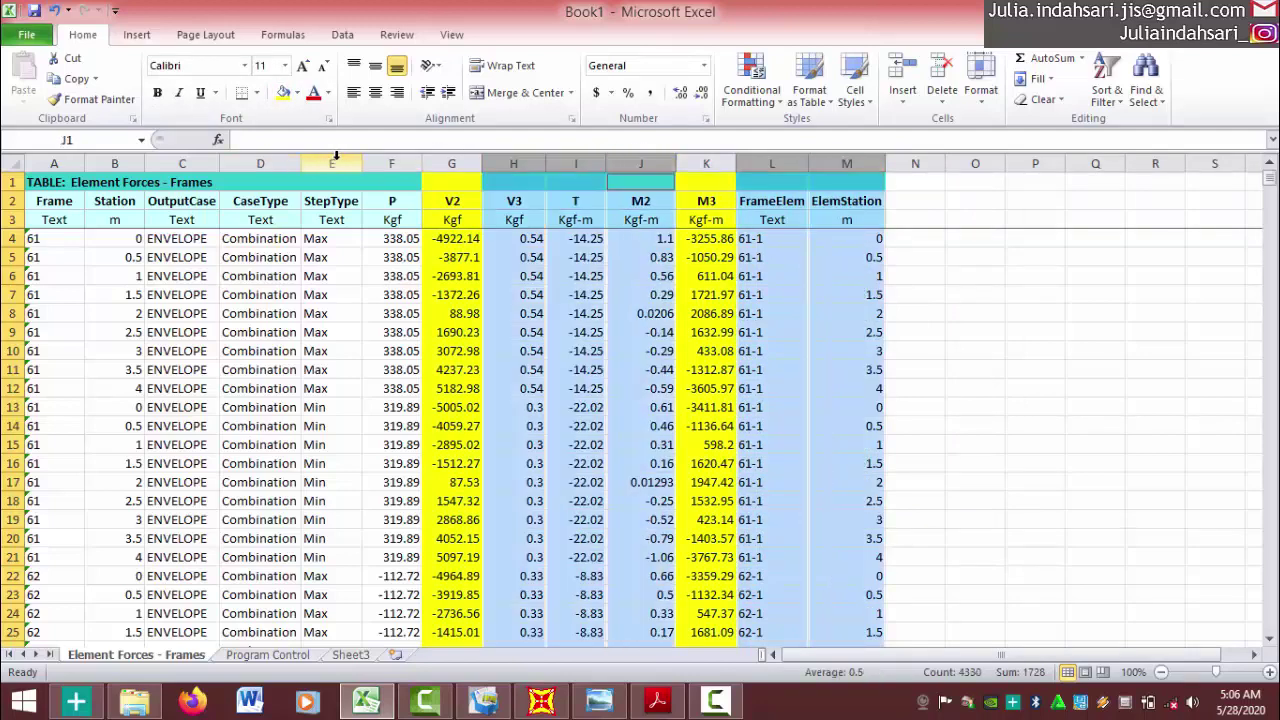
right_click(529, 163)
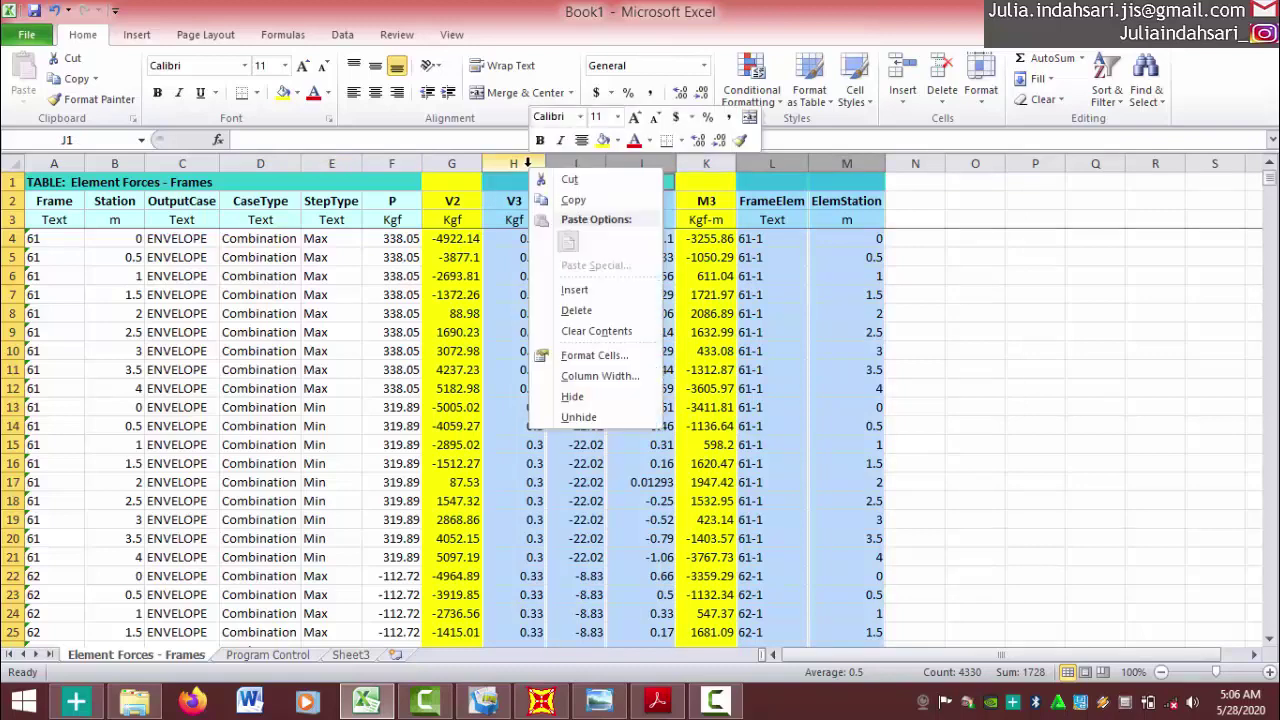
click(572, 397)
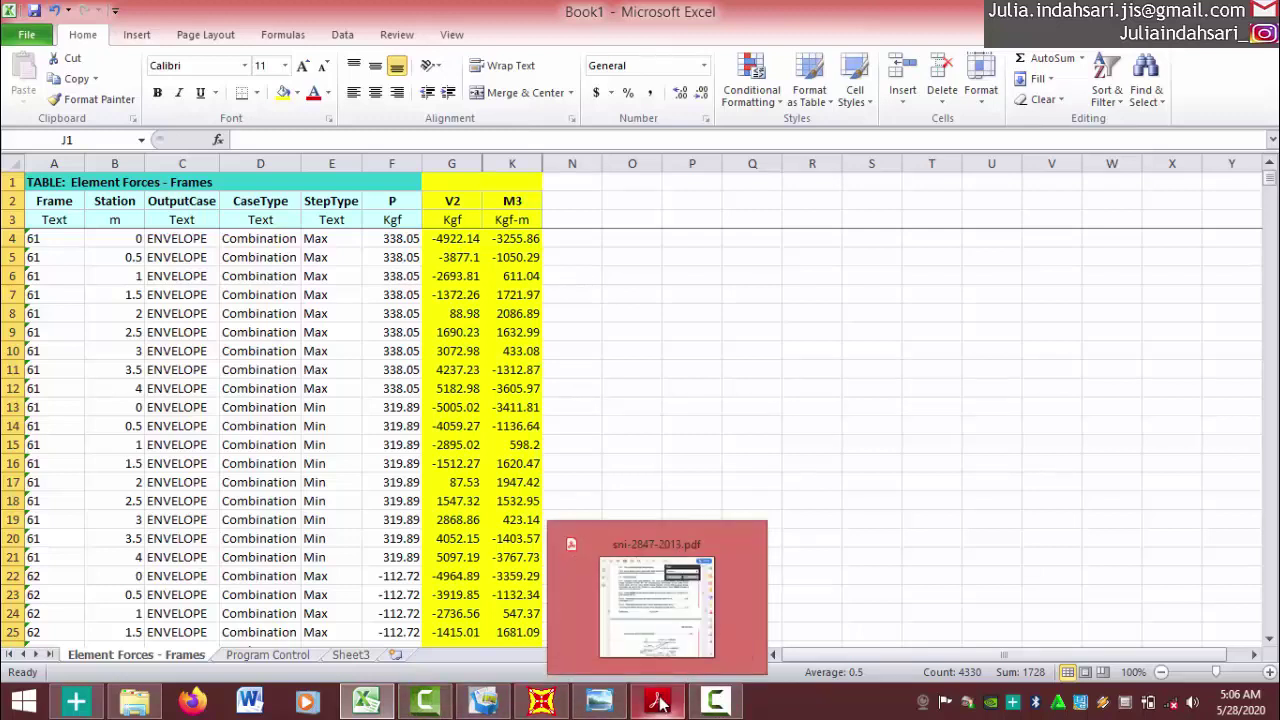
Switch to SAP2000, close the results table and show the filled Moment 3-3 diagram for COMB1 = 1.4 D
click(541, 703)
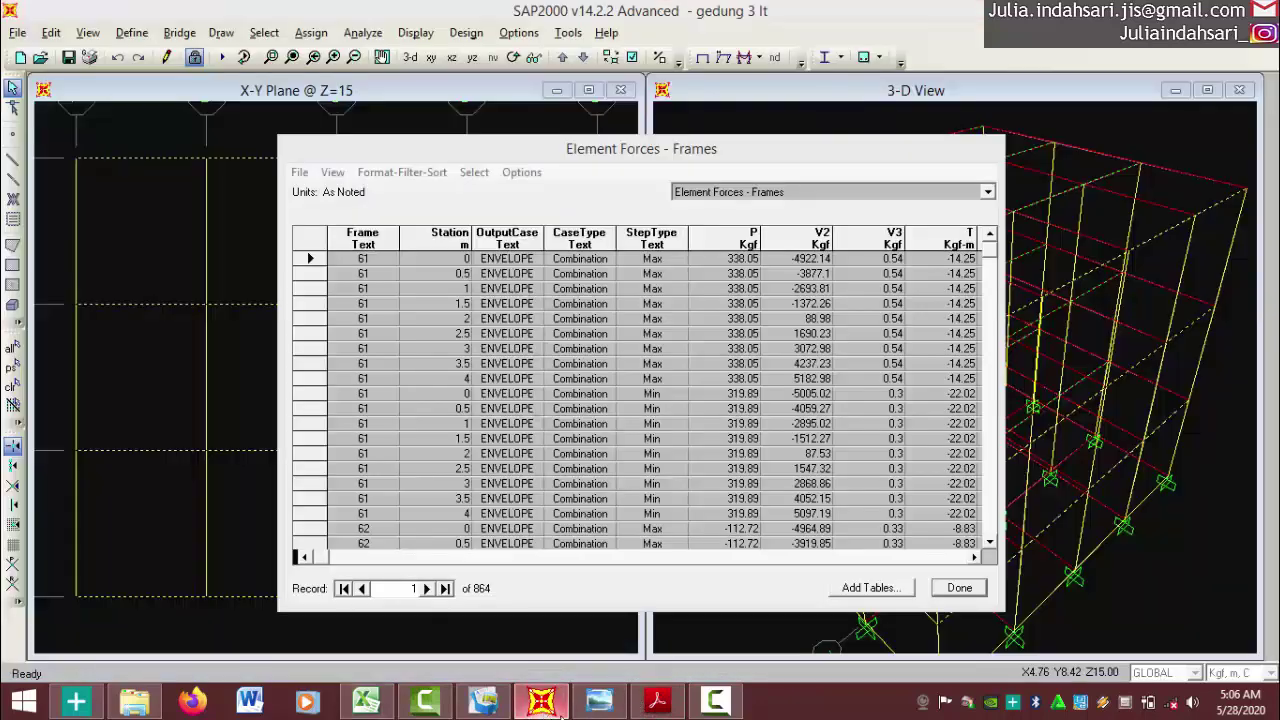
click(960, 588)
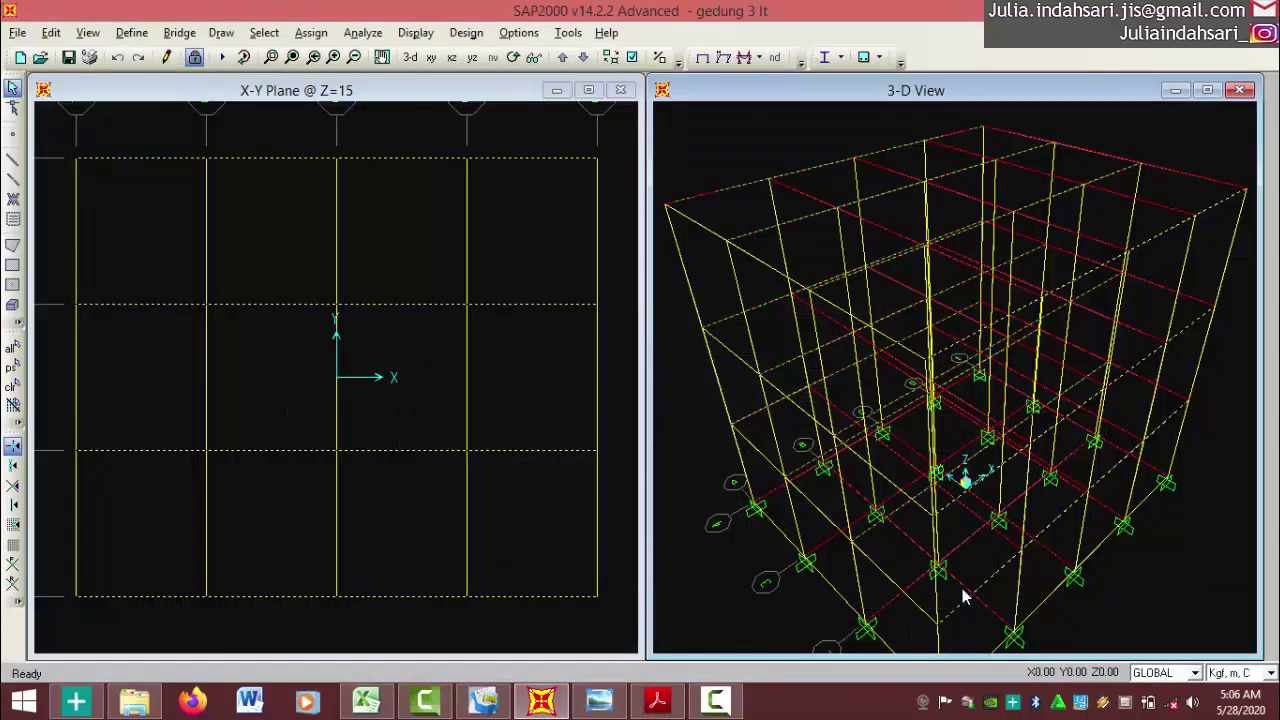
click(414, 32)
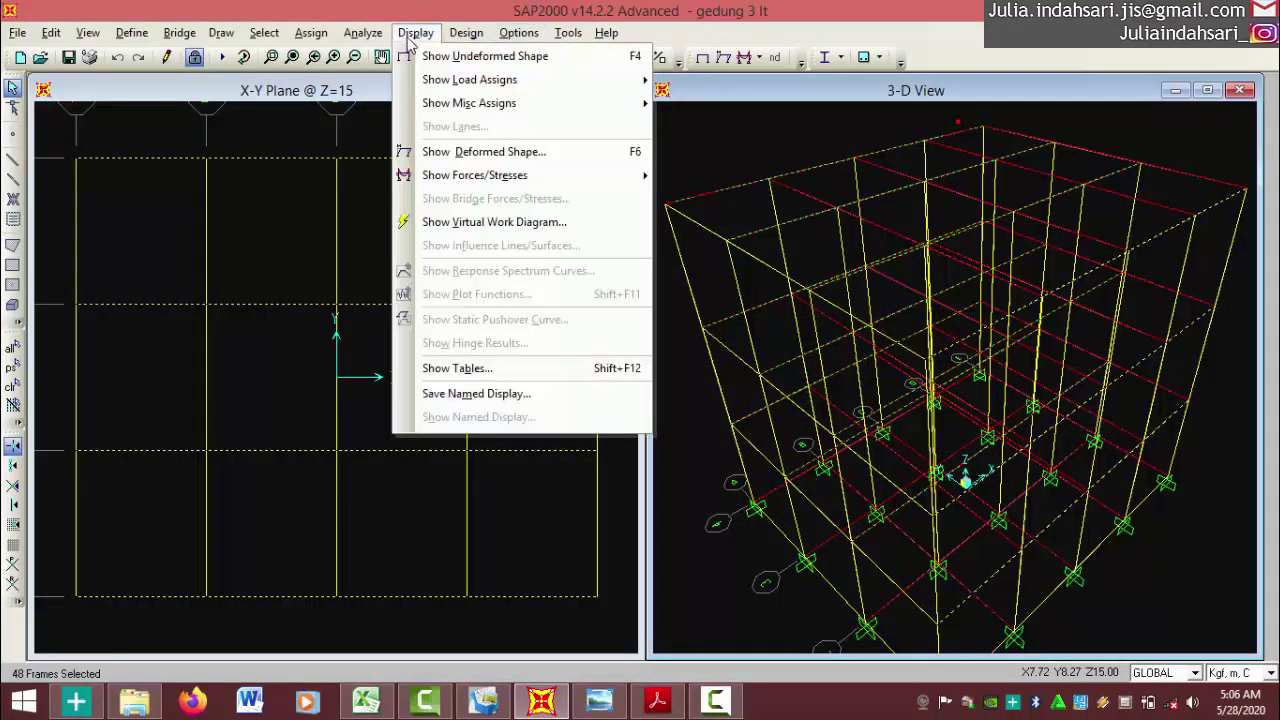
mouse_move(479, 184)
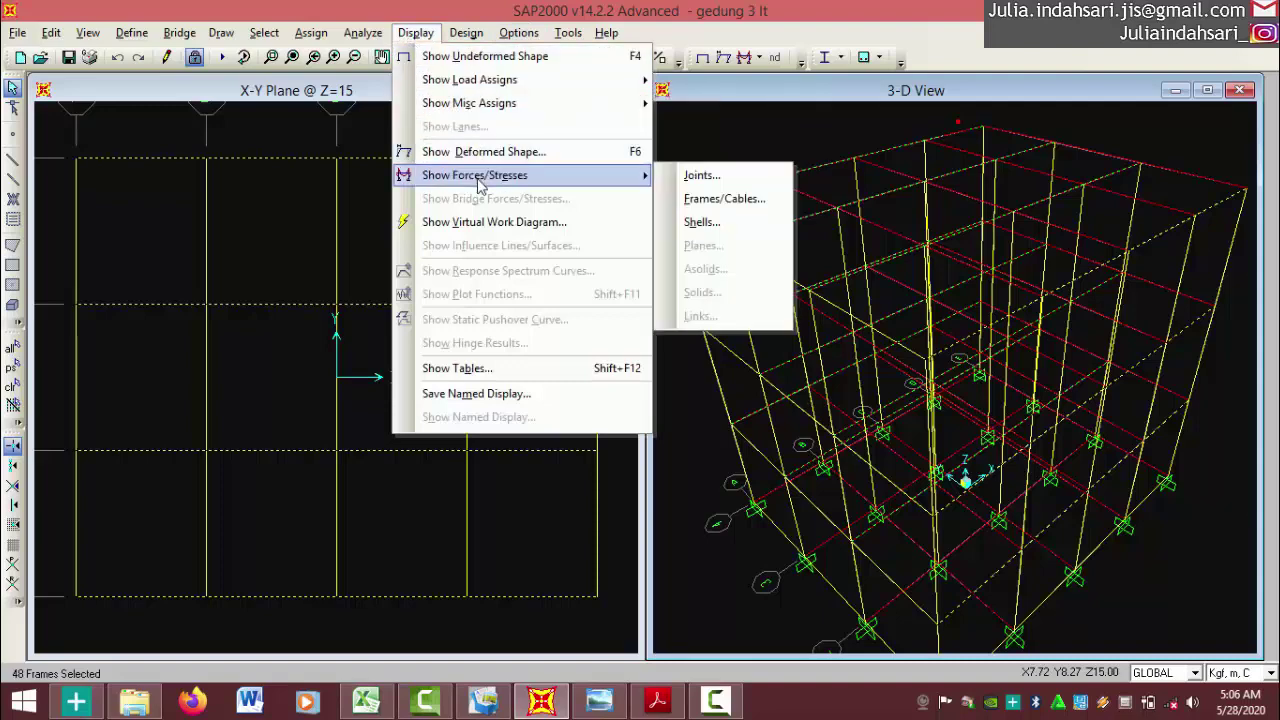
click(722, 198)
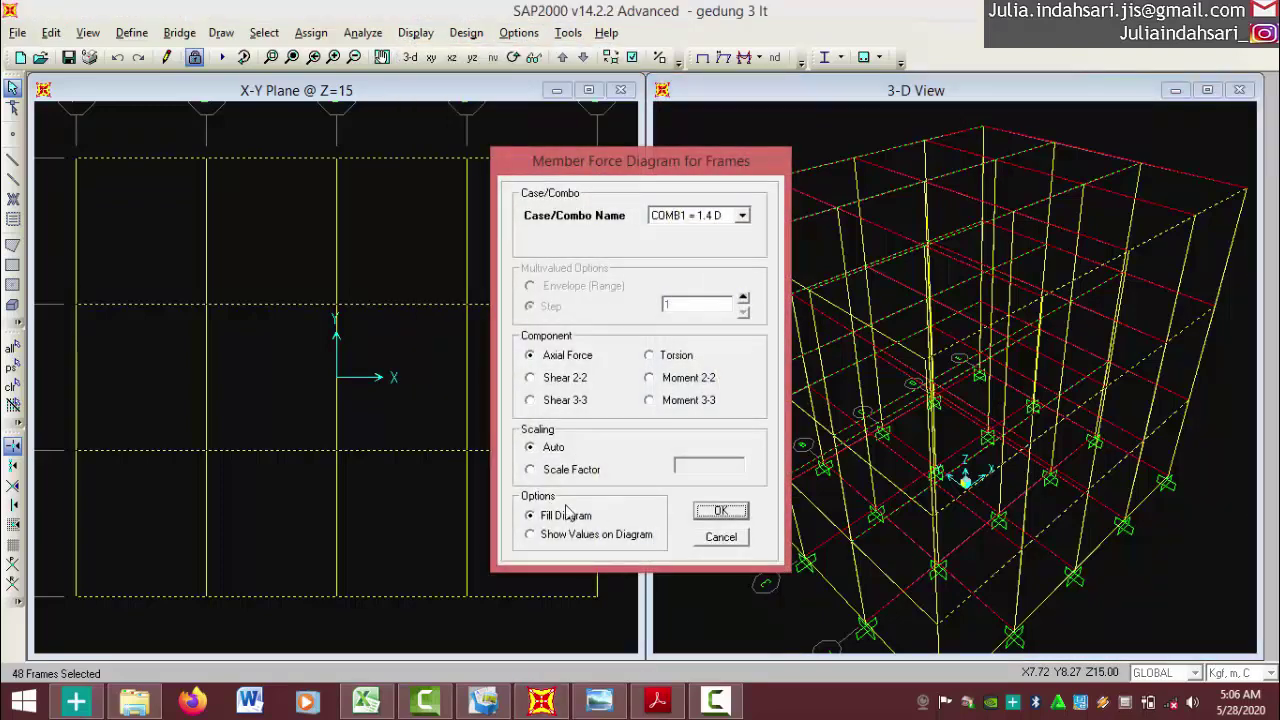
click(721, 518)
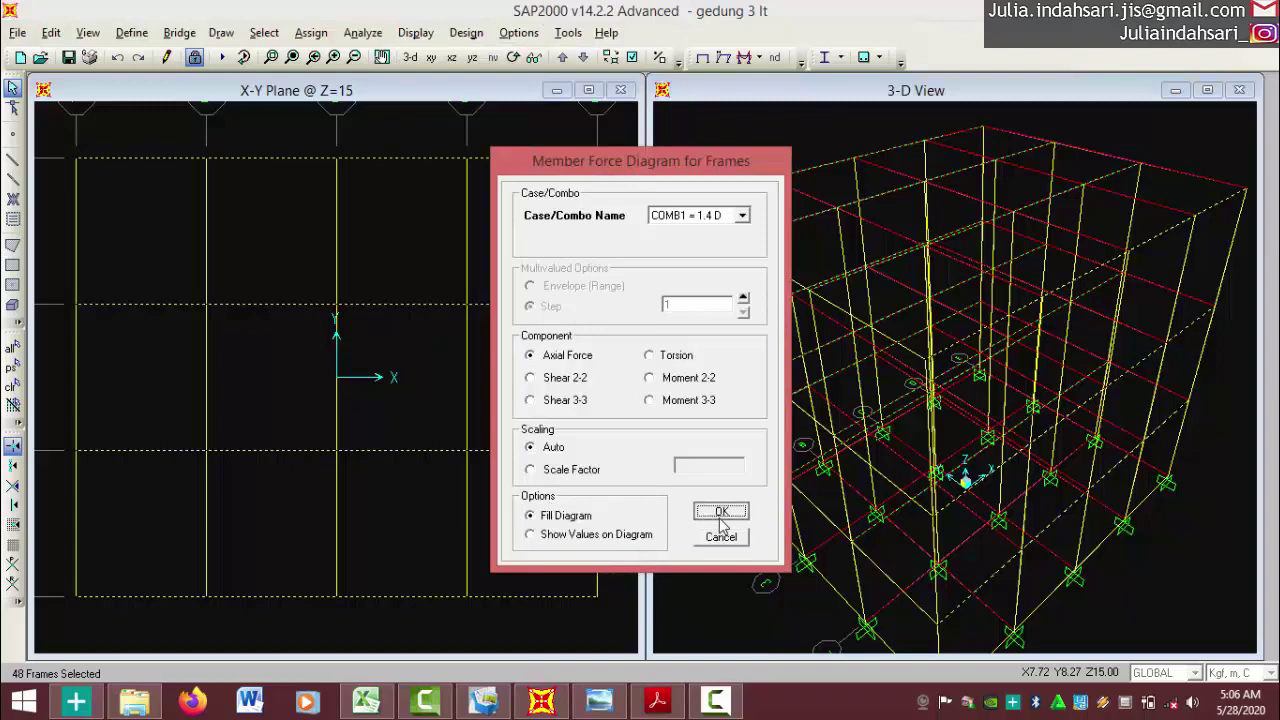
click(670, 402)
click(721, 512)
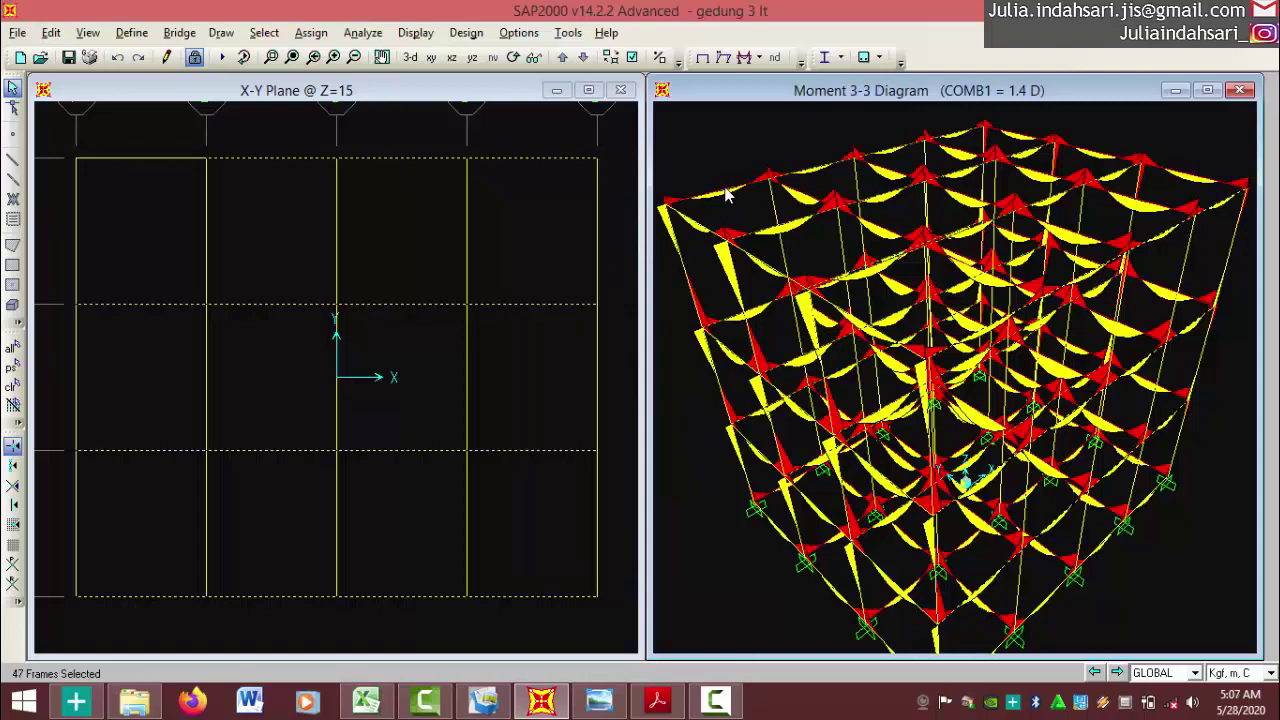
Open the detailed diagrams of an outer top-storey Balok 20x30 beam and examine shear and moment along its length
right_click(723, 187)
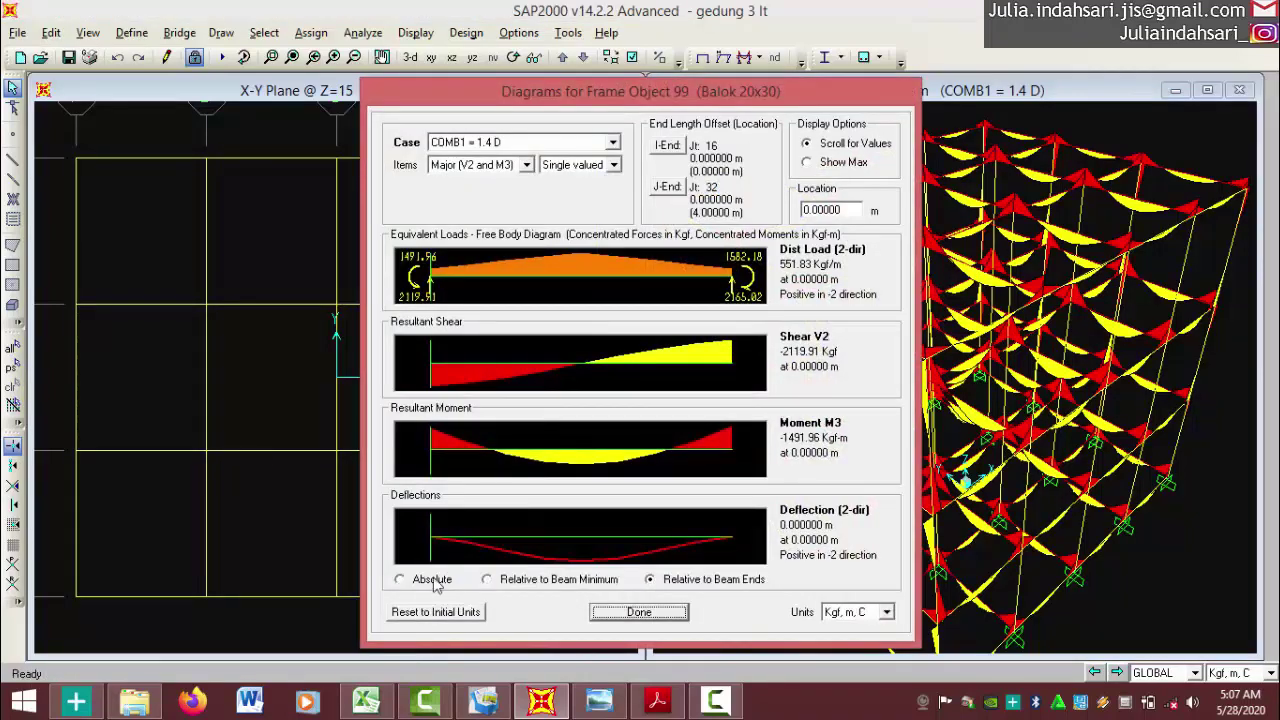
mouse_move(680, 452)
mouse_down()
mouse_move(748, 465)
mouse_move(685, 482)
mouse_move(722, 450)
mouse_move(520, 470)
mouse_move(660, 466)
mouse_move(590, 478)
mouse_move(658, 472)
mouse_move(432, 460)
mouse_up()
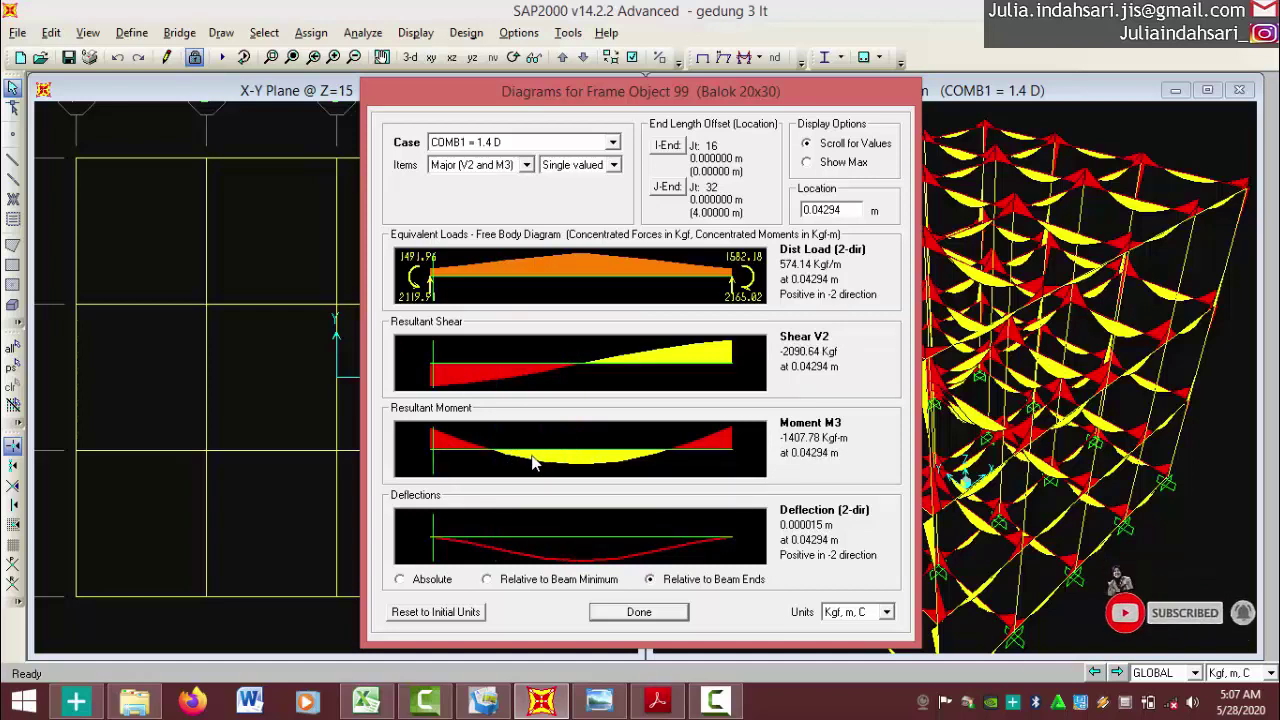
mouse_move(533, 462)
mouse_down()
mouse_move(517, 463)
mouse_move(736, 463)
mouse_move(716, 470)
mouse_up()
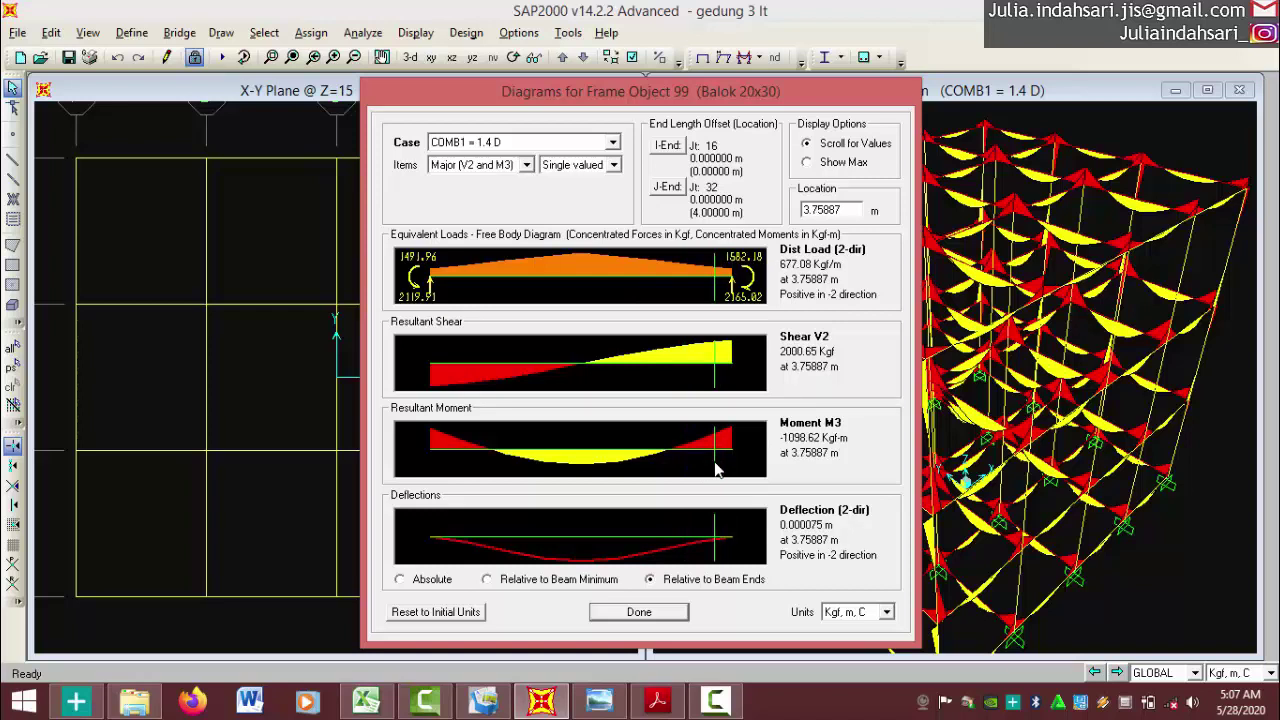
drag(716, 470, 700, 474)
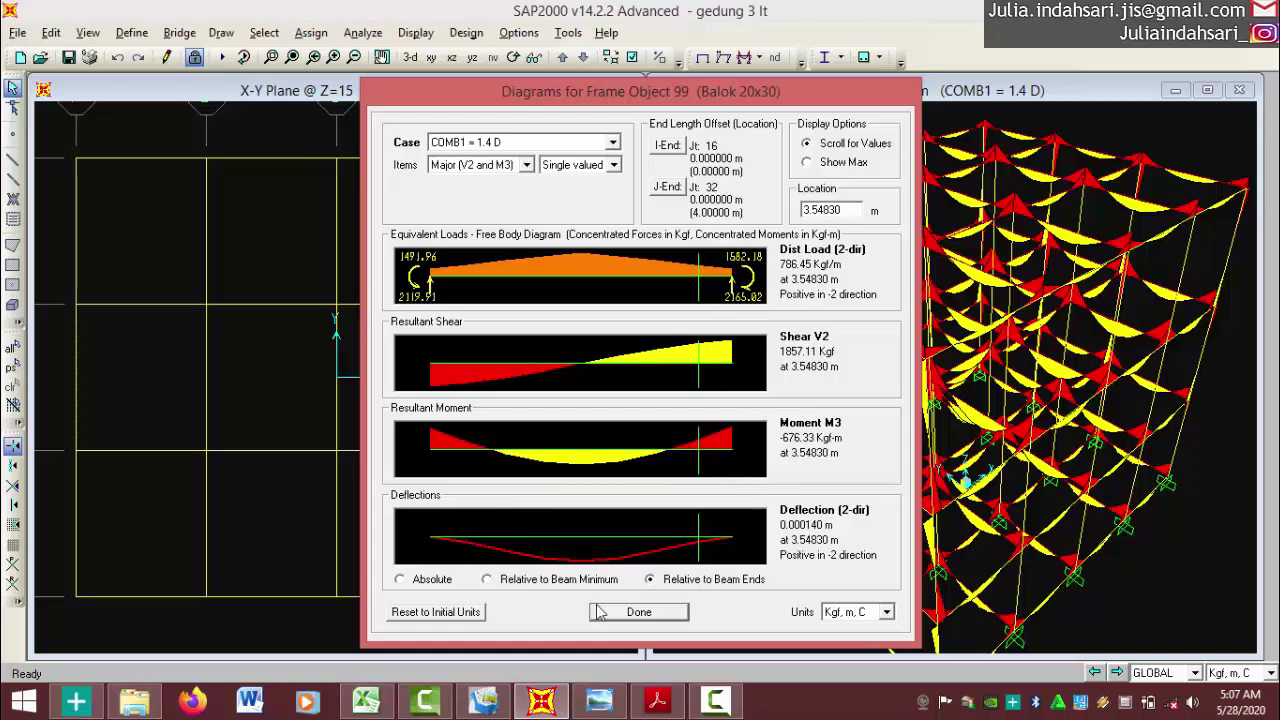
Switch to Excel and sort the frame forces table by the M3 column from smallest to largest, expanding the selection to all columns
click(576, 700)
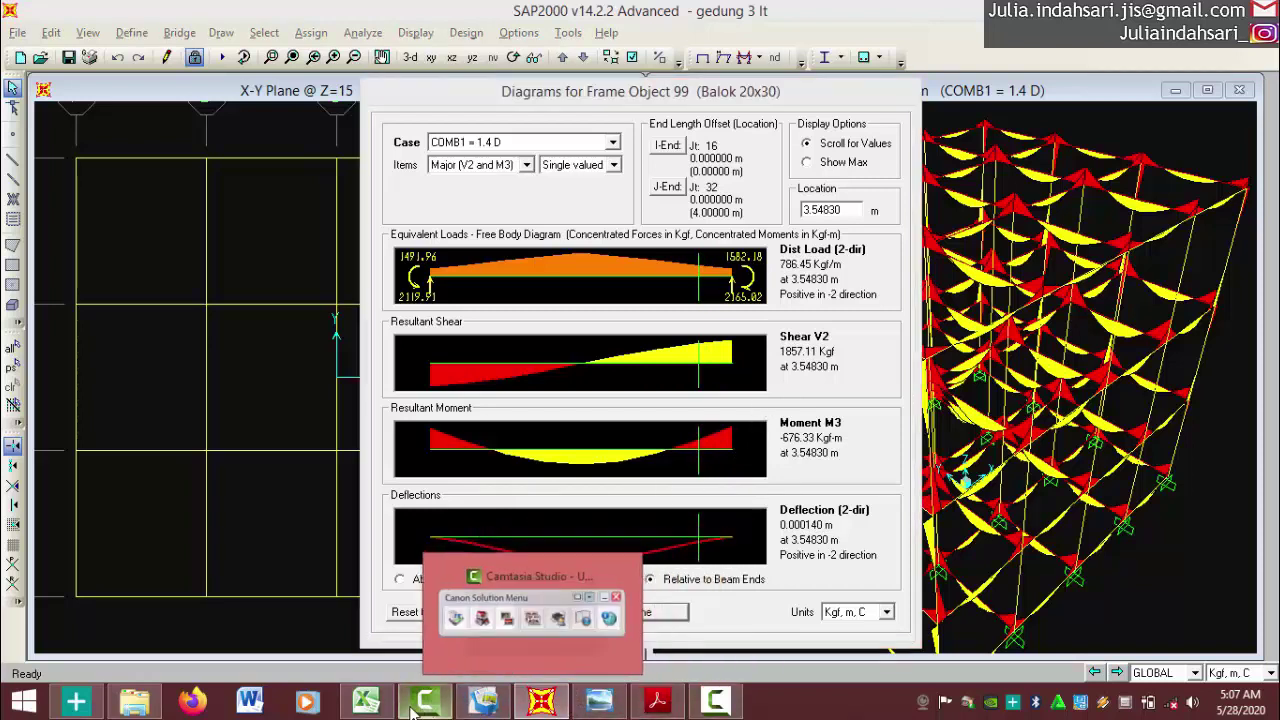
click(366, 702)
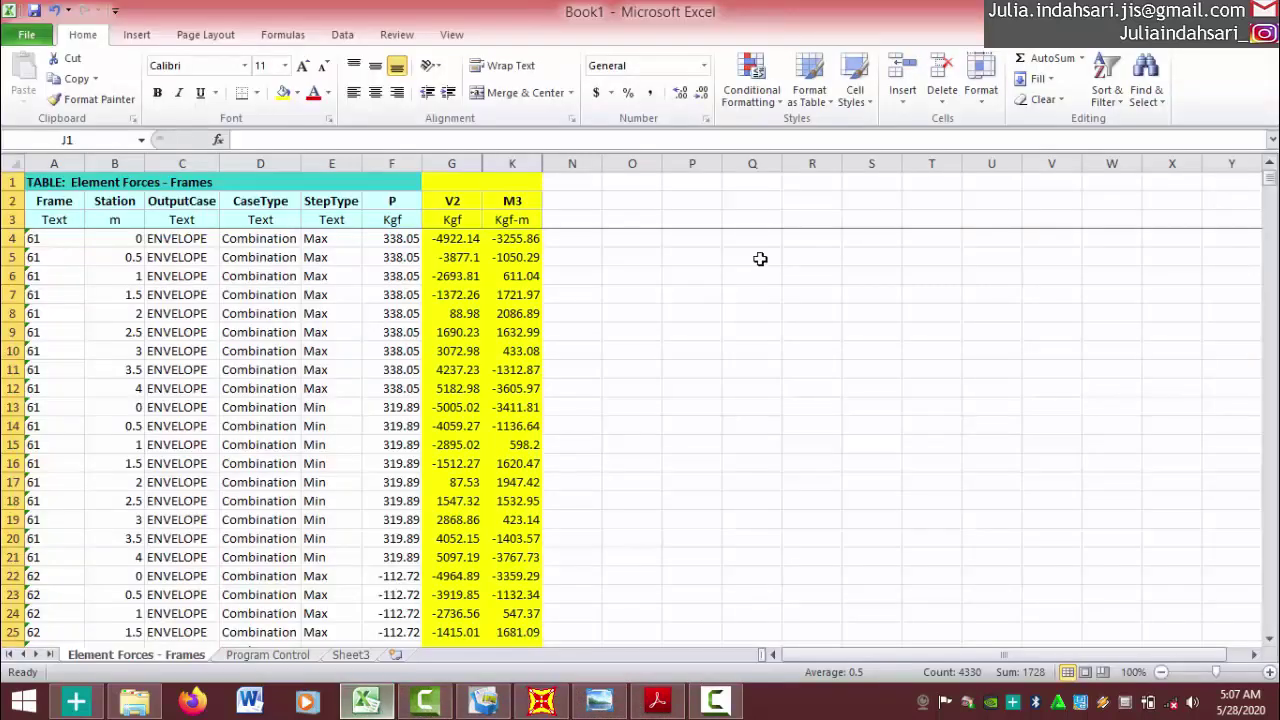
click(520, 162)
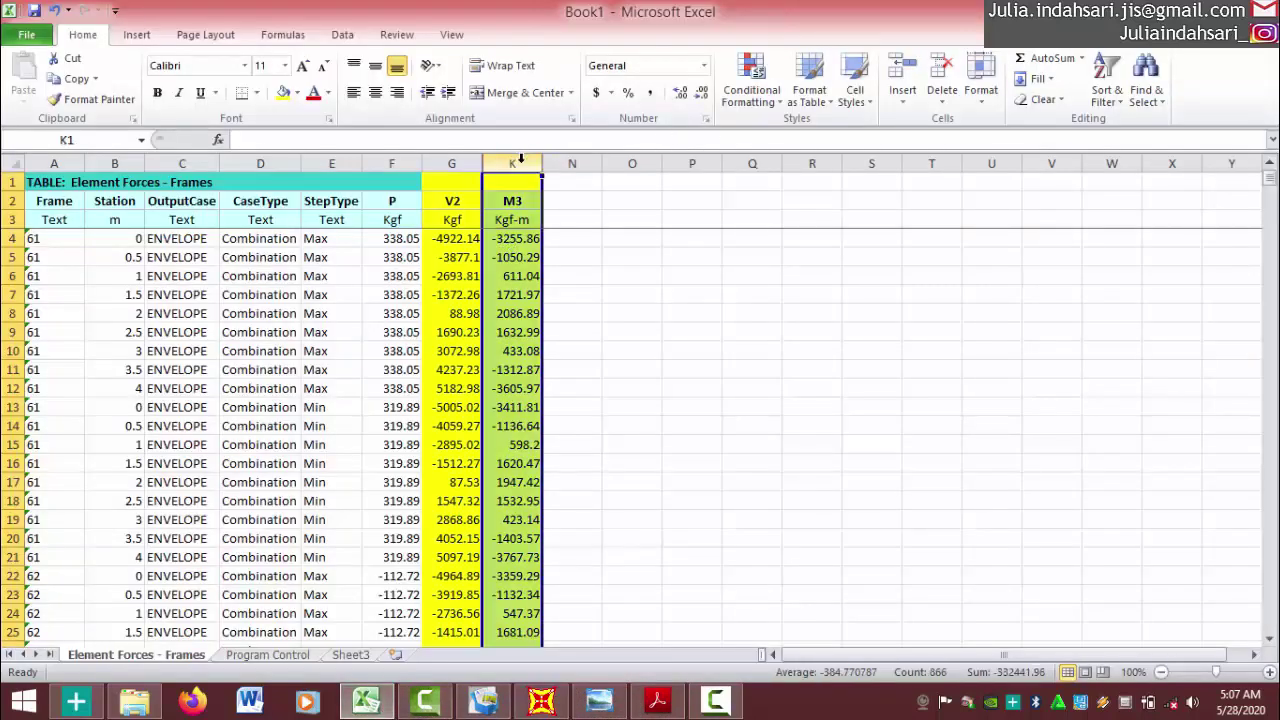
click(205, 34)
click(342, 34)
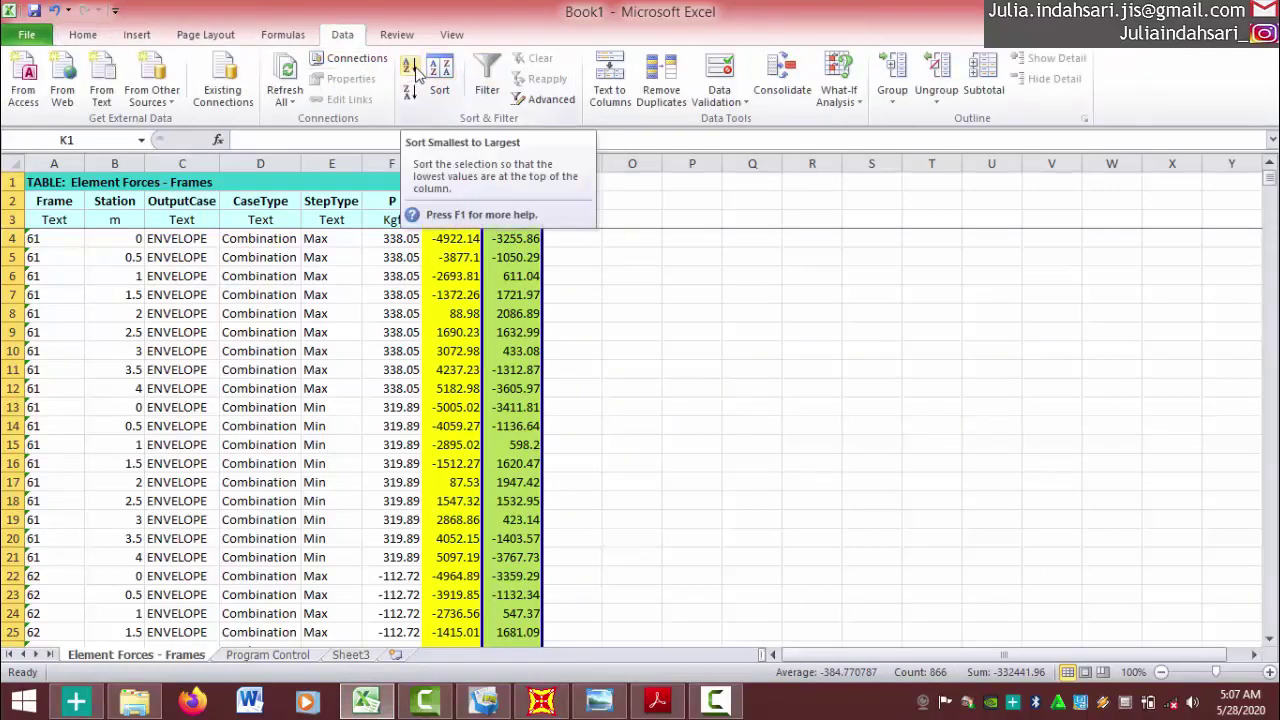
click(416, 75)
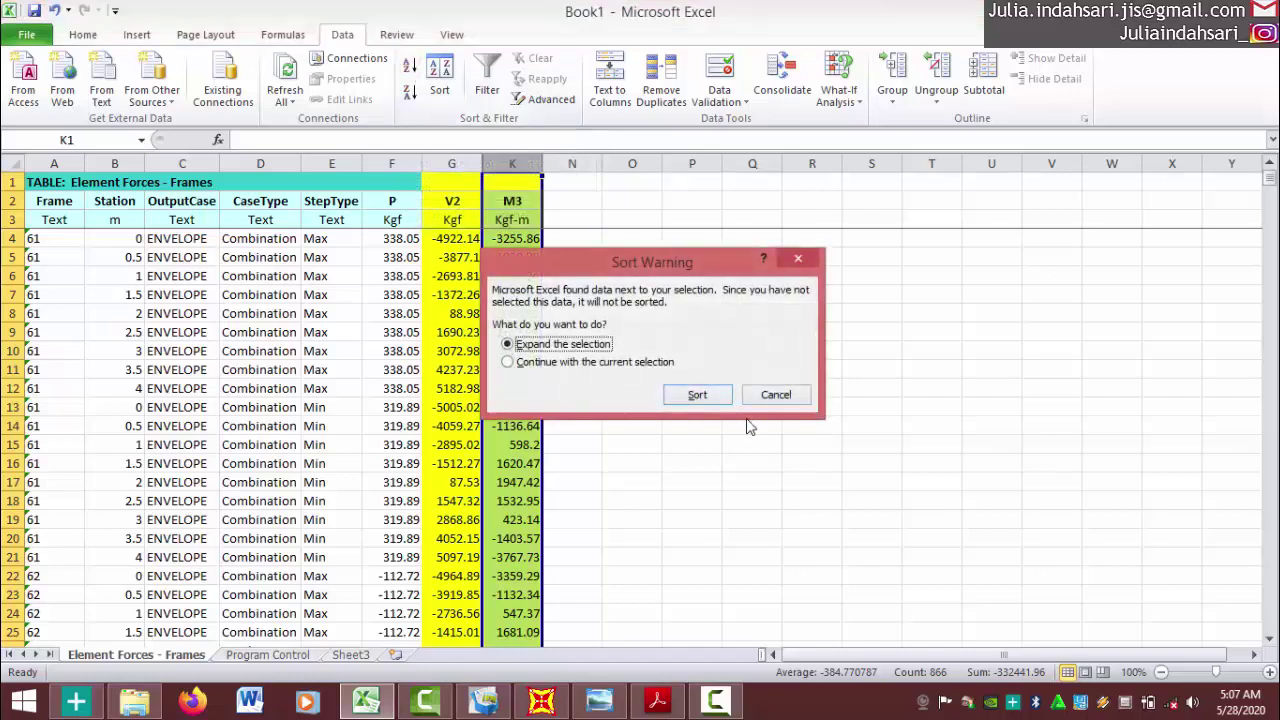
click(712, 394)
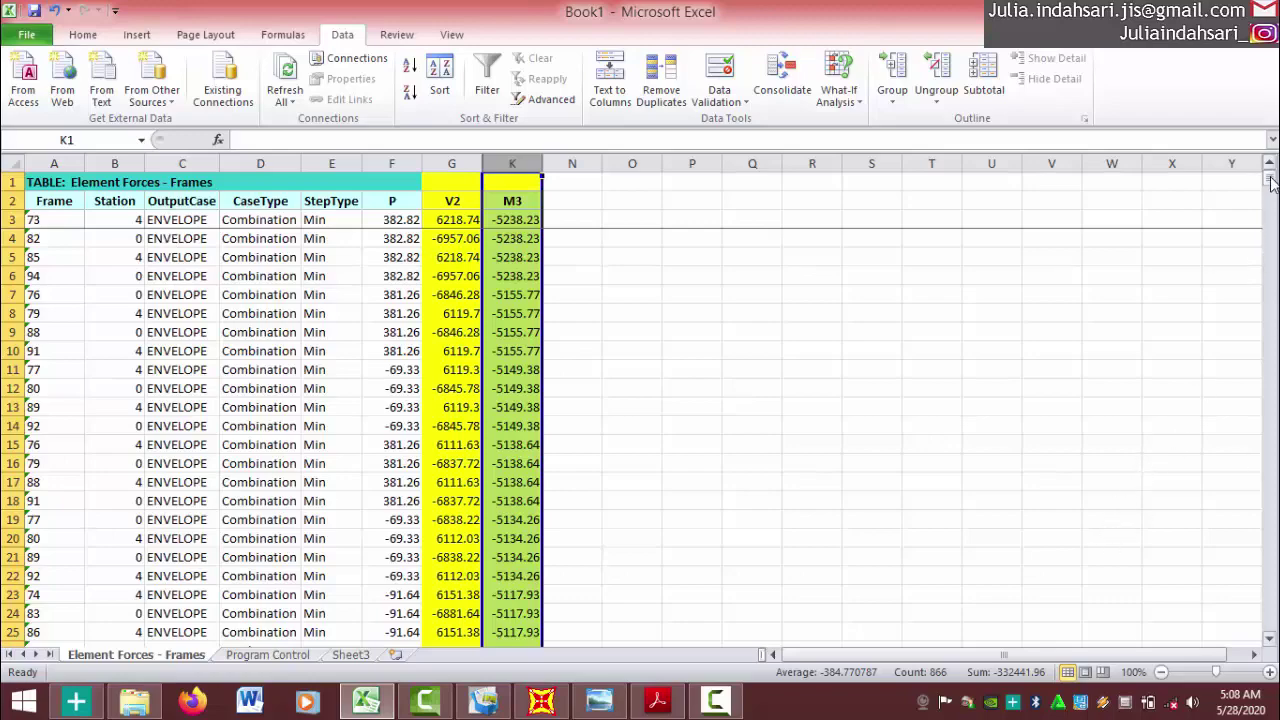
Mark the largest positive M3 value, in the last data row of the sorted table, with a dark blue fill
drag(1271, 181, 1271, 620)
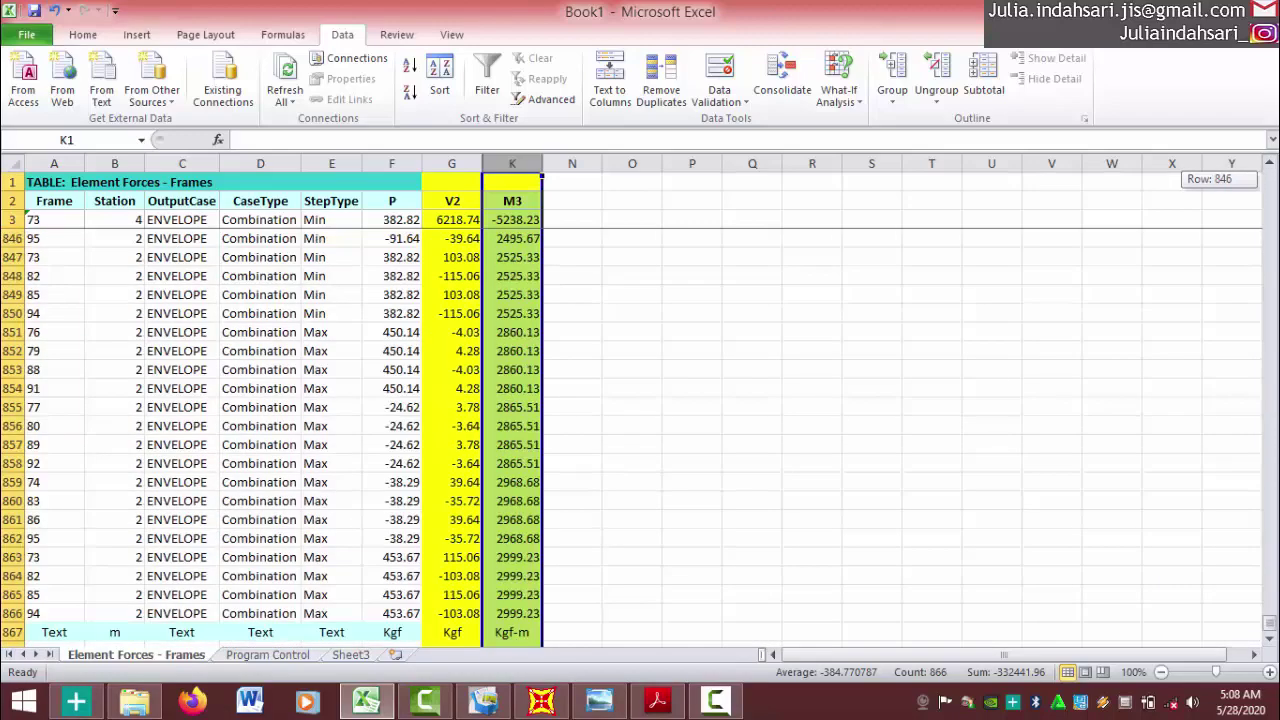
click(512, 613)
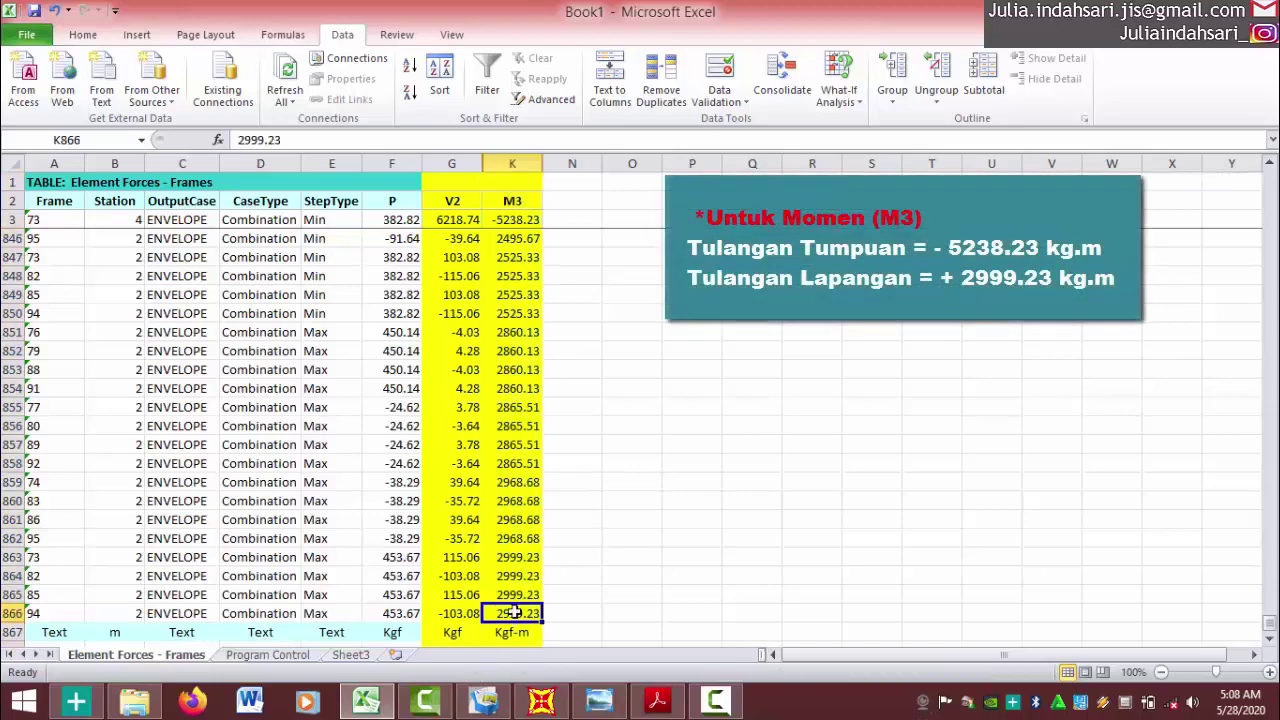
click(83, 35)
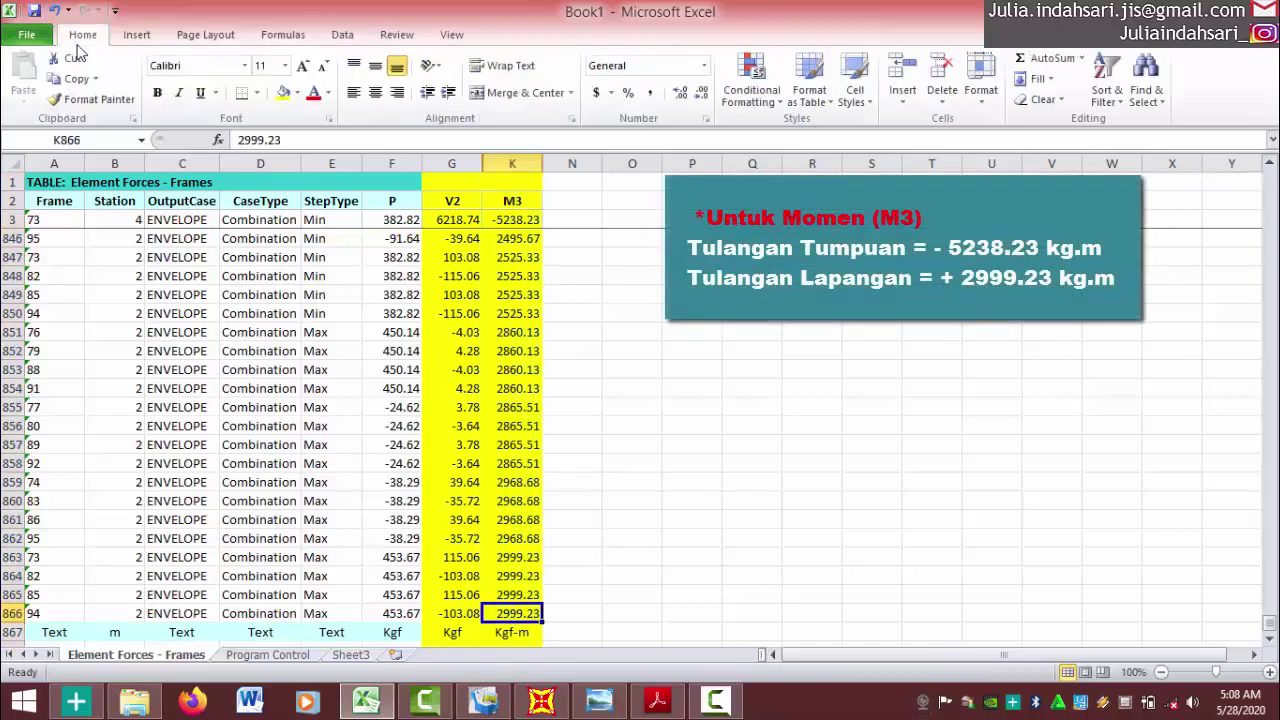
click(298, 93)
click(326, 132)
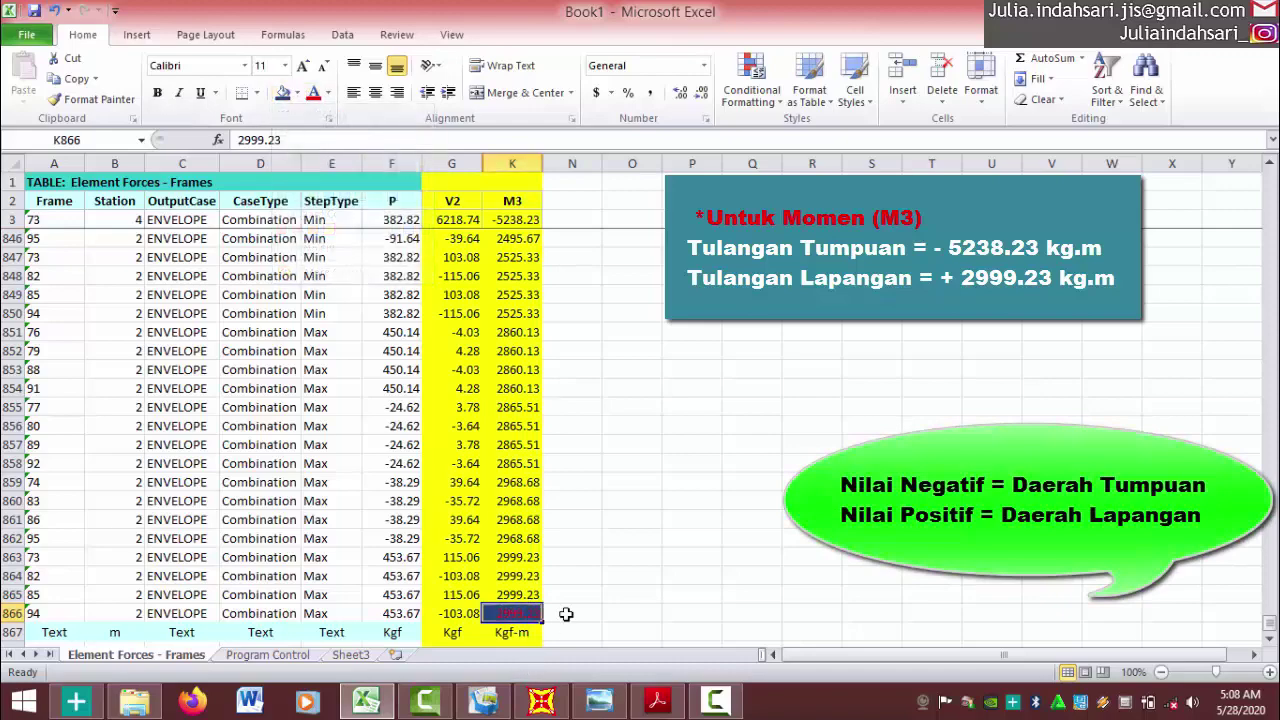
Mark the most negative M3 value, in the first data row of the sorted table, with the same dark blue fill
drag(1270, 626, 1270, 178)
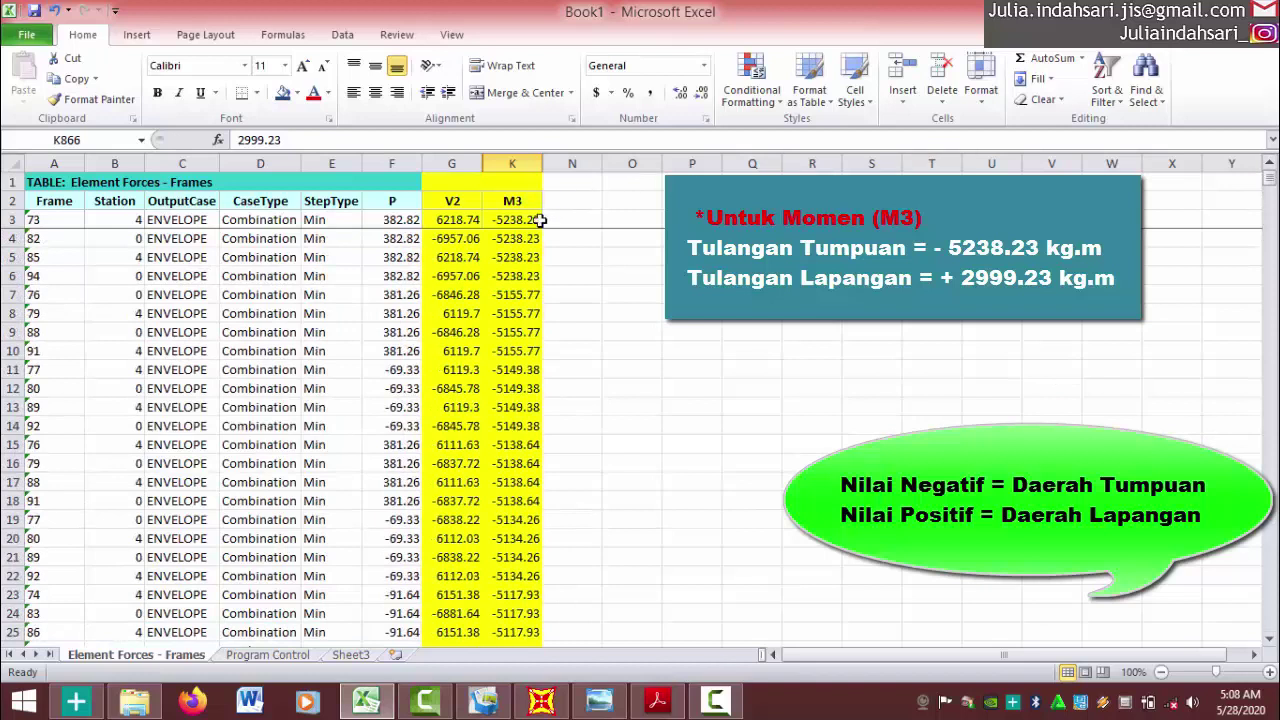
click(497, 218)
click(284, 94)
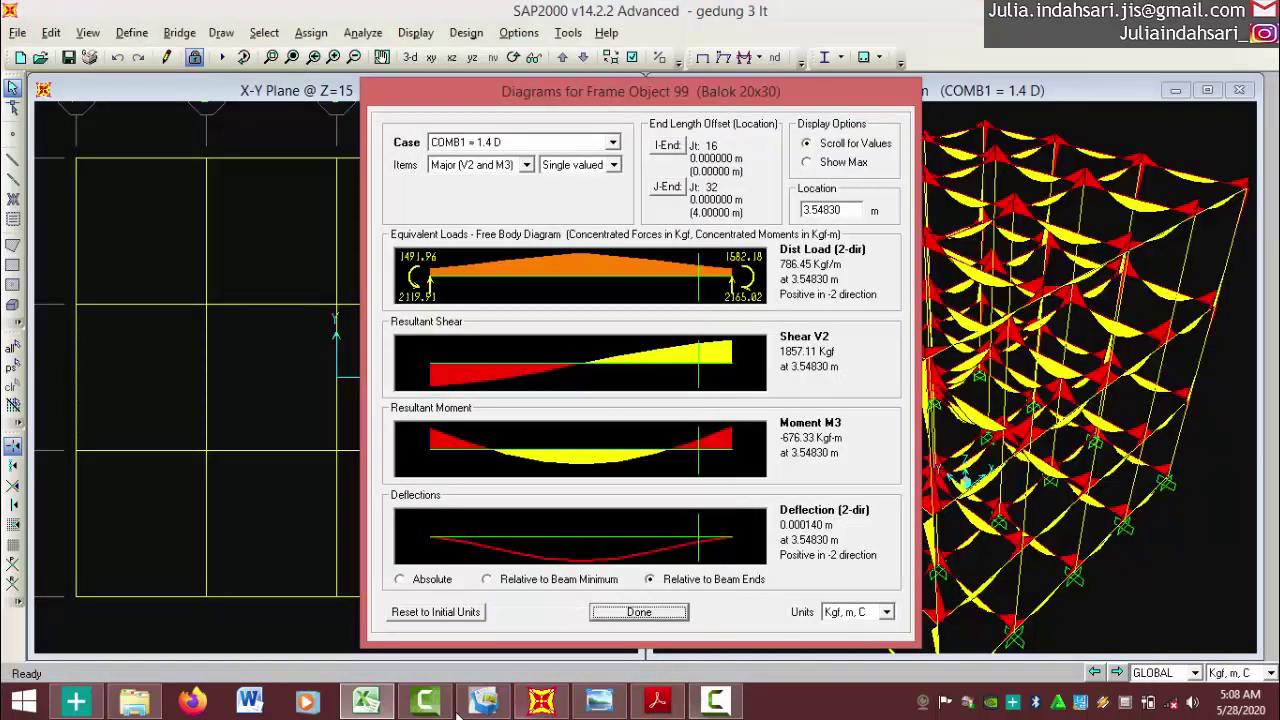
Leave SAP2000 and open the workbook Perhitungan SAP Balok Pelat from the TUGAS DARI PP URBAN folder
click(369, 700)
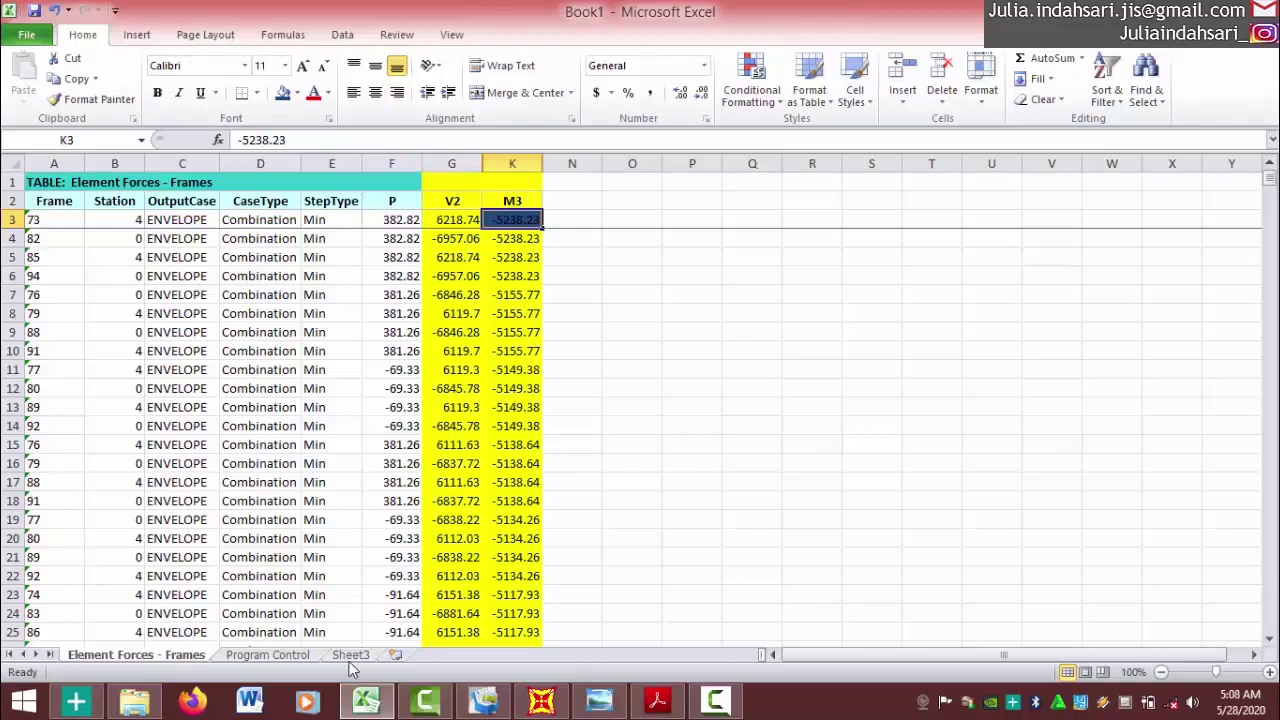
click(135, 703)
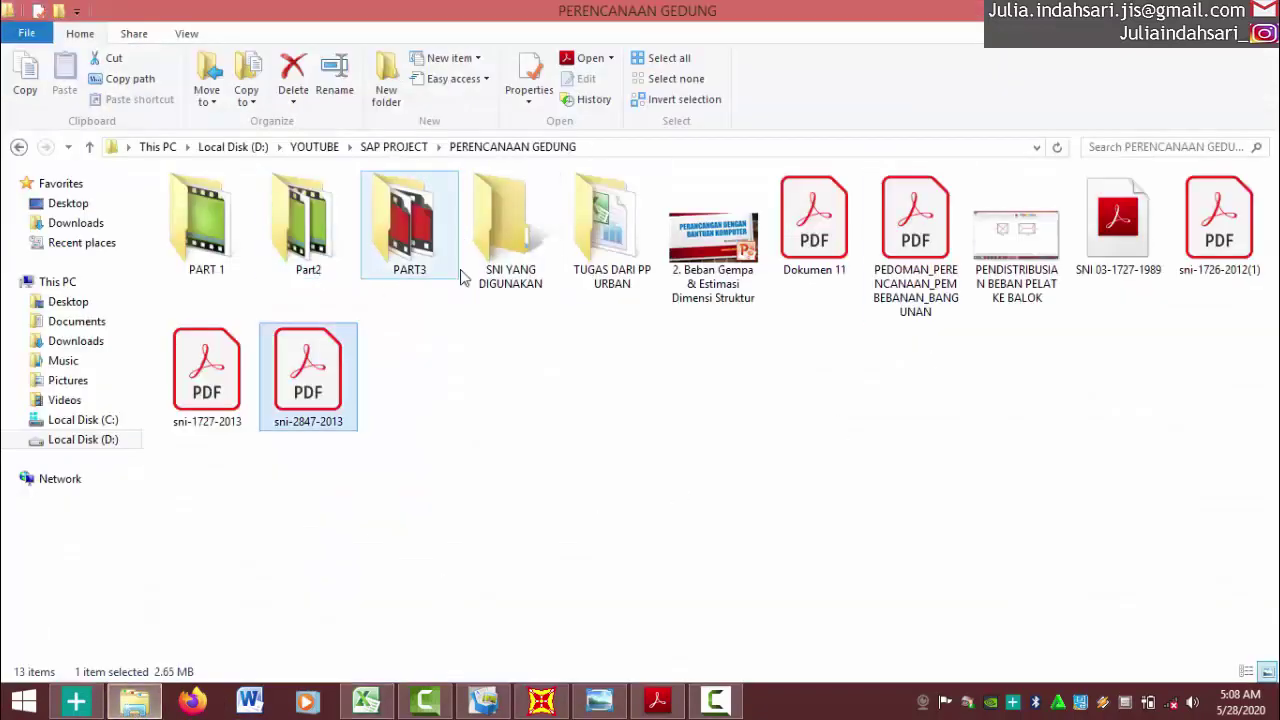
double_click(590, 262)
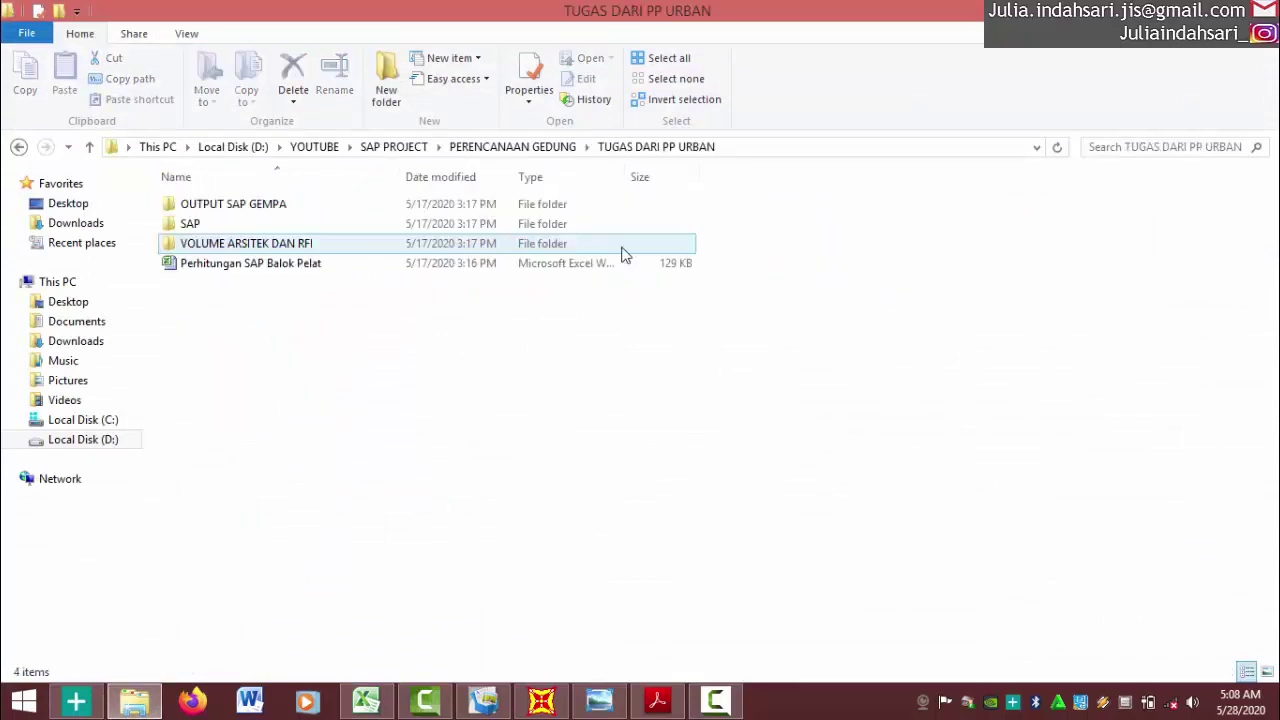
click(428, 268)
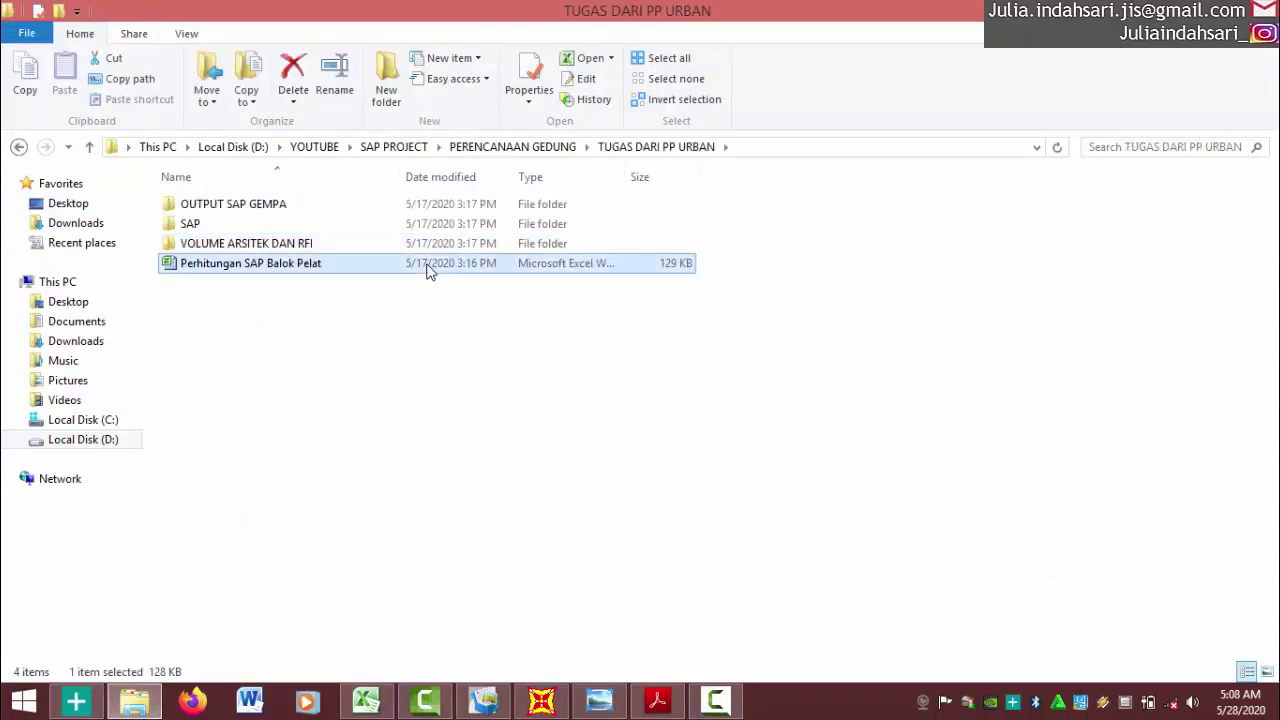
double_click(428, 268)
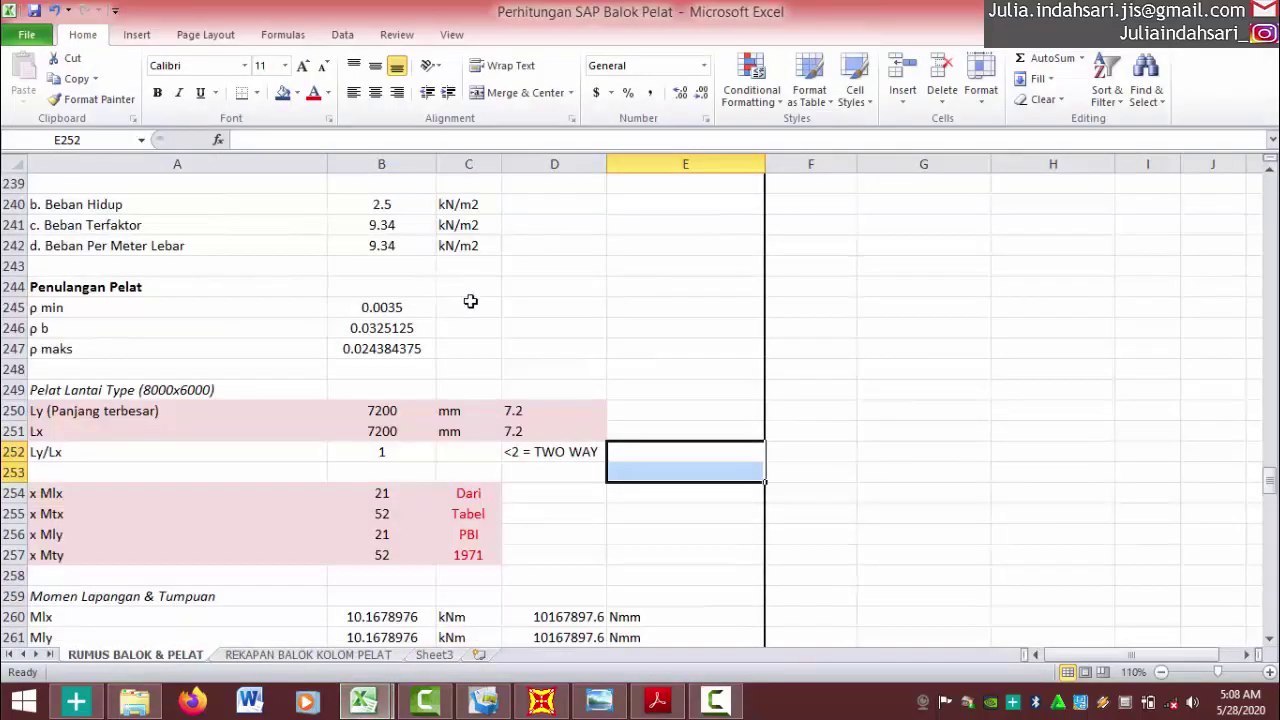
Find the Perhitungan Tulangan Balok Utama section and examine its negative support, positive support and field moment inputs
scroll(470, 301, up, 20)
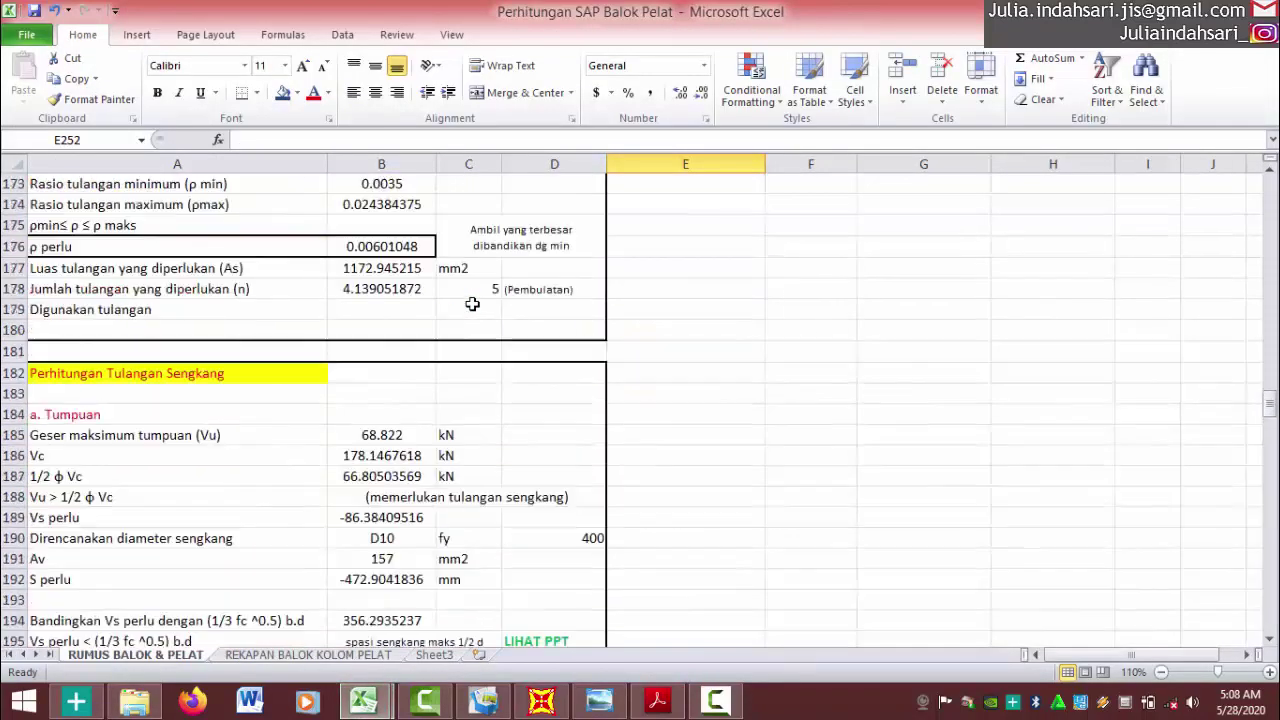
scroll(472, 304, up, 10)
scroll(472, 304, up, 12)
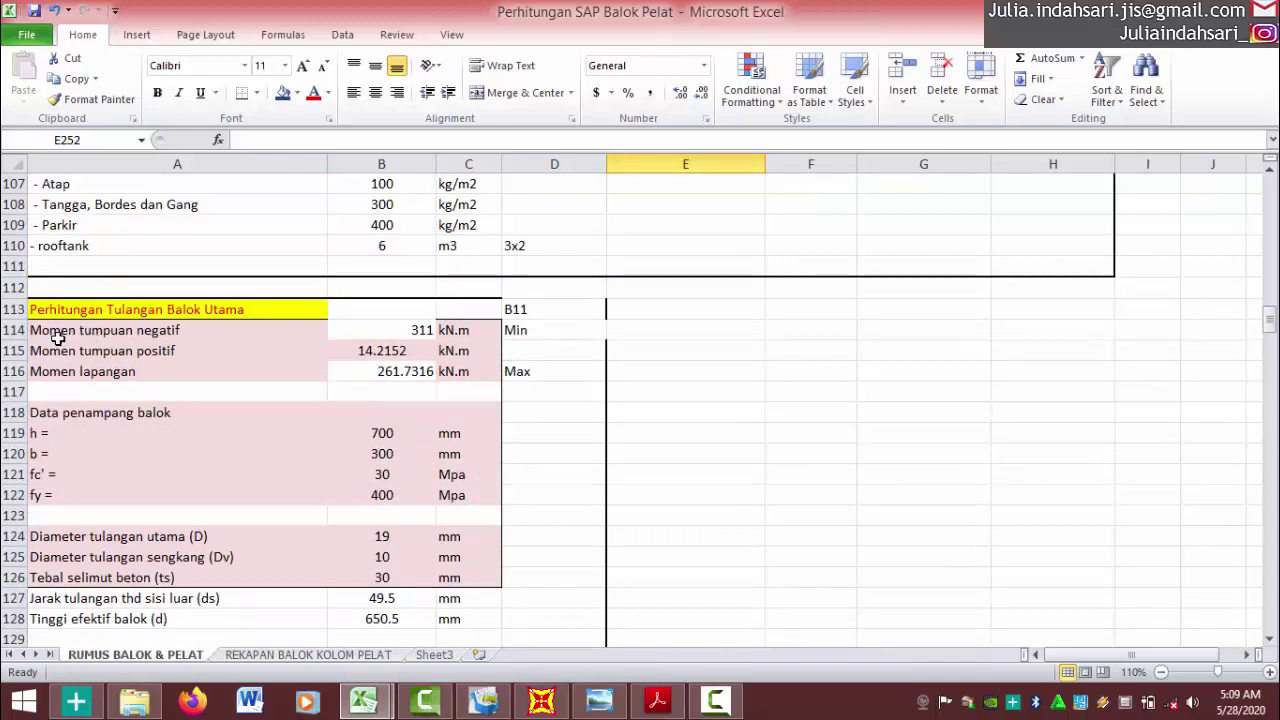
click(116, 334)
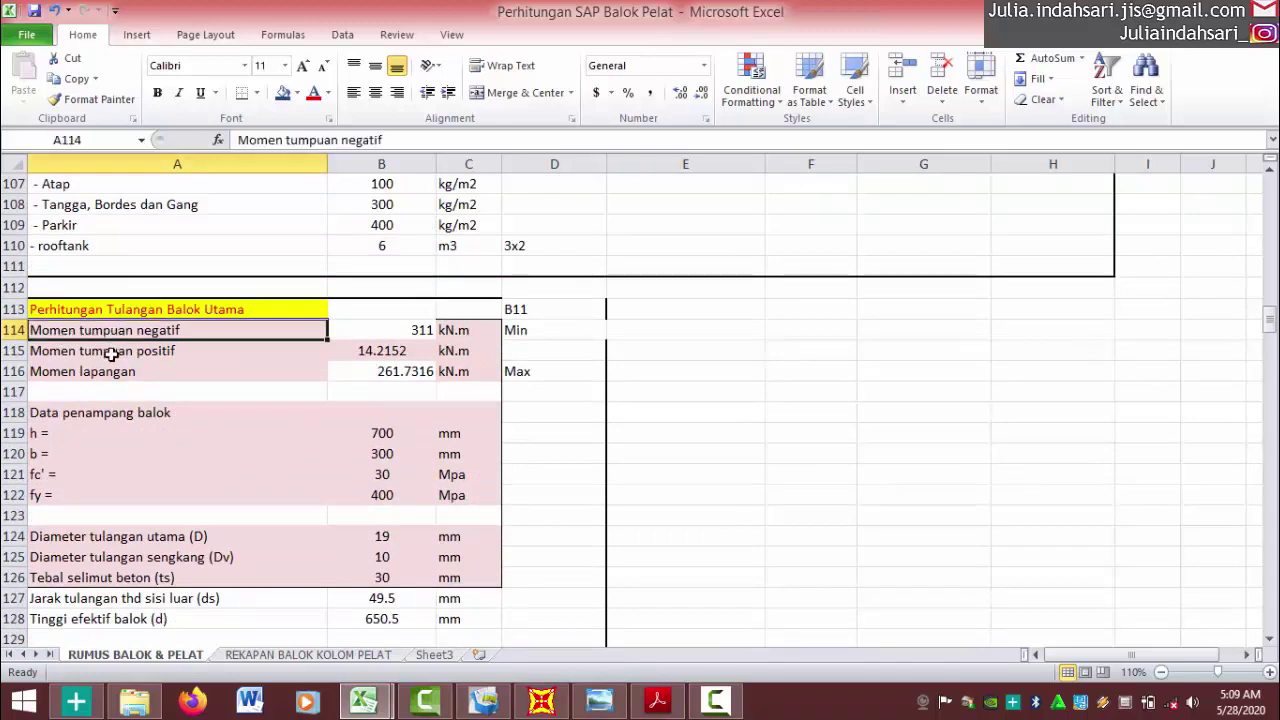
click(112, 354)
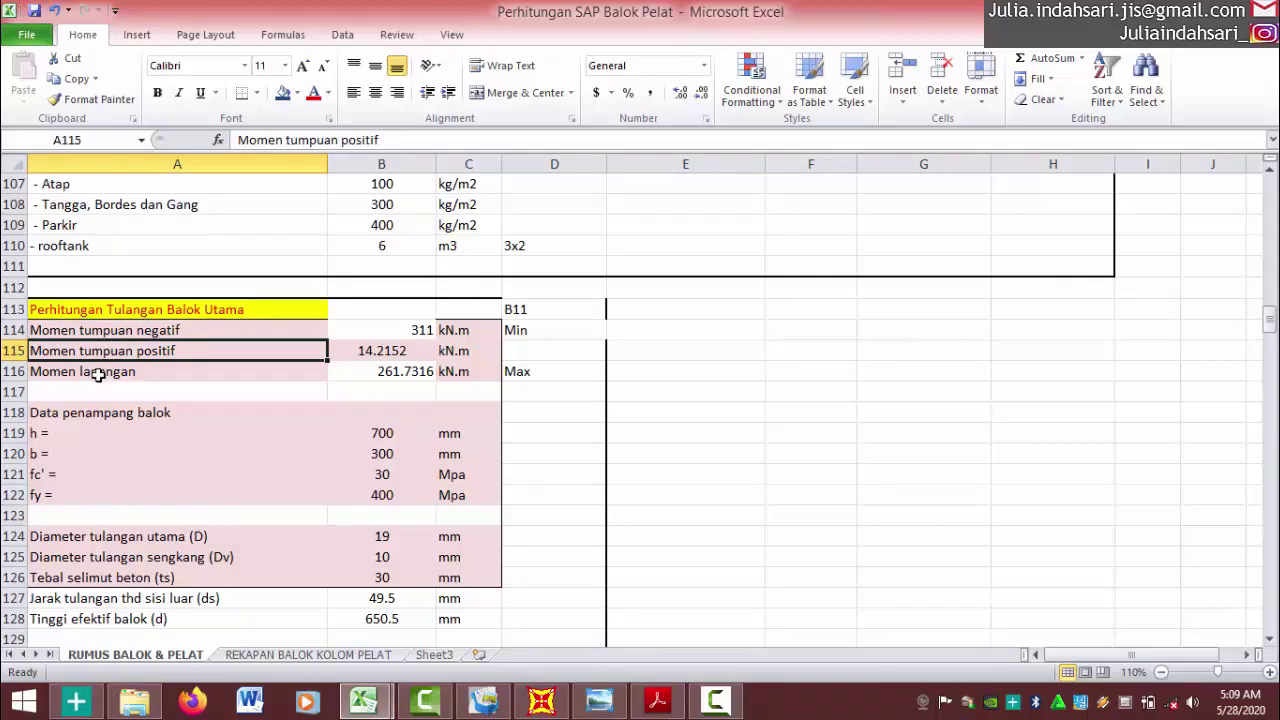
click(99, 375)
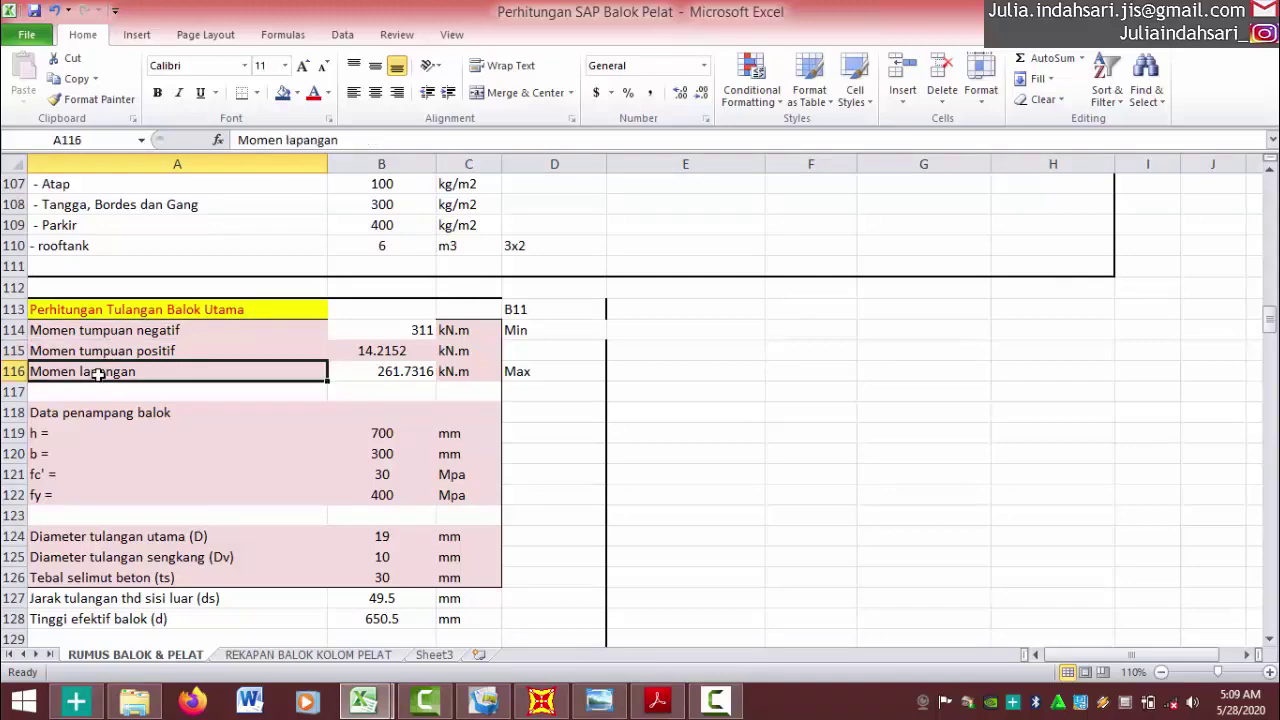
Examine the beam section data, the main bar diameter and the negative support (Atas) reinforcement calculation through the rounded bar count
scroll(85, 385, down, 3)
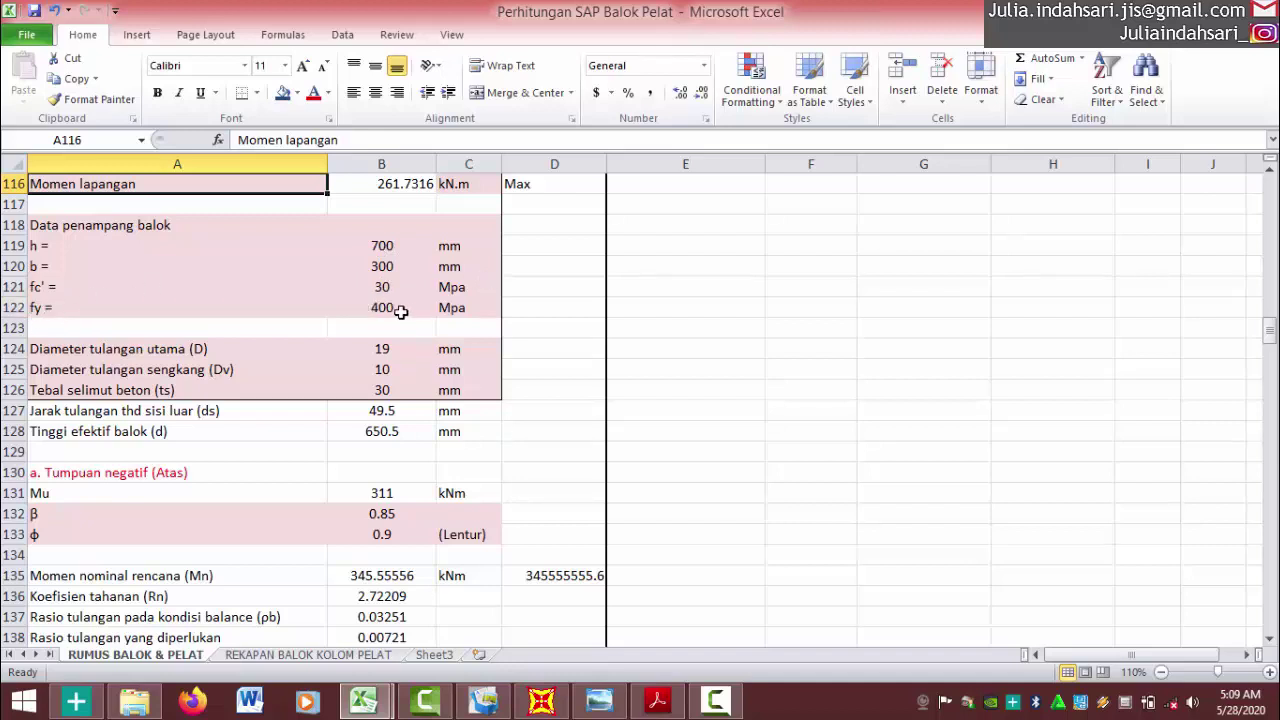
click(68, 356)
click(368, 349)
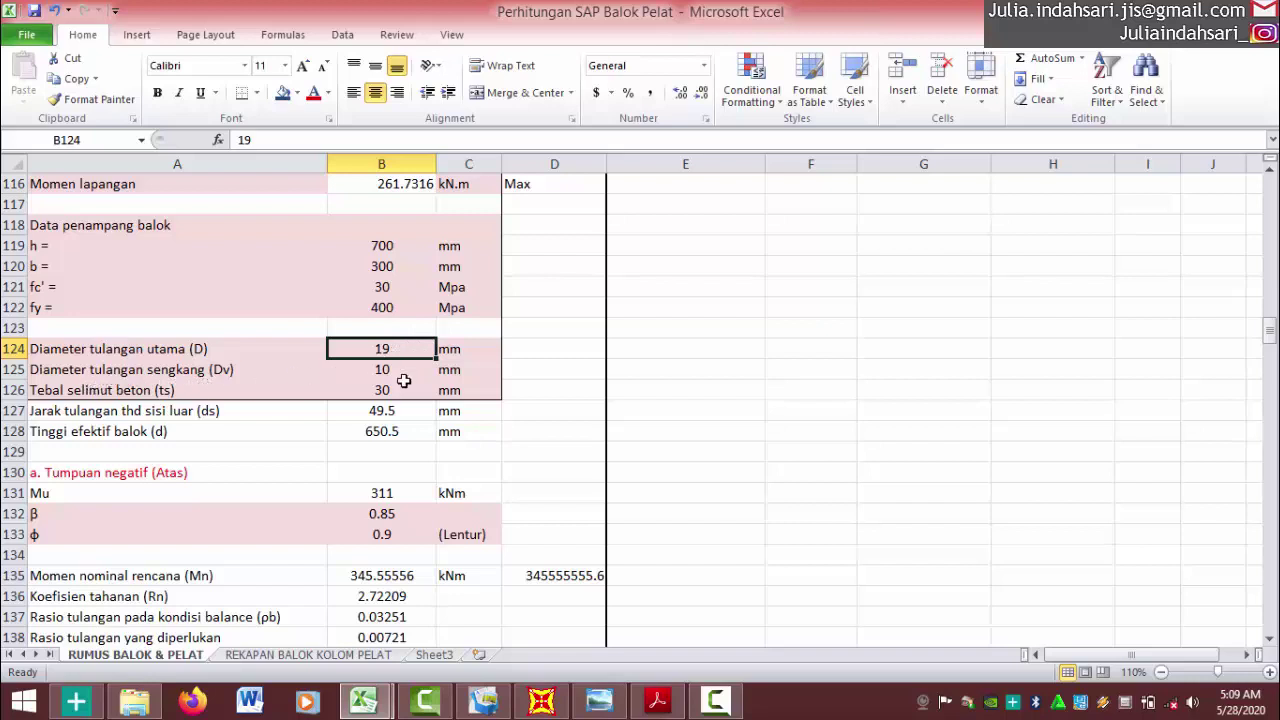
scroll(241, 384, down, 2)
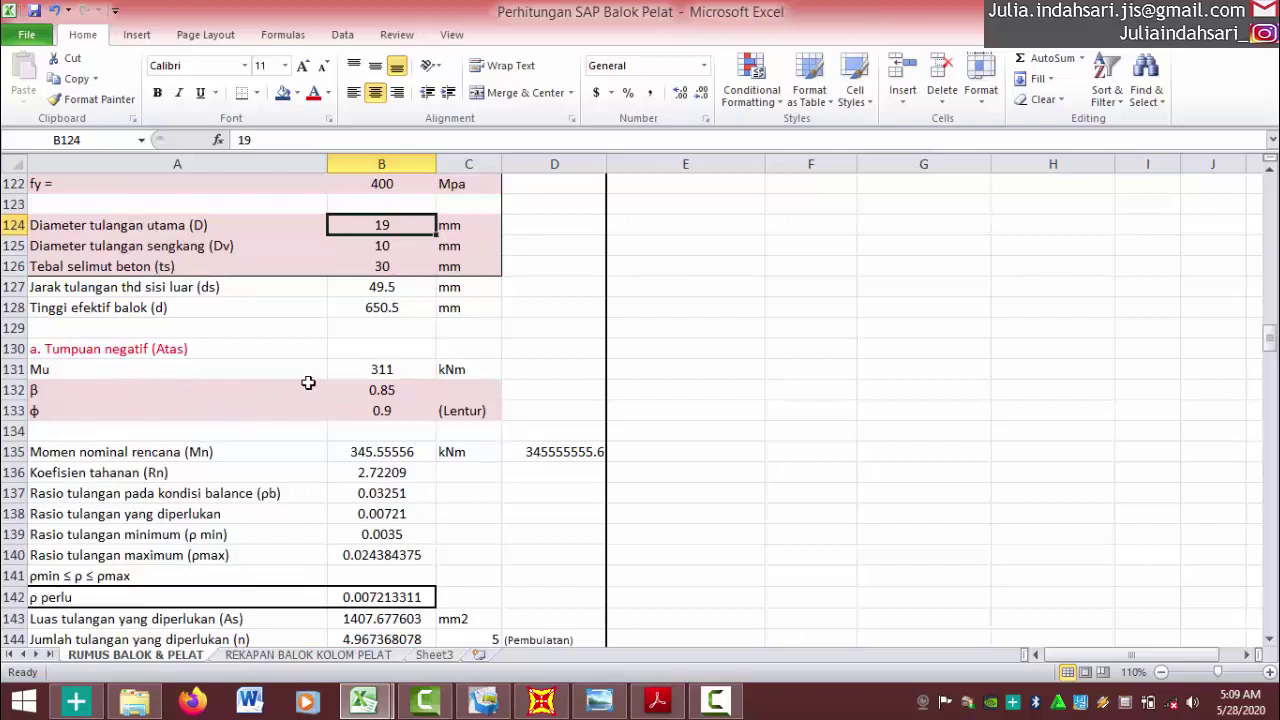
scroll(298, 375, down, 1)
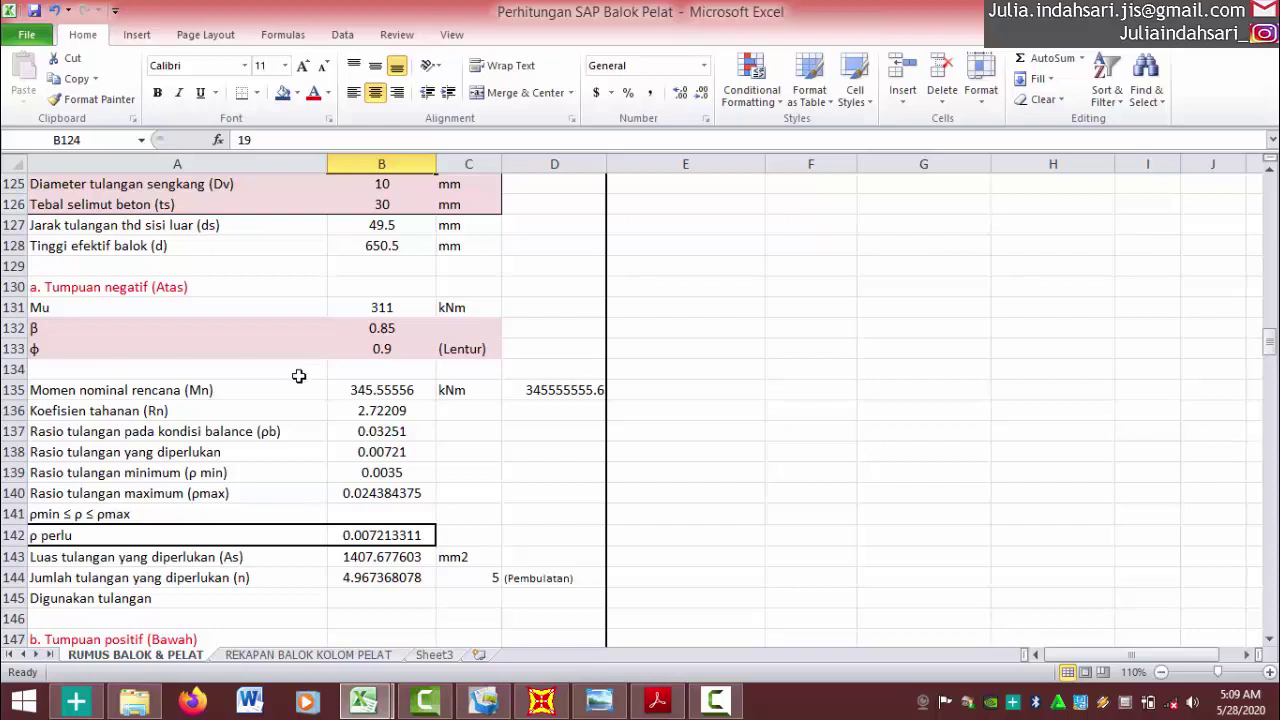
scroll(298, 381, down, 2)
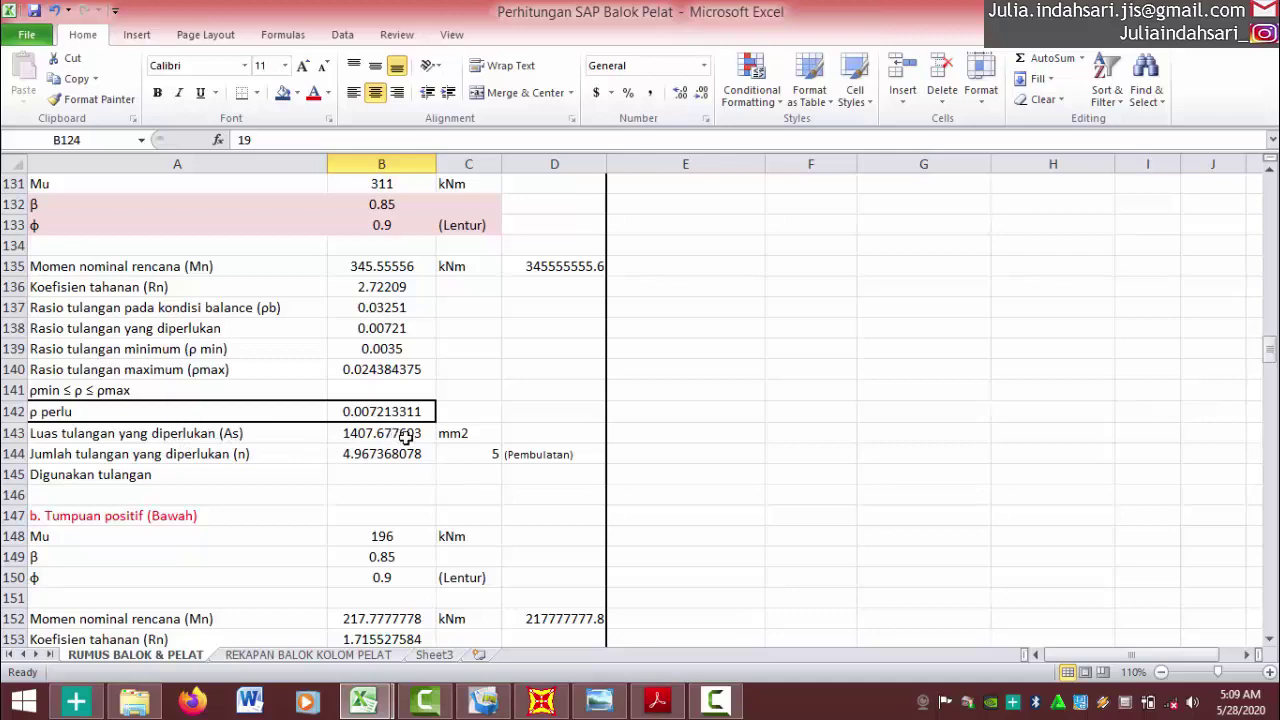
click(491, 455)
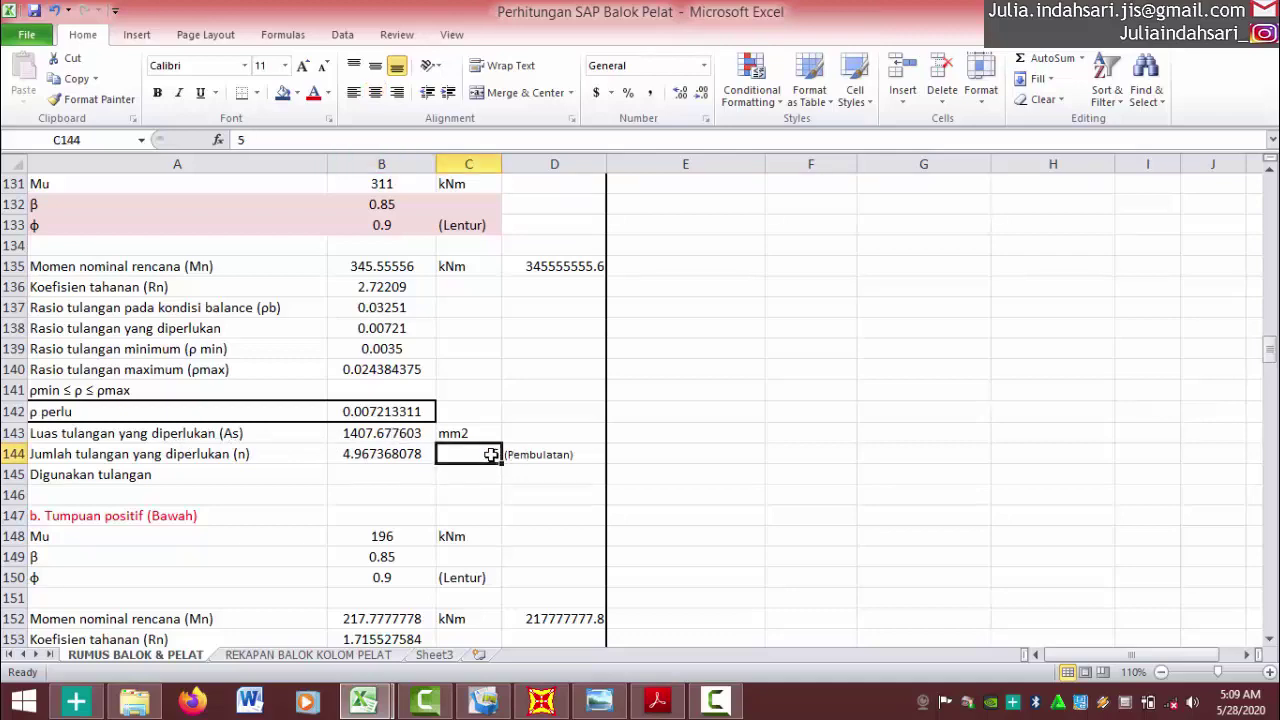
scroll(488, 436, up, 3)
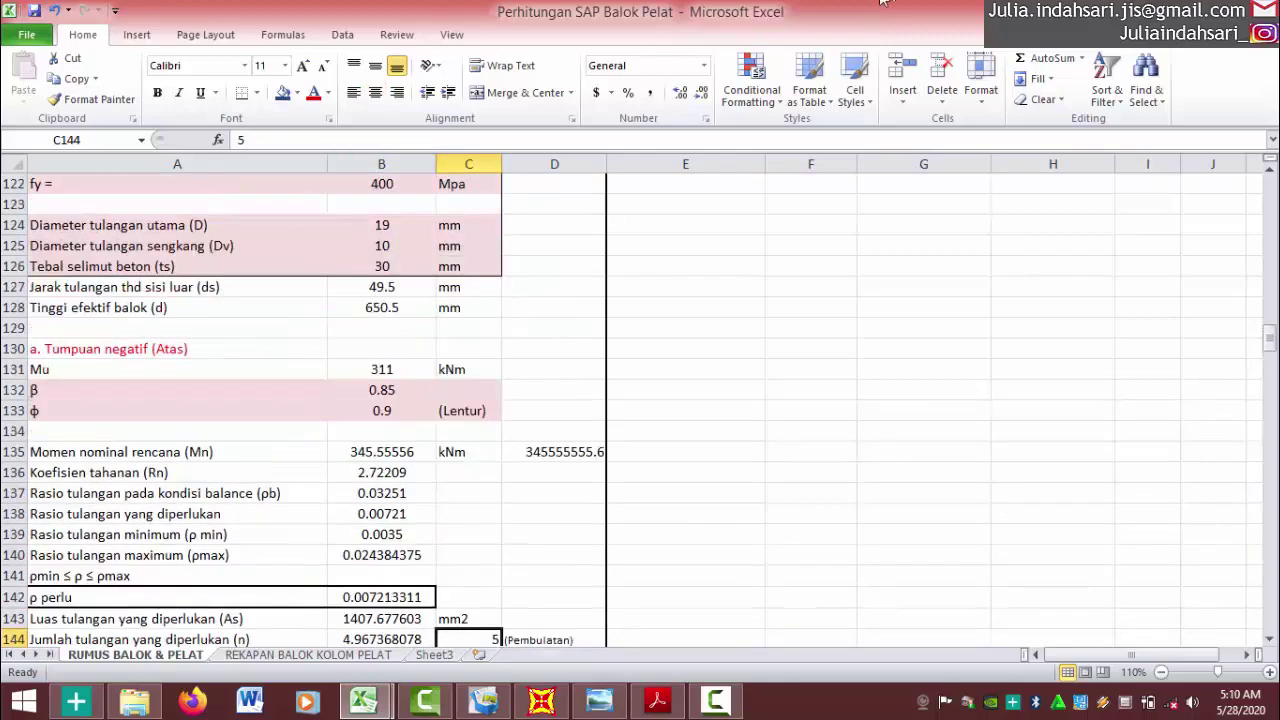
Examine the positive support (Bawah) and field (Lapangan) reinforcement calculations, including the bar count, Mu and required steel area
scroll(434, 372, down, 8)
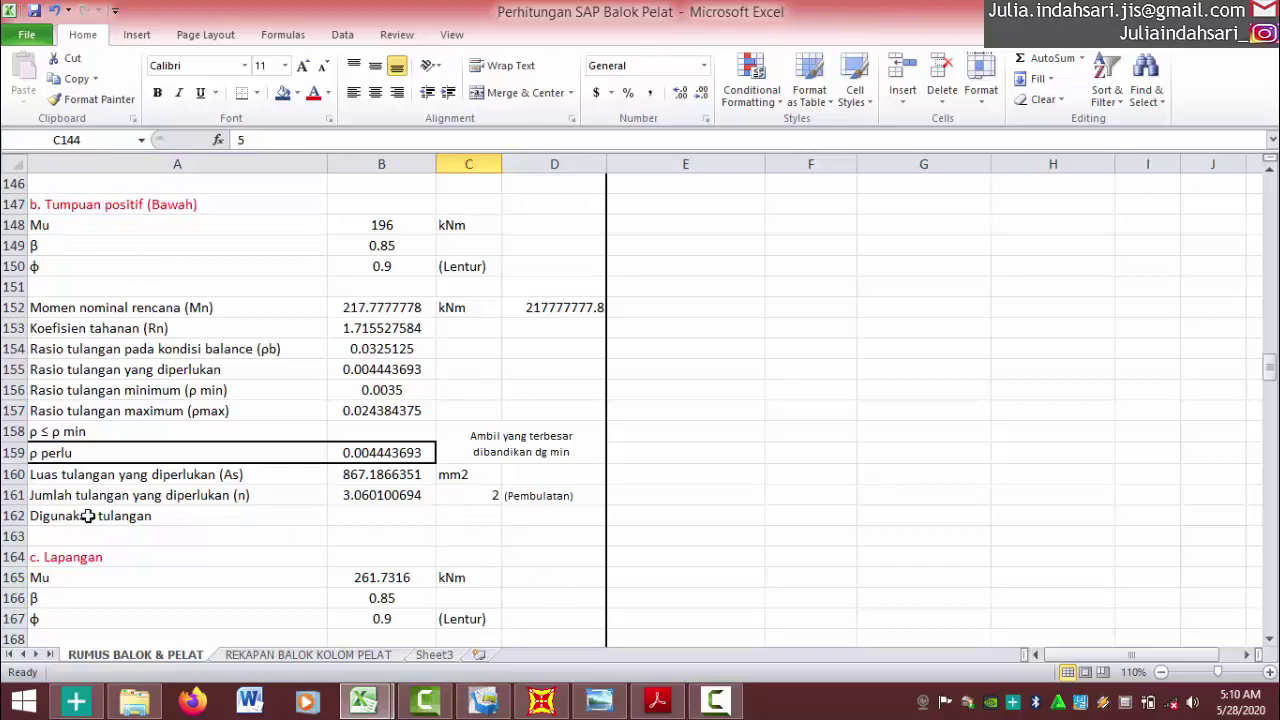
click(491, 495)
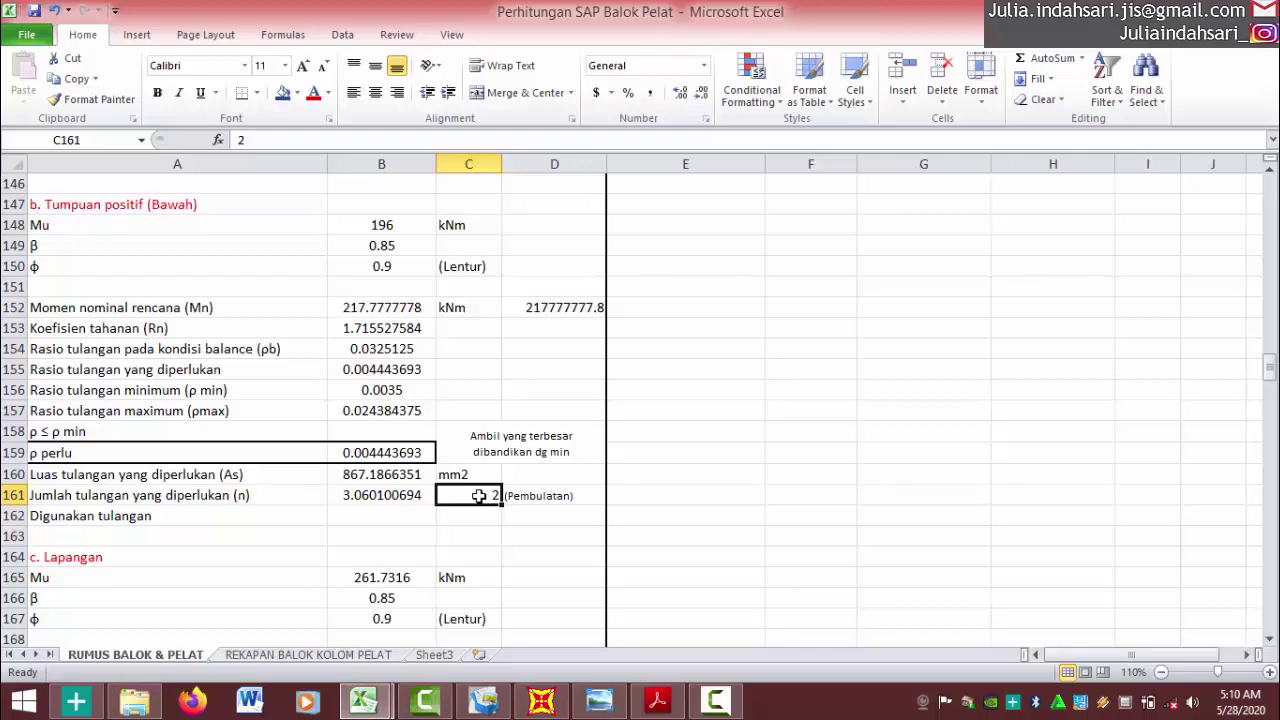
scroll(195, 478, down, 2)
scroll(68, 420, down, 3)
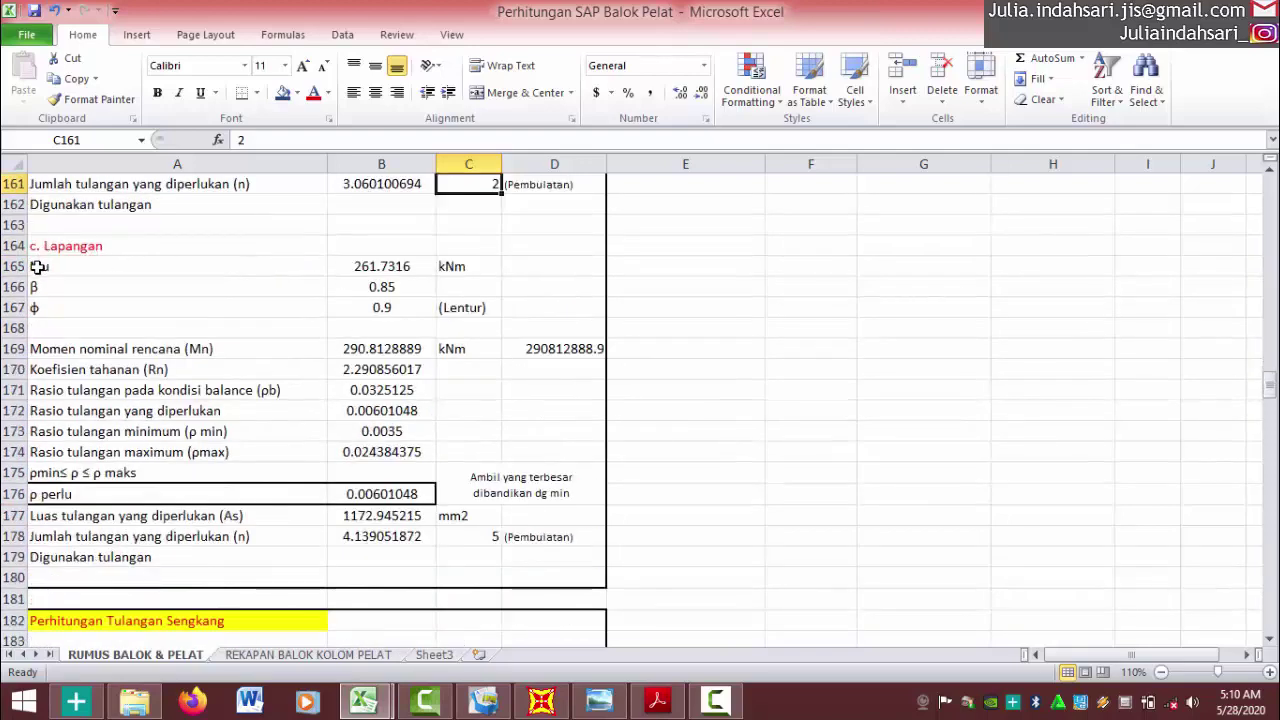
click(403, 266)
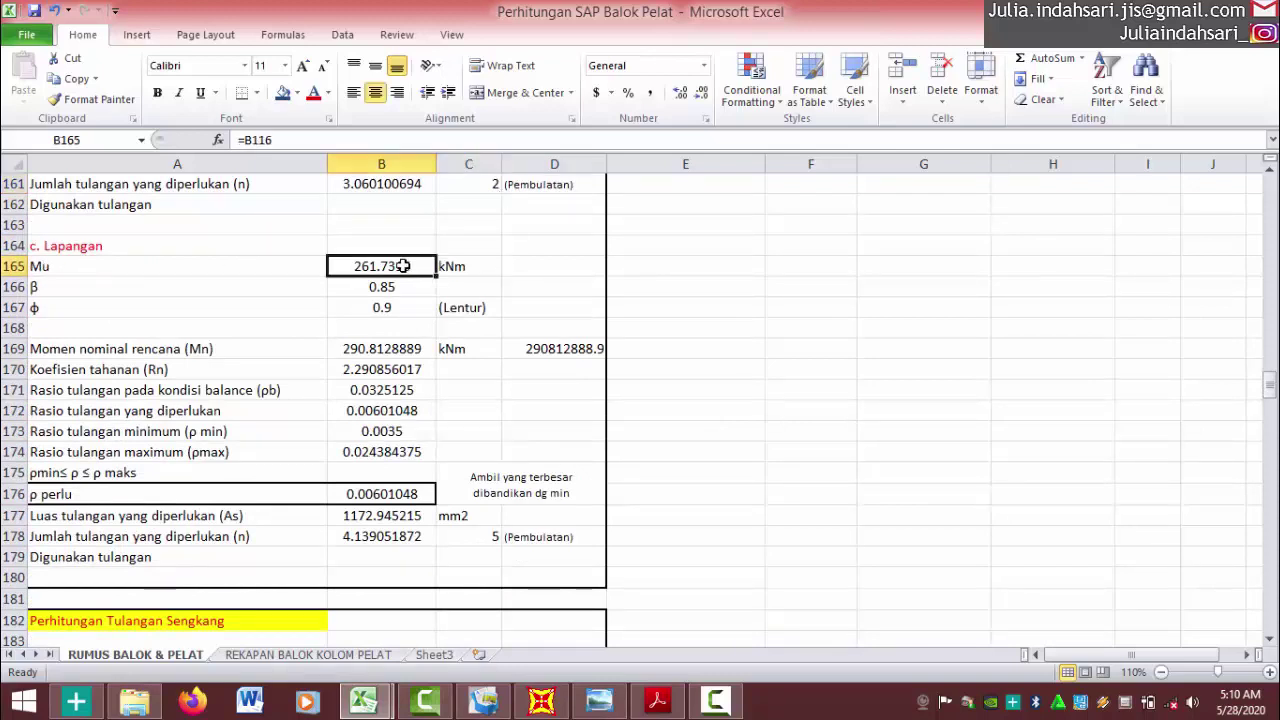
scroll(403, 268, down, 2)
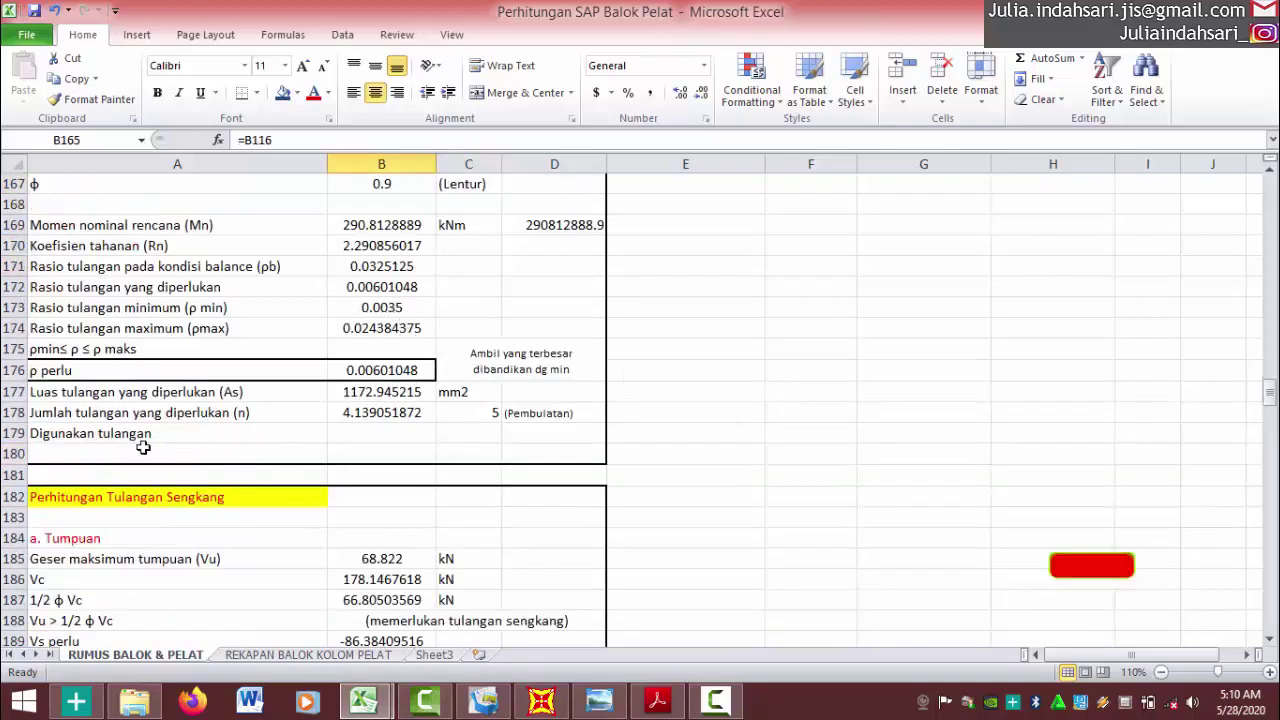
click(367, 393)
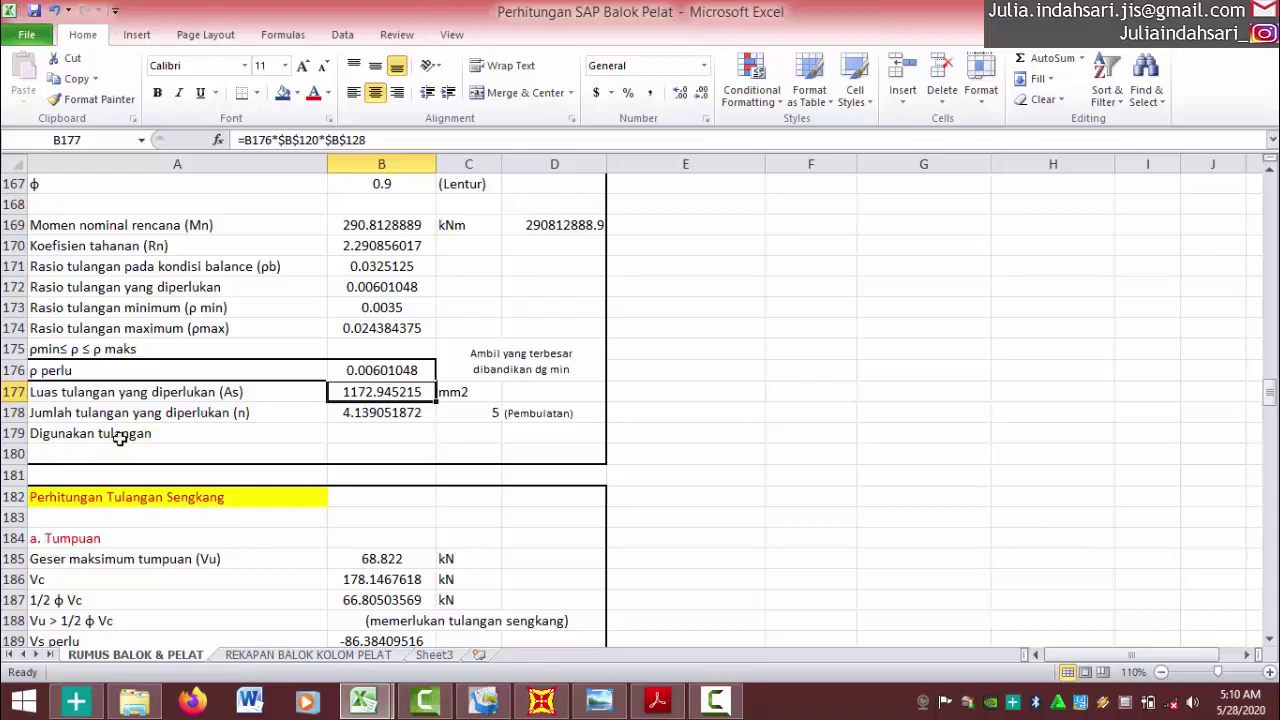
Examine the field reinforcement's bar count formula and rounded count, then the Perhitungan Tulangan Sengkang calculations for Tumpuan and Lapangan
click(380, 412)
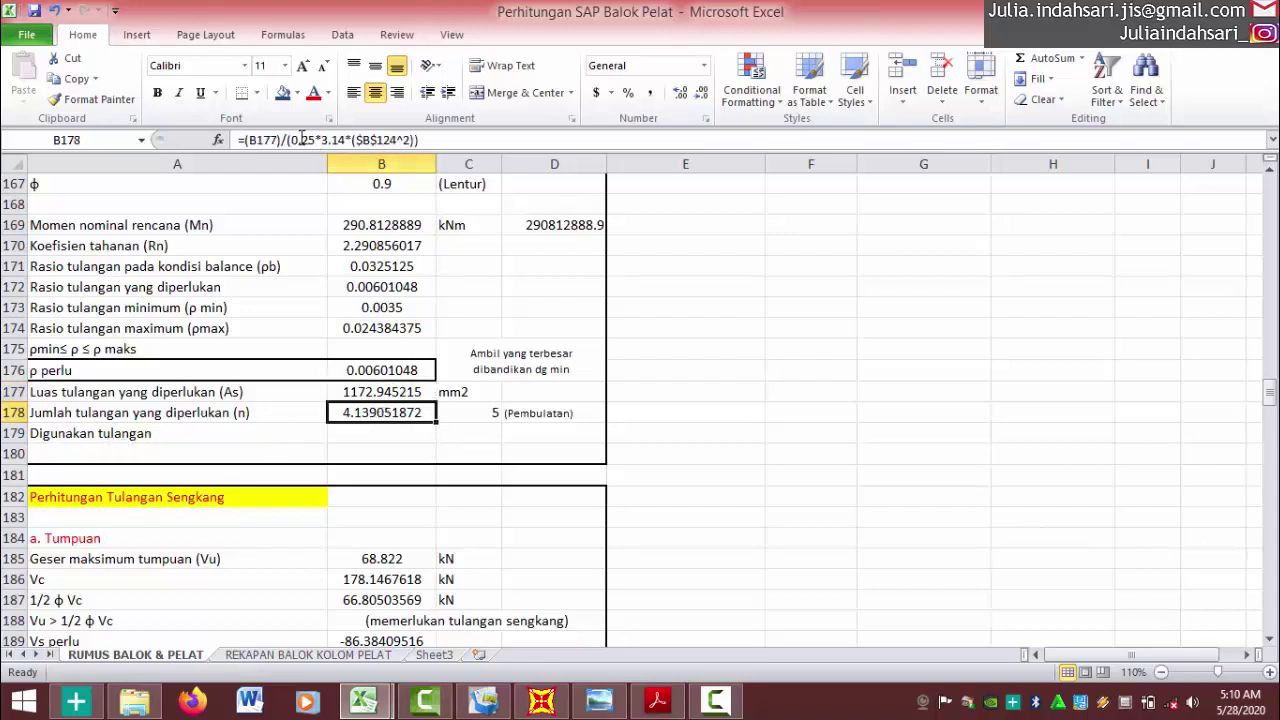
click(300, 140)
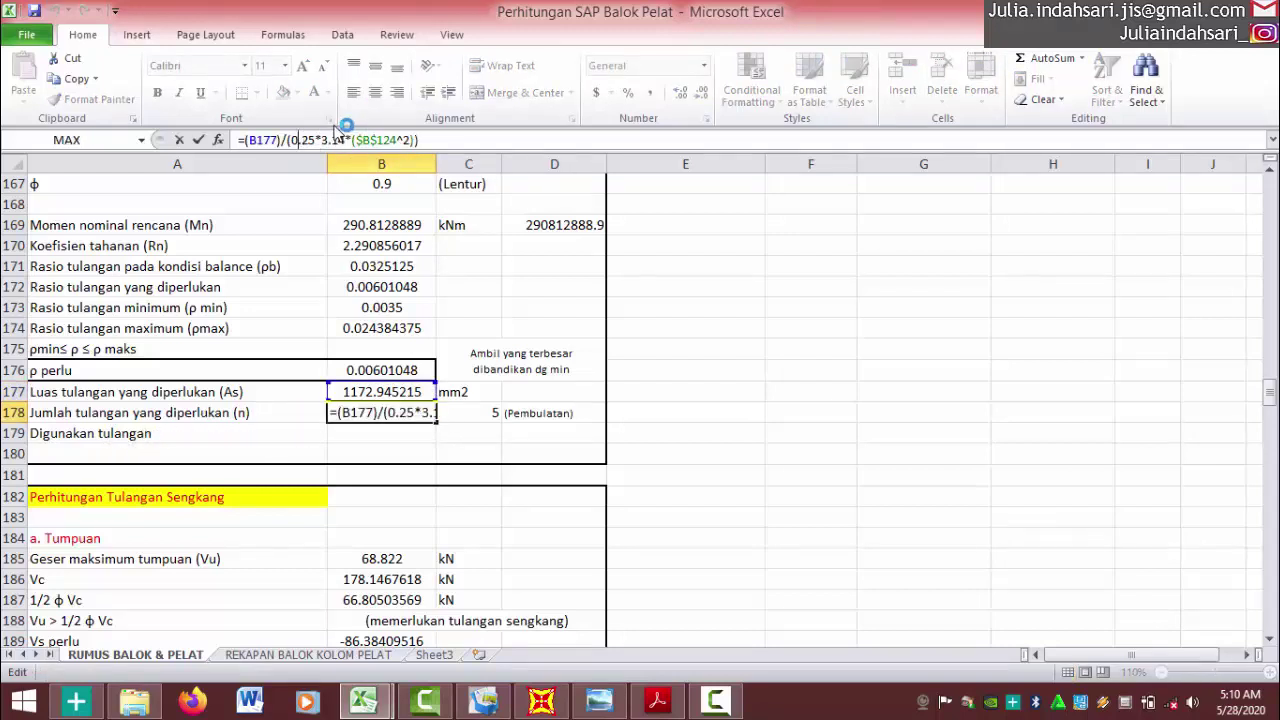
click(470, 416)
scroll(303, 307, down, 3)
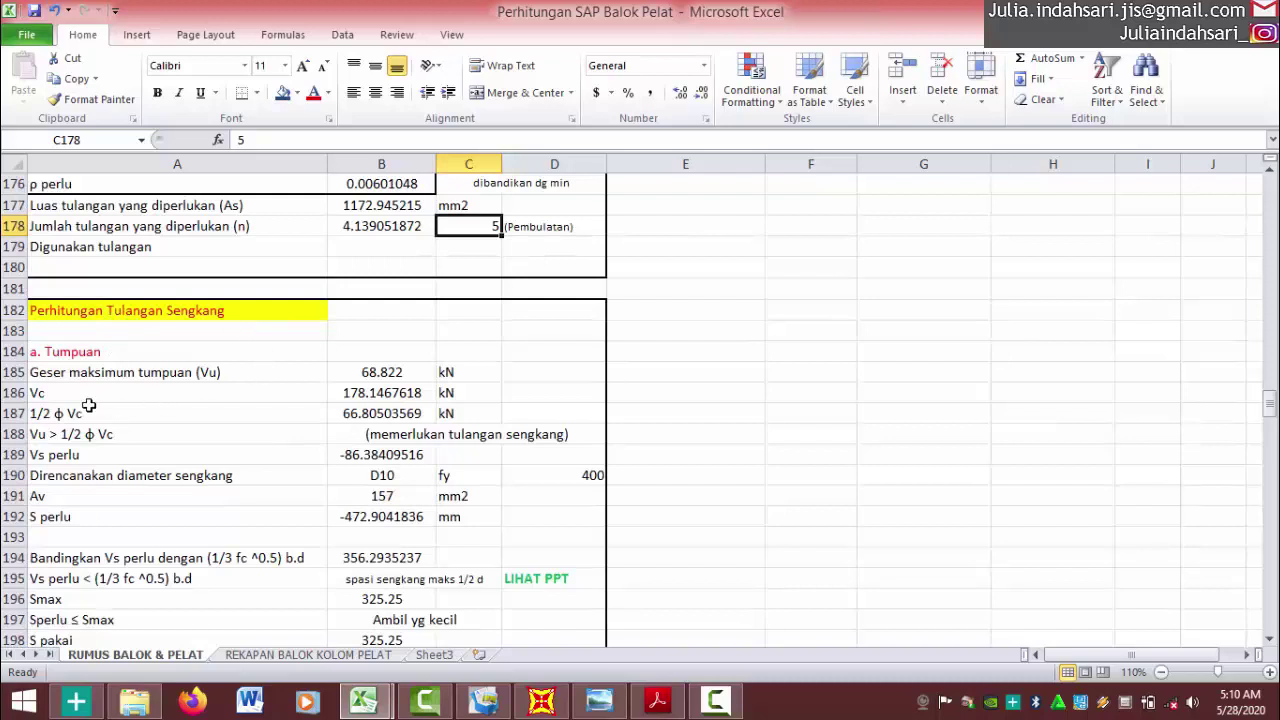
scroll(219, 314, down, 1)
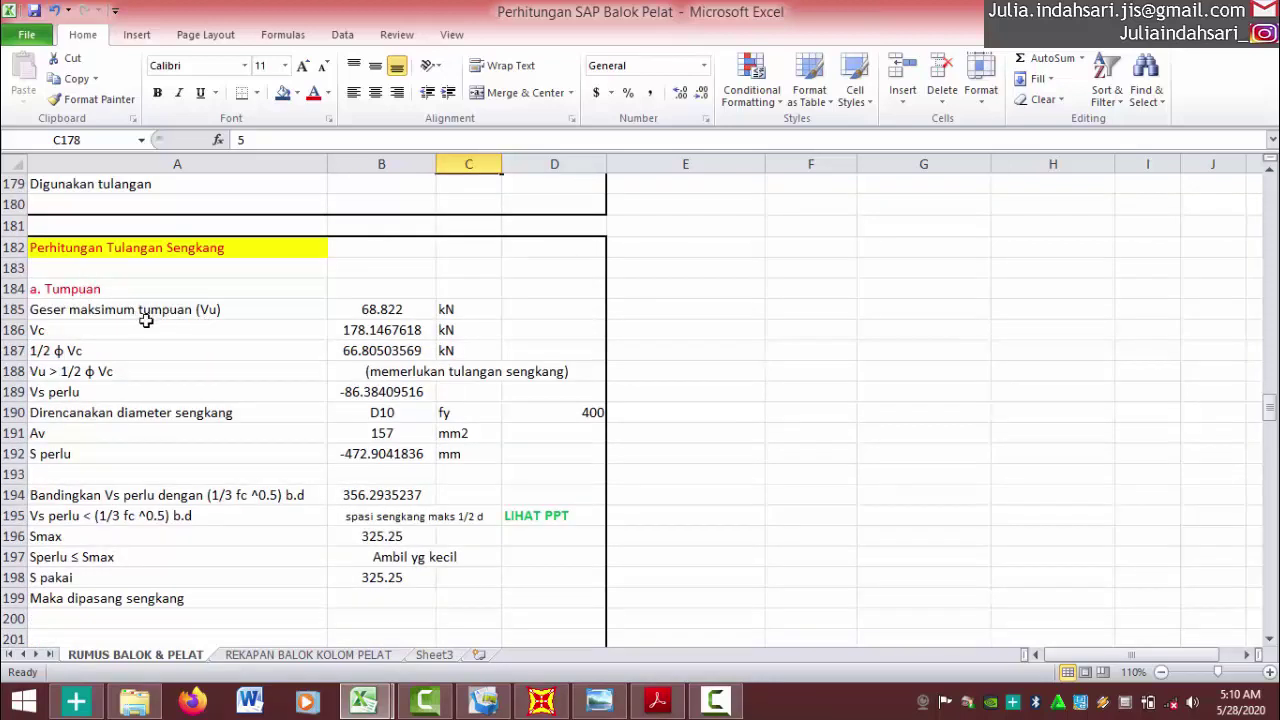
click(397, 310)
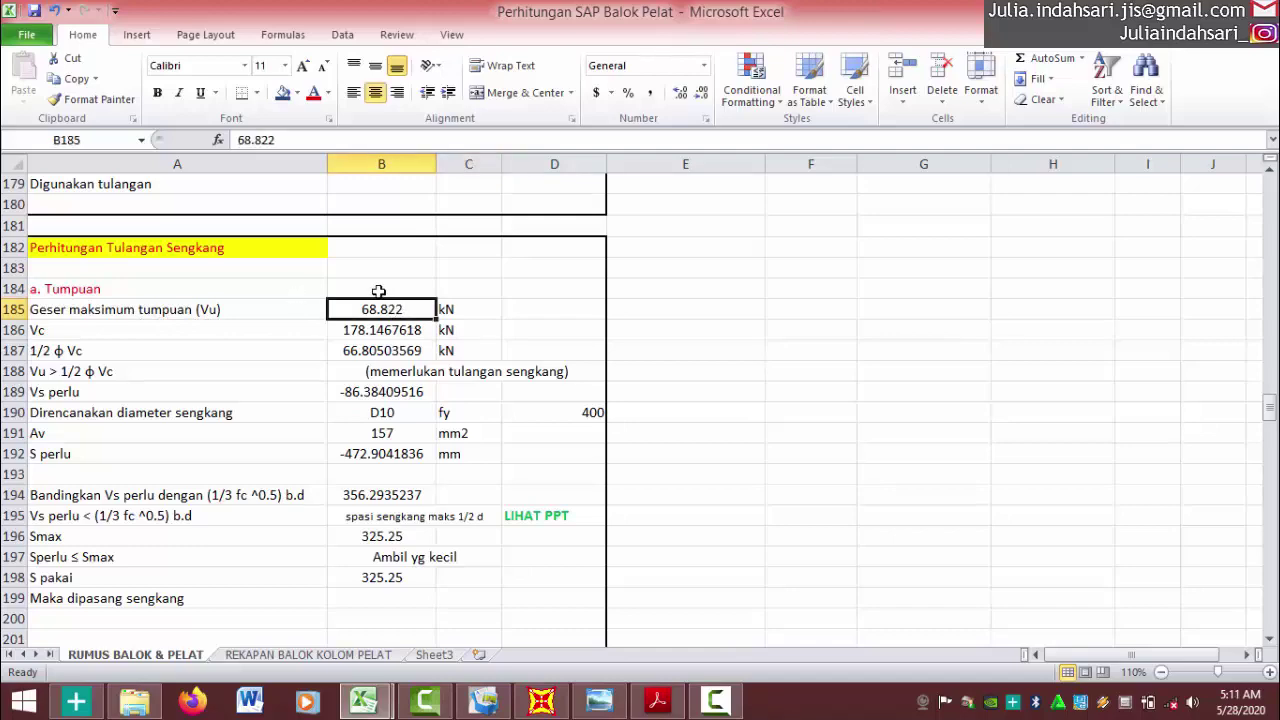
scroll(375, 294, down, 6)
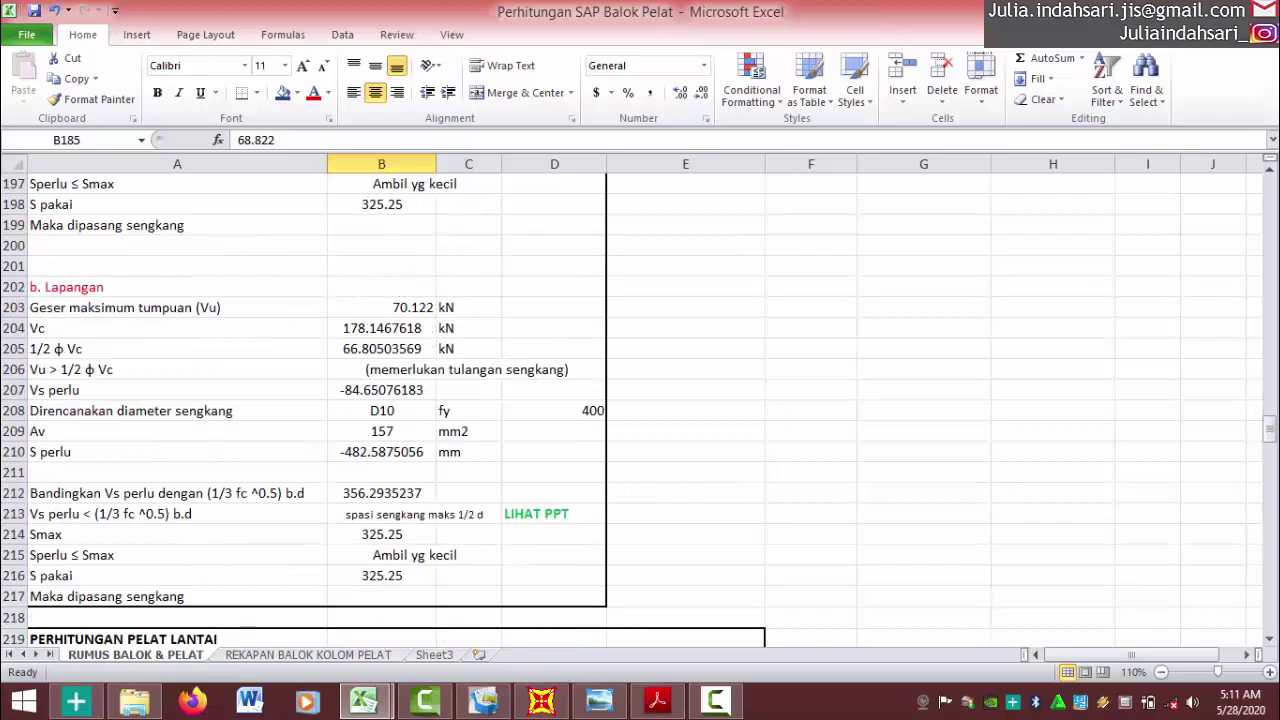
Switch back to SAP2000, close the frame object diagrams and replace the moment diagram with the plain 3-D model
click(1200, 9)
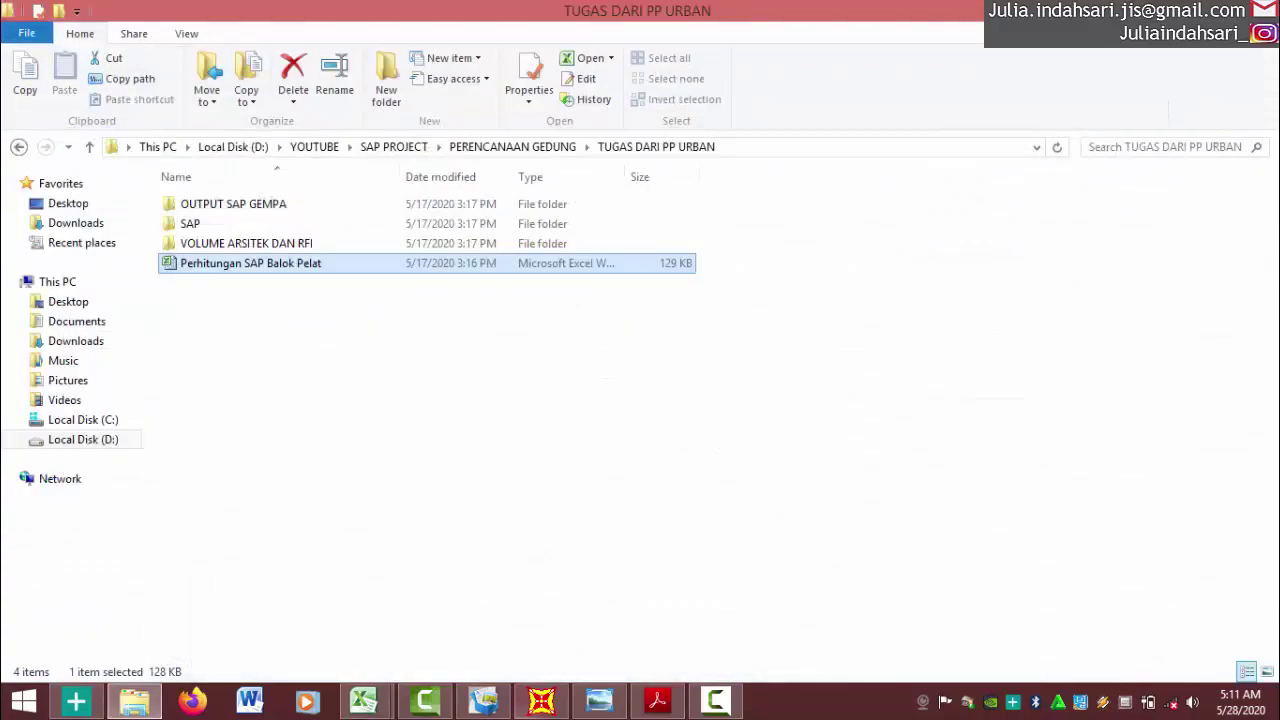
click(557, 708)
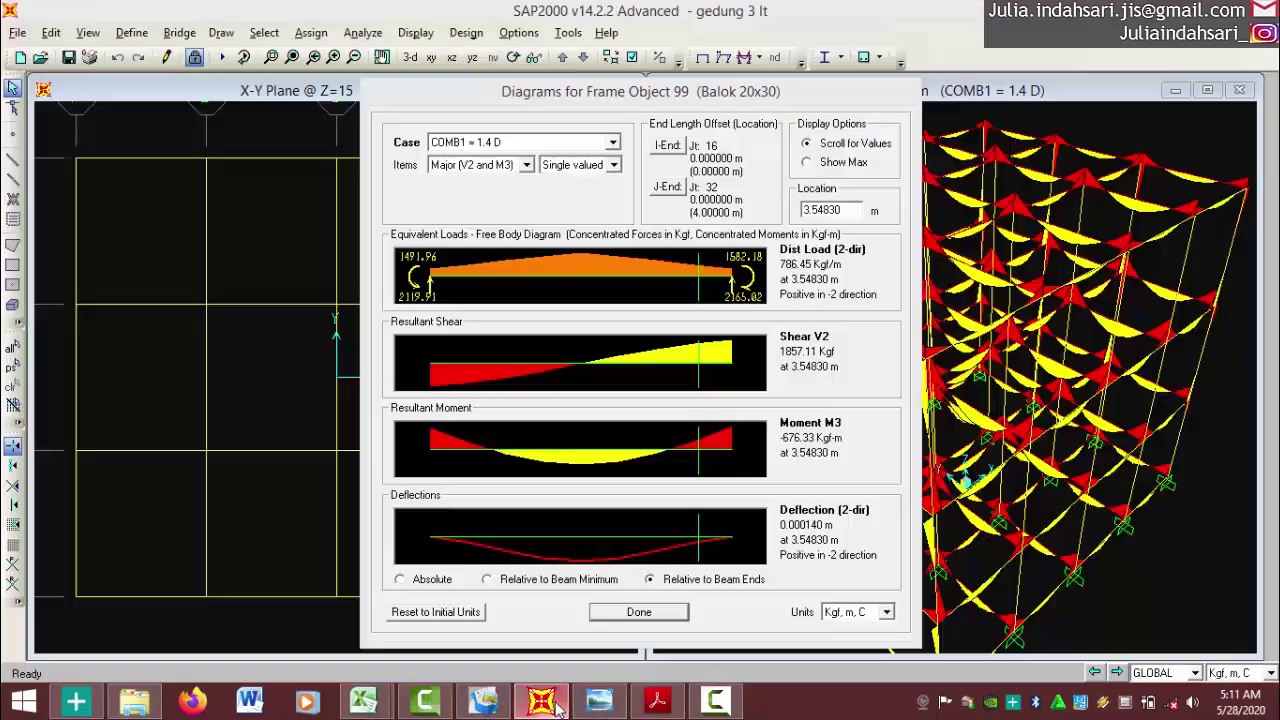
click(639, 611)
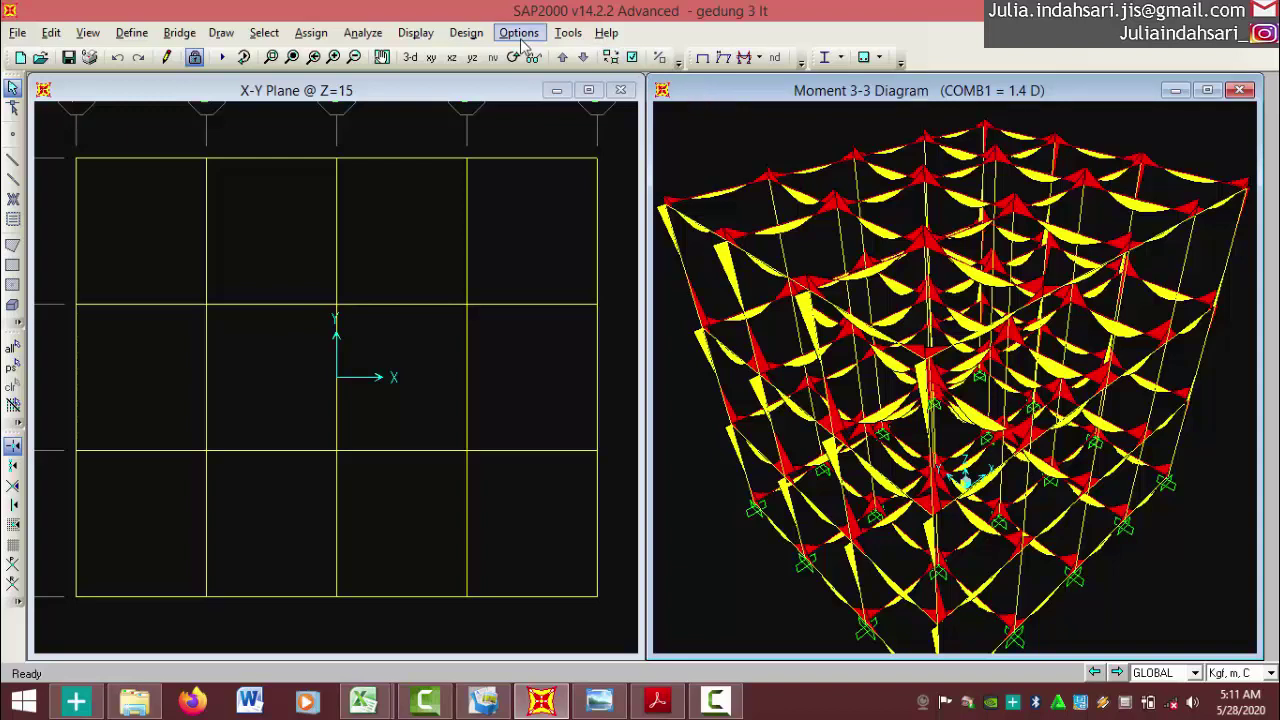
click(703, 58)
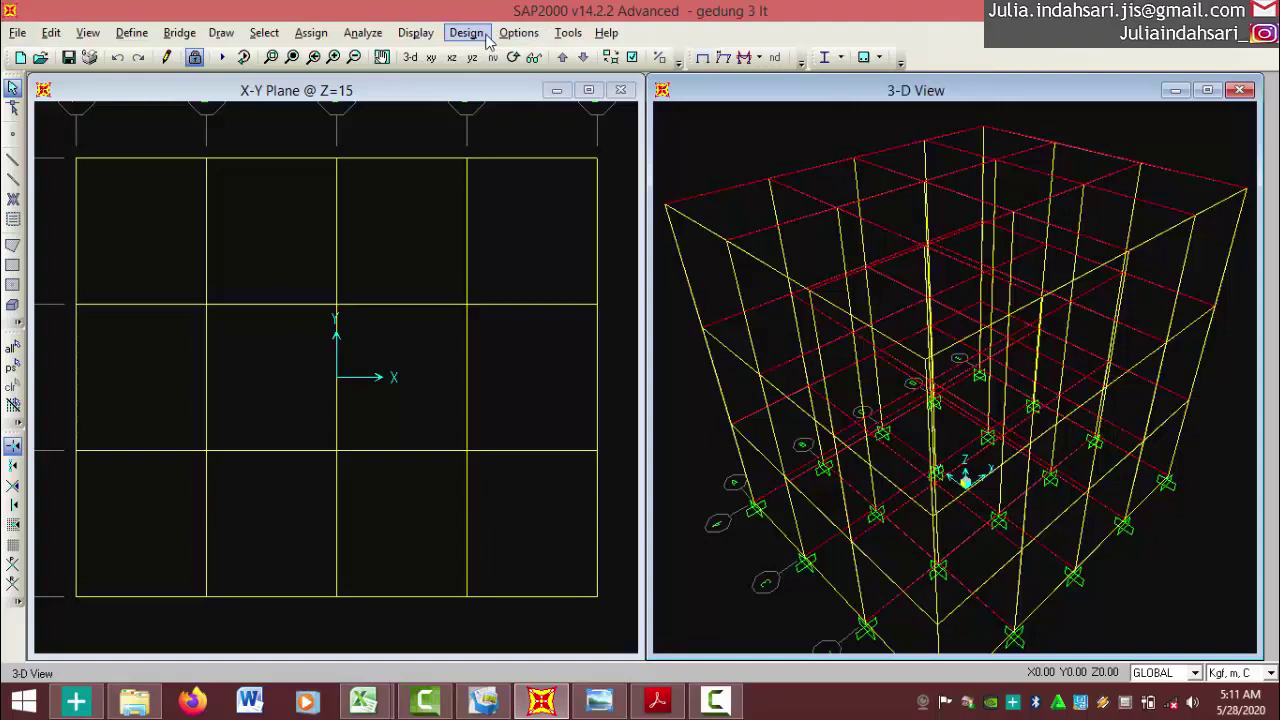
Select the whole structure and run the concrete frame design/check
key(ctrl+a)
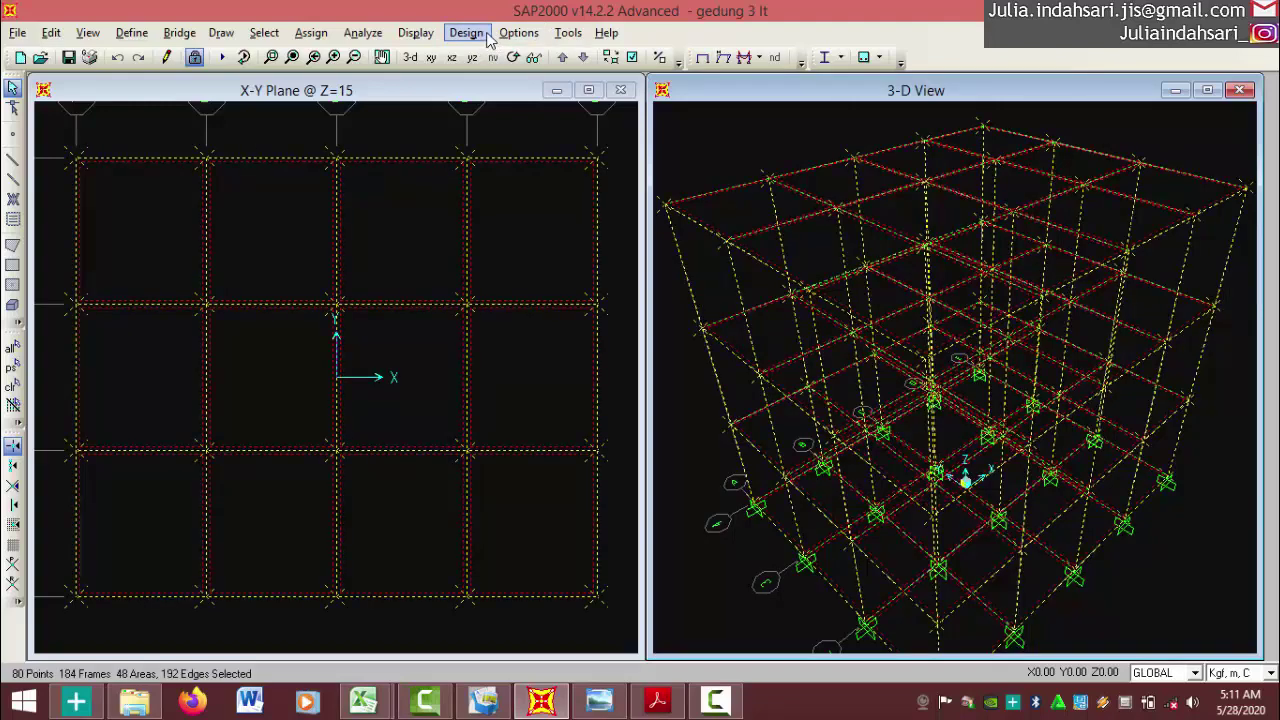
click(466, 33)
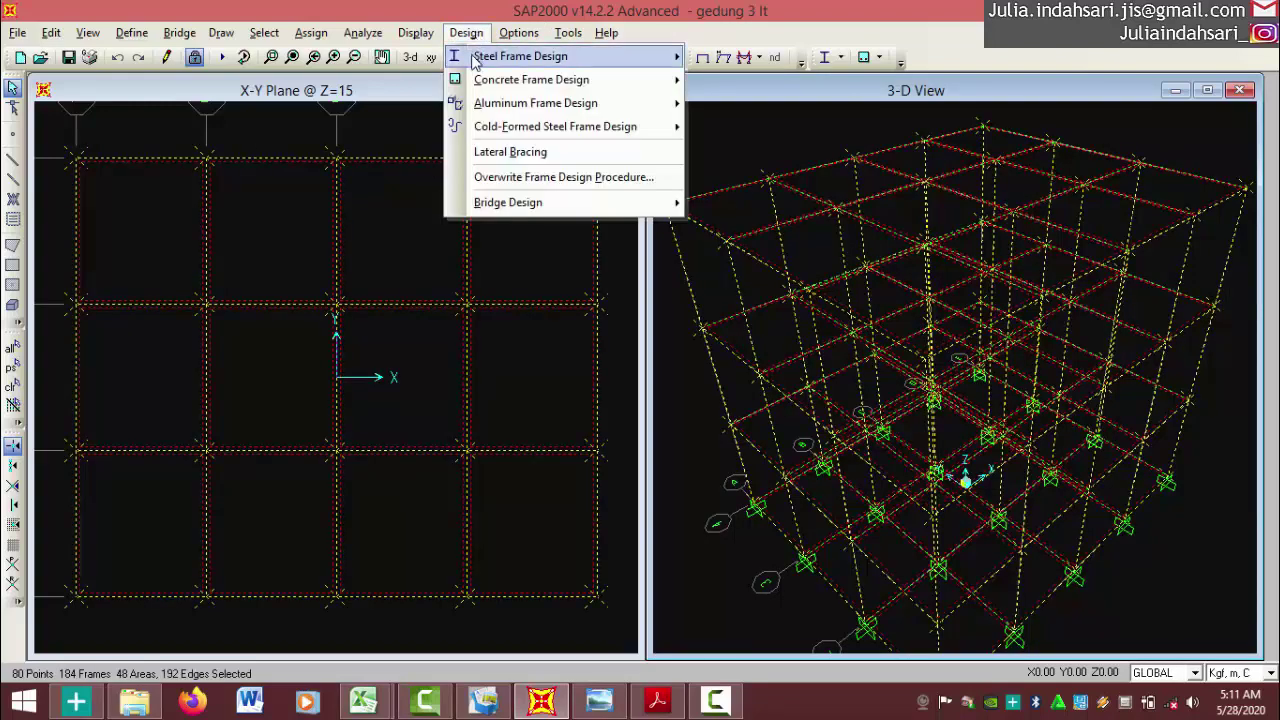
mouse_move(489, 85)
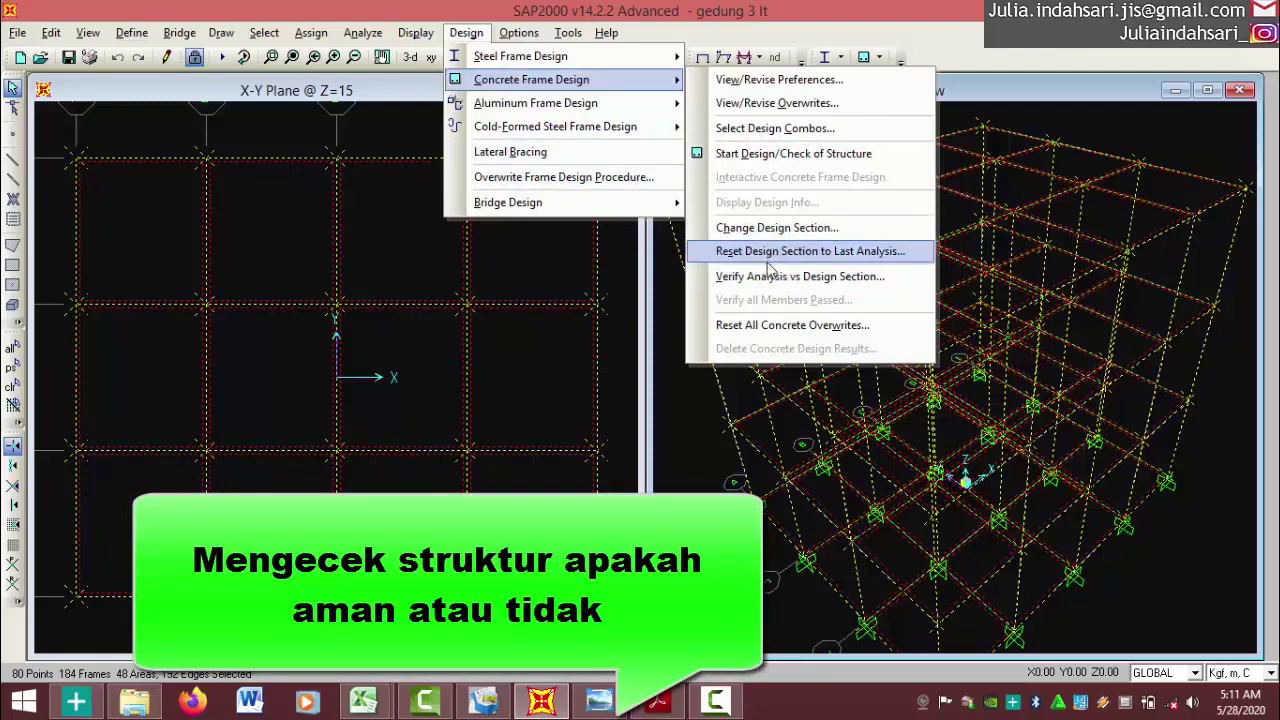
click(822, 154)
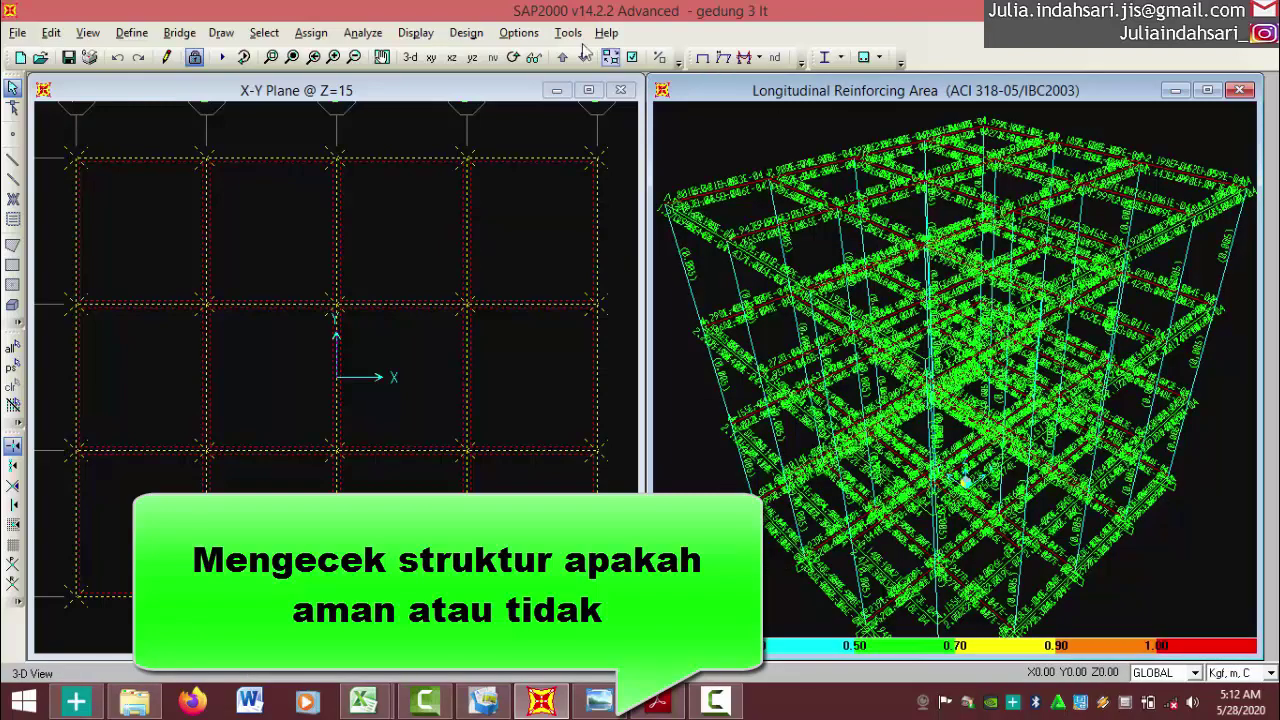
Verify whether all concrete frame members pass the design check
click(467, 33)
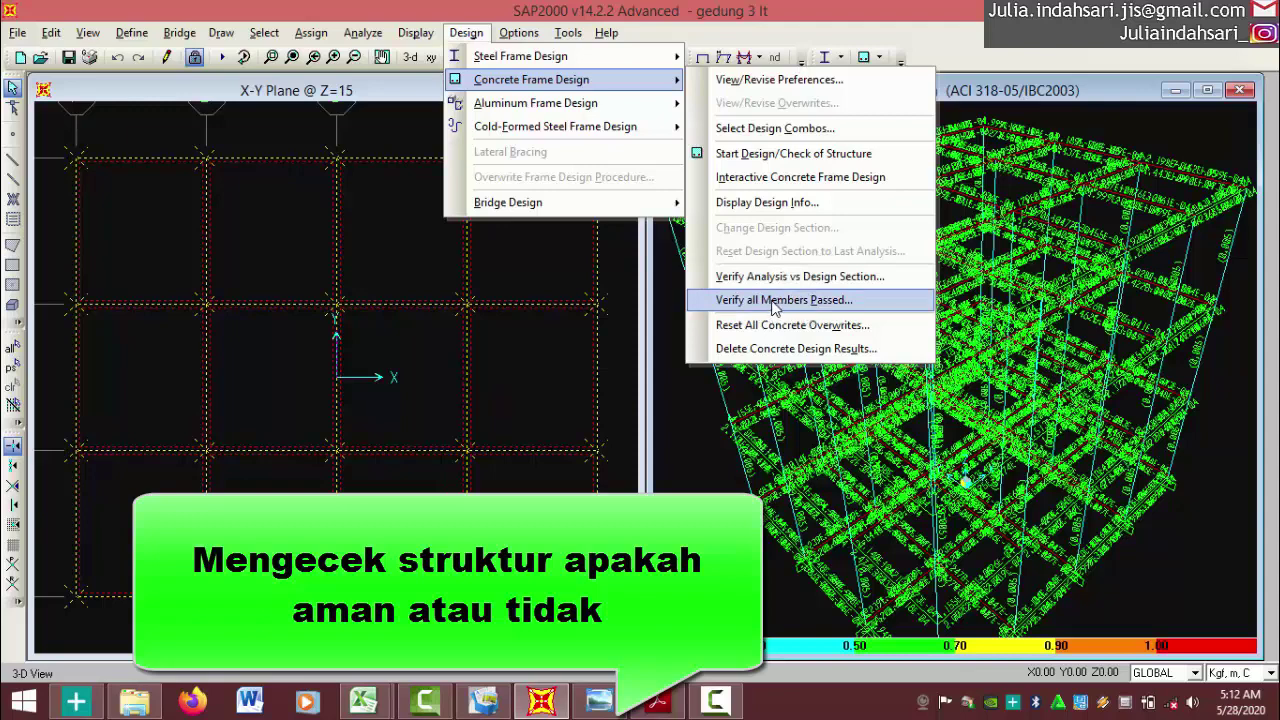
click(820, 304)
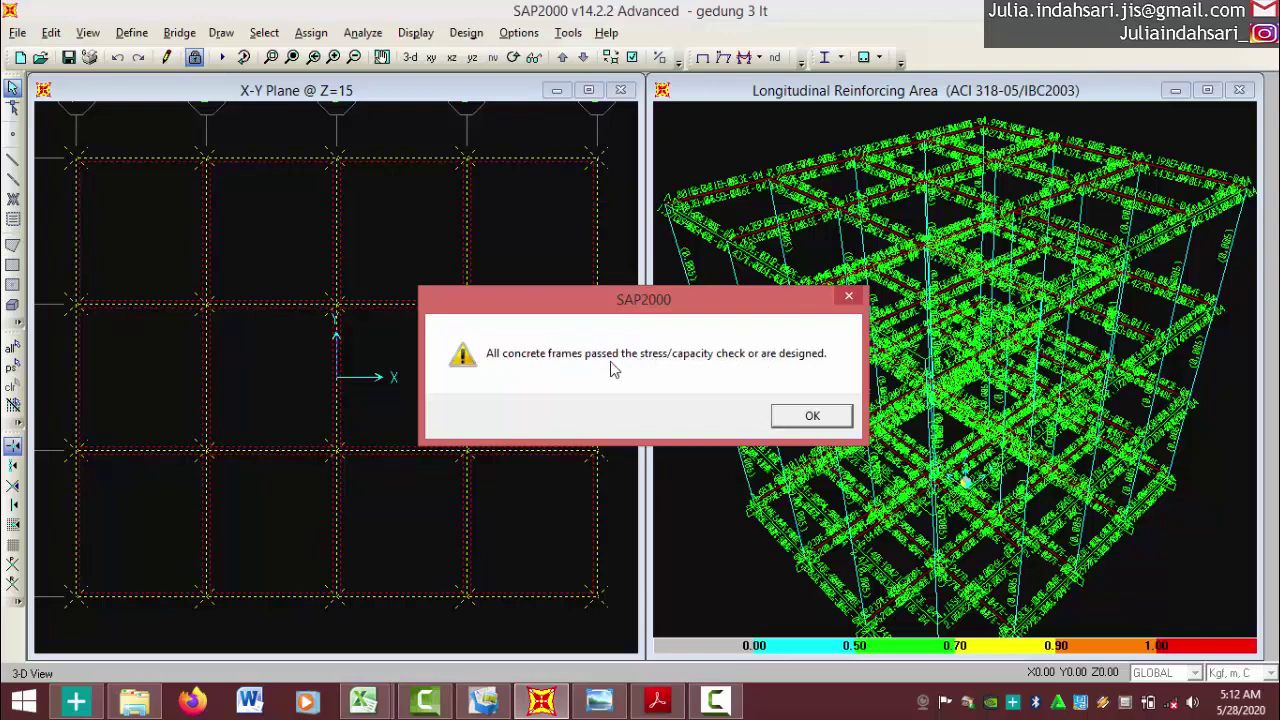
click(833, 419)
Show the longitudinal reinforcing areas in the X-Z plane elevation at Y=-6.75, enlarged enough to read the upper storeys
scroll(685, 217, up, 1)
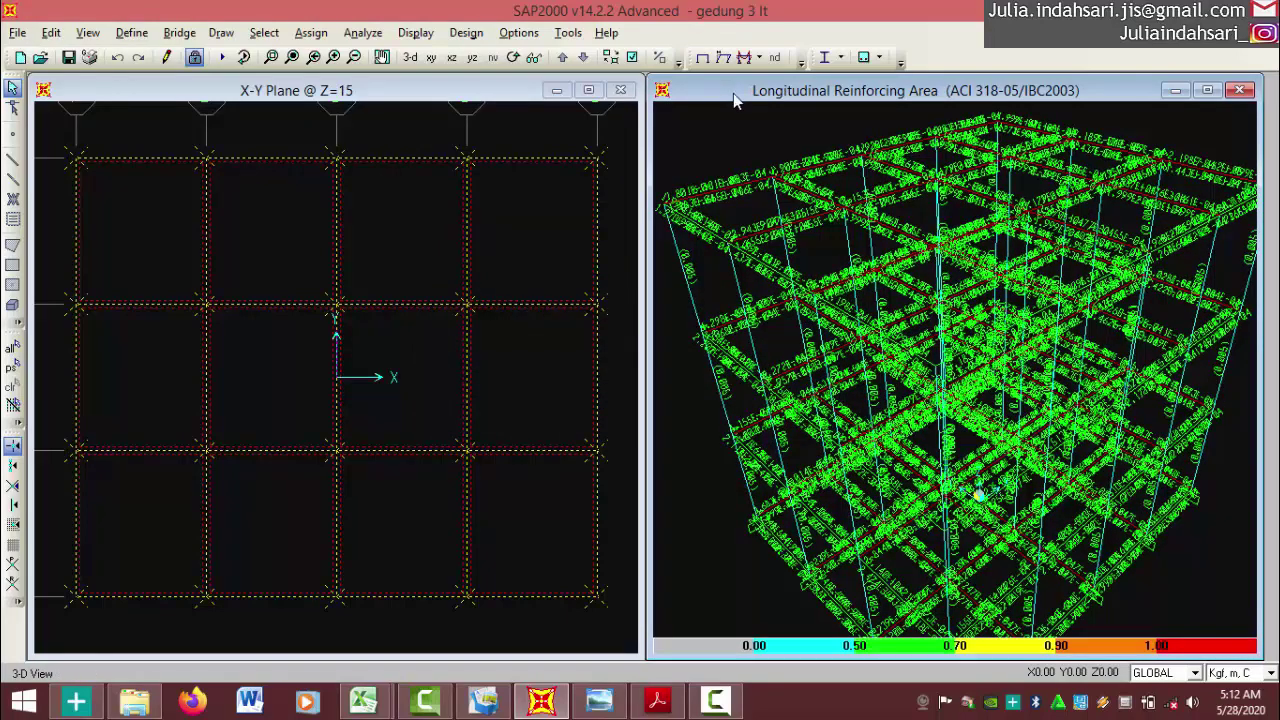
click(452, 57)
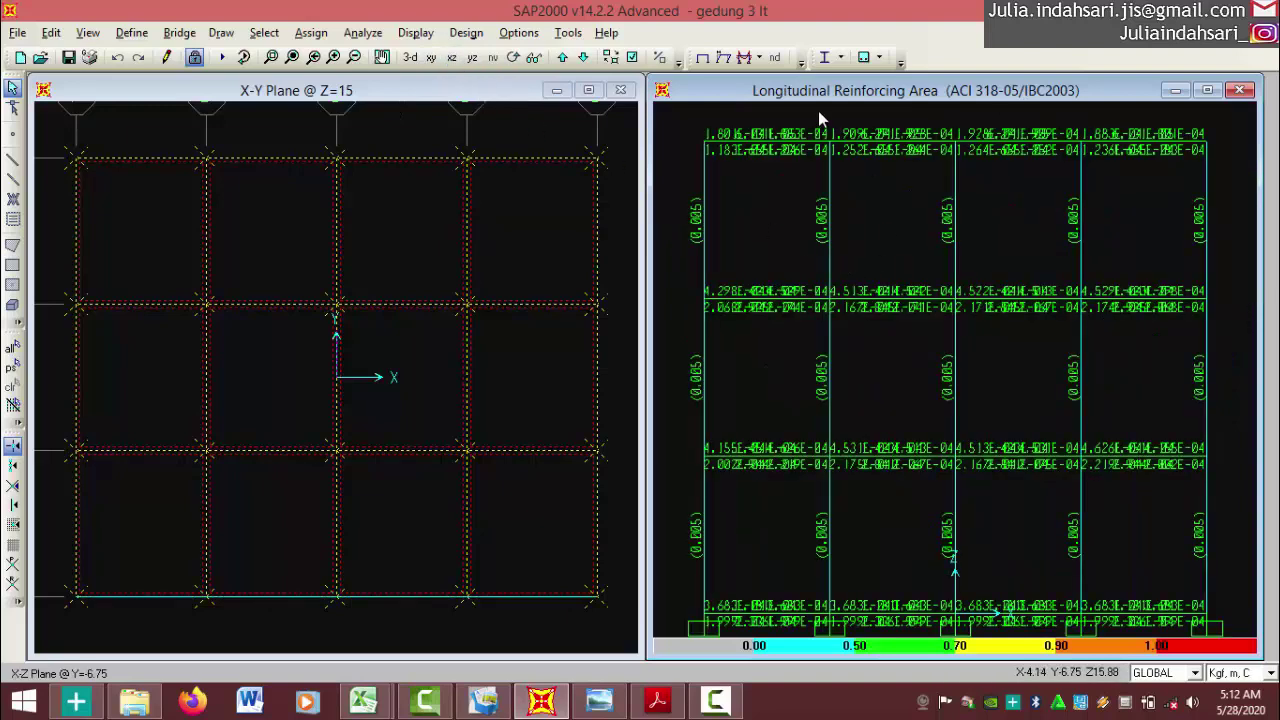
scroll(818, 111, up, 1)
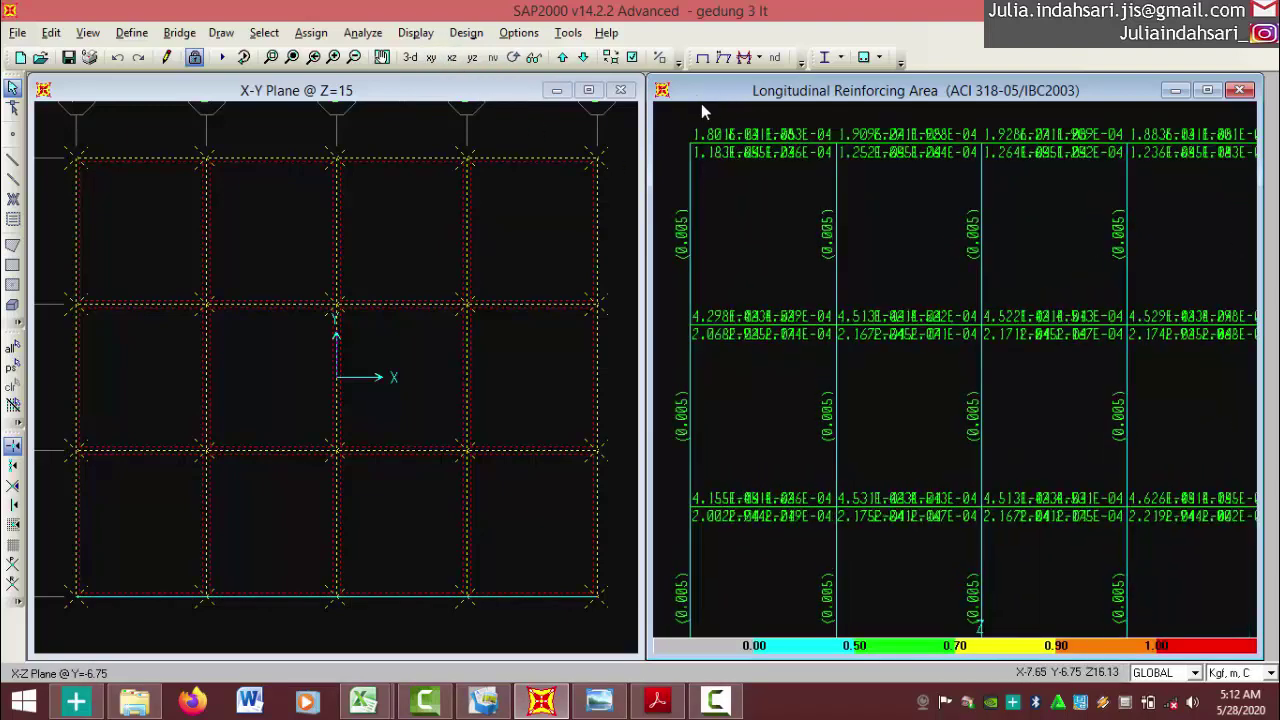
scroll(701, 103, up, 1)
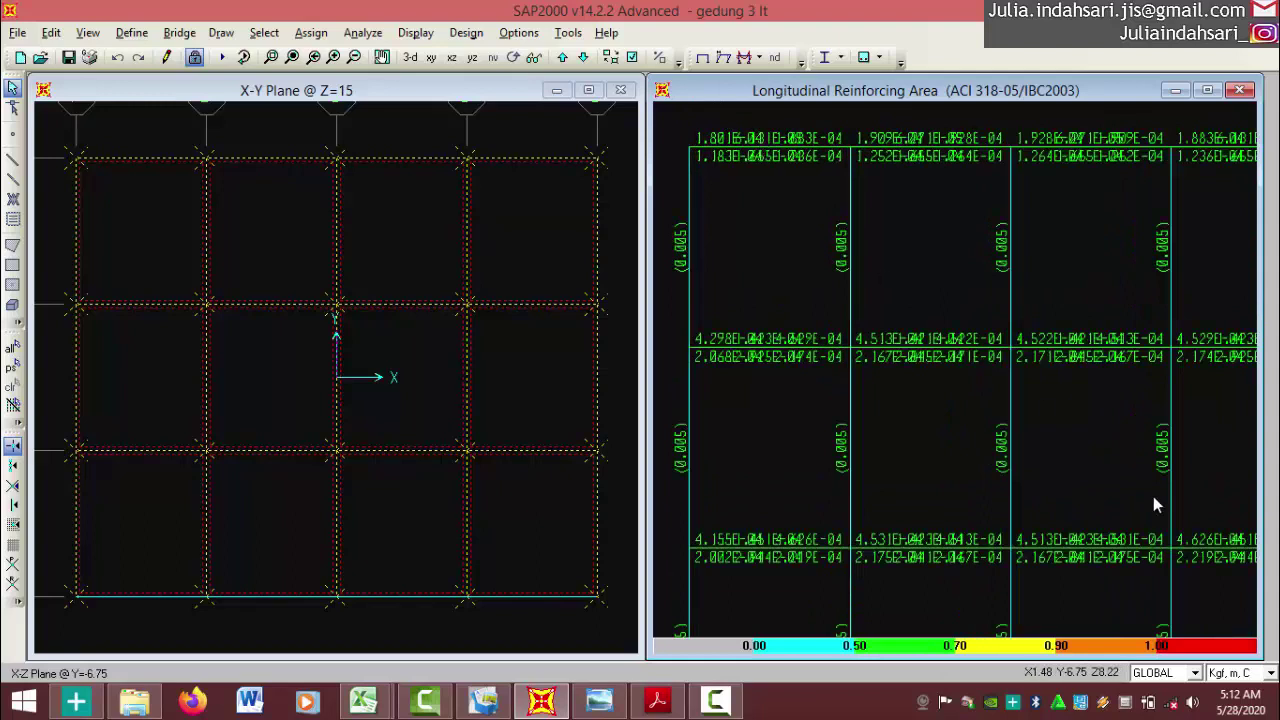
Set the display units to N, mm, C for the reinforcing areas
click(1271, 673)
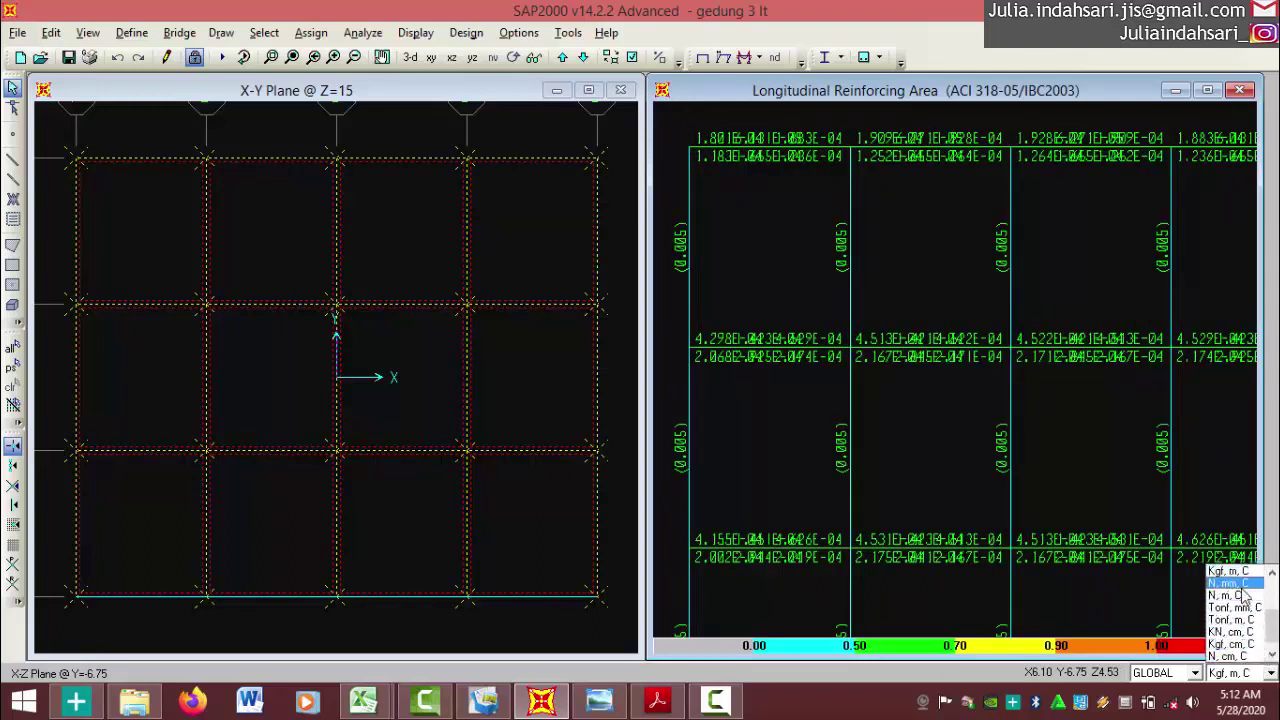
click(1240, 585)
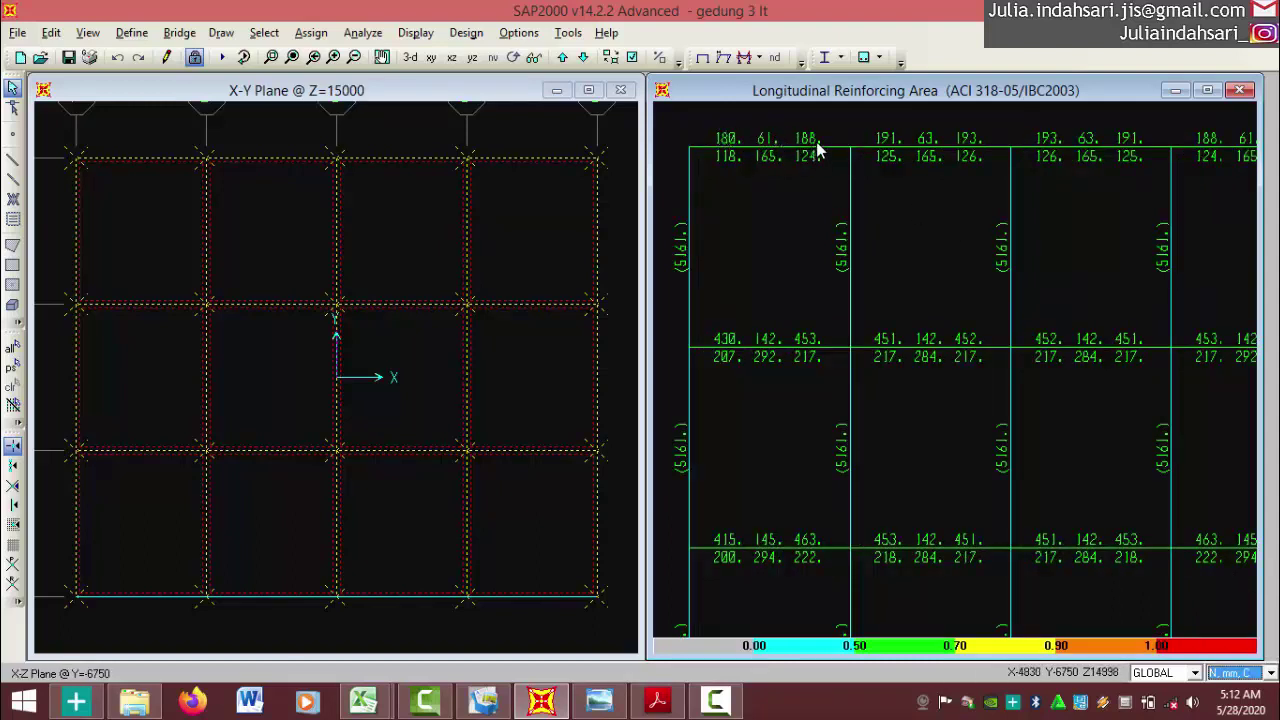
scroll(760, 111, up, 5)
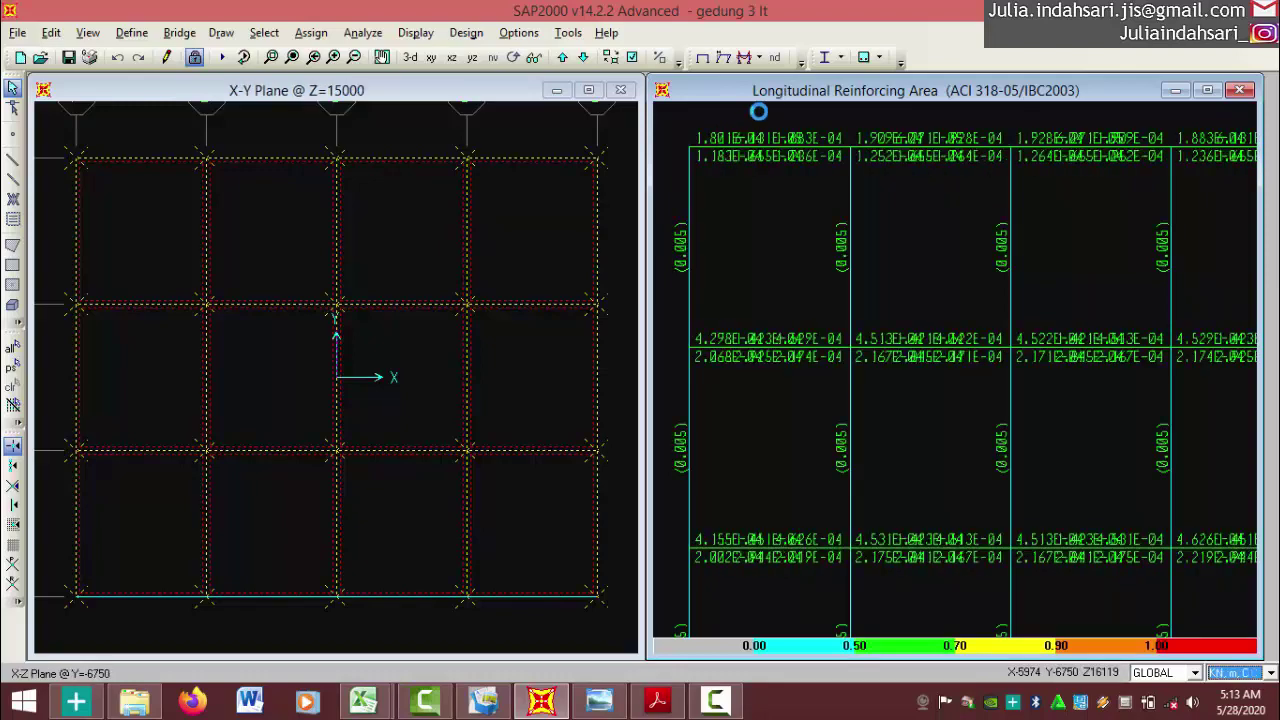
scroll(808, 153, up, 1)
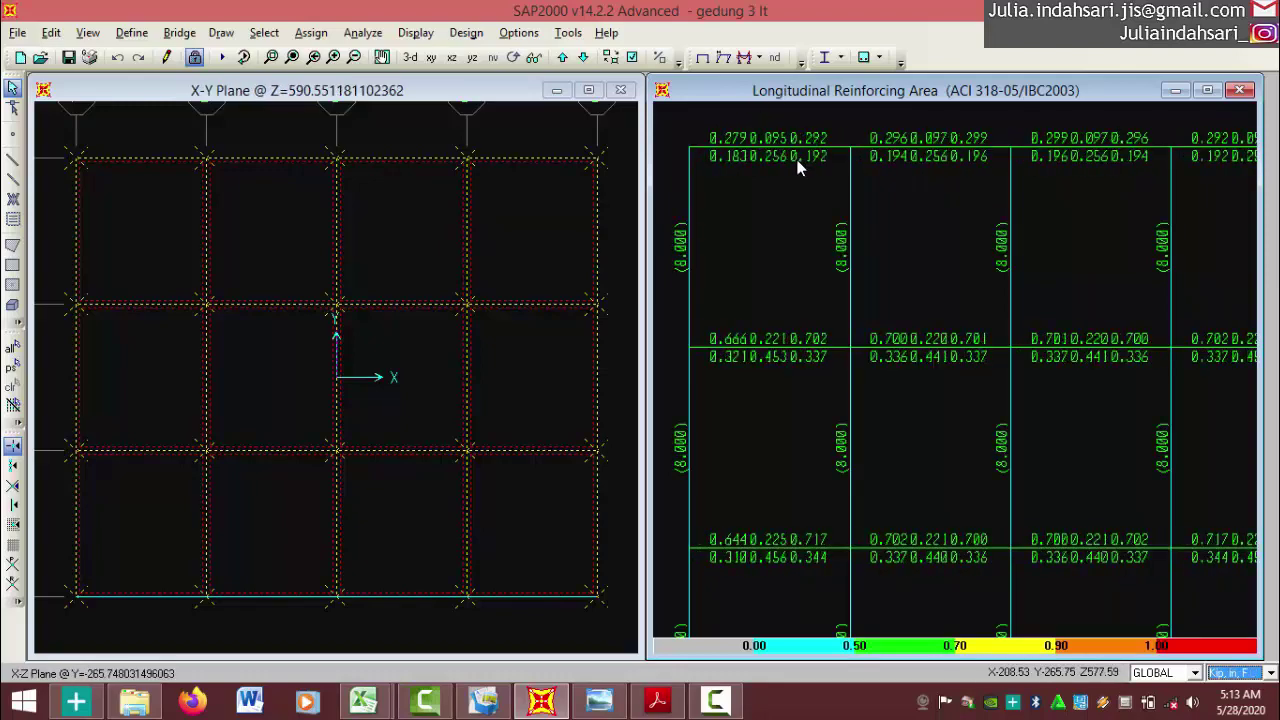
click(1269, 675)
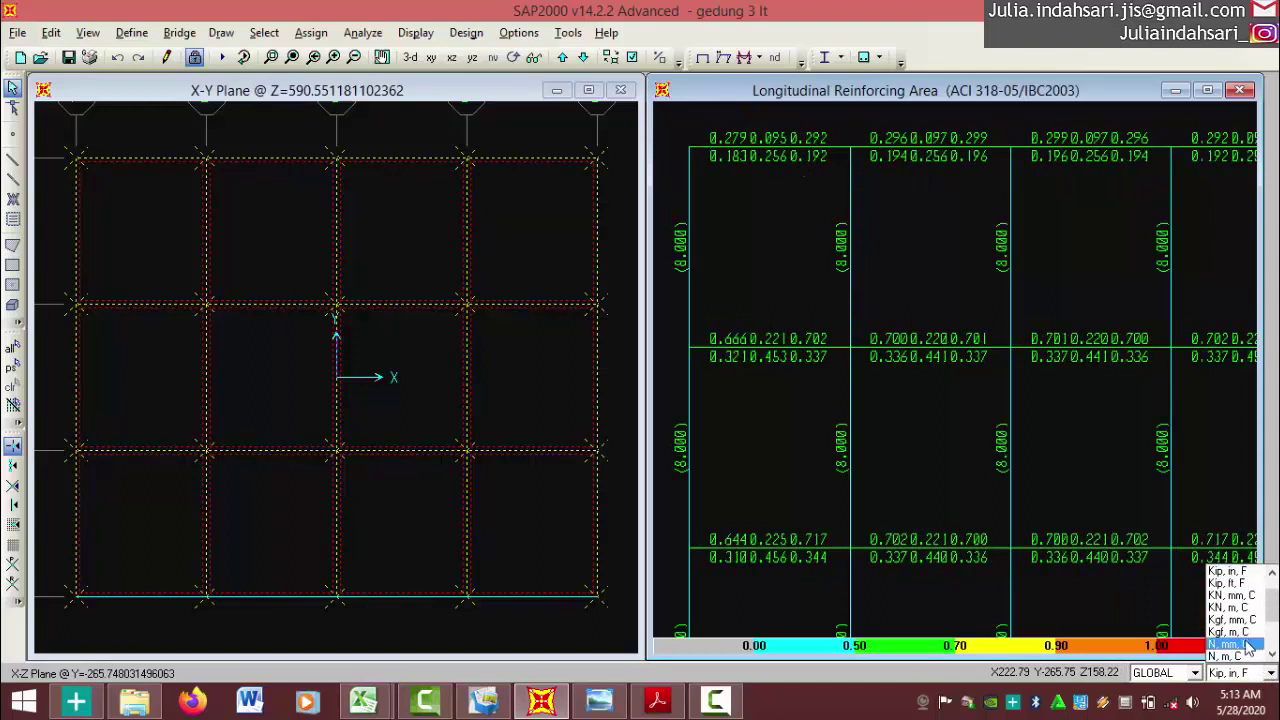
click(1240, 646)
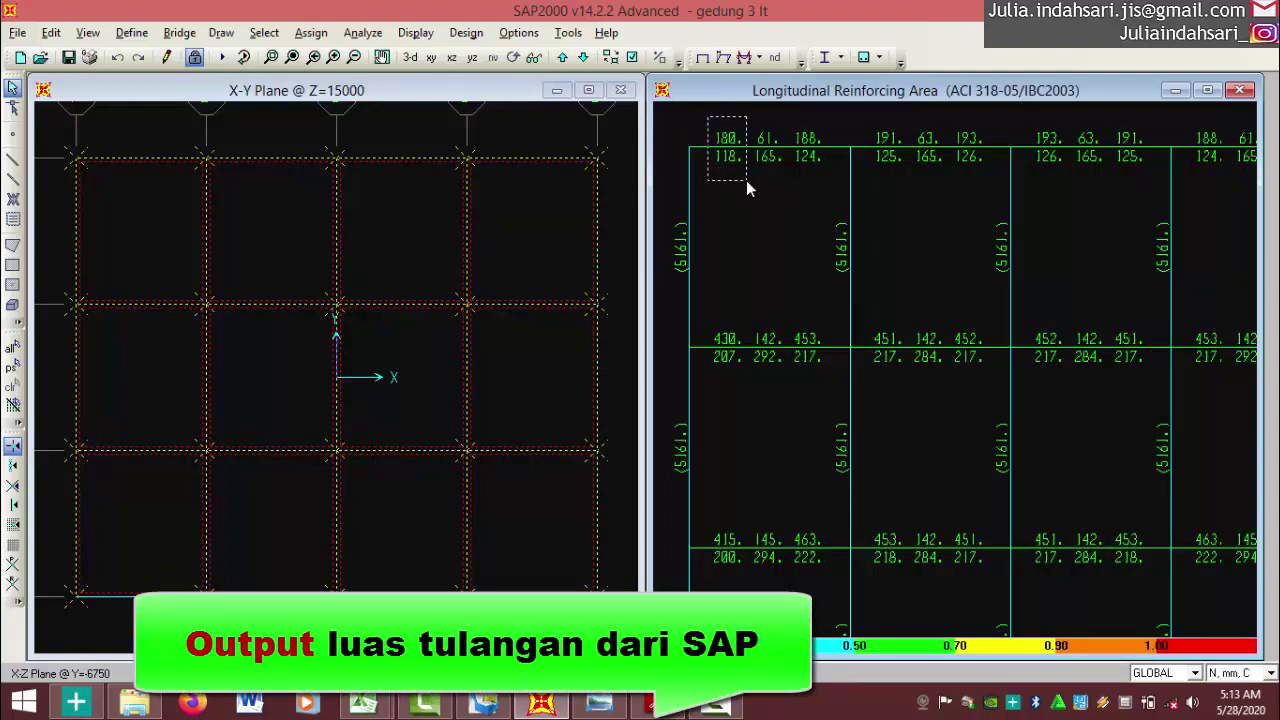
Examine the upper and lower longitudinal reinforcing areas at the supports and midspan of the top-storey beam in the first bay
drag(746, 180, 746, 180)
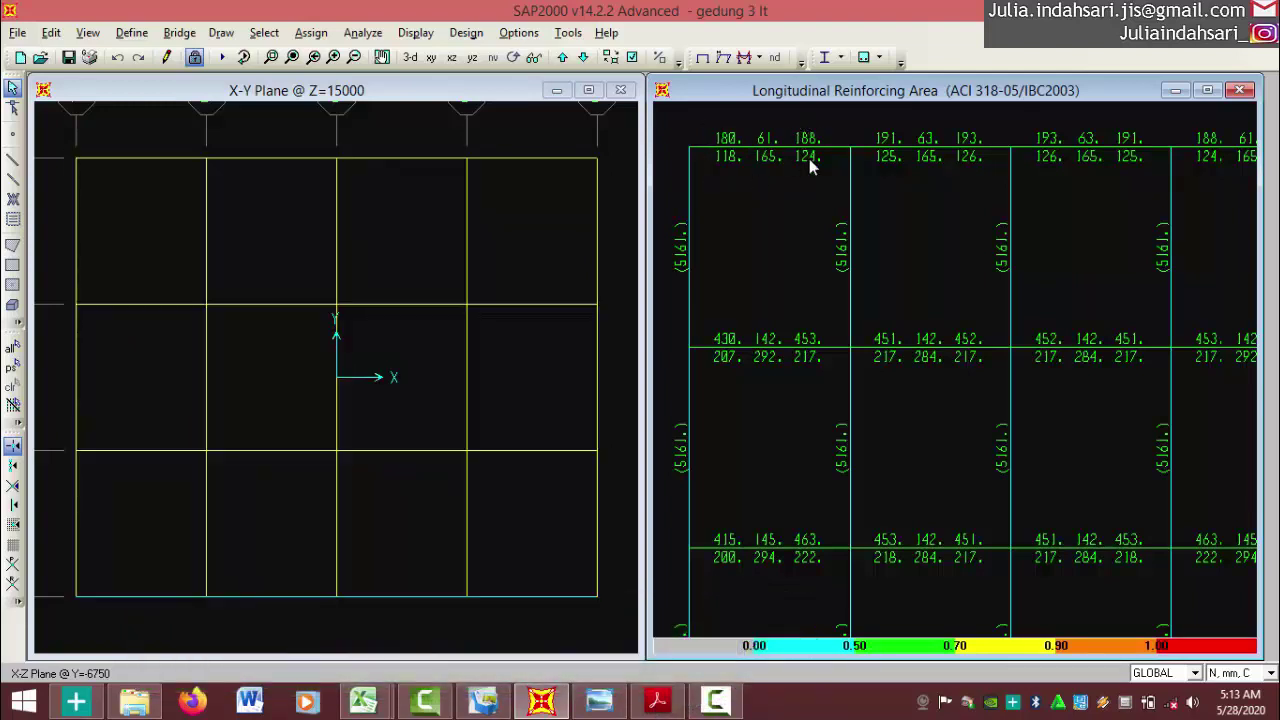
drag(824, 178, 827, 181)
drag(745, 113, 788, 178)
mouse_move(699, 99)
mouse_down()
mouse_move(763, 148)
mouse_move(696, 97)
mouse_up()
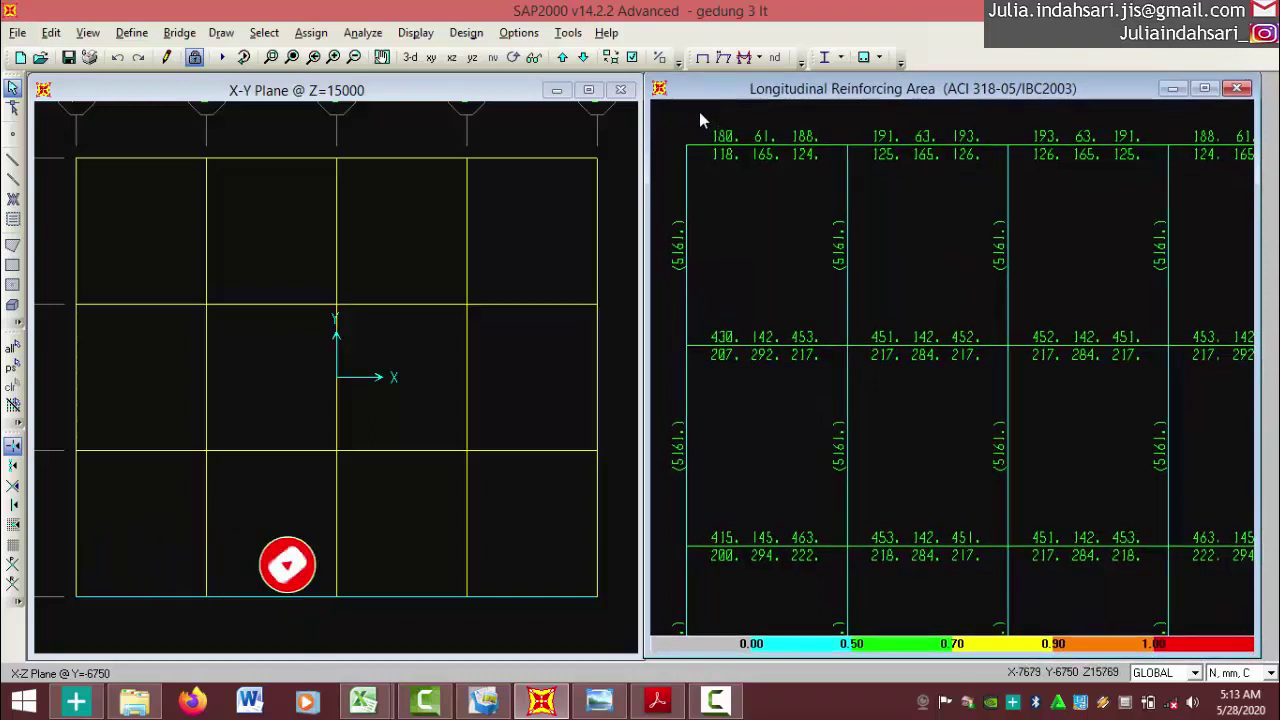
drag(701, 115, 823, 174)
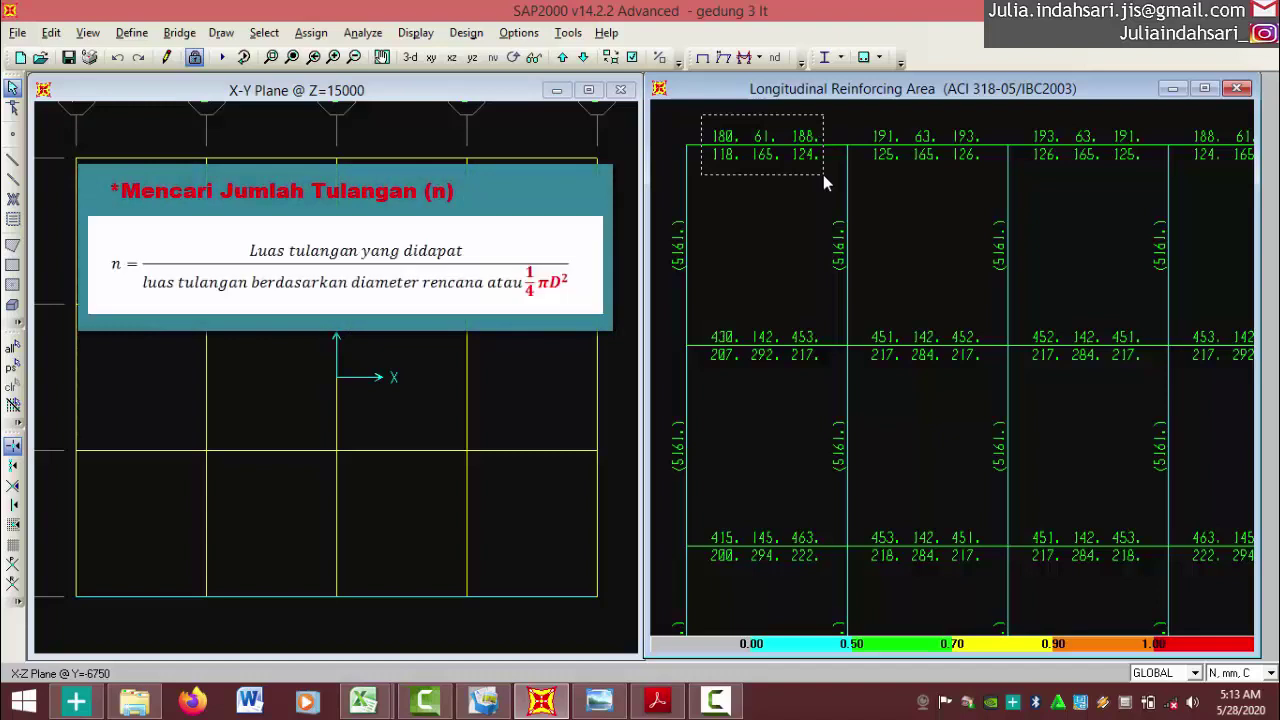
drag(823, 175, 823, 175)
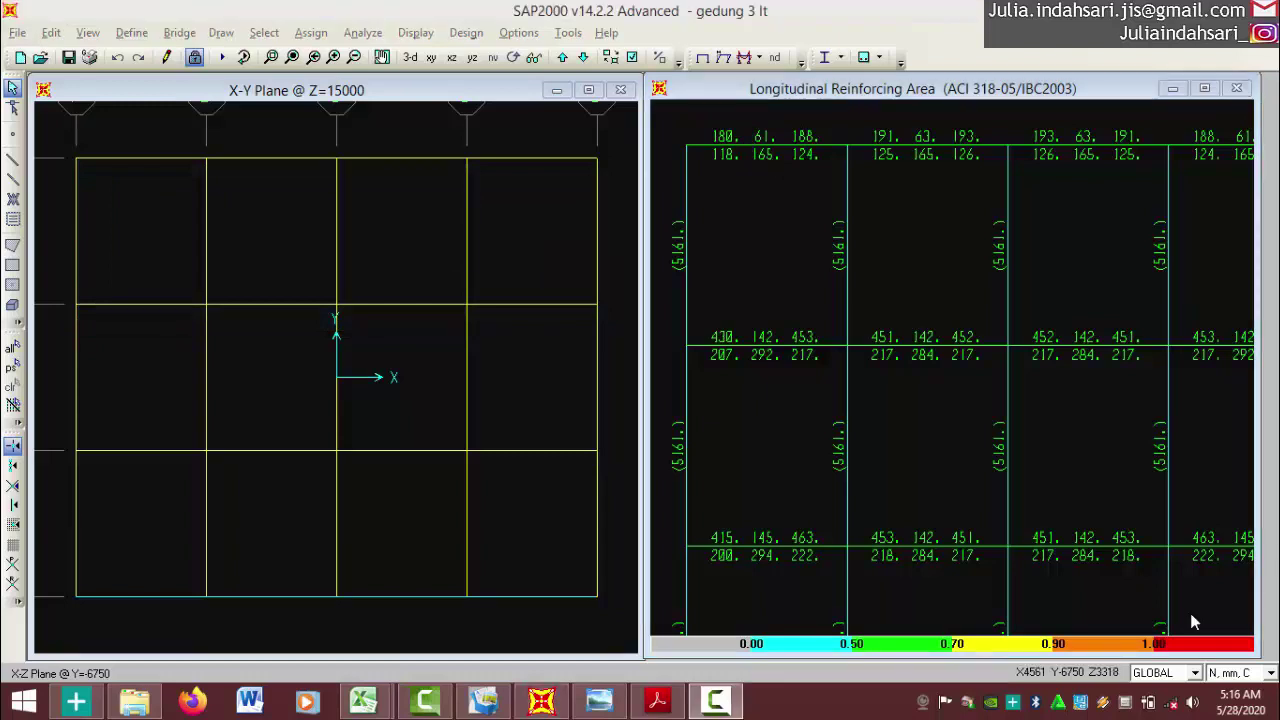
click(710, 102)
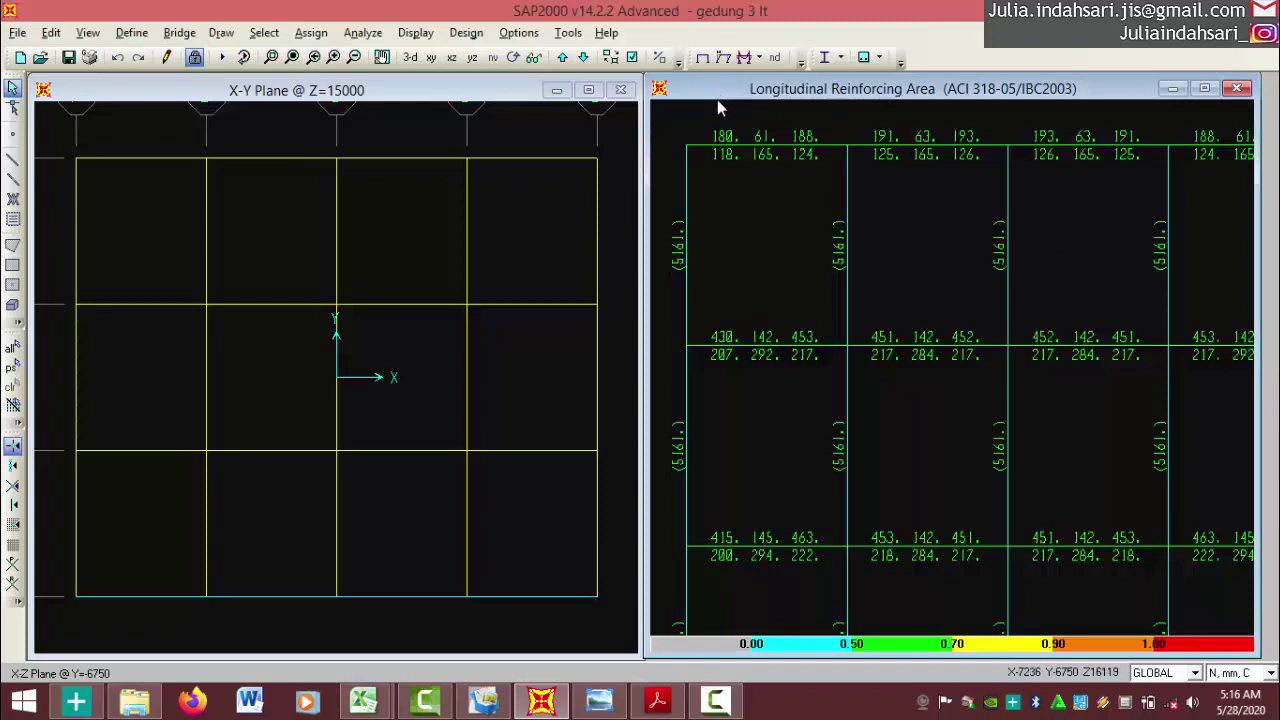
drag(684, 105, 845, 213)
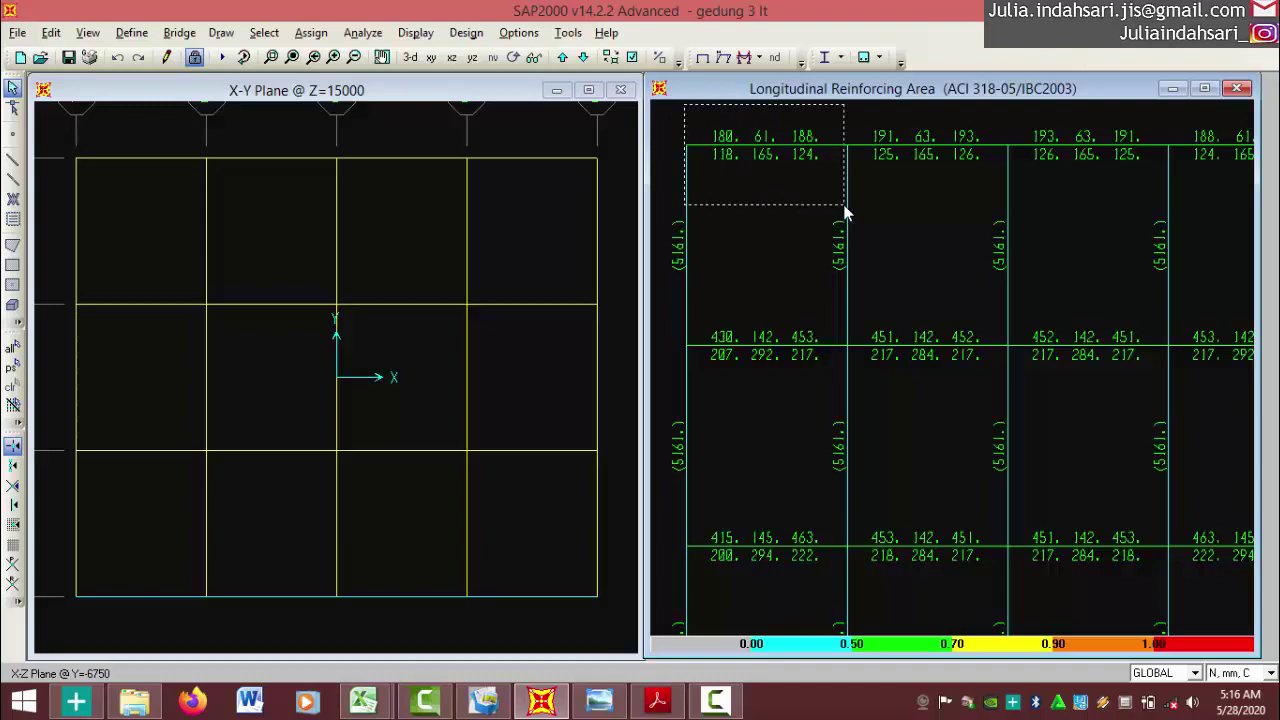
drag(845, 212, 843, 208)
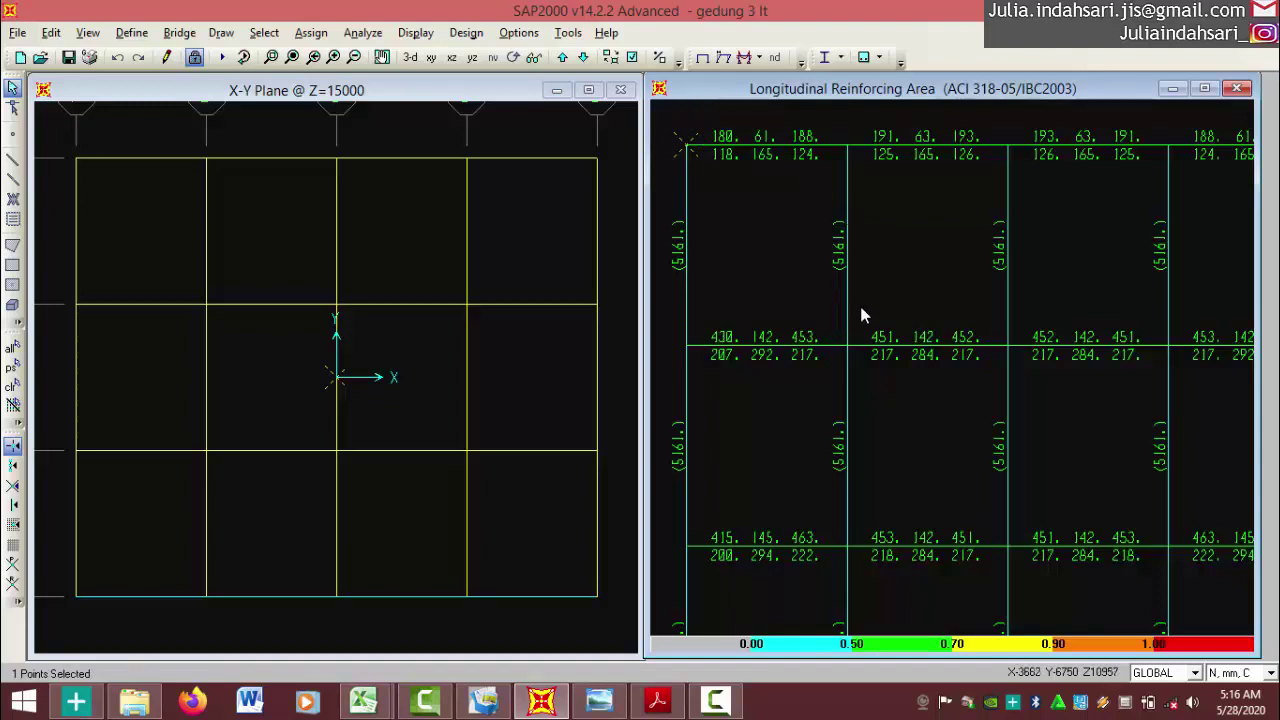
drag(860, 309, 991, 388)
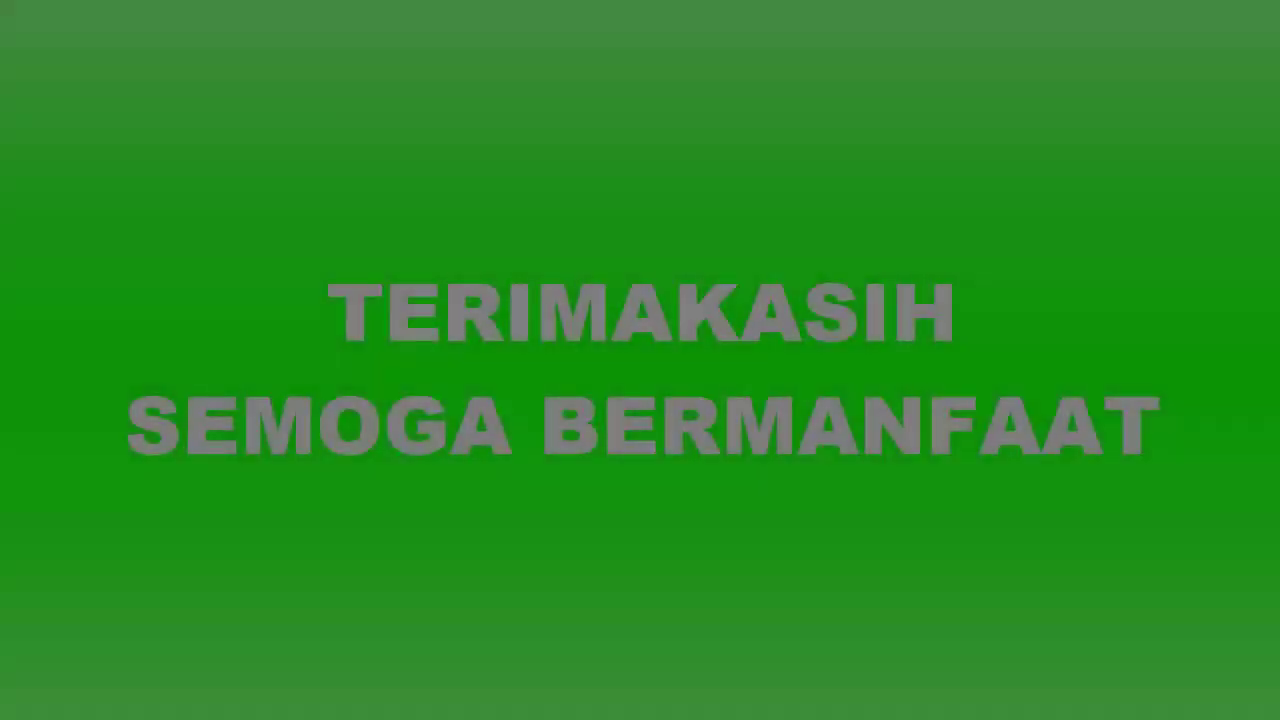